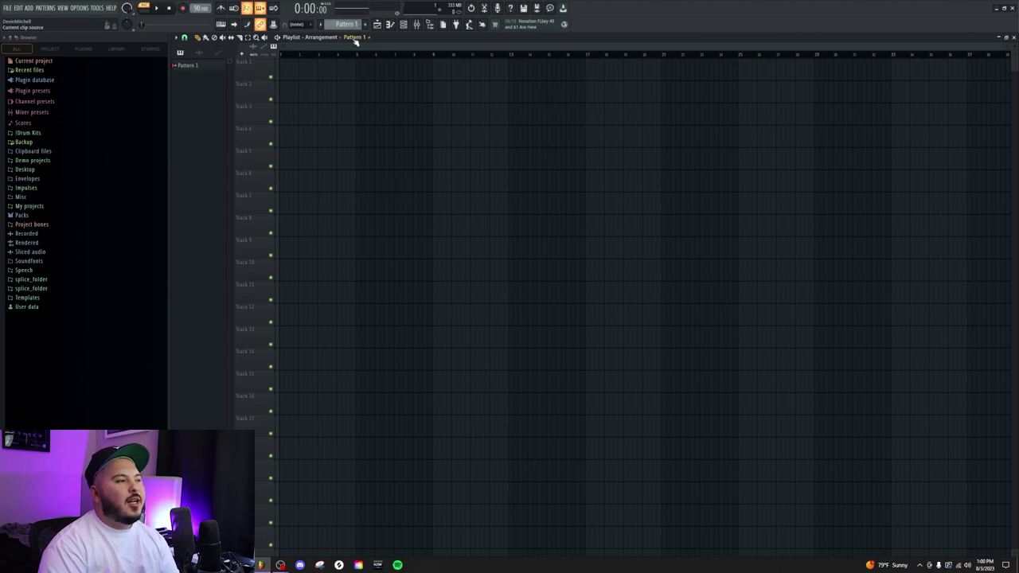
Add an Analog Lab V instrument channel to the channel rack and move its plugin window clear of the rack
click(404, 24)
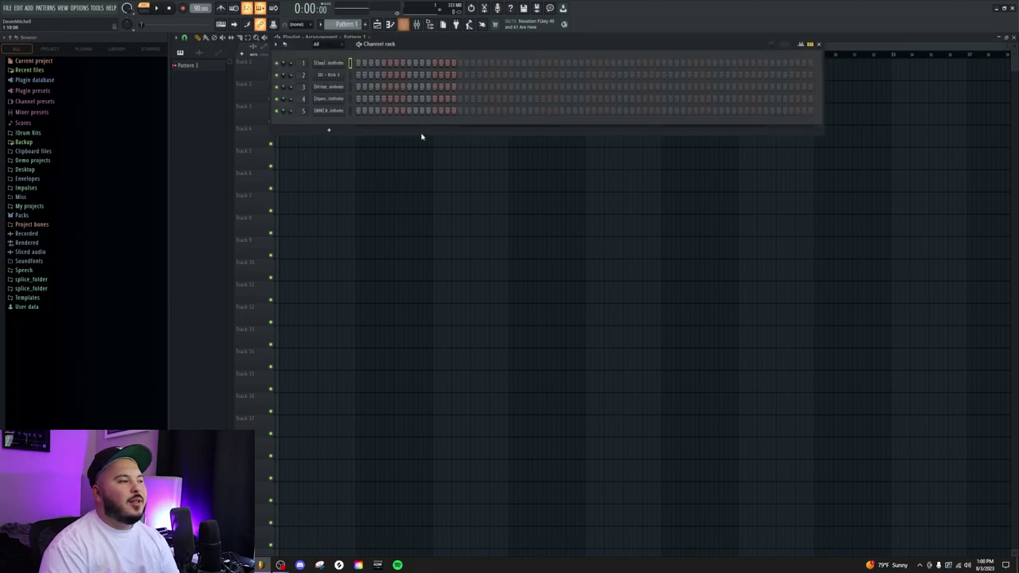
click(329, 129)
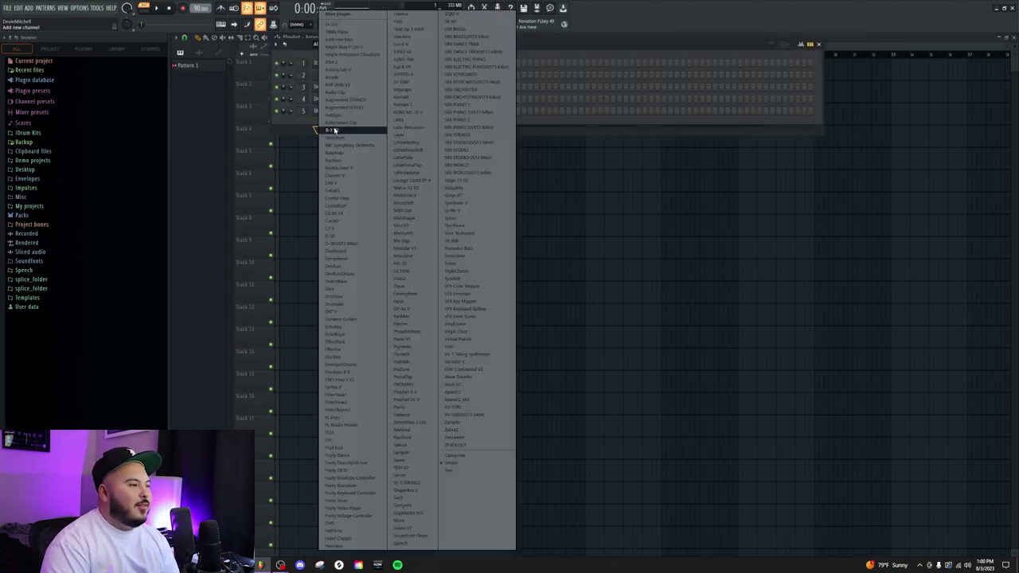
click(343, 73)
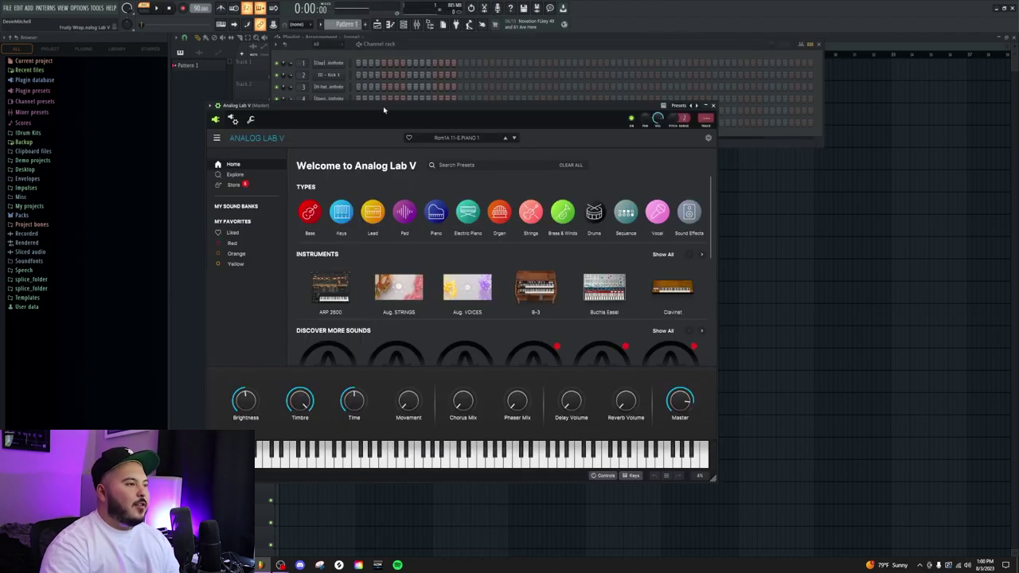
drag(383, 106, 439, 85)
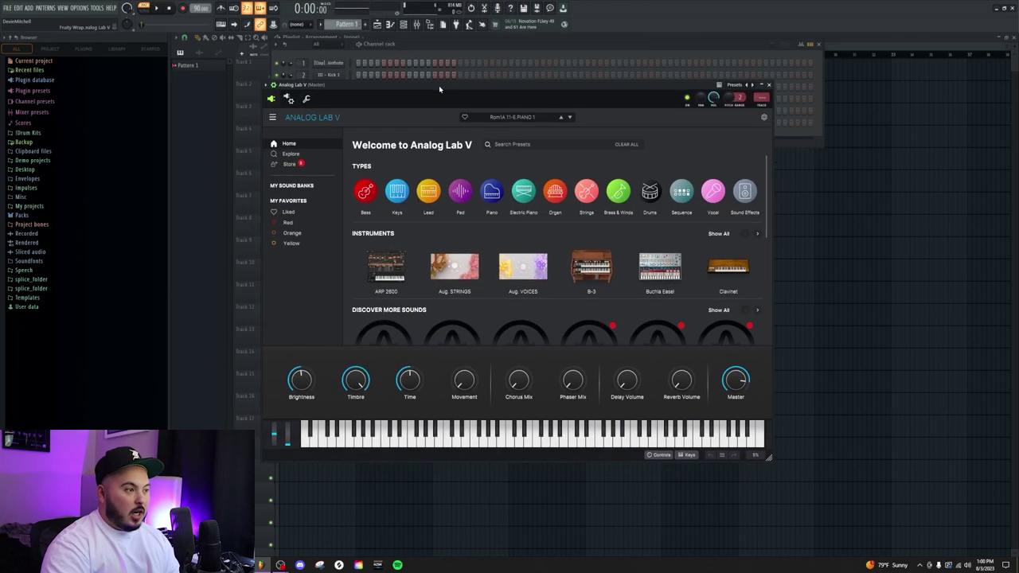
Load the SECURITY preset from the CRYPTIC sound bank in Analog Lab V
click(462, 253)
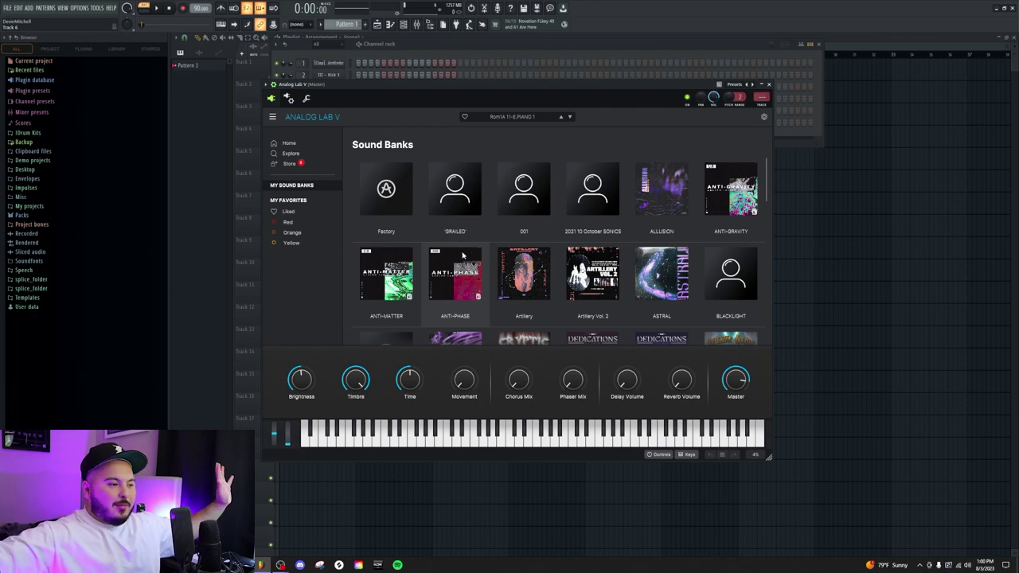
scroll(463, 254, down, 2)
click(466, 188)
scroll(481, 239, down, 5)
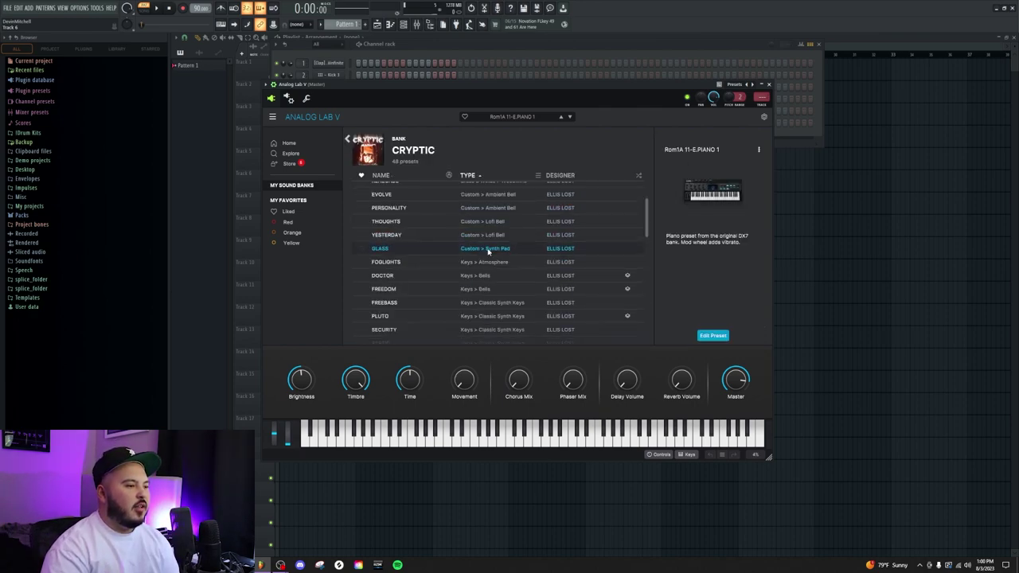
click(486, 246)
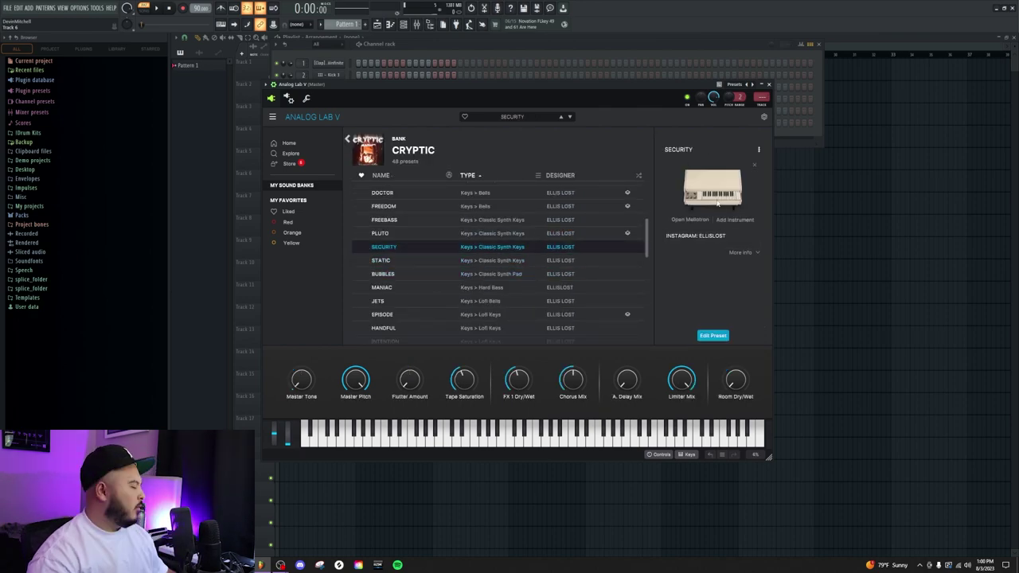
Route the Analog Lab V channel to mixer track 6 and open its piano roll
click(765, 103)
click(491, 56)
right_click(334, 121)
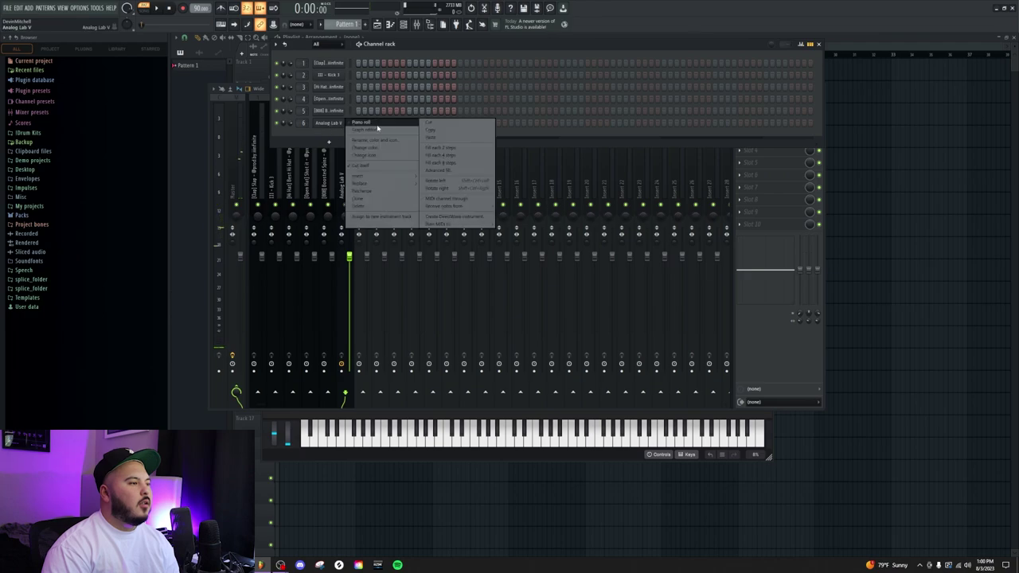
click(363, 125)
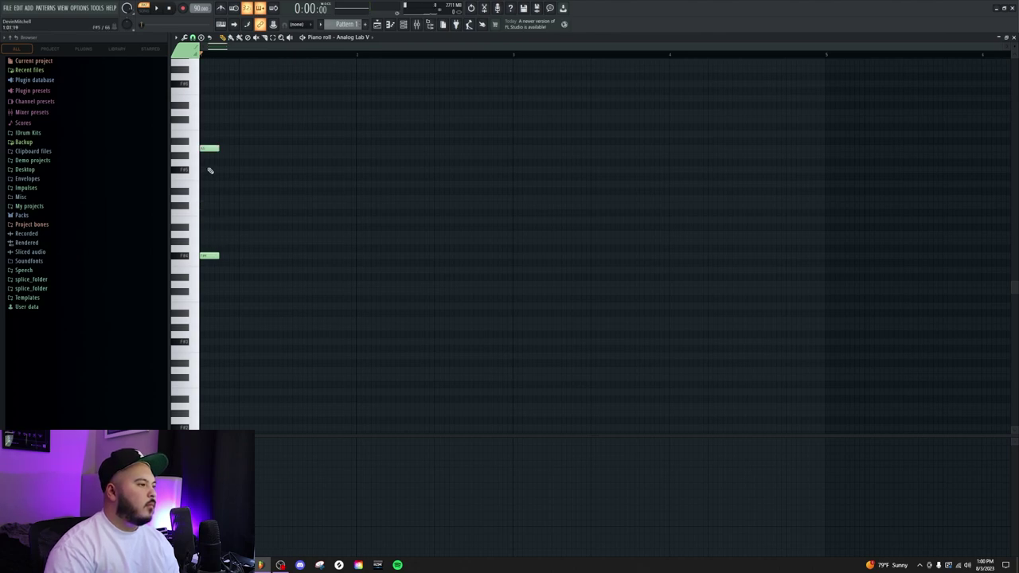
Lengthen the opening A5 and F#4 notes to six steps and duplicate the pair directly after them
drag(202, 134, 224, 285)
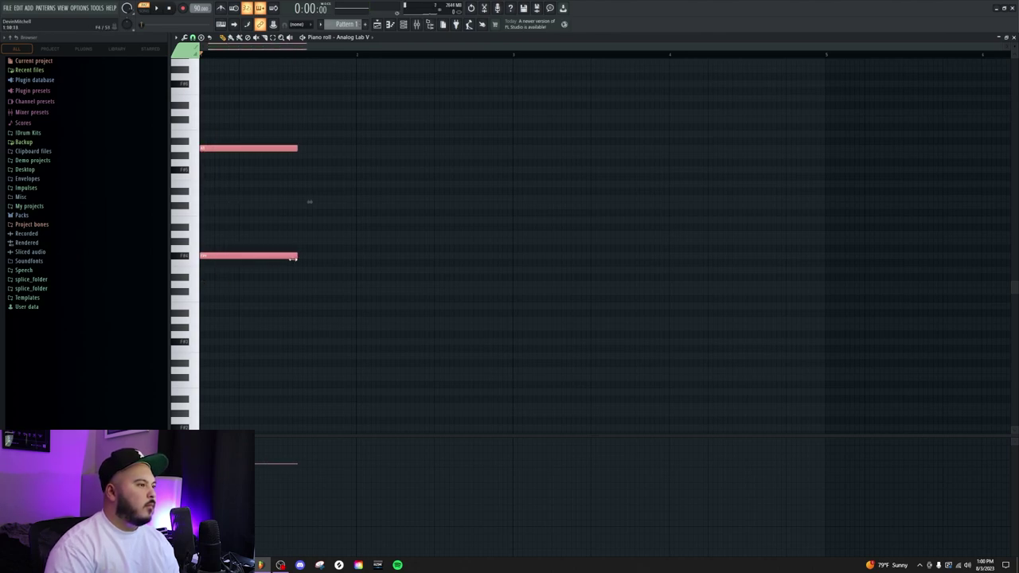
key(space)
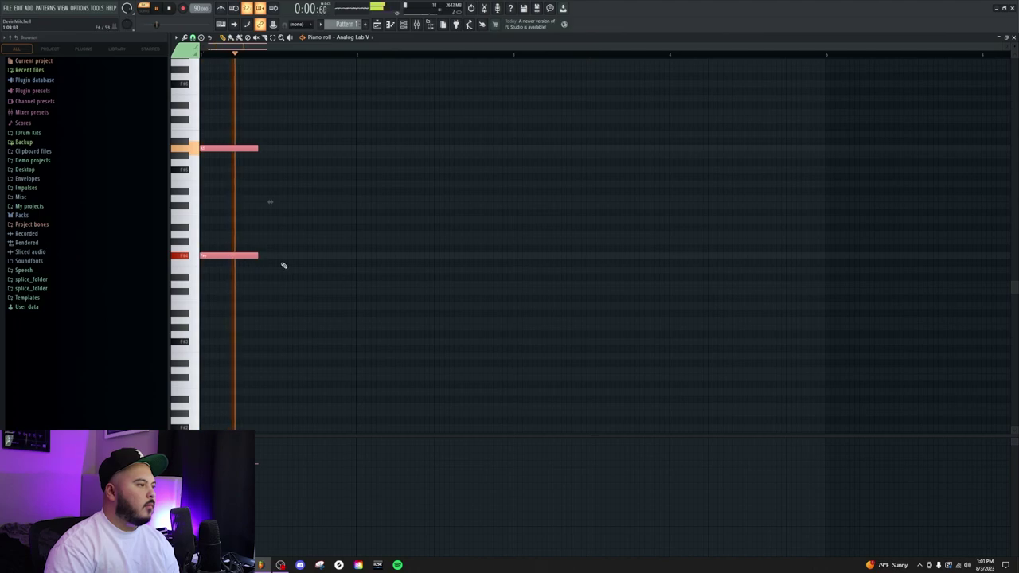
click(280, 263)
key(space)
key(ctrl+b)
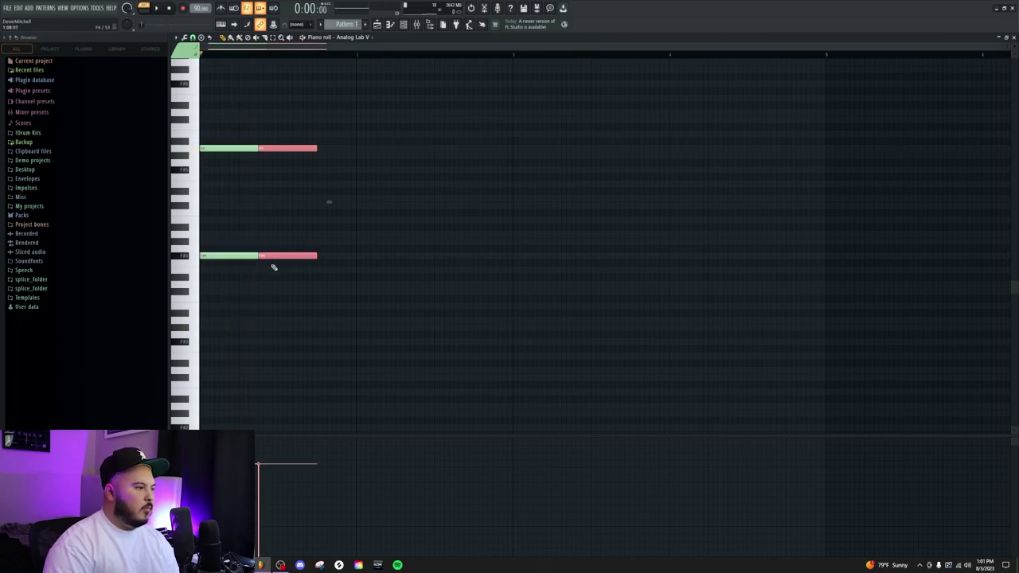
Lower the duplicated upper note by one semitone, extend the second pair to the end of bar 1, and play it
click(311, 149)
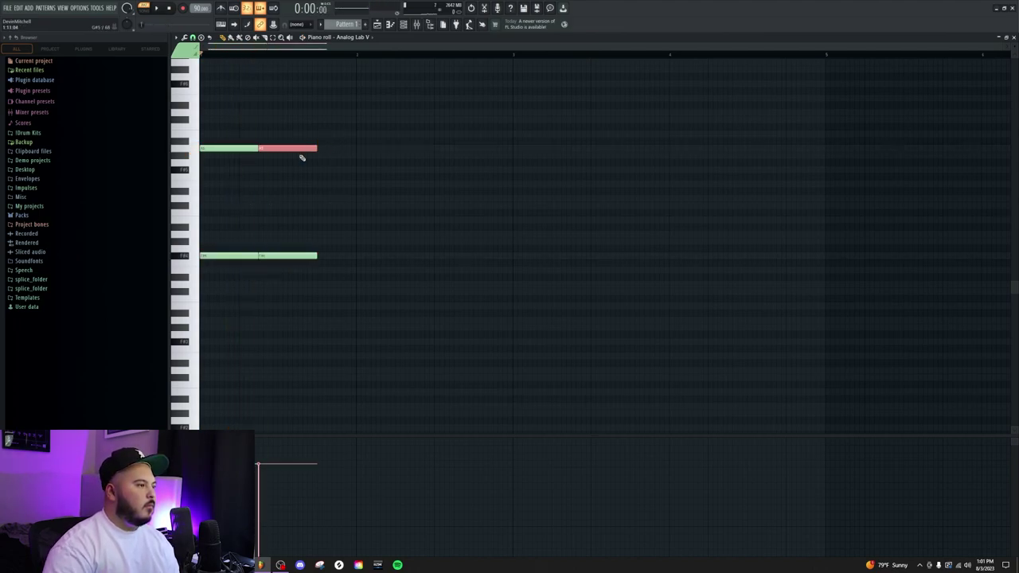
drag(304, 139, 315, 255)
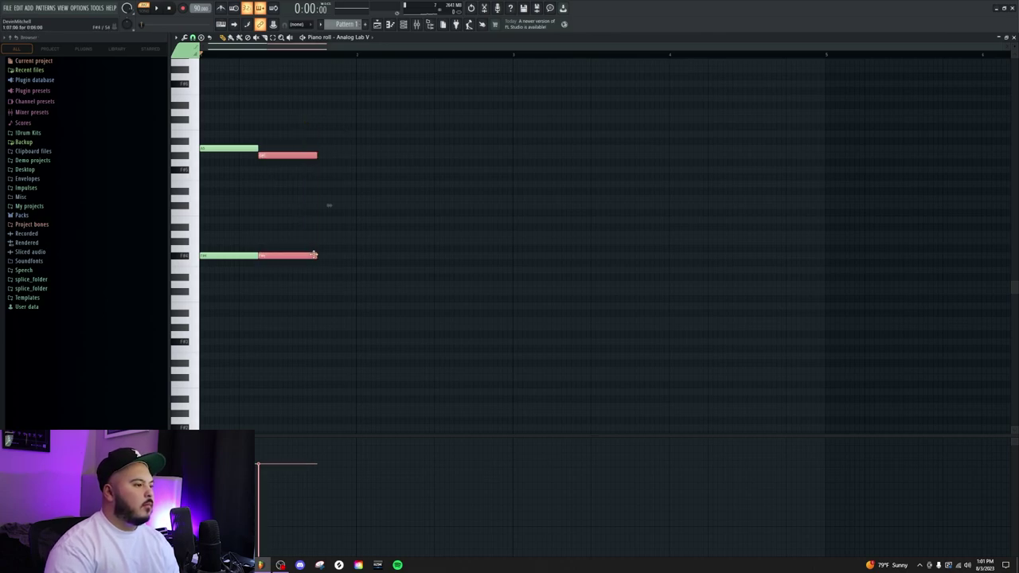
key(space)
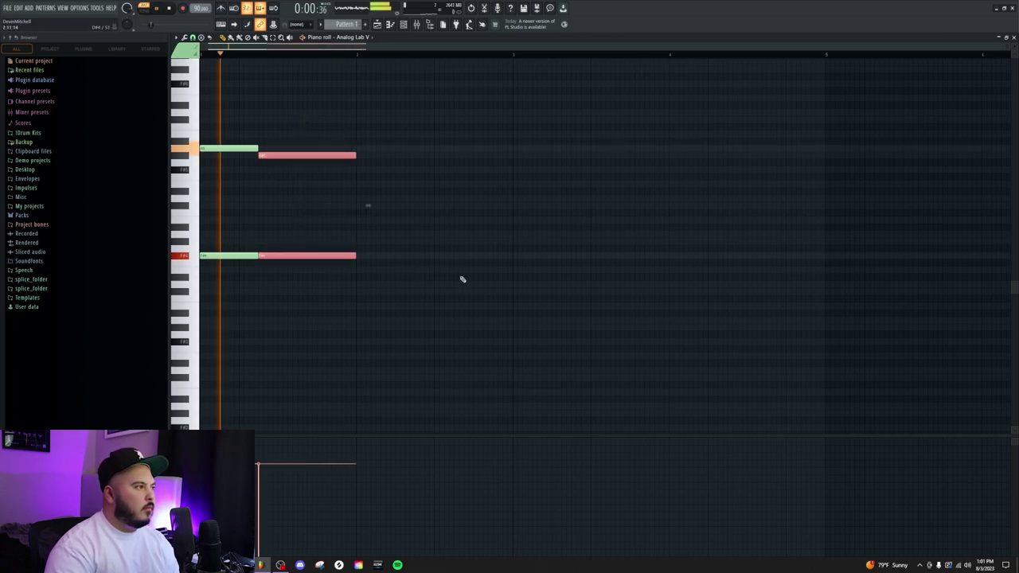
Duplicate the bar 1 notes into bar 2, transpose the copy down seven semitones, and play back the result
key(ctrl+d)
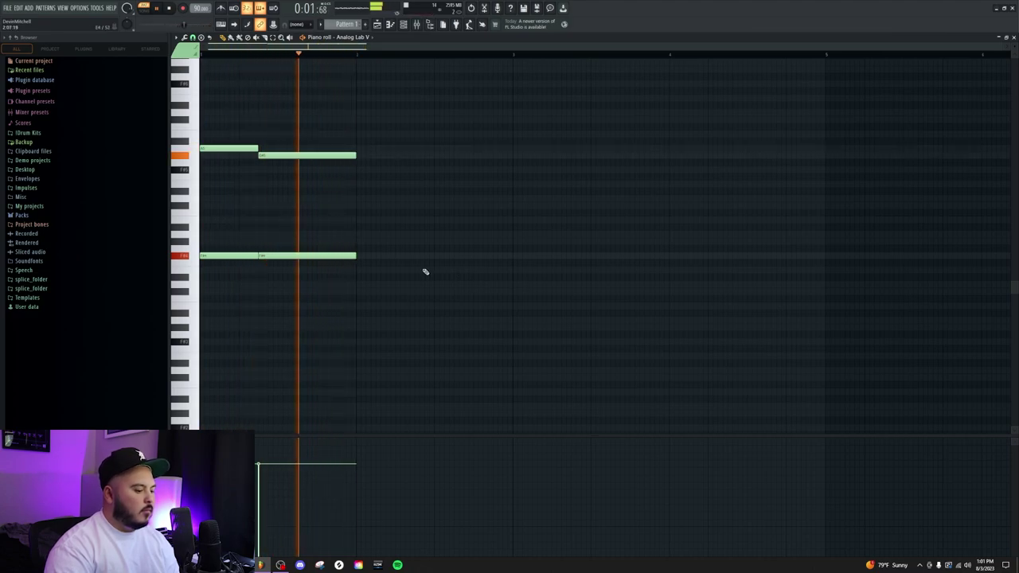
key(ctrl+b)
key(Down)
key(Down)
key(Down)
key(Down)
key(Down)
key(Down)
key(Down)
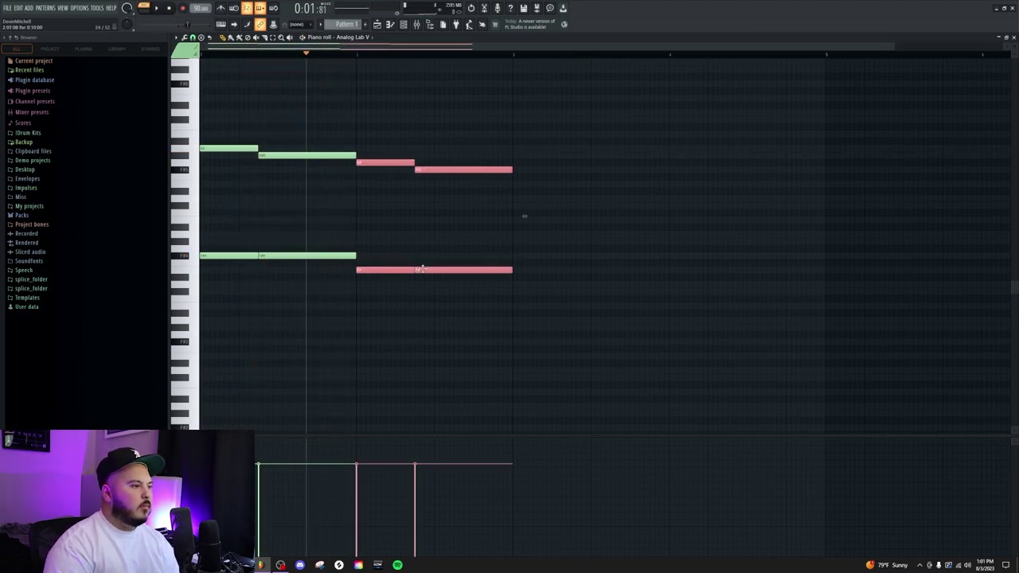
key(space)
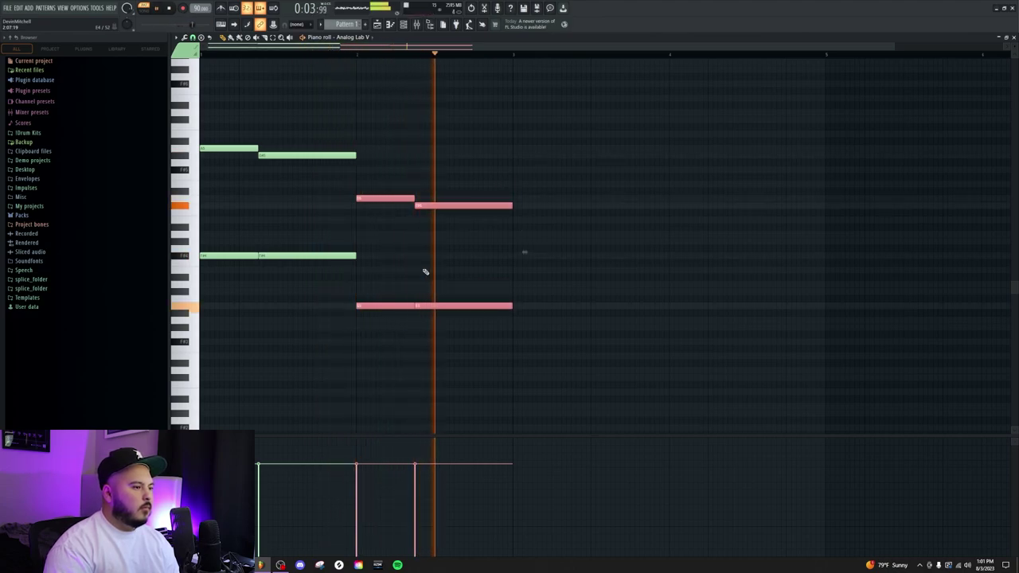
click(605, 269)
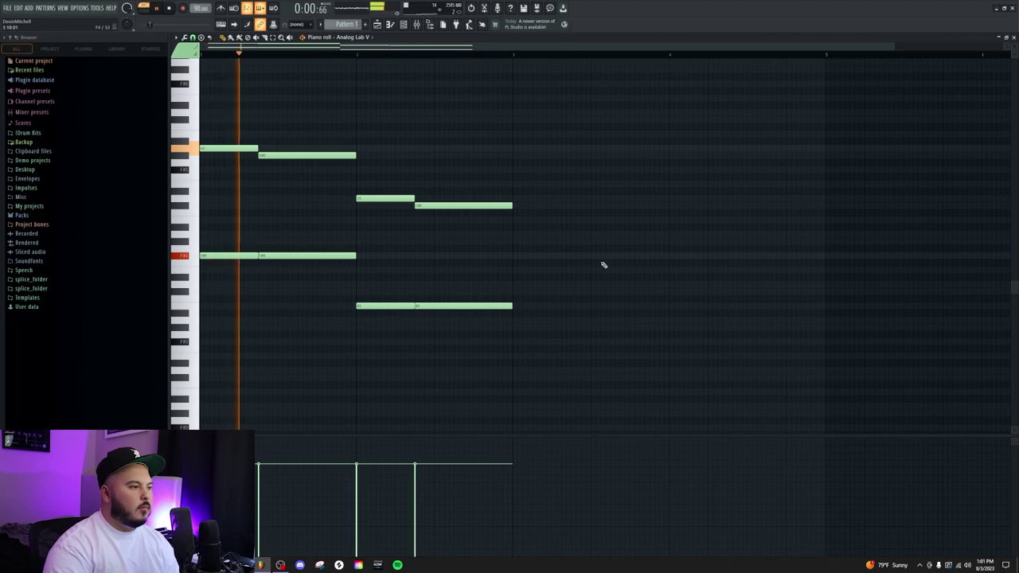
key(space)
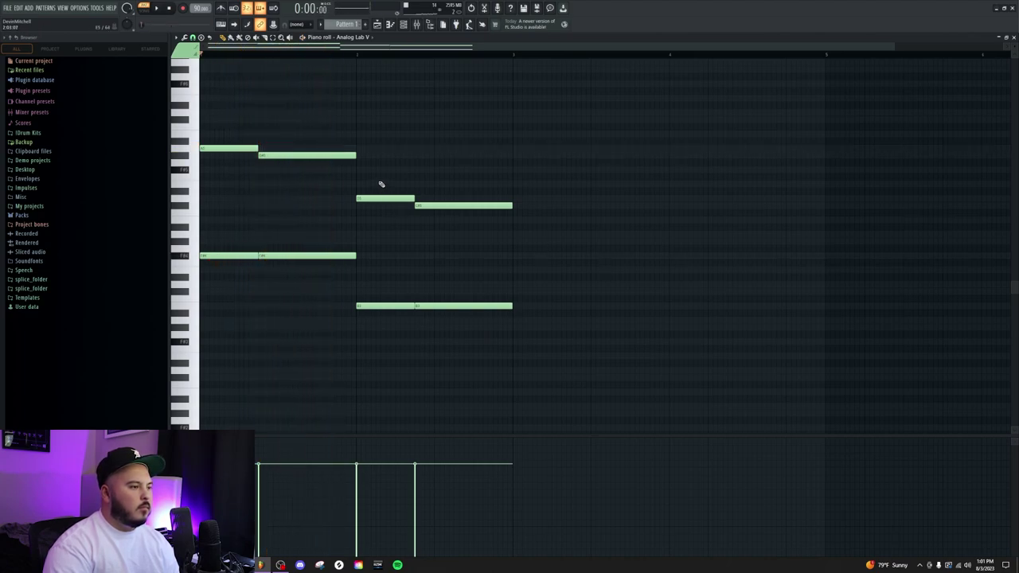
Shift the two-bar pattern up a semitone into bars 3 and 4, and fill bars 1 and 2 with copies of bar 3
drag(219, 134, 589, 352)
drag(290, 256, 496, 117)
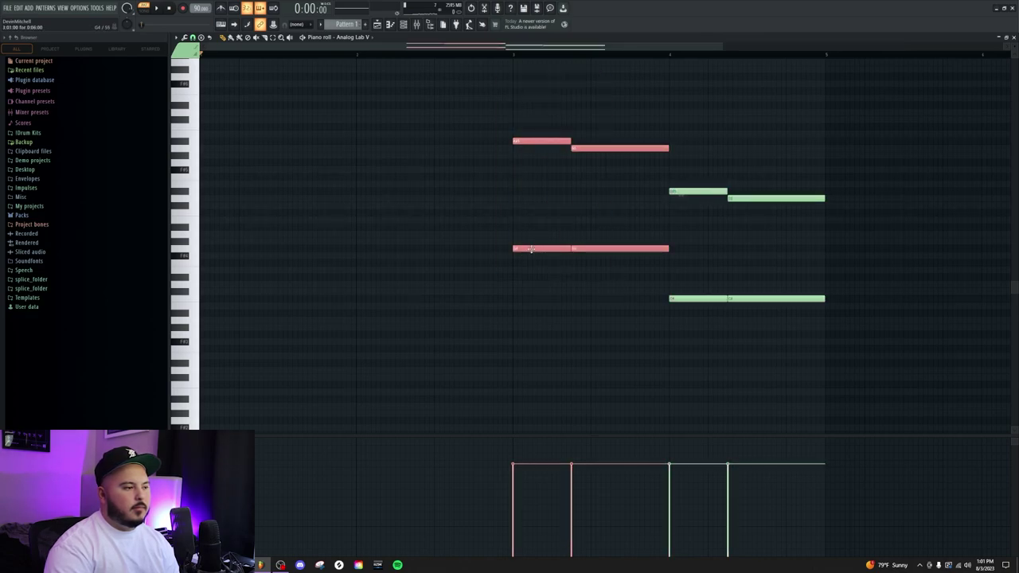
drag(531, 250, 108, 266)
key(ctrl+b)
key(space)
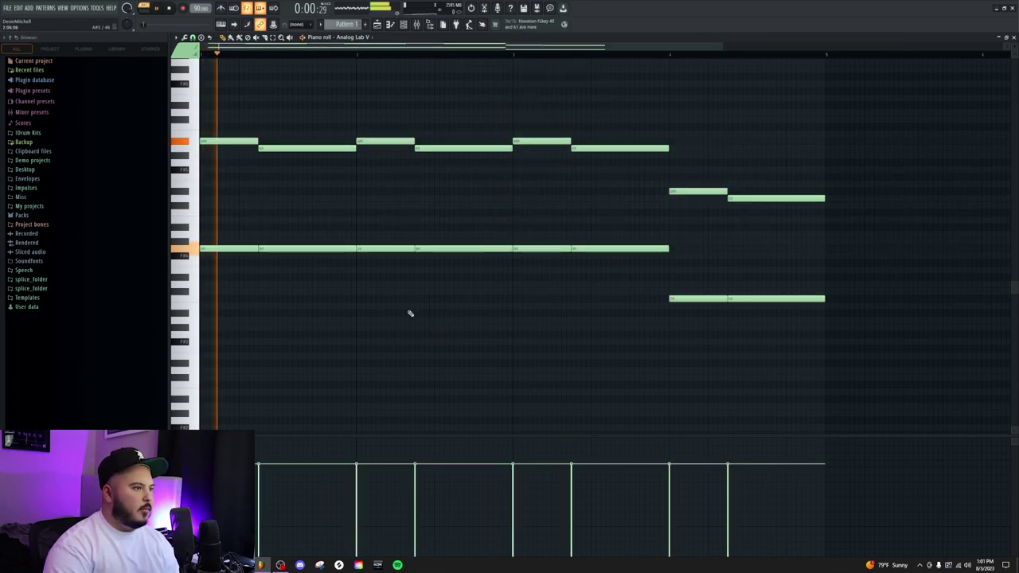
Set the piano roll's scale highlighting root to G
click(176, 38)
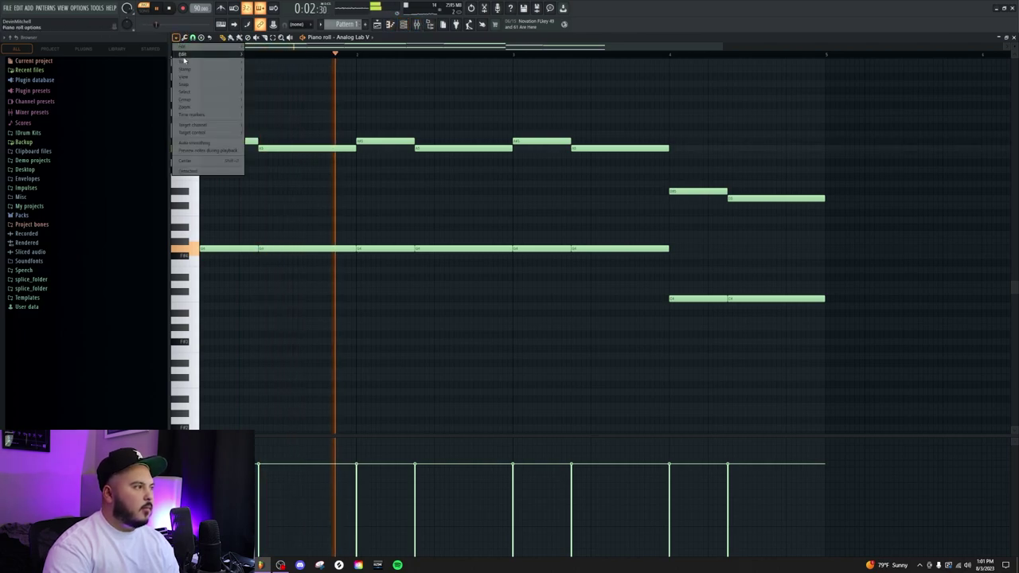
mouse_move(184, 76)
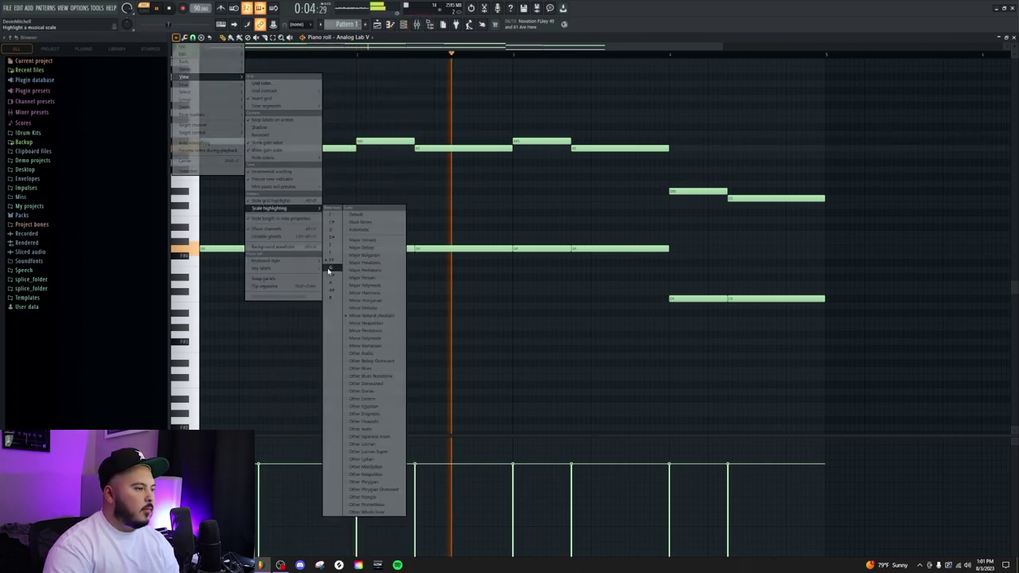
click(431, 325)
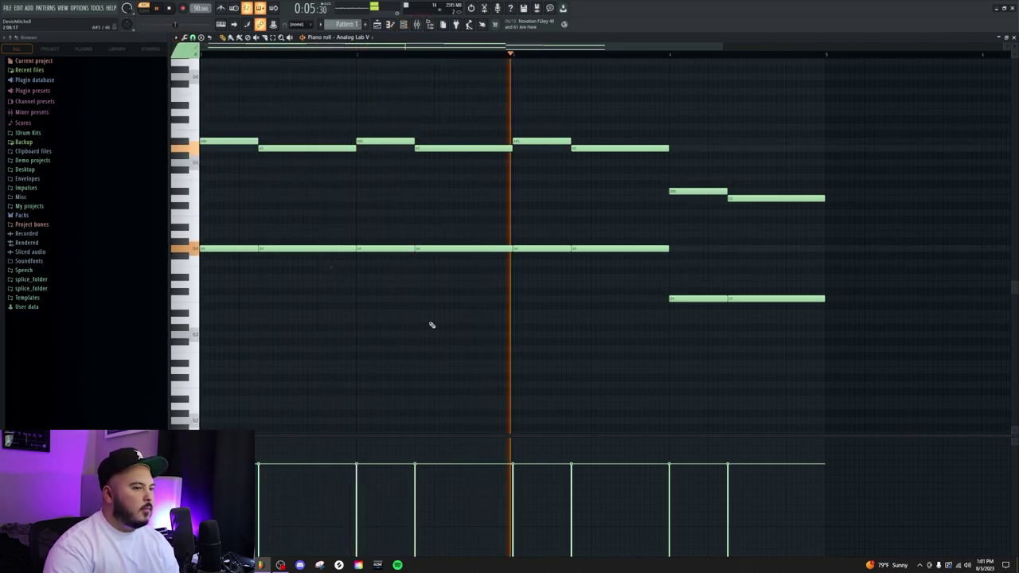
Reopen Analog Lab V and audition the CRYPTIC presets over the melody, stepping from STATIC through BUBBLES, MANIAC, JETS and EPISODE to HANDFUL
click(406, 27)
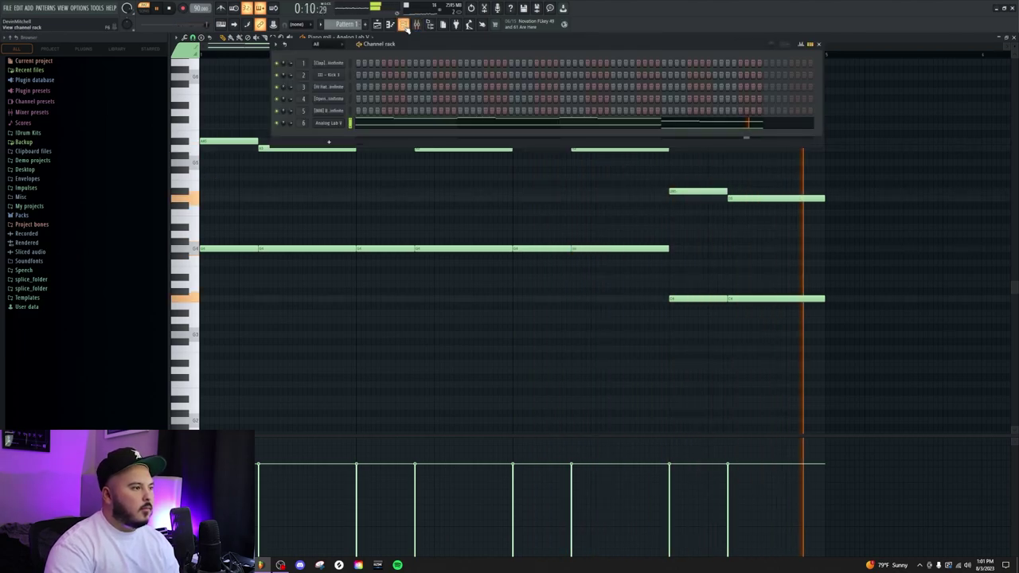
key(space)
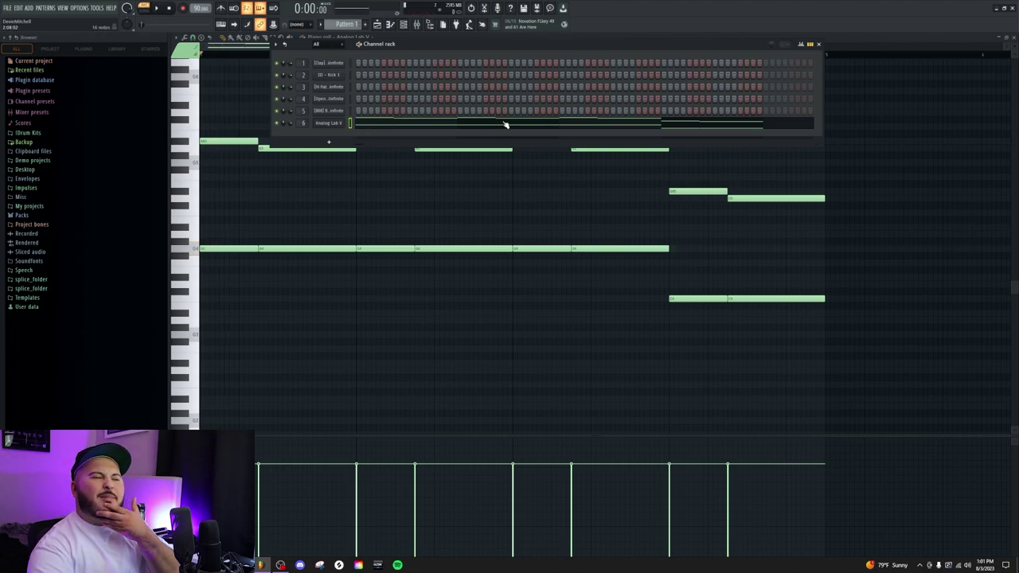
click(327, 125)
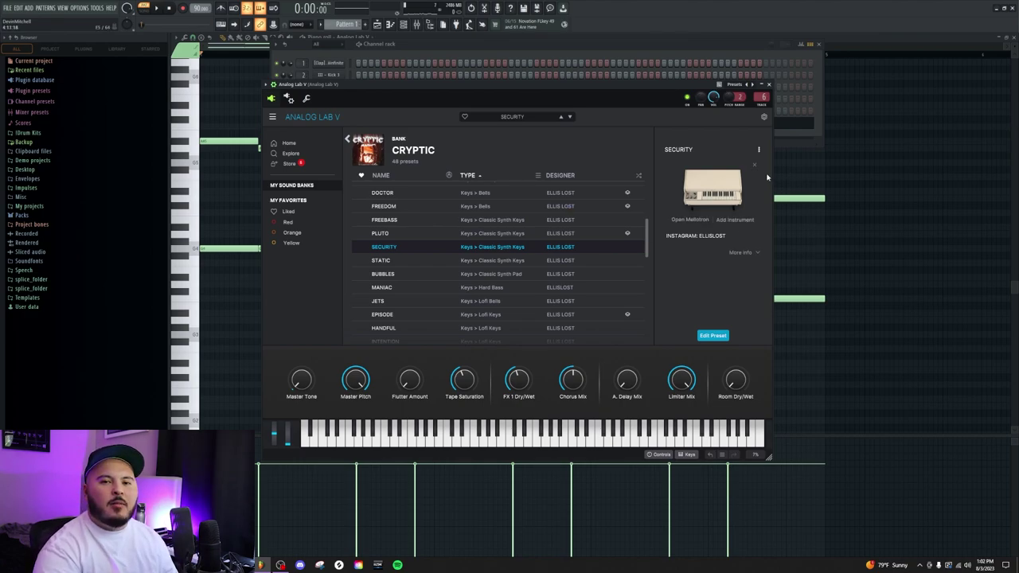
key(space)
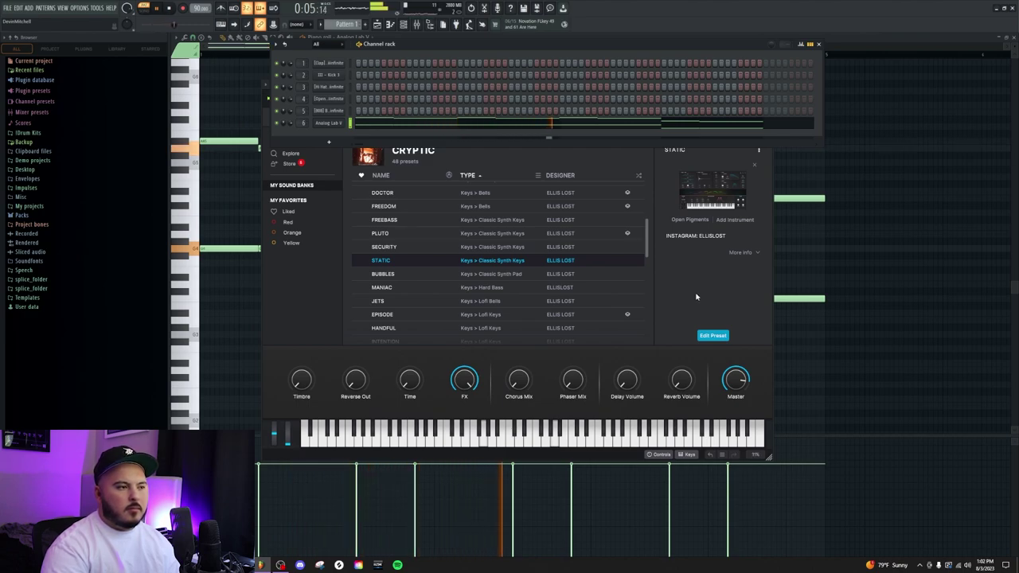
click(564, 144)
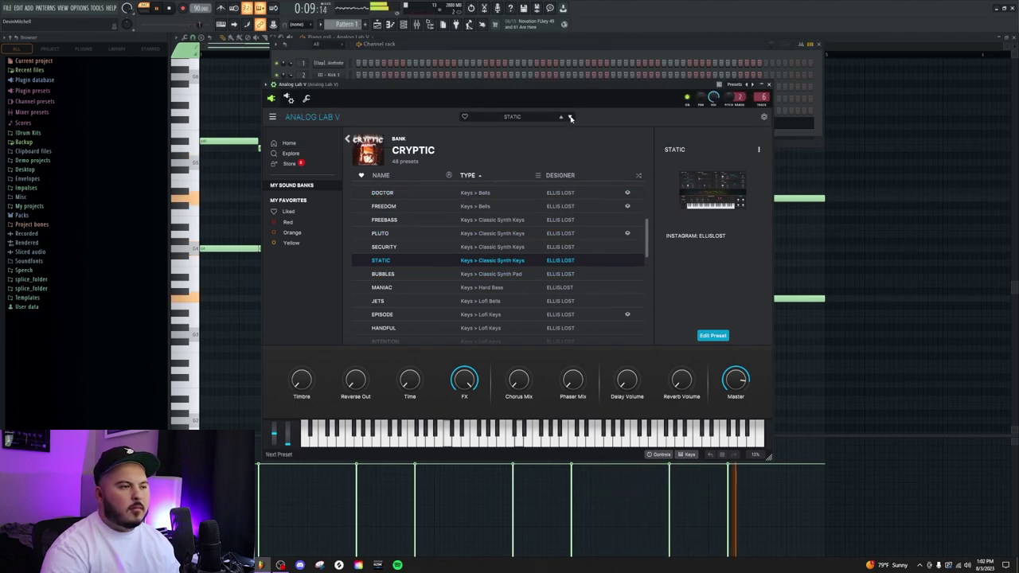
click(570, 118)
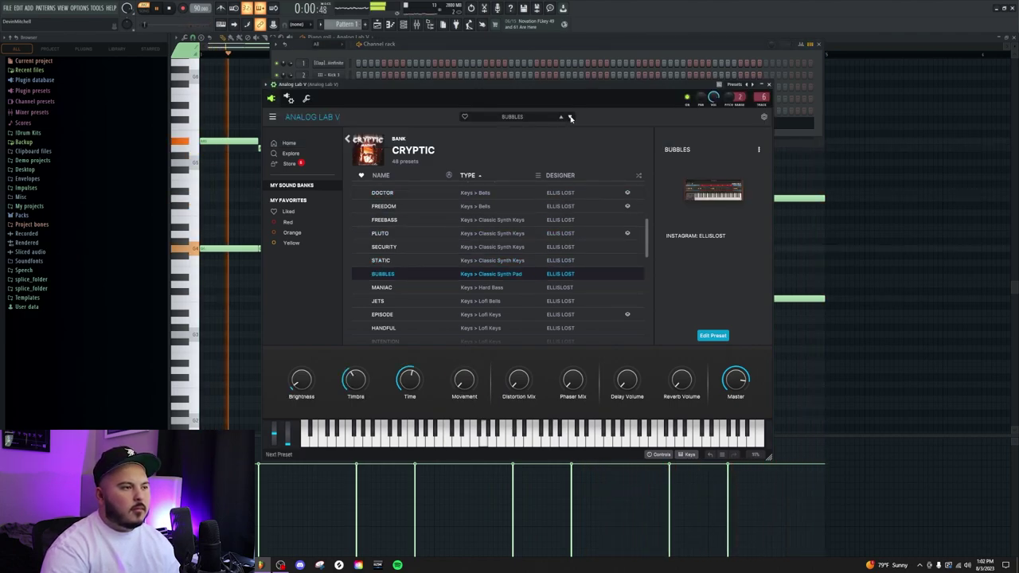
click(571, 118)
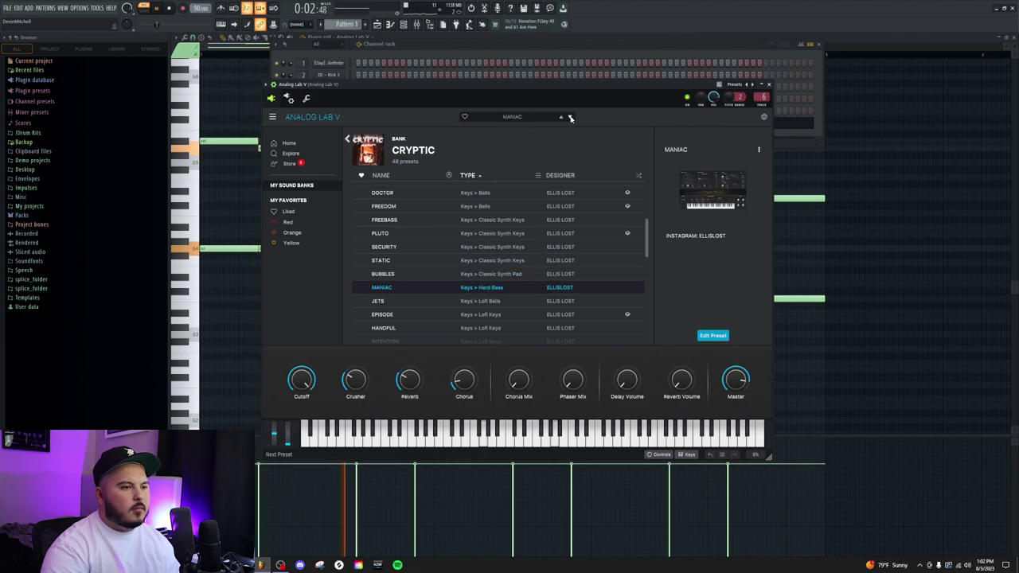
click(570, 117)
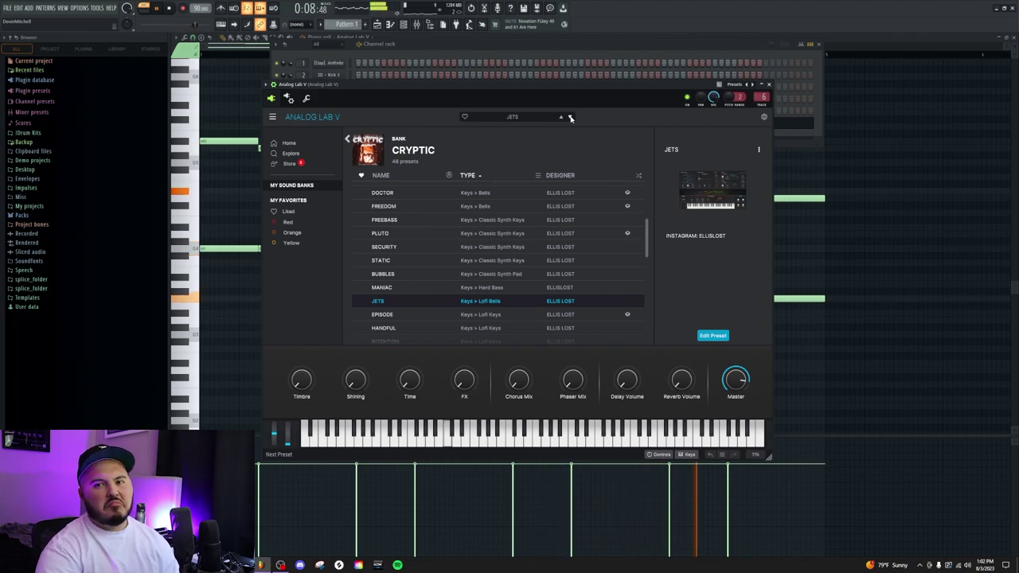
click(570, 118)
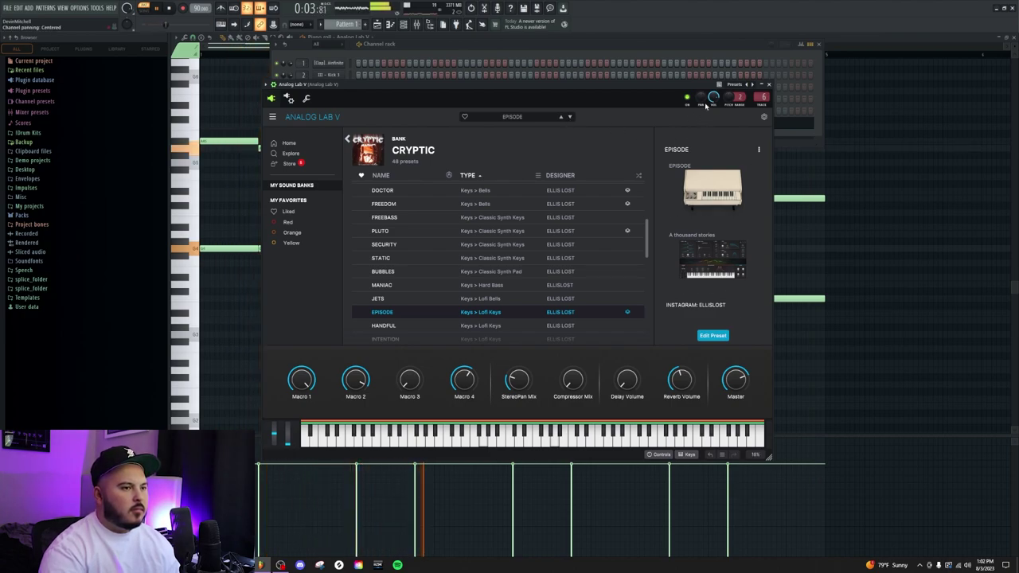
click(570, 118)
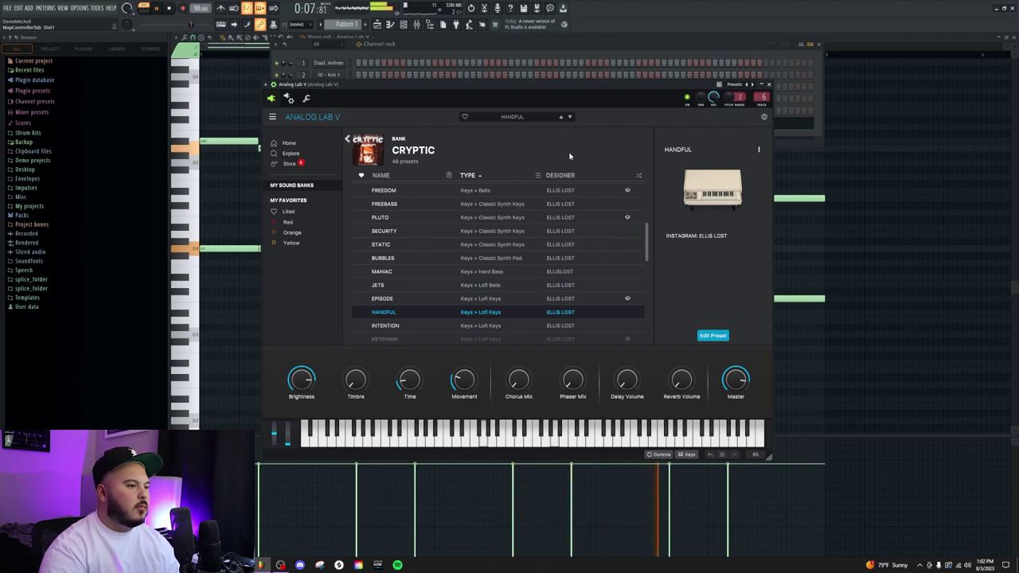
Step through the CRYPTIC presets past INTENTION, settle on KEYCHAIN for the melody, and stop playback
click(570, 117)
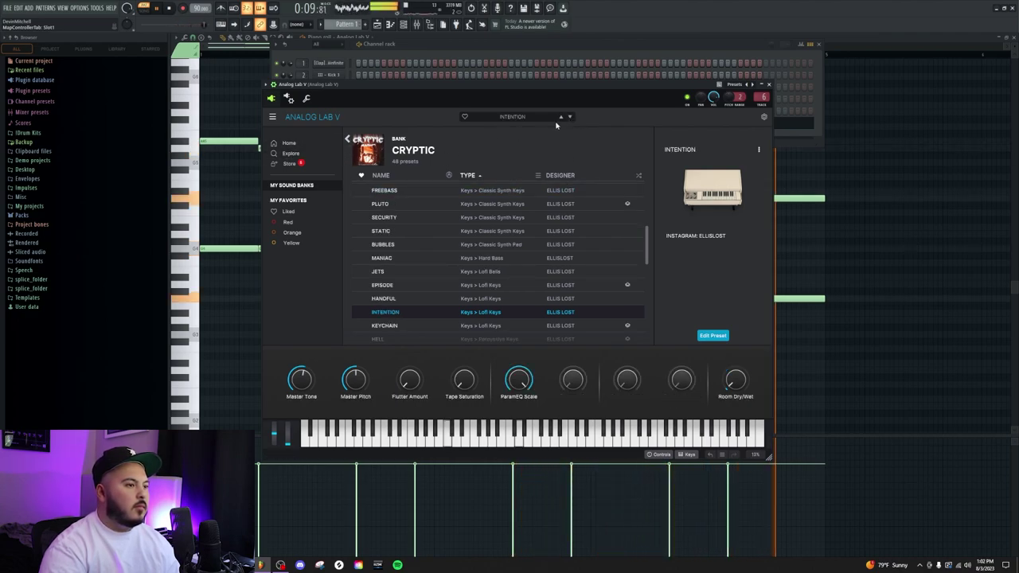
click(570, 117)
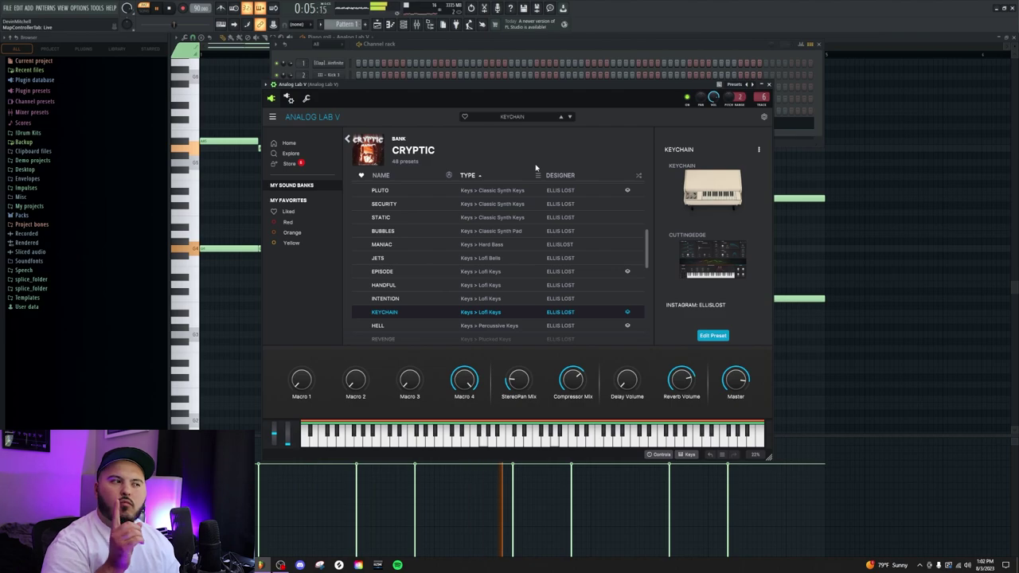
key(F6)
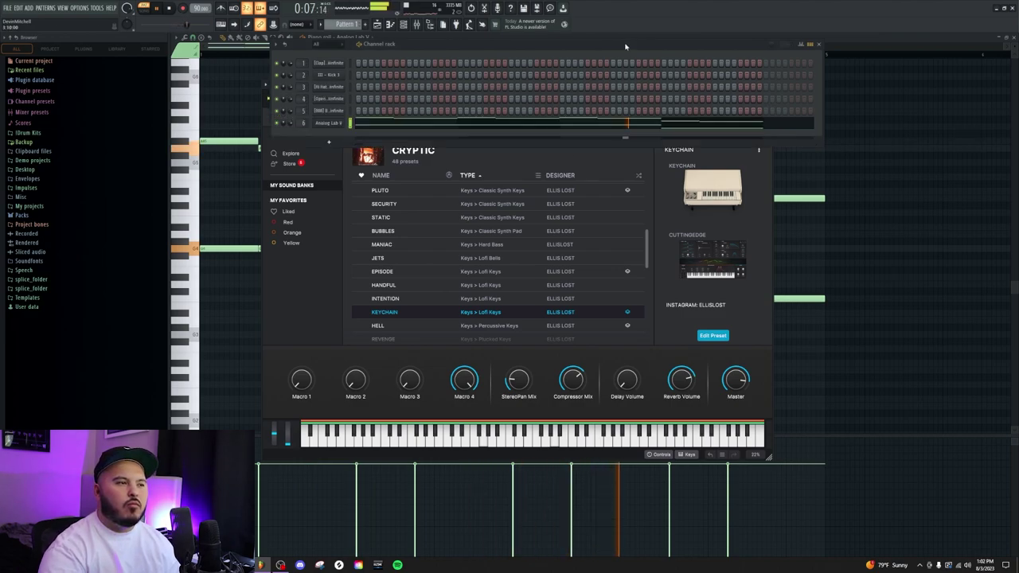
key(space)
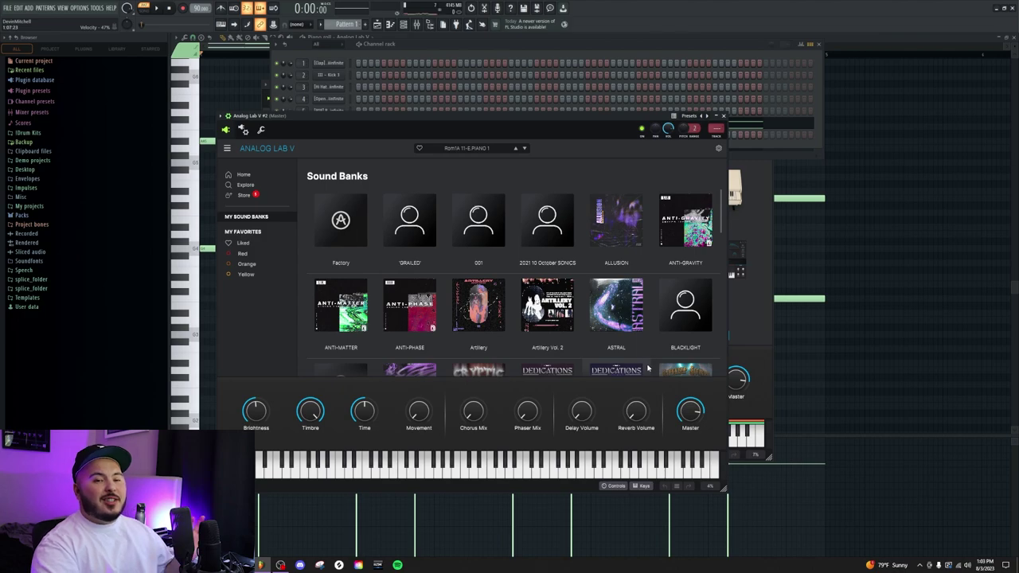
Load the DONTCLICKONTHISPAD preset from the West Coast Magic 2 bank in the second Analog Lab V and route it to a free mixer track
scroll(661, 334, down, 2)
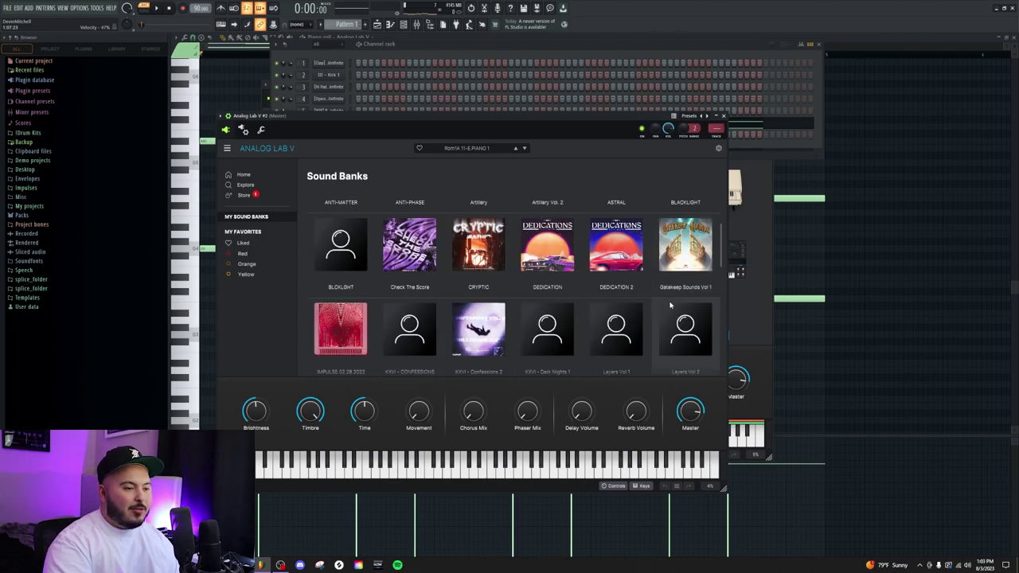
scroll(670, 305, down, 10)
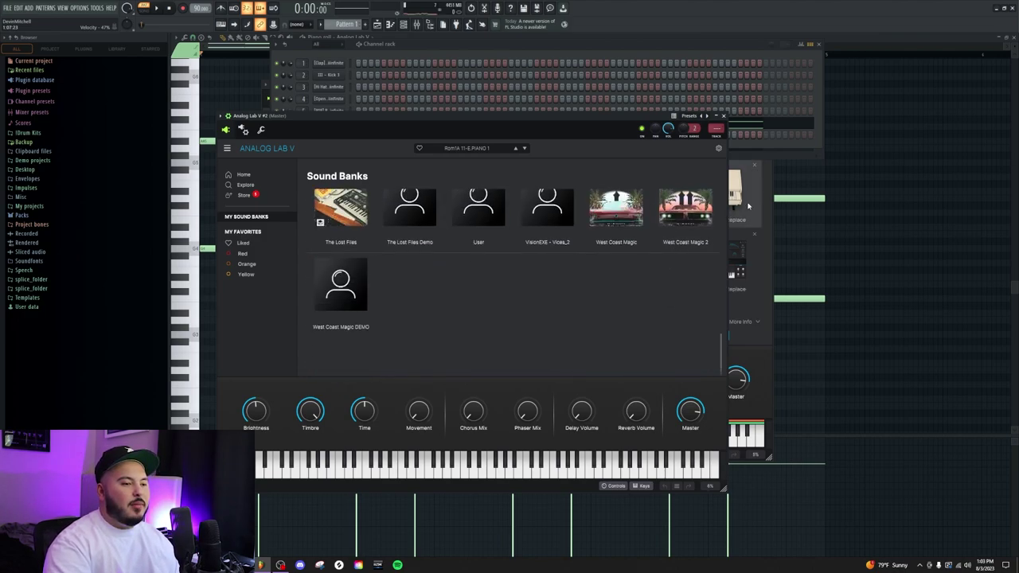
click(688, 214)
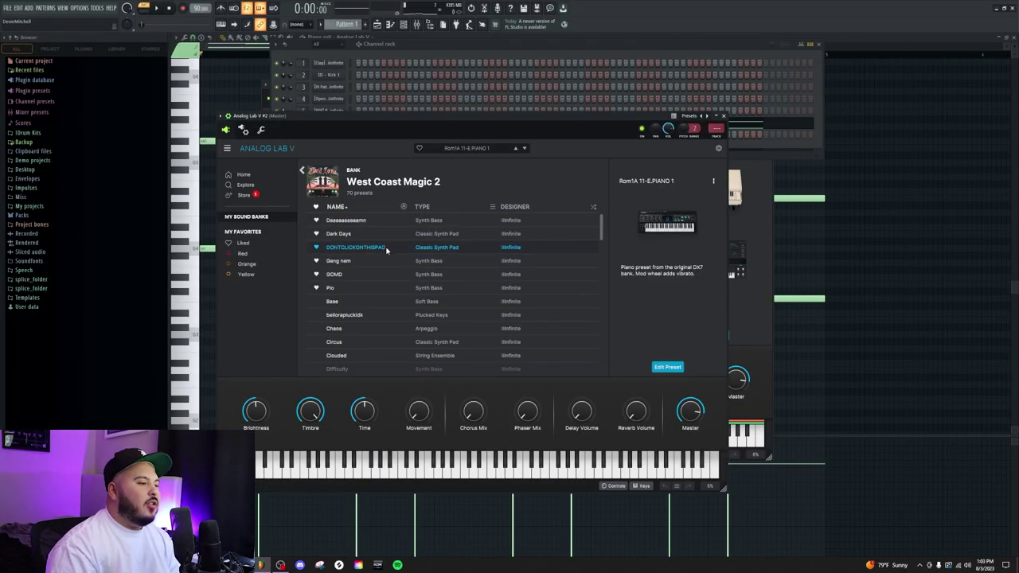
click(387, 249)
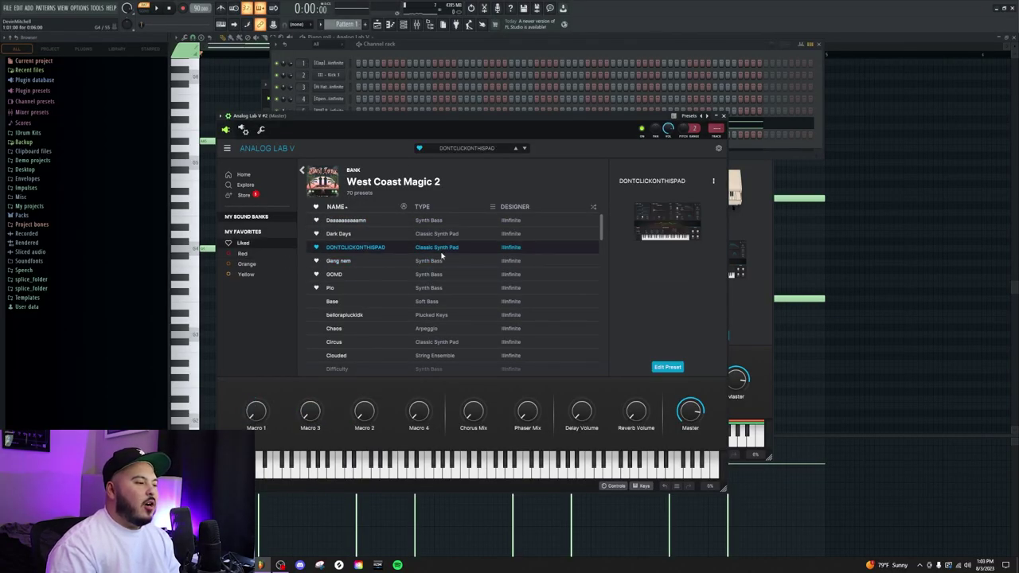
click(719, 136)
Copy the melody notes into the Analog Lab V #2 channel and play both layers together
click(415, 48)
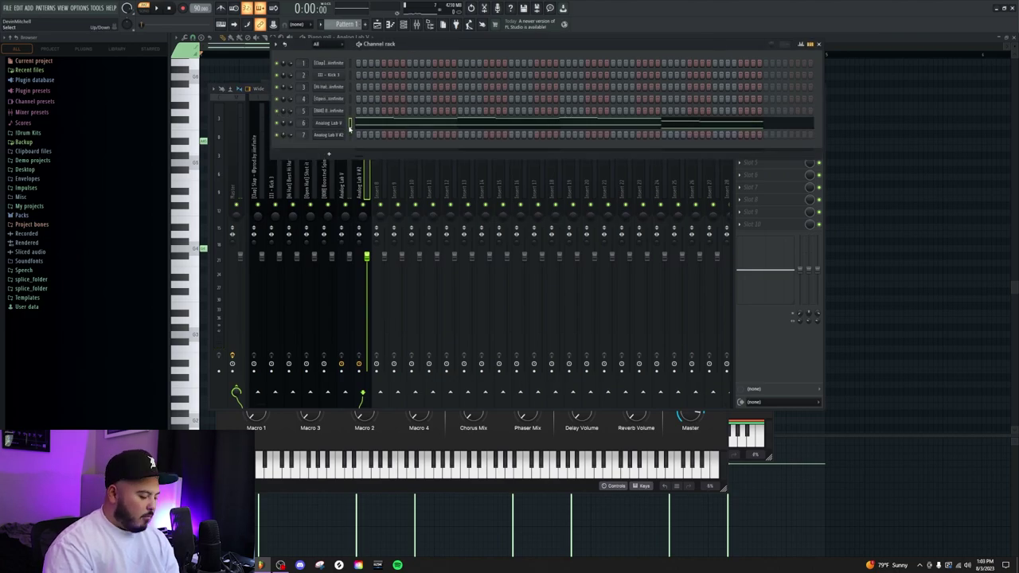
key(ctrl+v)
click(379, 143)
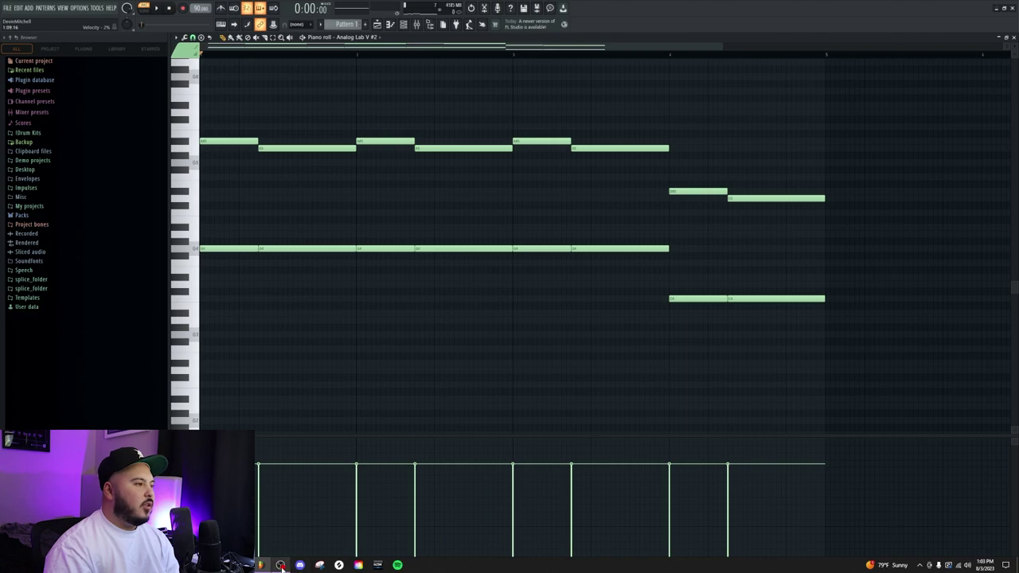
key(space)
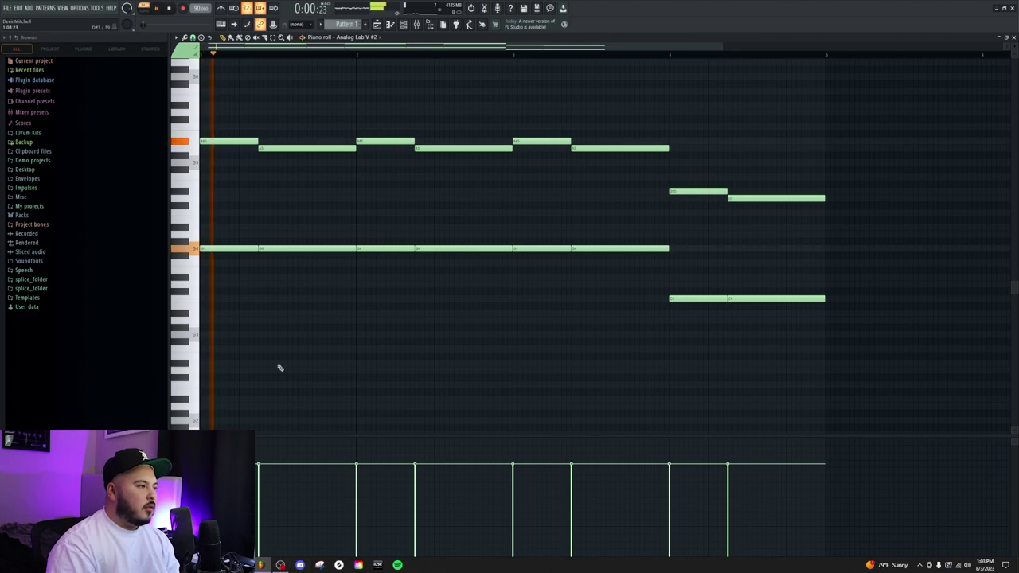
Lower the Analog Lab V mixer track slightly and add ValhallaVintageVerb to Analog Lab V #2 with 32.4% mix and 760 Hz low cut
click(411, 26)
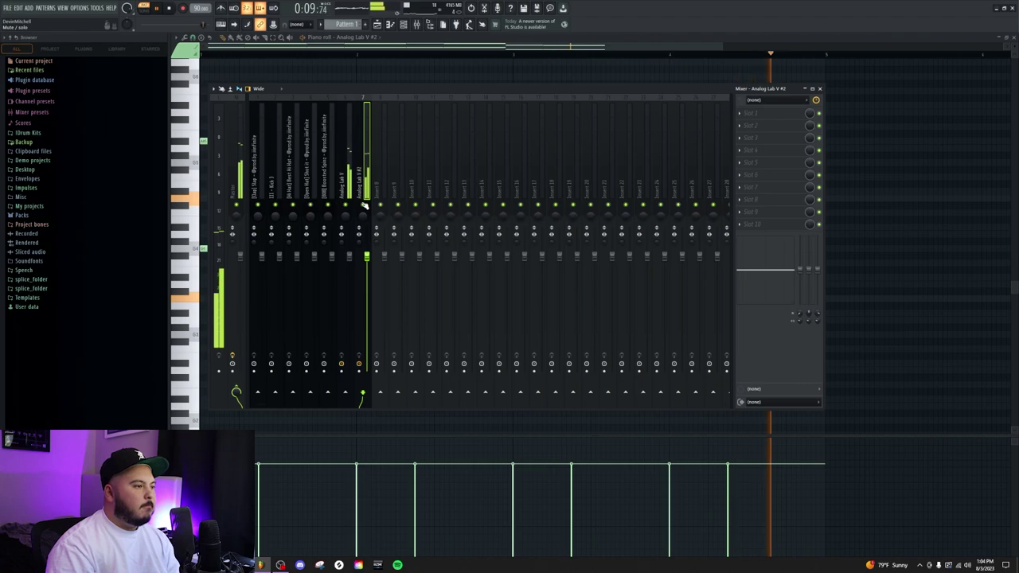
click(350, 263)
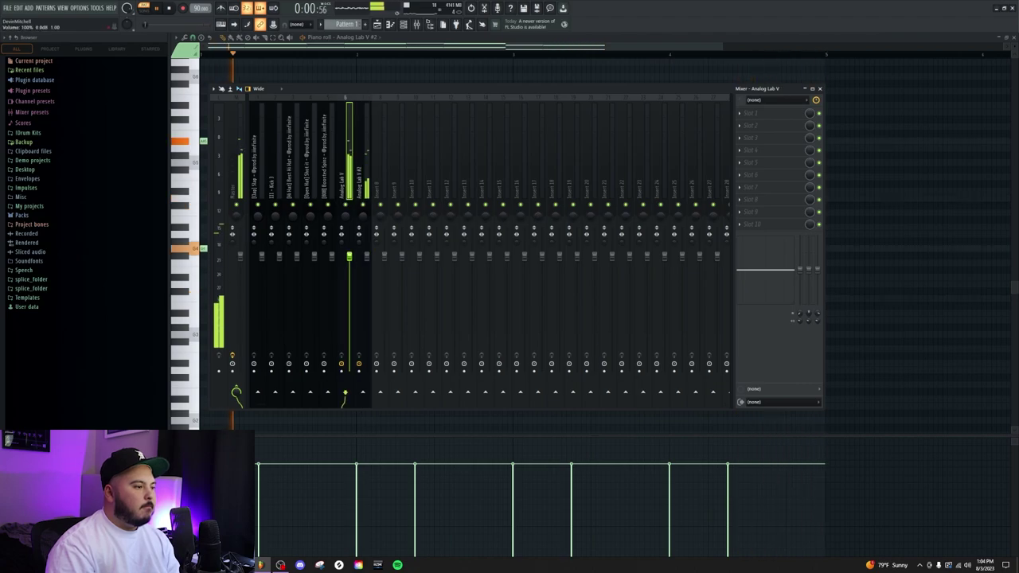
click(366, 263)
click(748, 113)
mouse_move(753, 123)
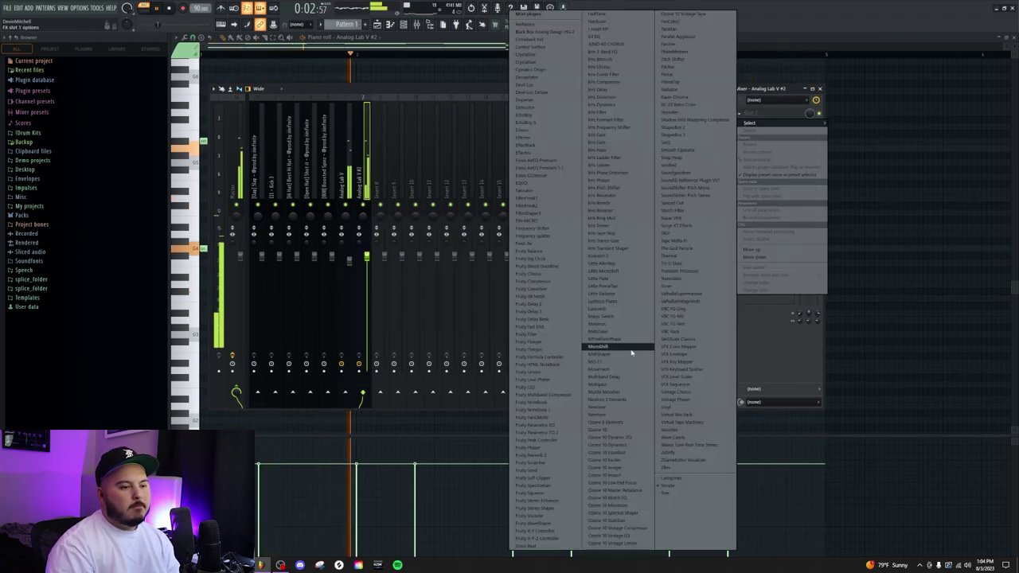
click(685, 302)
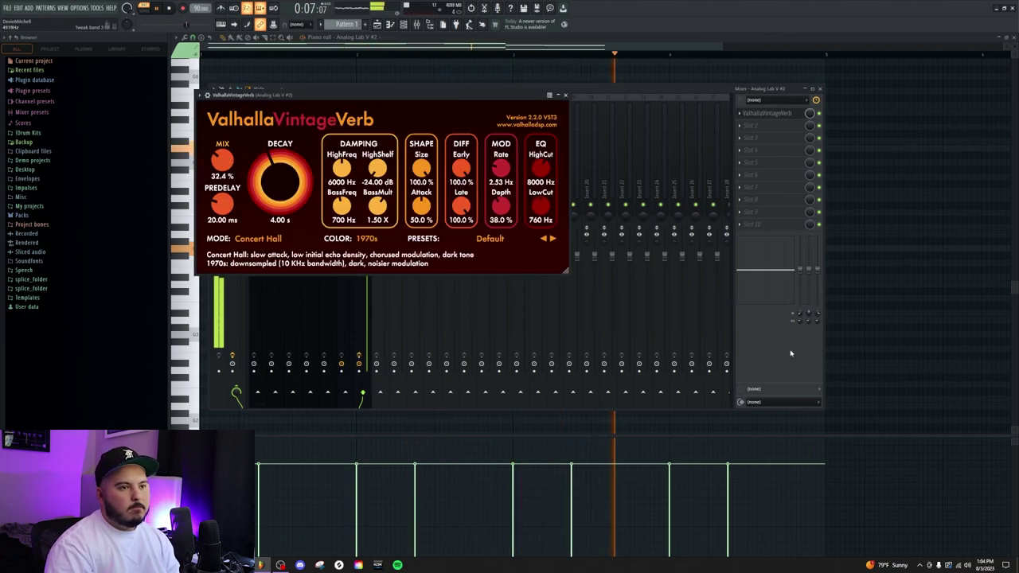
click(705, 319)
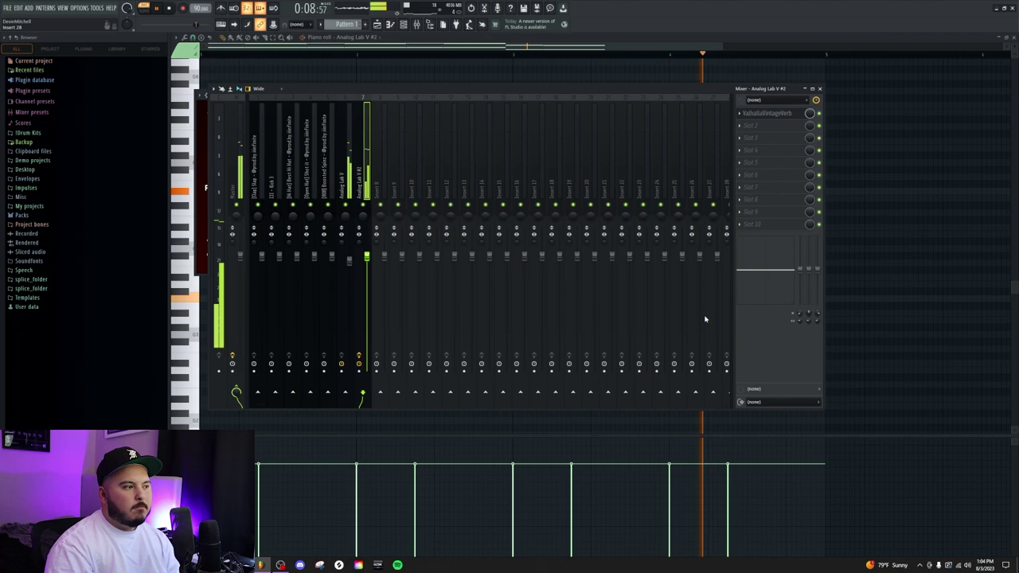
Add ValhallaVintageVerb to the Analog Lab V mixer track with 33.2% mix and 1010 Hz low cut
click(344, 180)
click(777, 114)
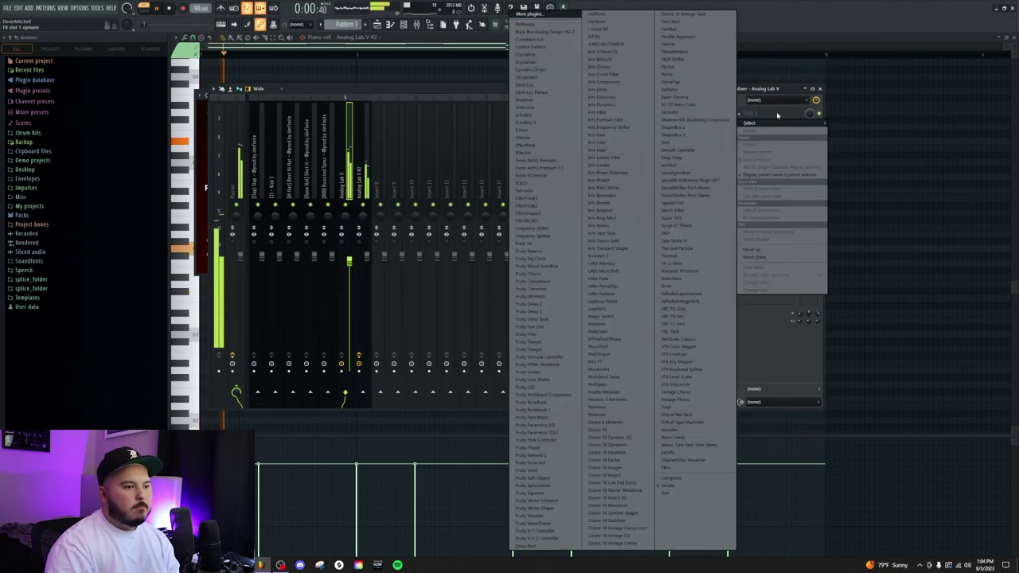
click(676, 304)
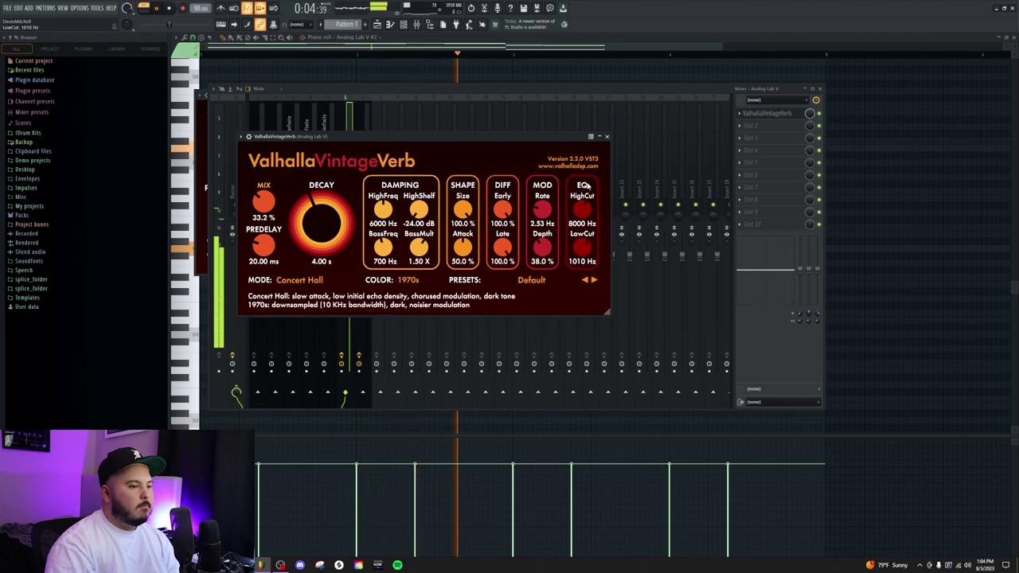
click(607, 136)
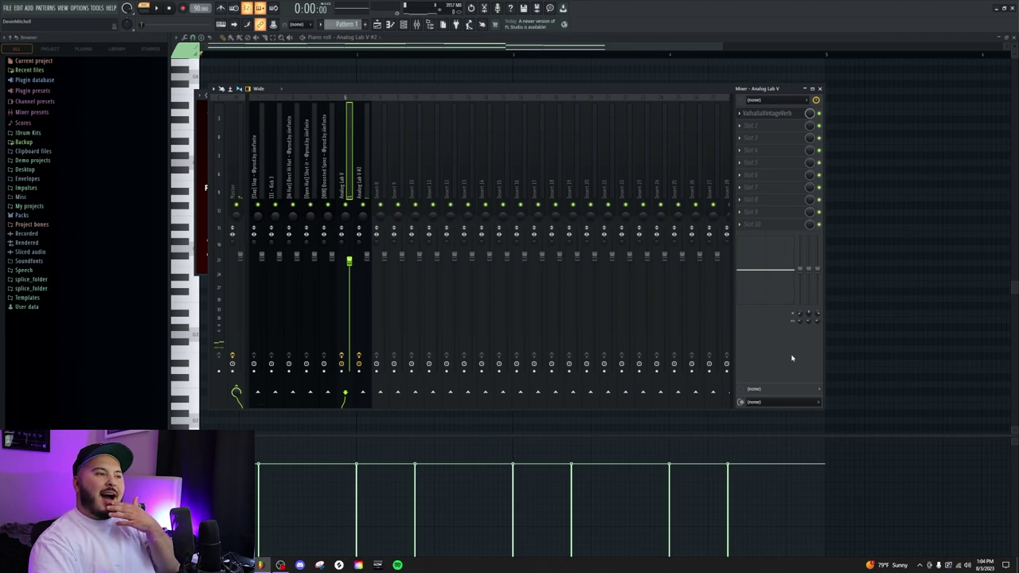
Add a Kontakt channel with the Spitfire Solo Violin instrument and route it to a free mixer track
key(F6)
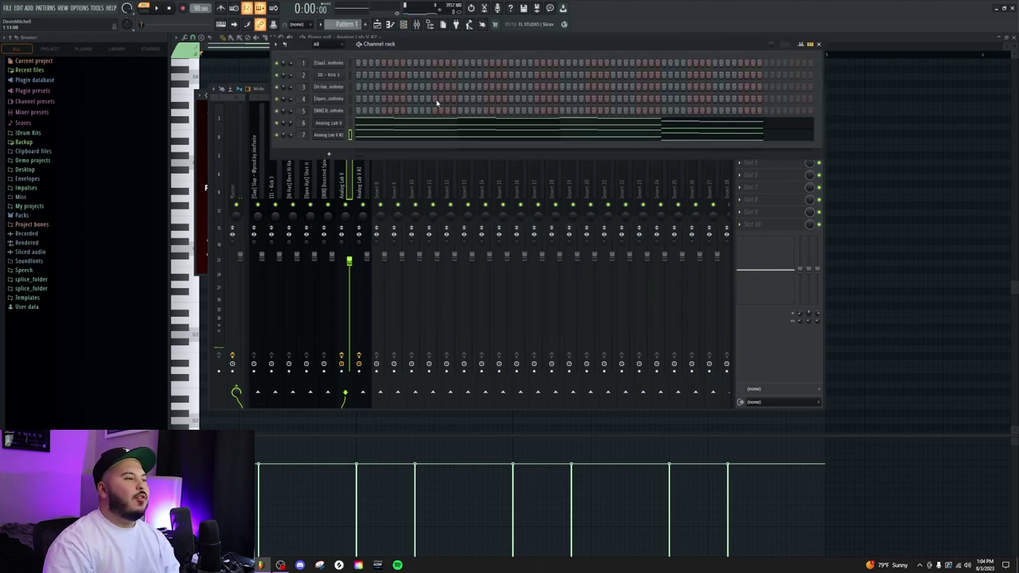
click(329, 153)
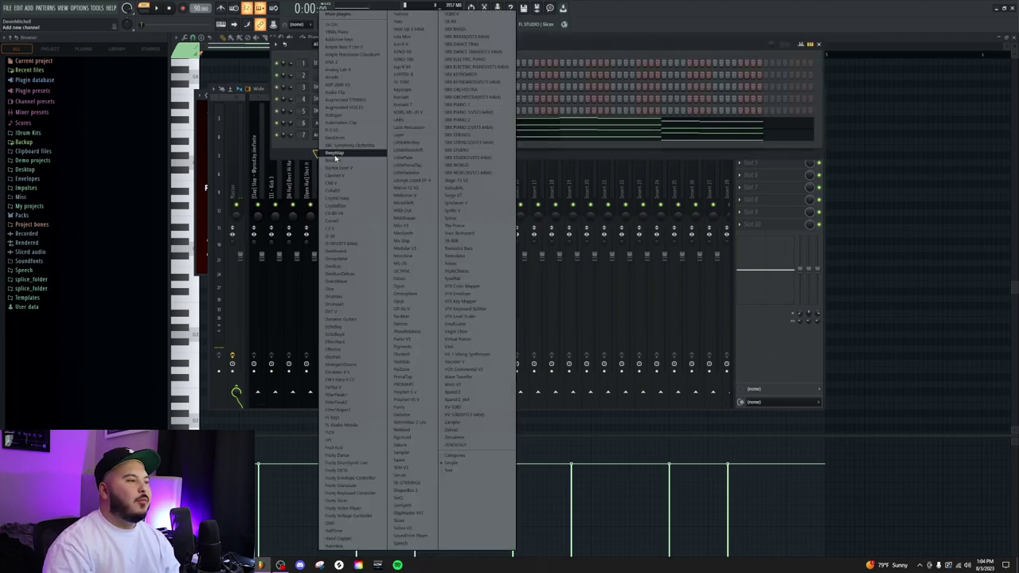
click(402, 97)
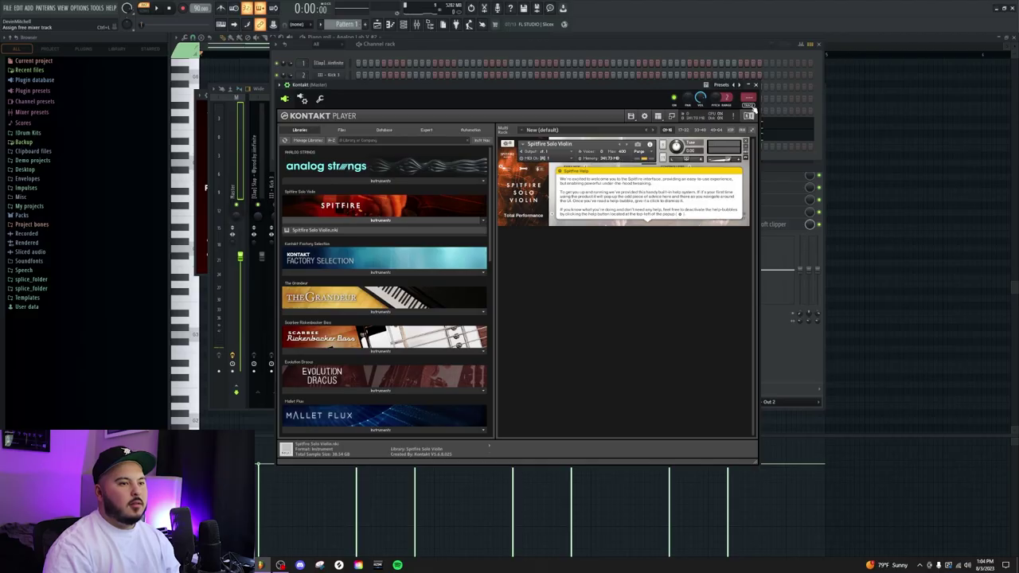
key(ctrl+l)
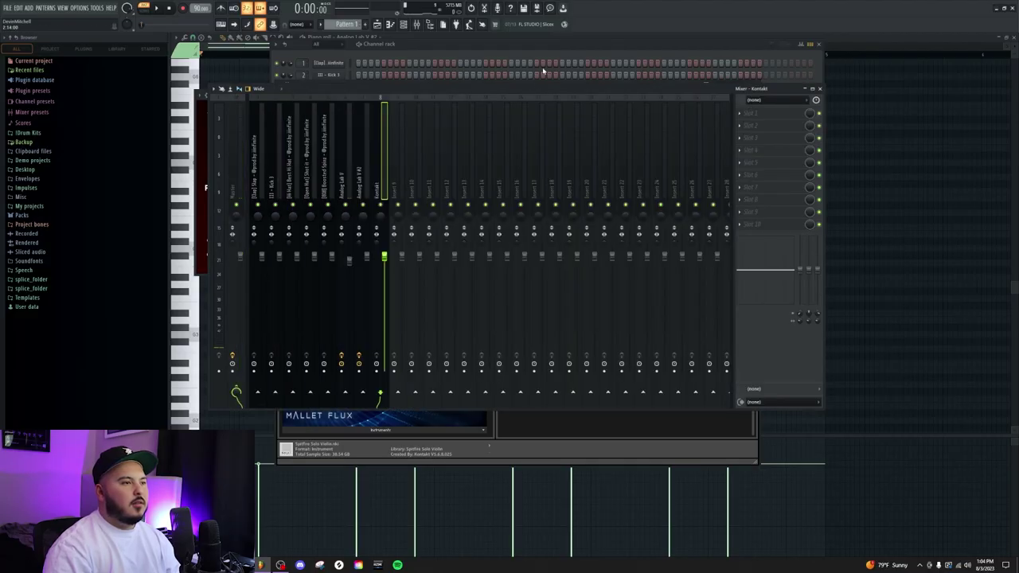
Open the Kontakt channel's piano roll, try a G4 violin note at the start of bar 1, and play it back
click(534, 67)
right_click(337, 149)
click(360, 146)
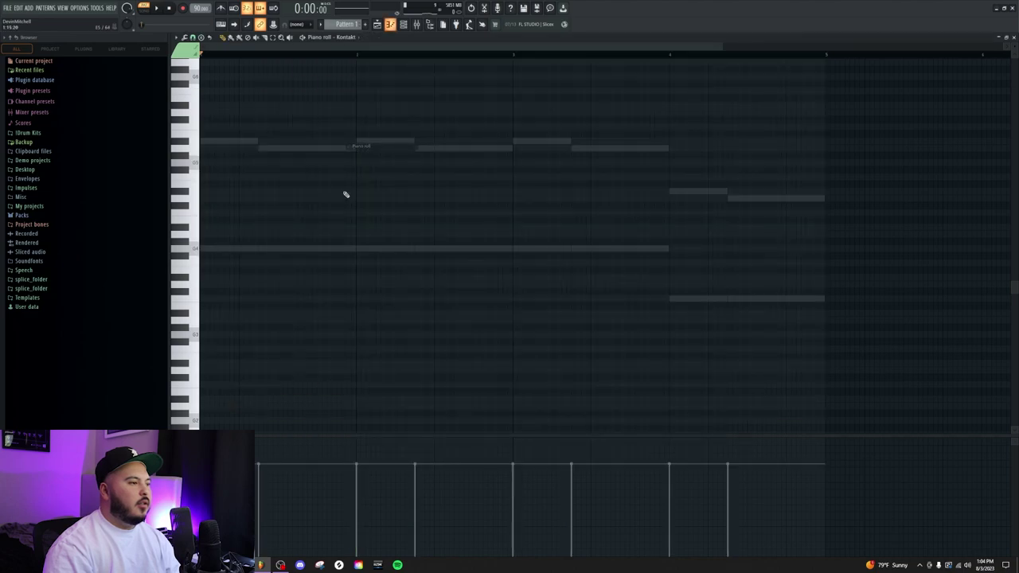
click(215, 253)
key(space)
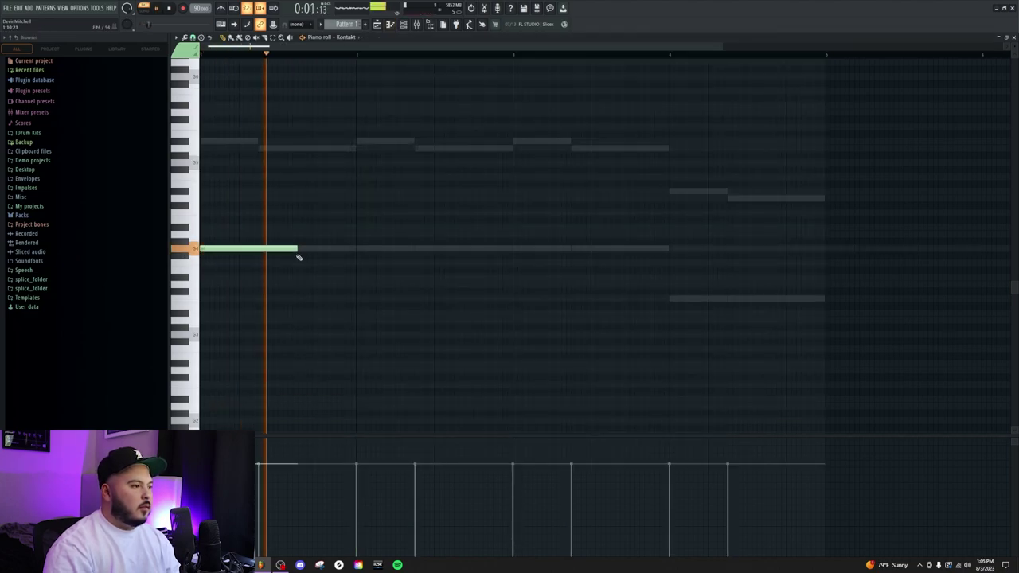
key(space)
Draw an A#5 violin note at the start of bar 2 and play the pattern
click(362, 141)
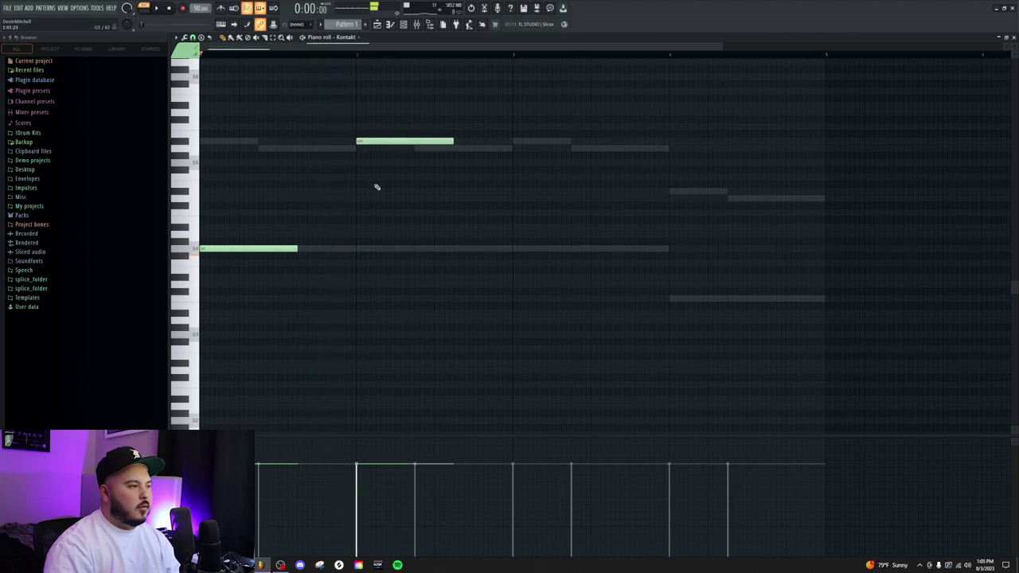
key(space)
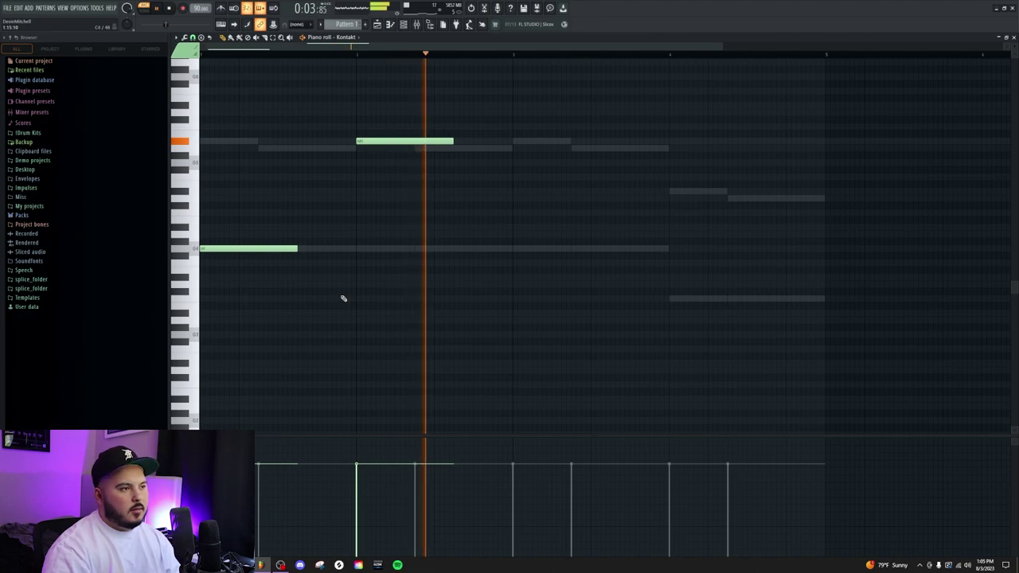
key(space)
Delete the violin note in bar 1 and draw a D#5 note at the start of bar 4
right_click(216, 249)
key(space)
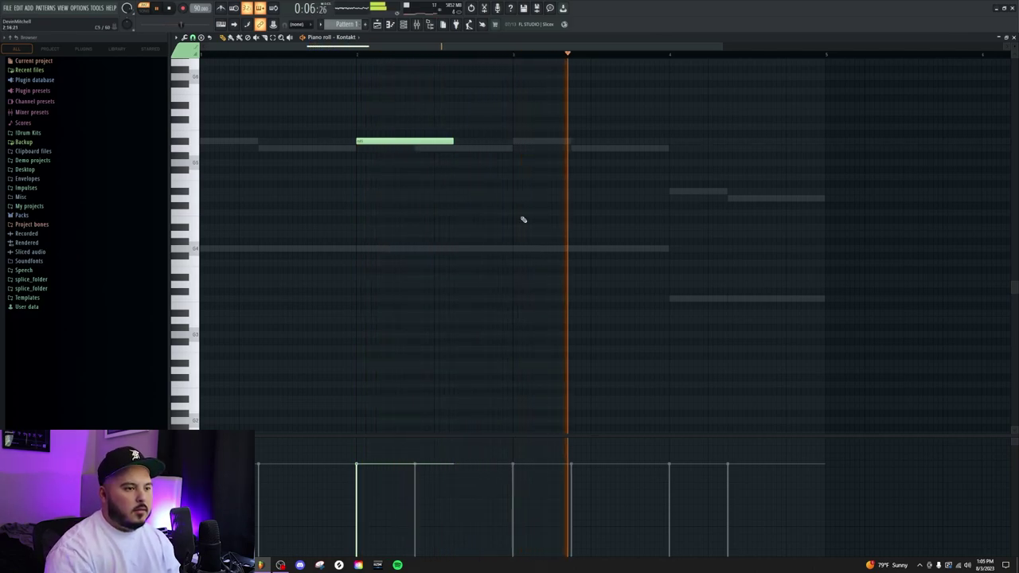
click(673, 192)
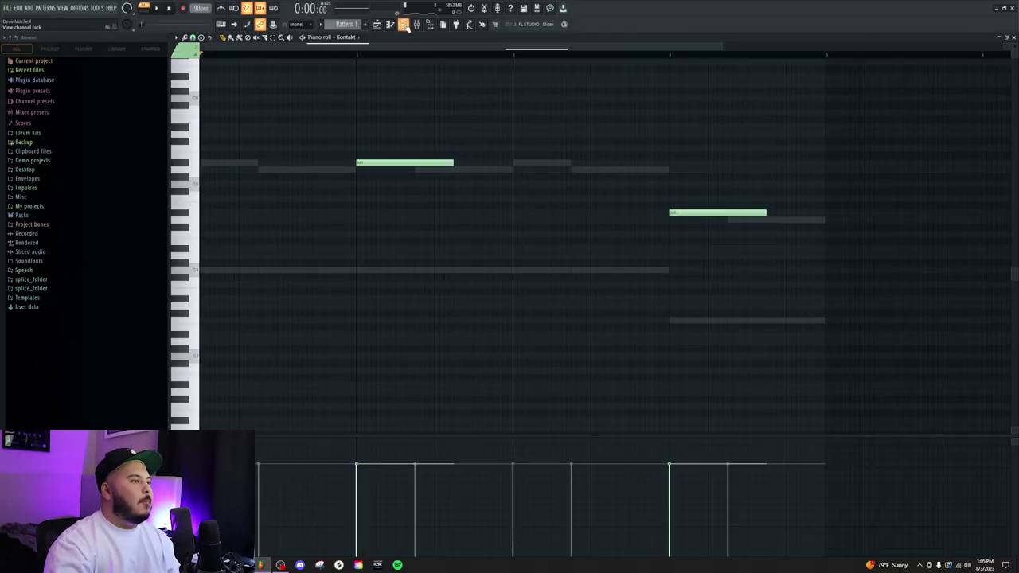
Lower the Kontakt mixer track's volume and add ValhallaSupermassive as its first effect
click(416, 24)
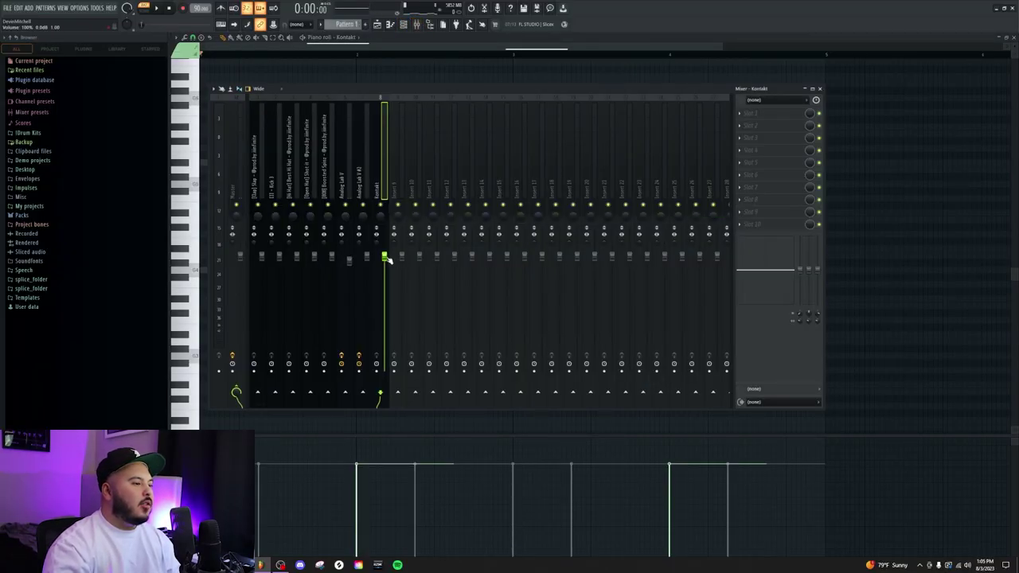
click(760, 125)
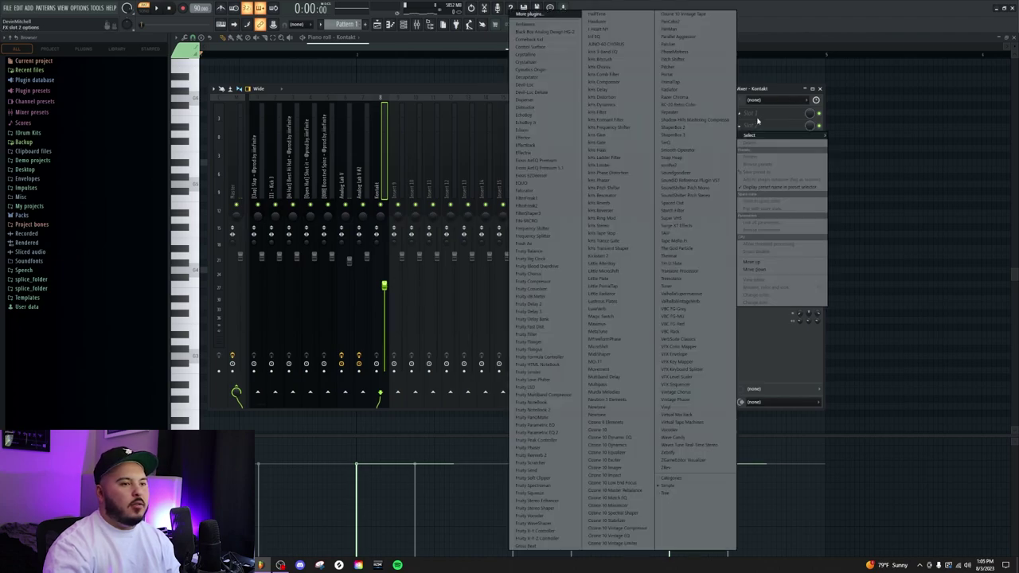
click(695, 297)
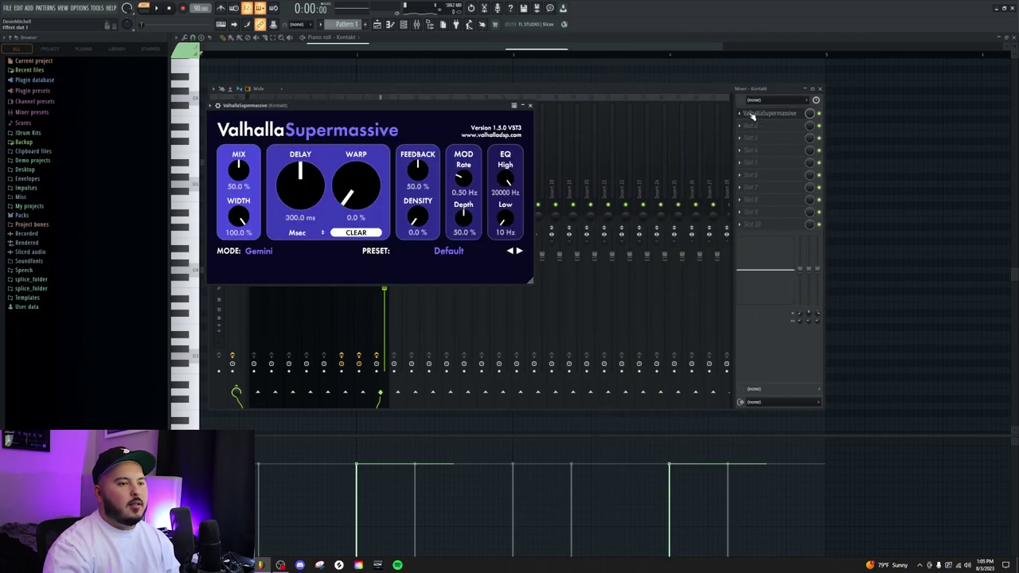
Add ValhallaVintageVerb as the Kontakt track's second effect with 40.8% mix and 570 Hz low cut
click(754, 126)
click(699, 301)
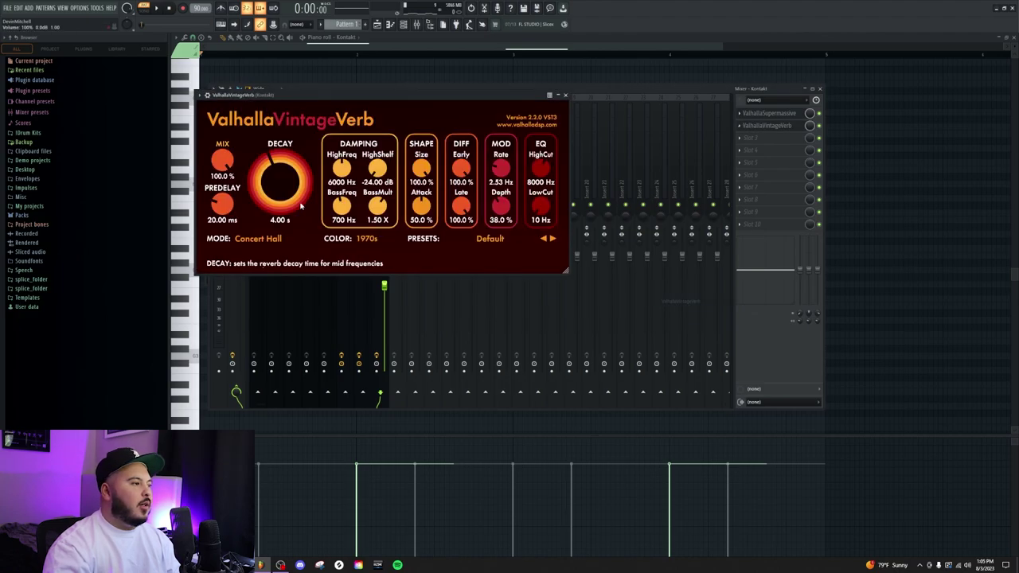
drag(541, 206, 536, 167)
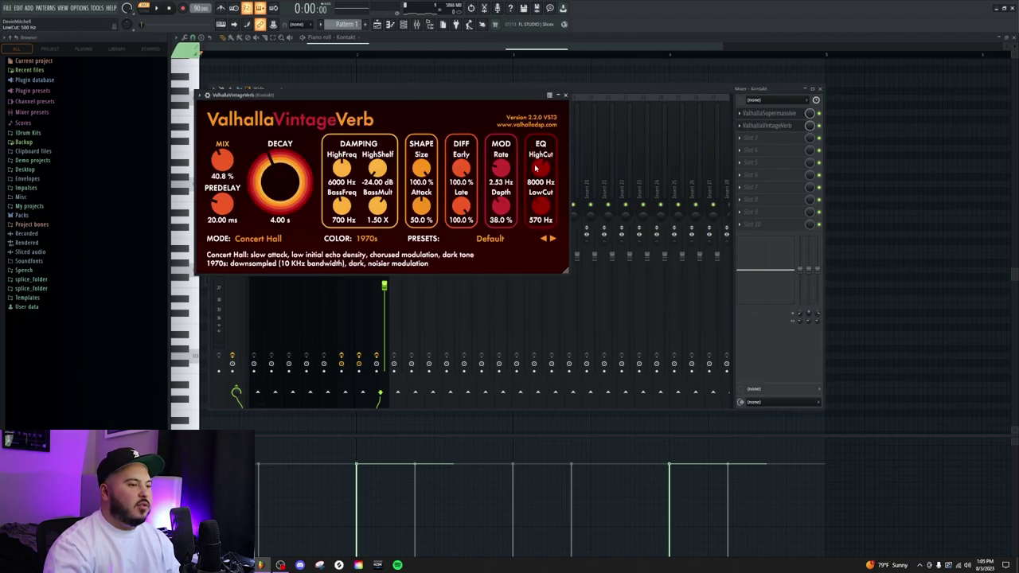
Load the Skinny 8th preset from the Eighth-Note echoes into ValhallaSupermassive on the Kontakt track and return to the piano roll
click(766, 114)
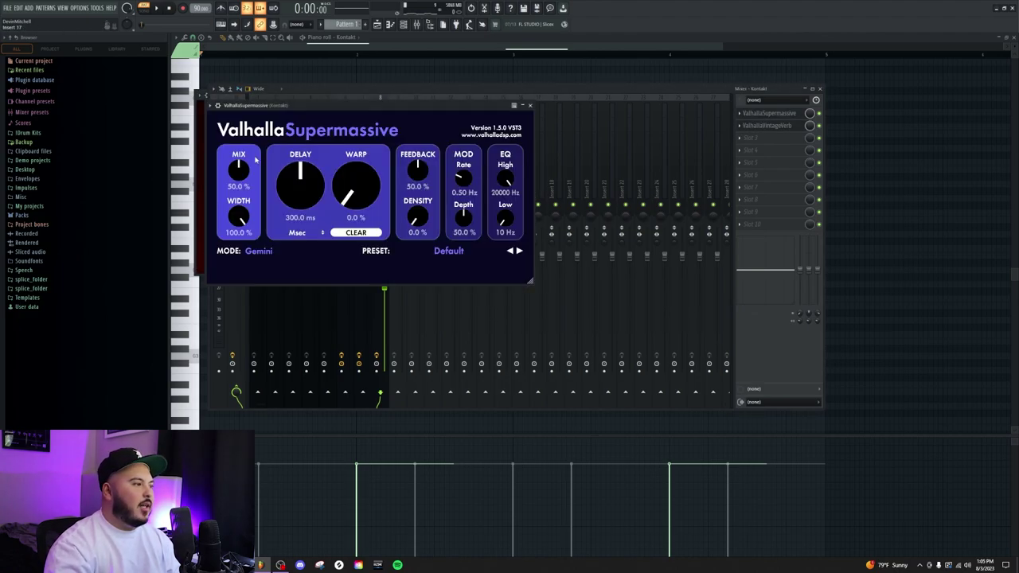
click(448, 251)
mouse_move(430, 322)
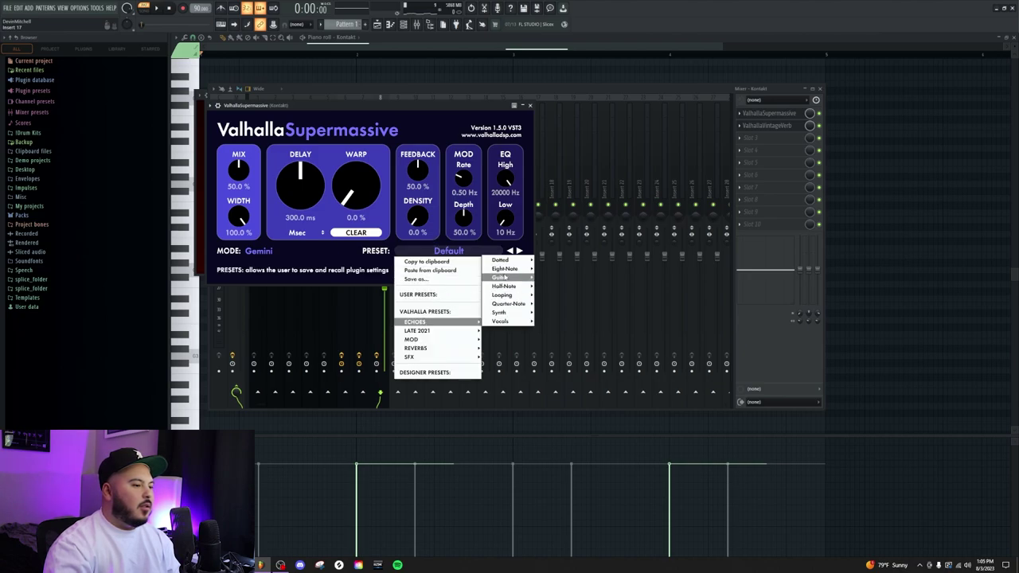
mouse_move(505, 269)
click(579, 297)
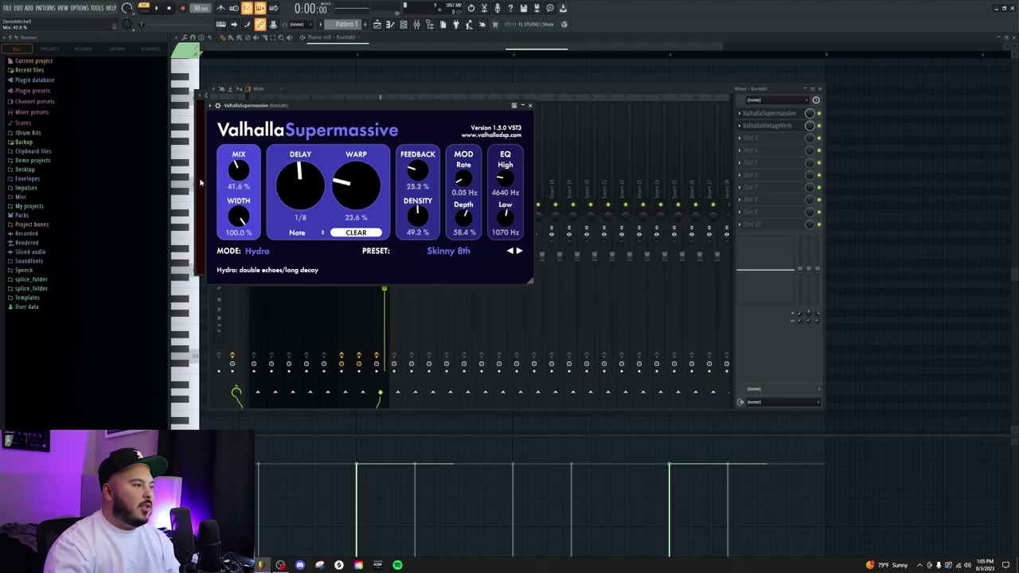
click(915, 284)
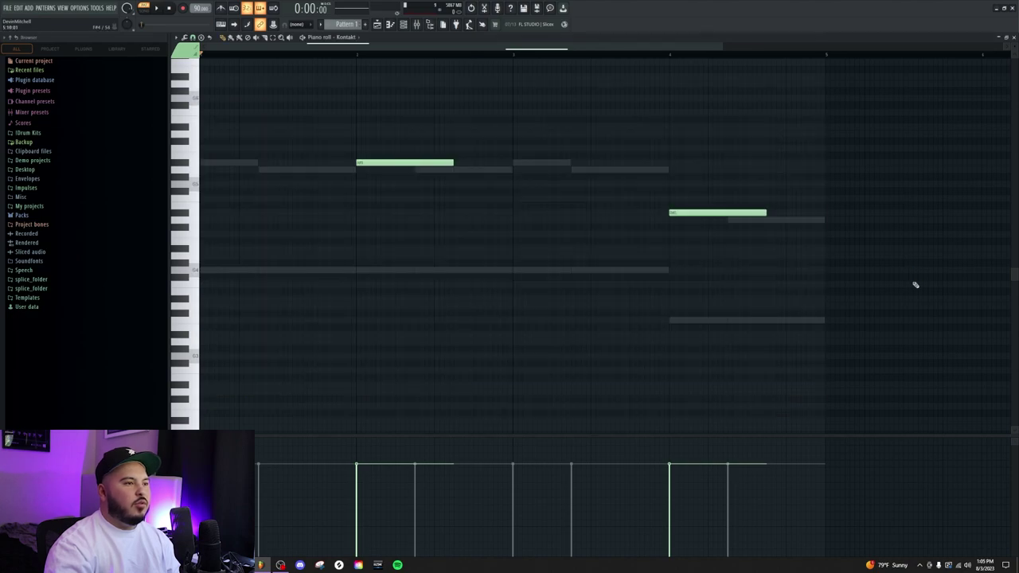
Preview percussion samples in the Go 2 Drum Kit's Percs folder and open [Perc] Tub Bell [Harder] in a new channel
click(28, 133)
click(57, 160)
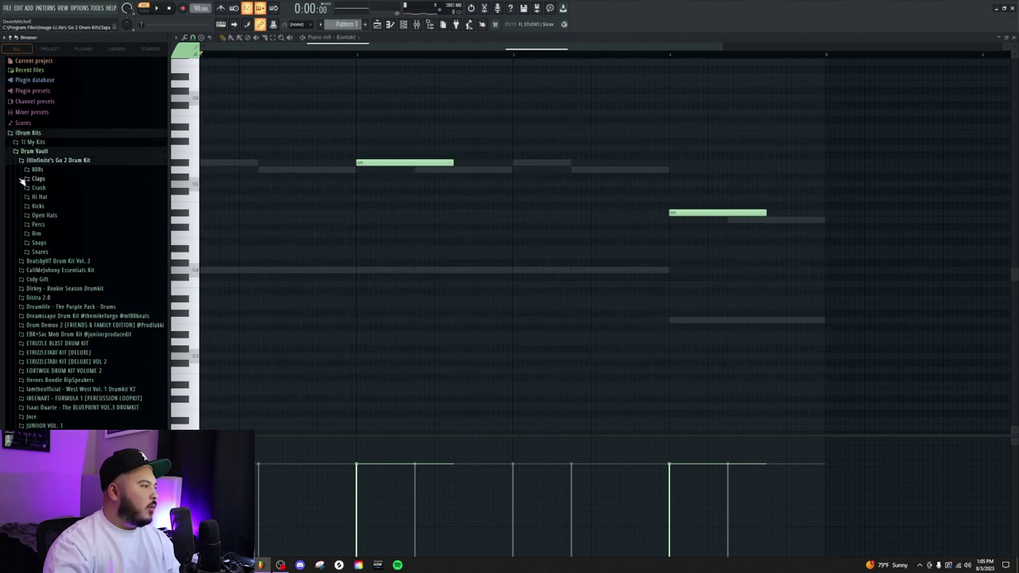
click(40, 224)
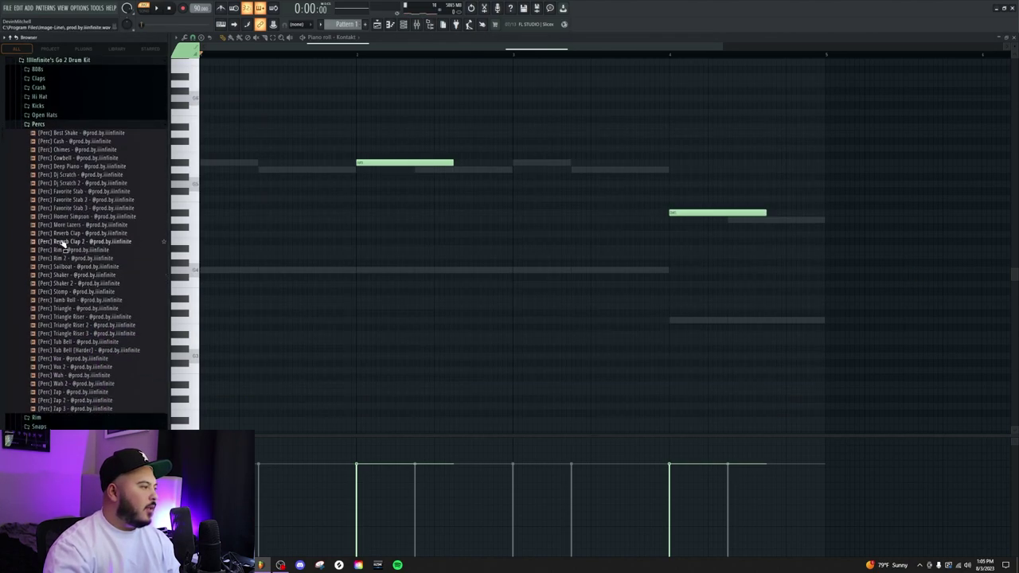
right_click(73, 169)
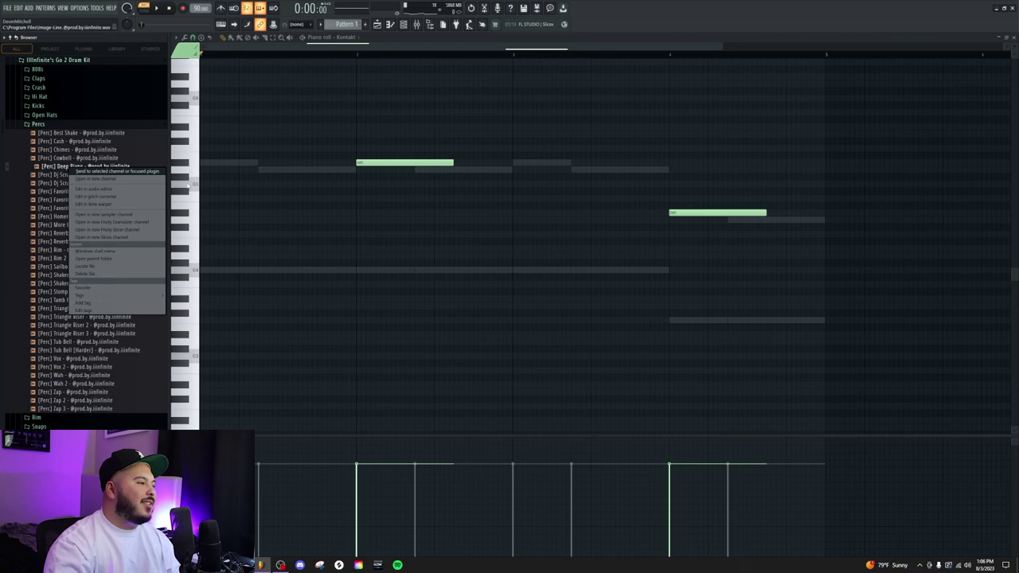
click(58, 176)
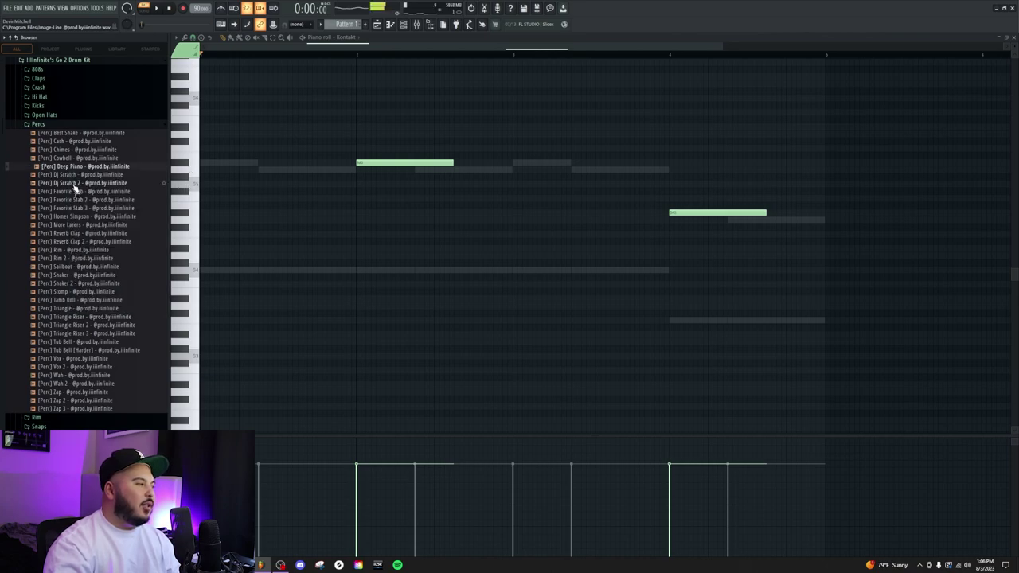
right_click(67, 355)
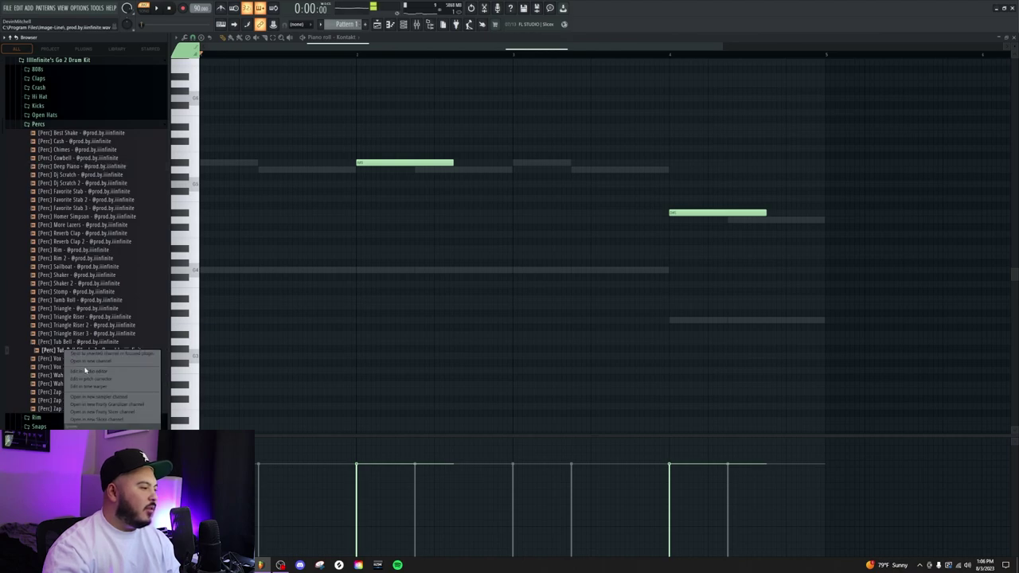
click(95, 366)
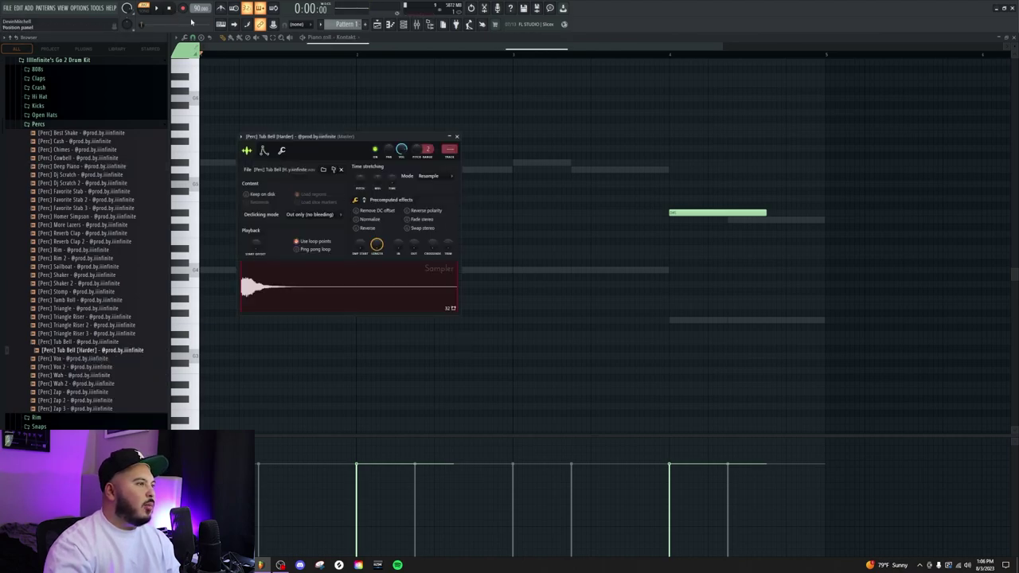
Route the Tub Bell channel to mixer track 9 and set its time-stretching mode to Stretch
click(403, 26)
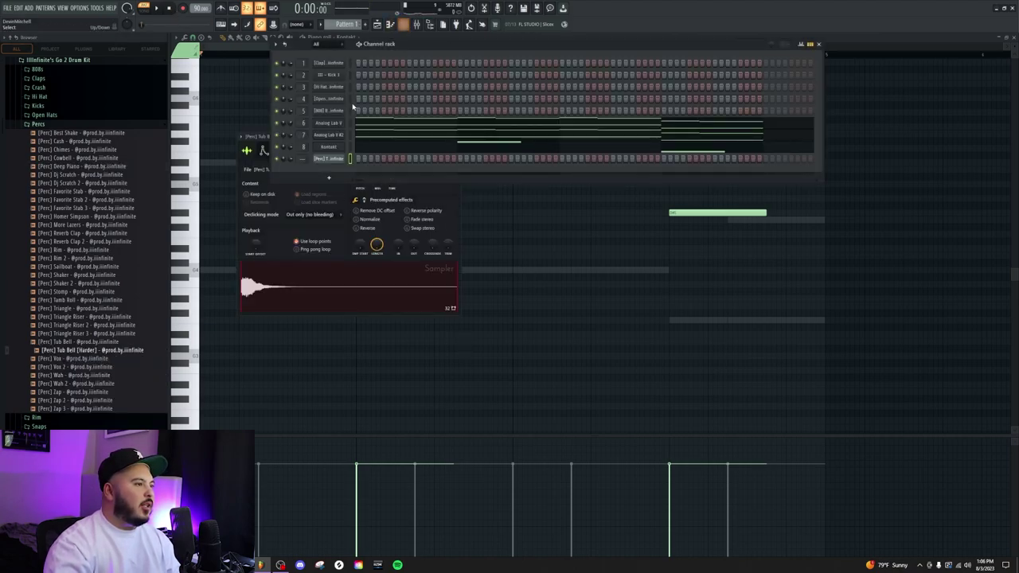
key(ctrl+l)
click(339, 159)
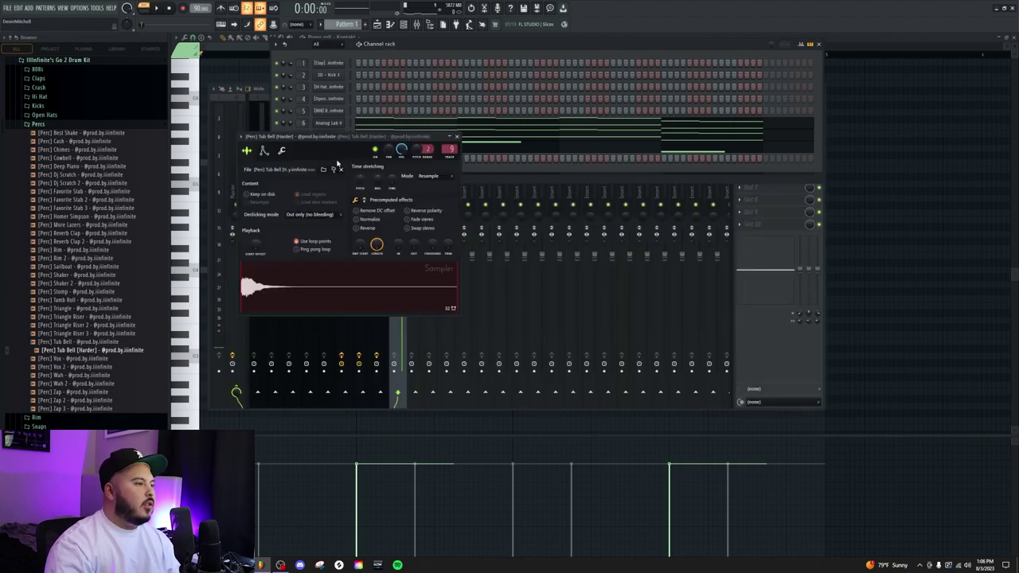
click(442, 176)
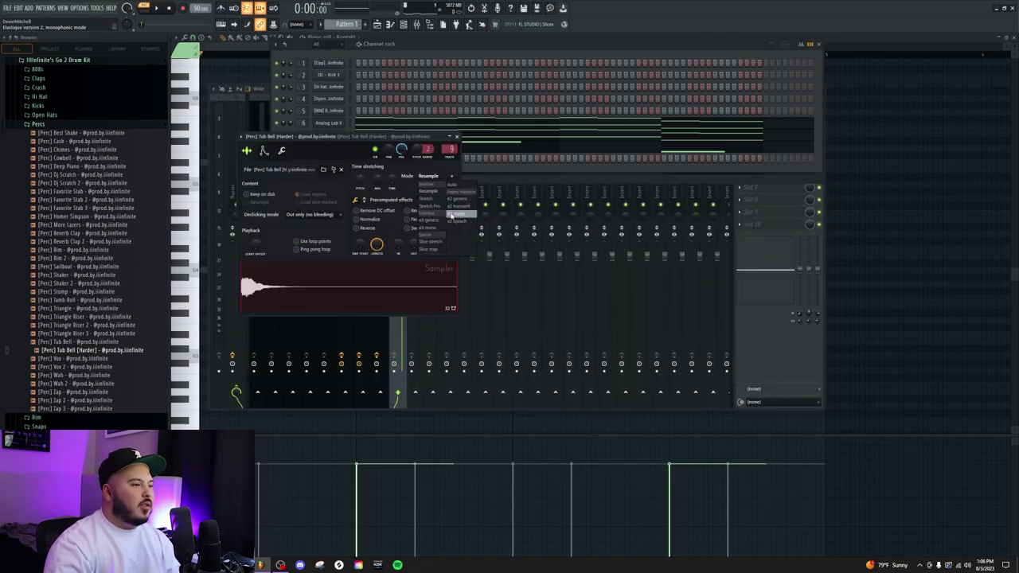
click(442, 199)
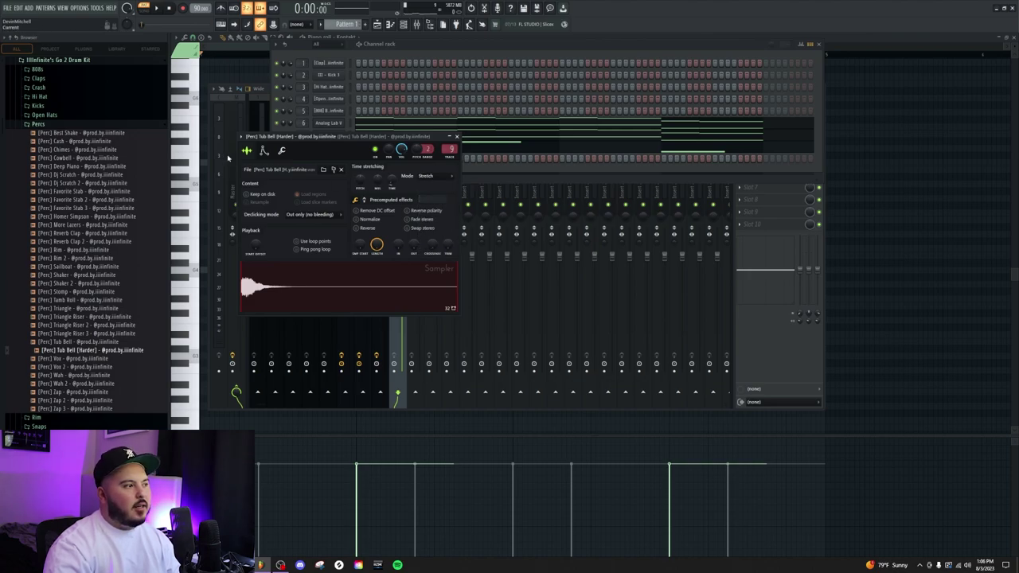
Draw a two-bar G4 note from the start of bar 1 in the Tub Bell's piano roll
click(331, 58)
right_click(329, 159)
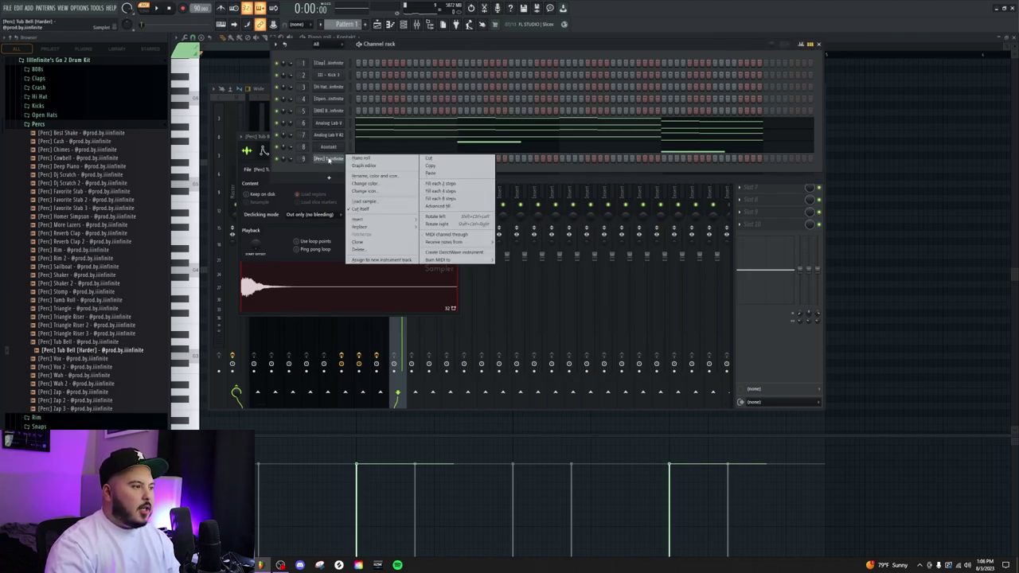
click(354, 158)
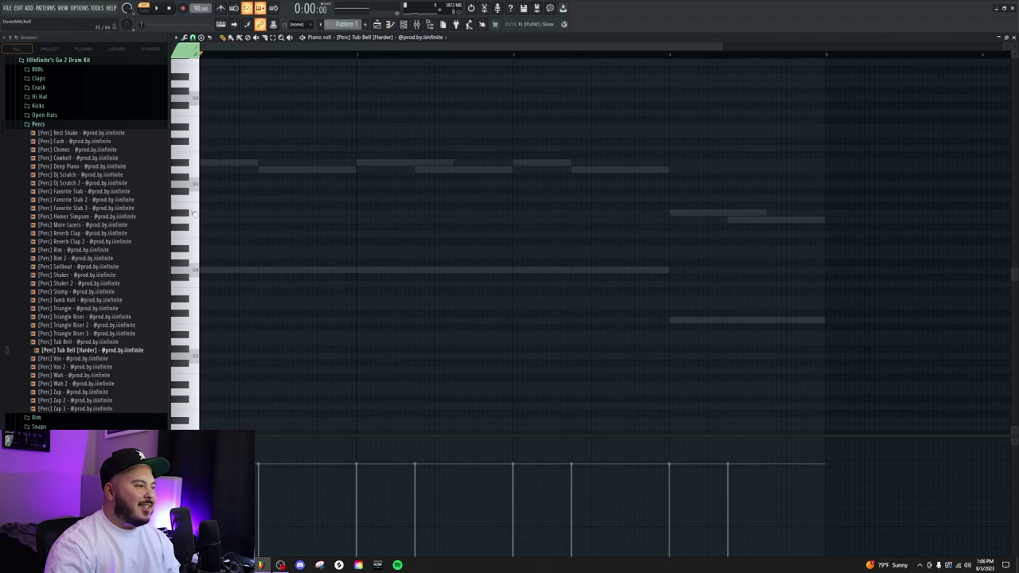
click(204, 271)
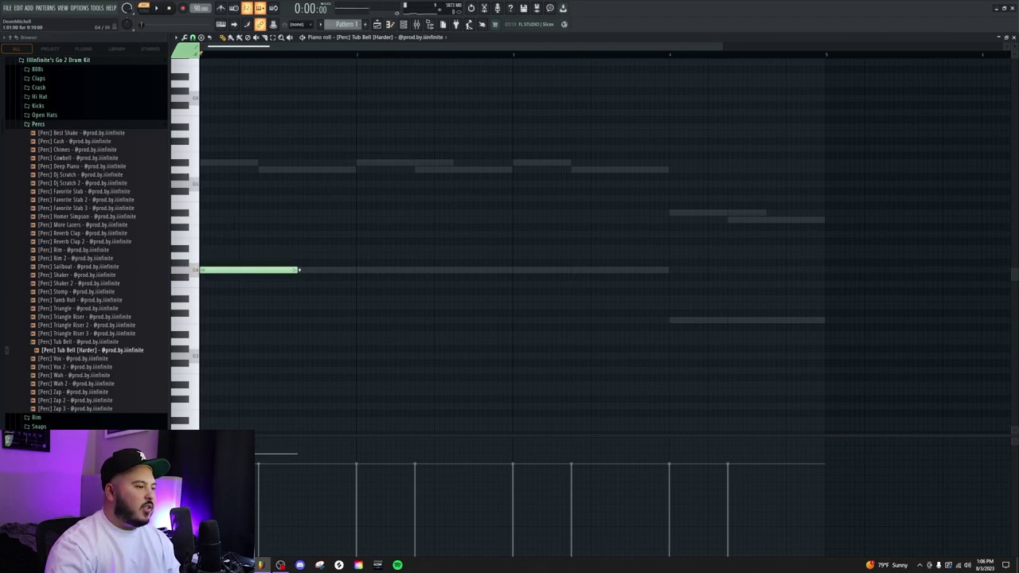
drag(297, 271, 485, 287)
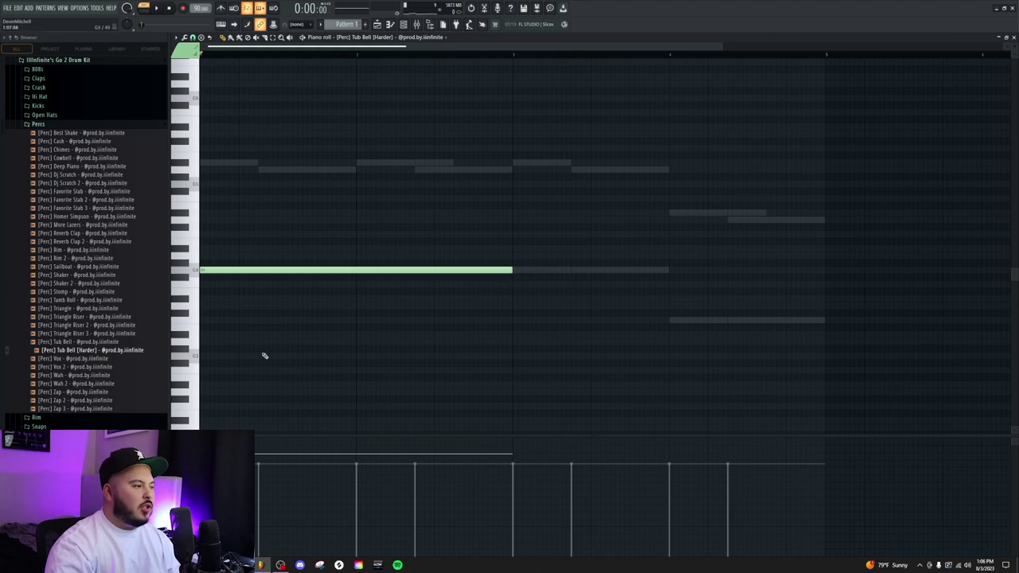
Open the Tub Bell channel's miscellaneous settings with the polyphony, arpeggiator and root note options
click(407, 25)
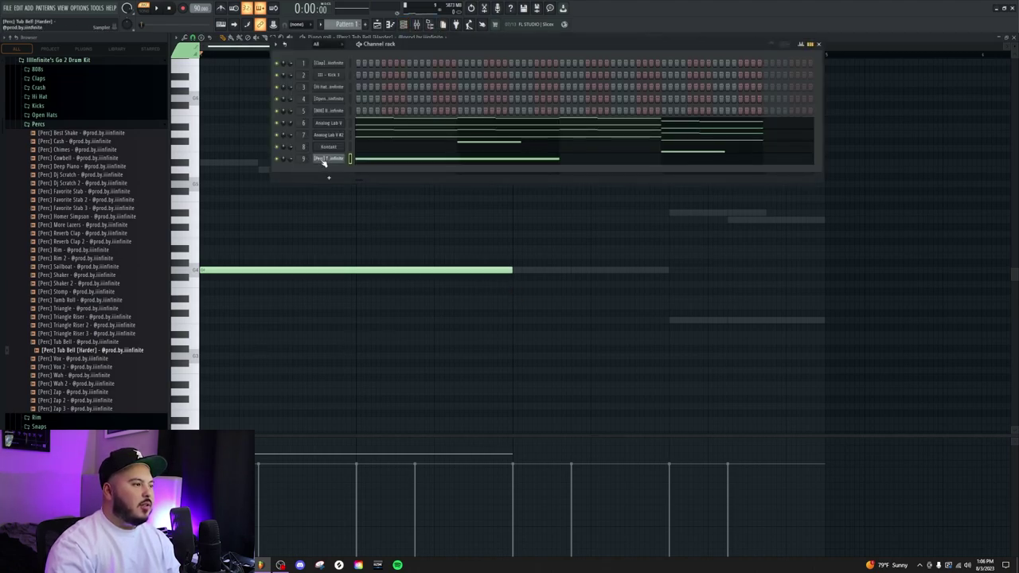
click(328, 159)
click(281, 150)
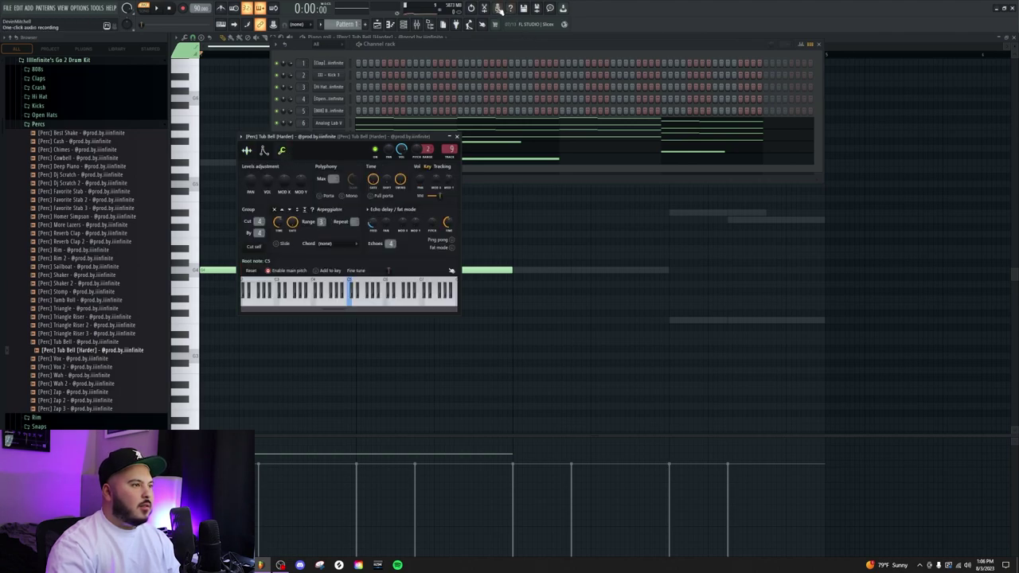
Add Fruity Reverb 2 as the first effect on the Tub Bell mixer track and return to the piano roll
click(417, 25)
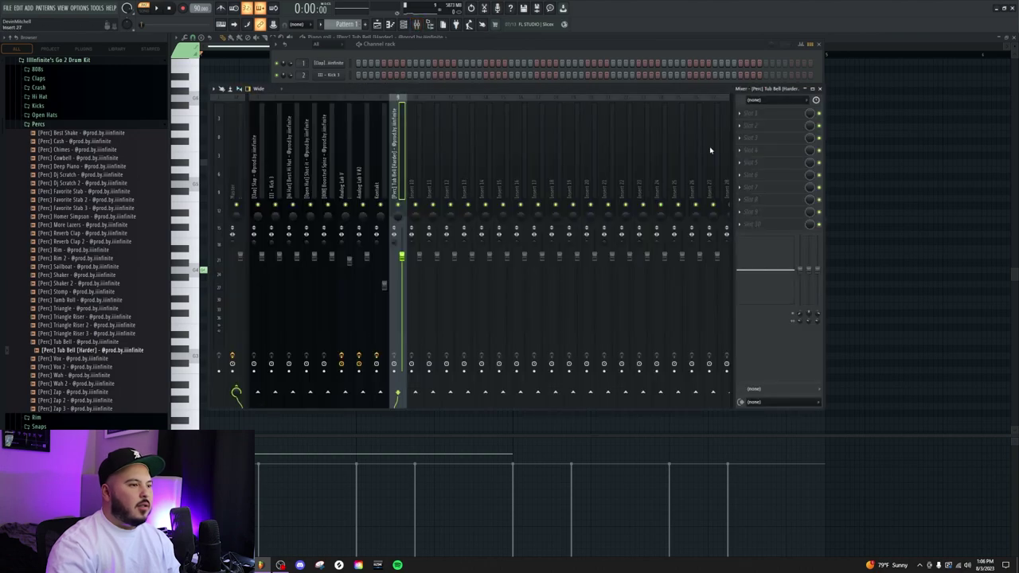
click(750, 121)
click(561, 451)
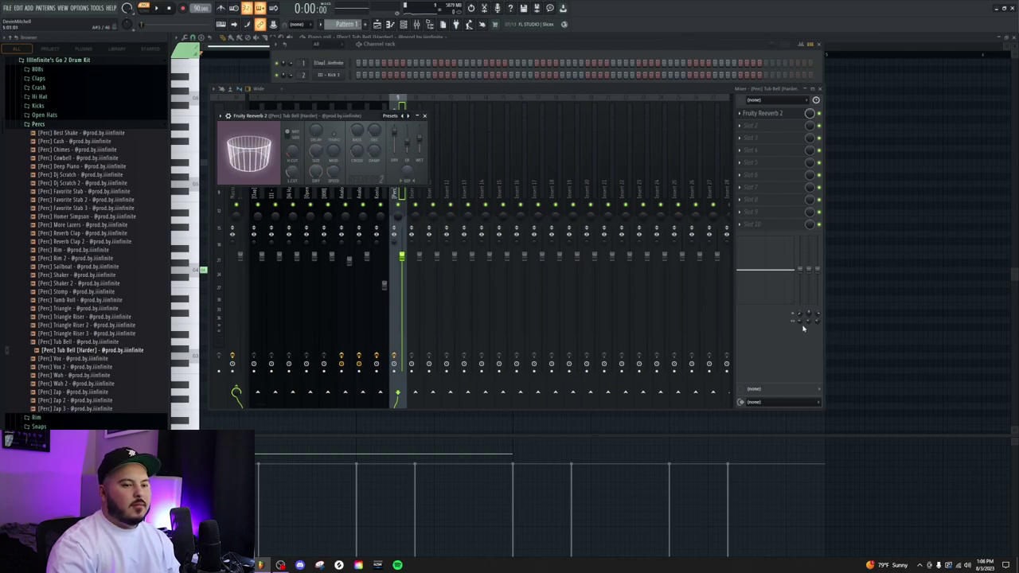
click(903, 321)
Play the pattern to hear the Tub Bell with the melody, and collapse the browser's open folders
key(space)
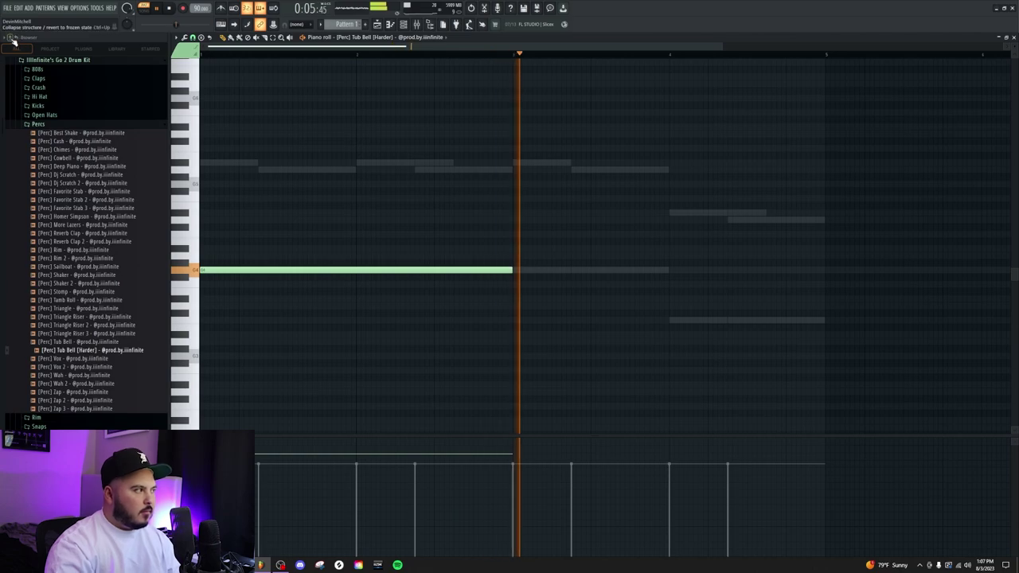
click(17, 42)
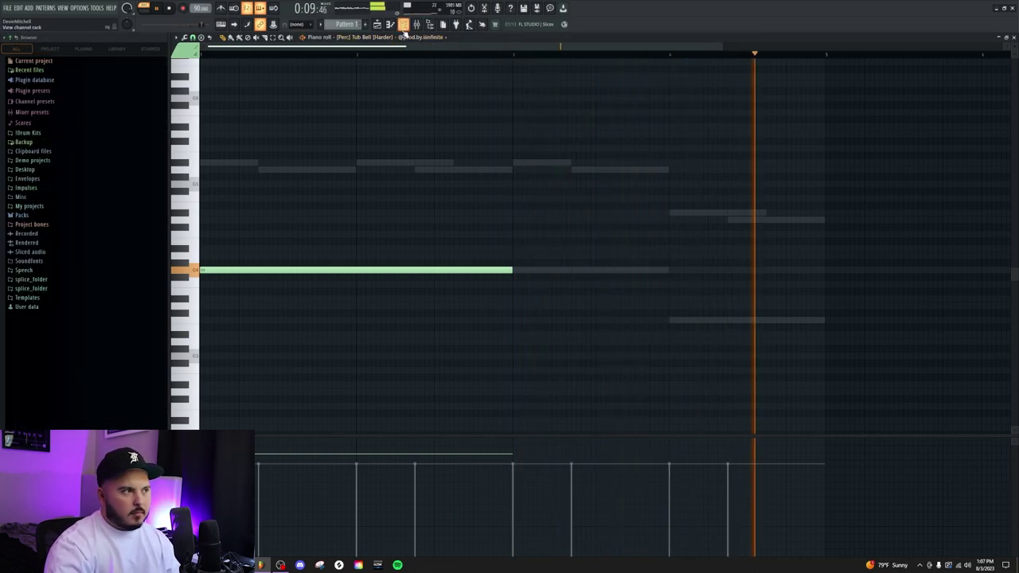
key(space)
Add Arcade as a new channel and assign it to free mixer track 10
key(F6)
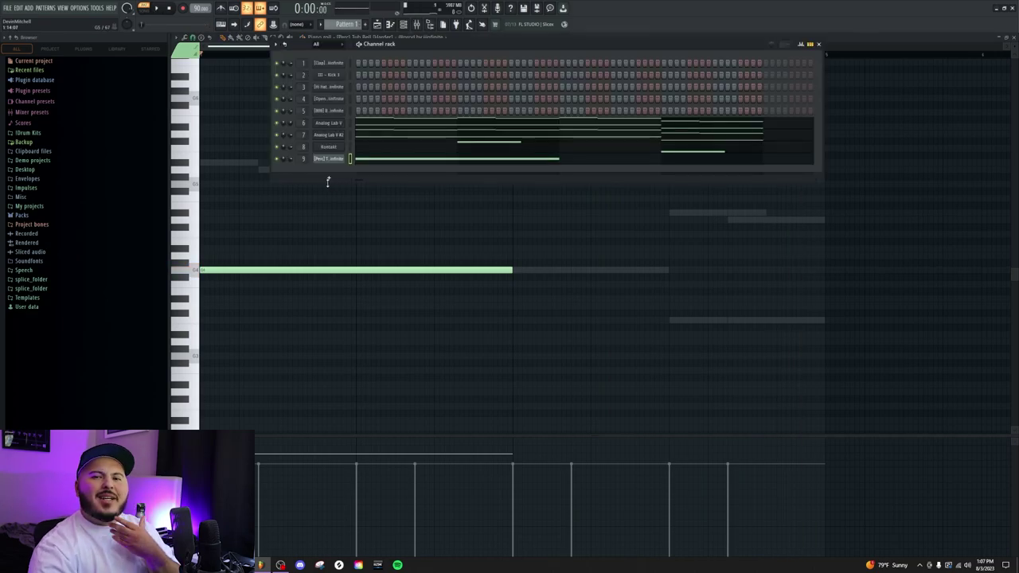
click(330, 178)
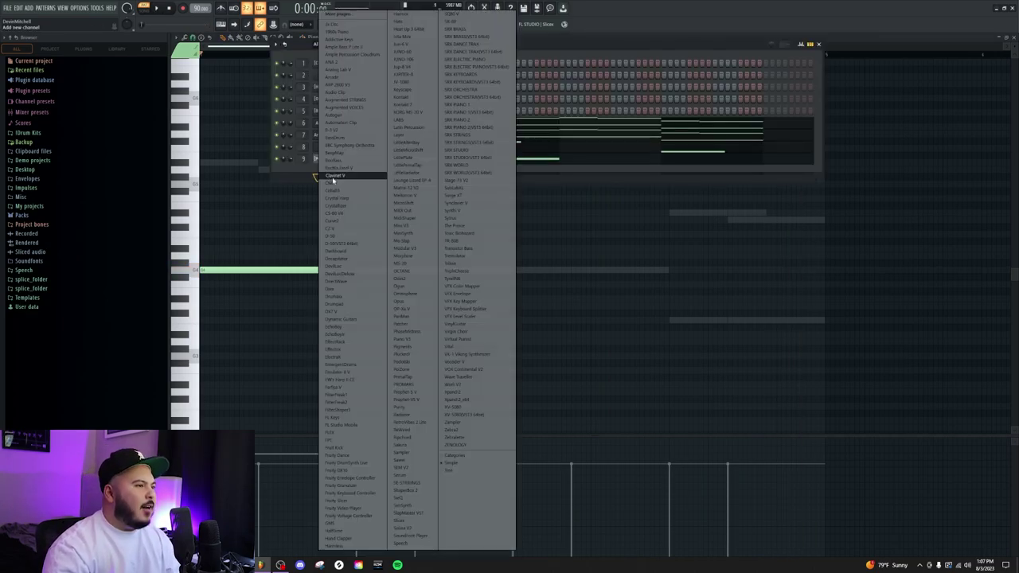
click(331, 78)
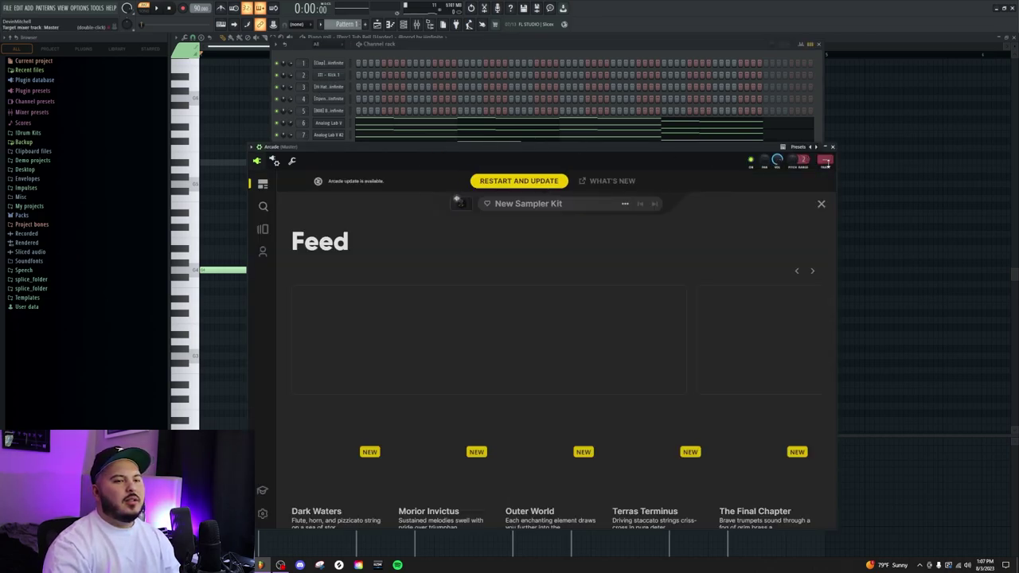
double_click(828, 161)
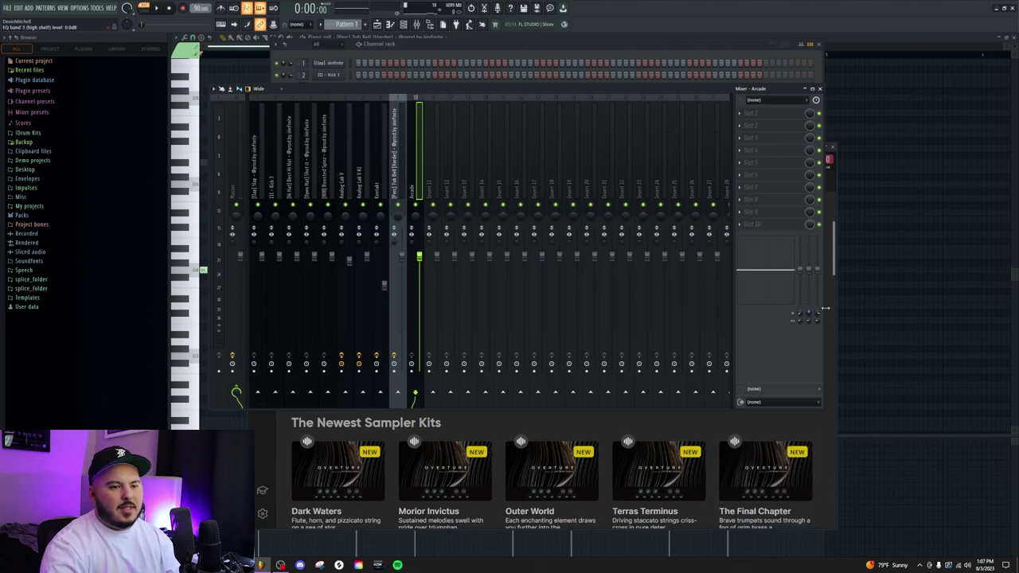
click(821, 90)
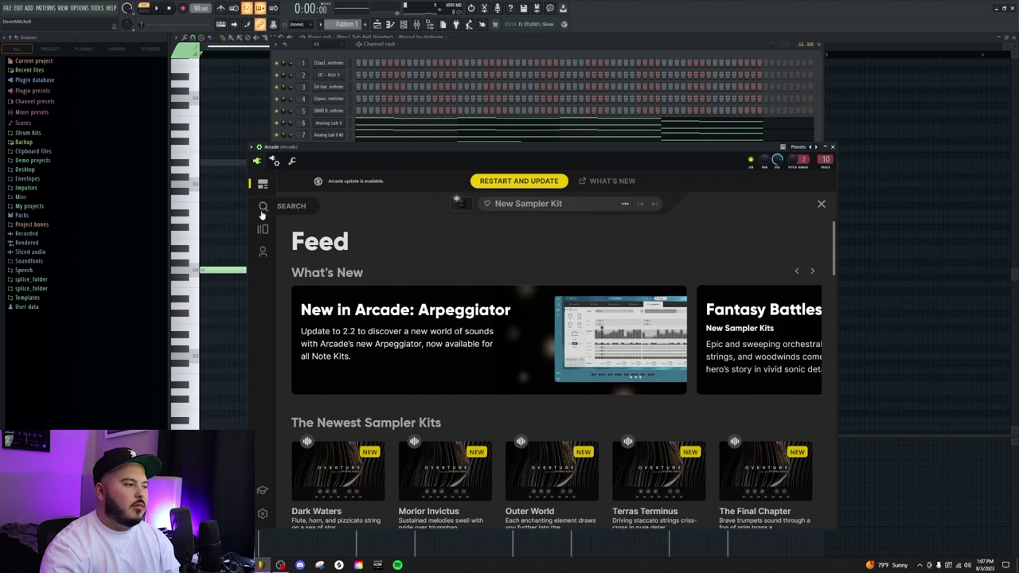
Search Arcade's sampler kits for "dist" and load the Back To Childhood kit
click(263, 207)
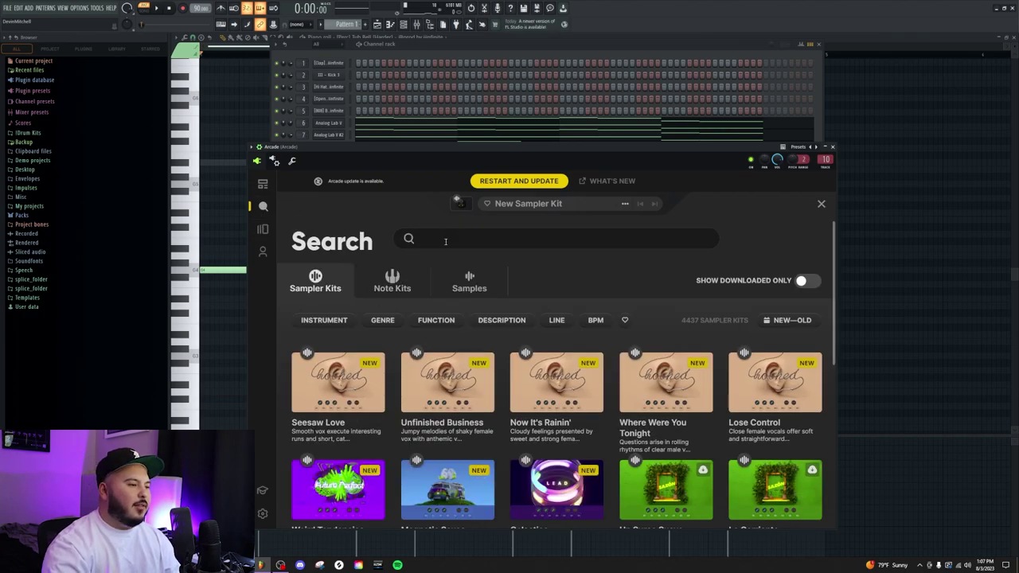
click(446, 240)
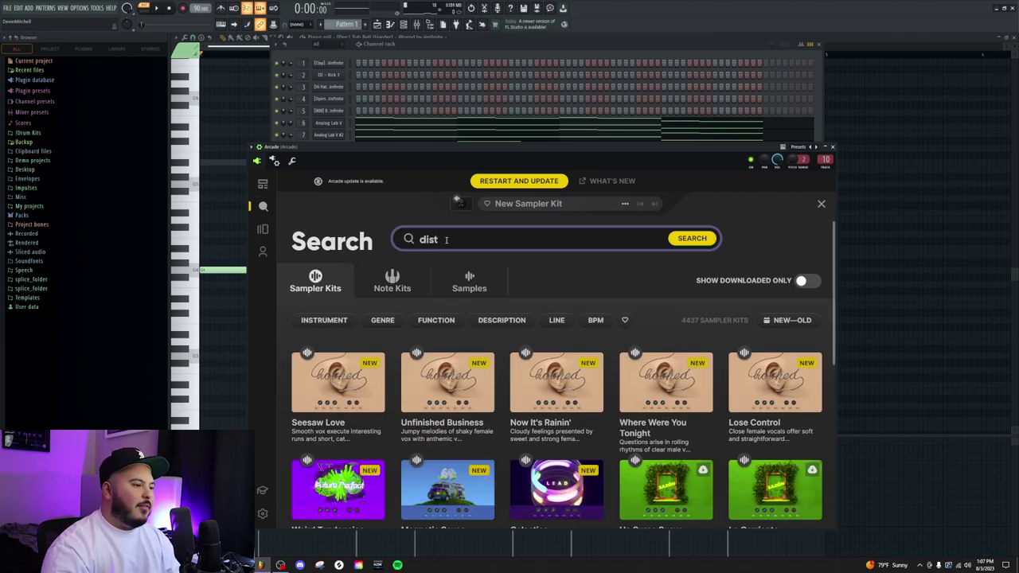
text(dist)
key(Return)
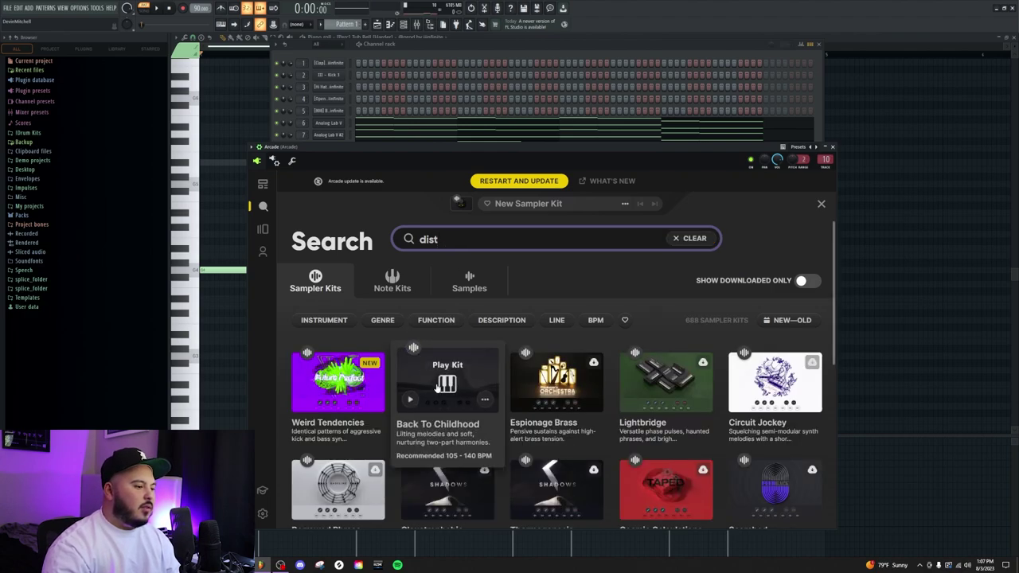
click(440, 385)
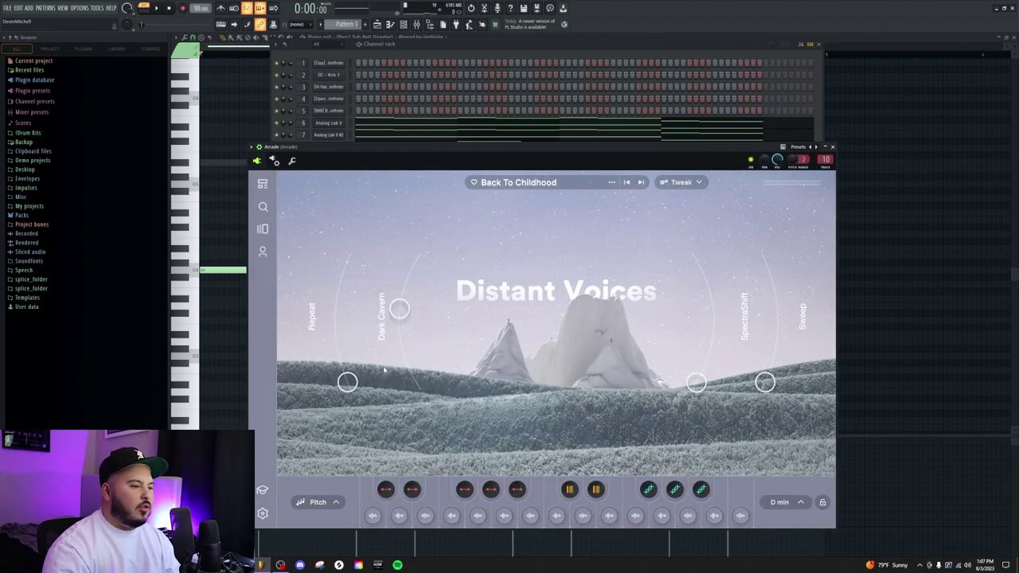
Set Arcade's session key to G minor and bring the channel rack to the front
click(775, 504)
click(770, 323)
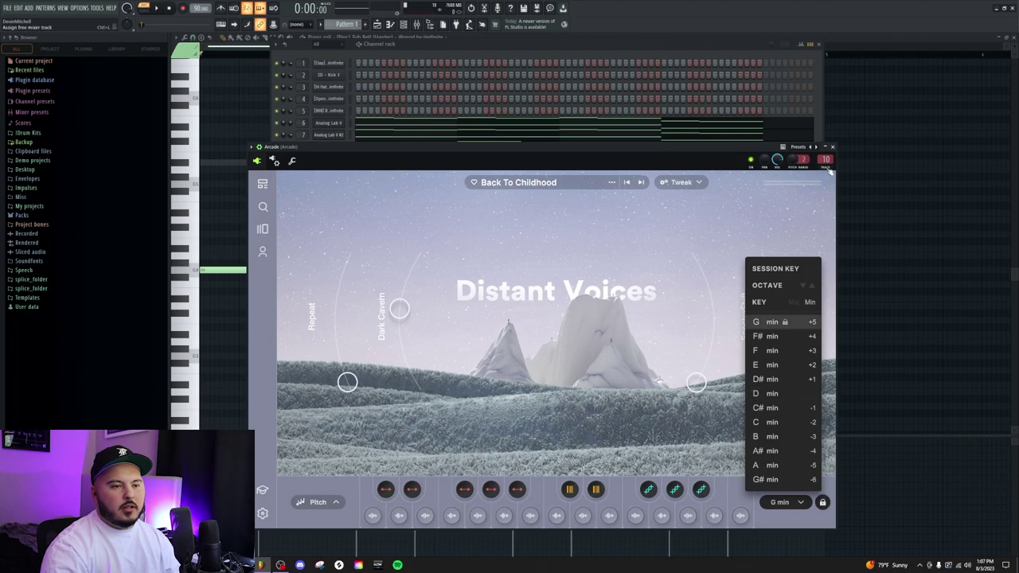
click(640, 62)
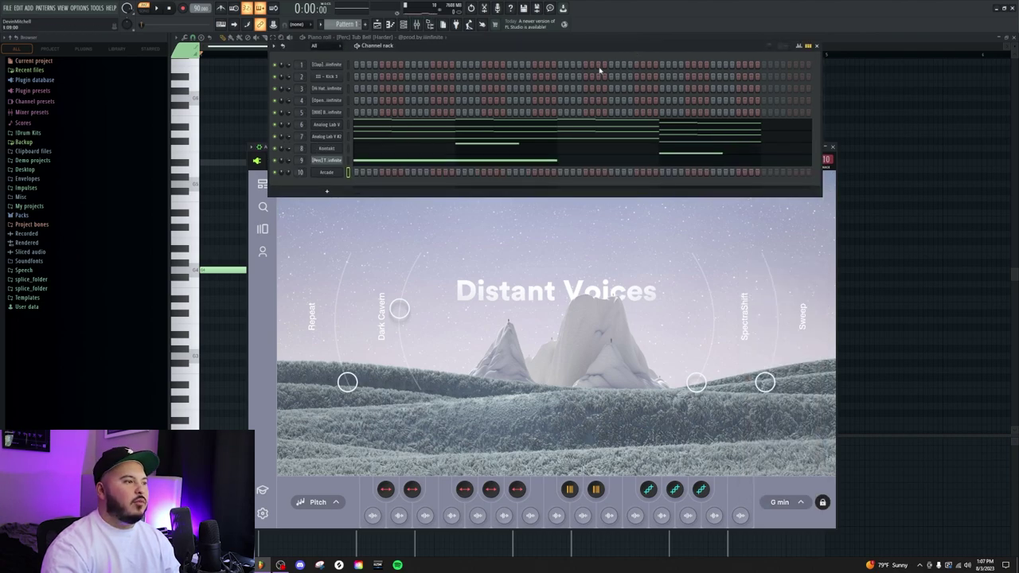
Place a C5 vocal note in Arcade's piano roll starting halfway through bar 4 and trim it at the end of the bar
click(175, 171)
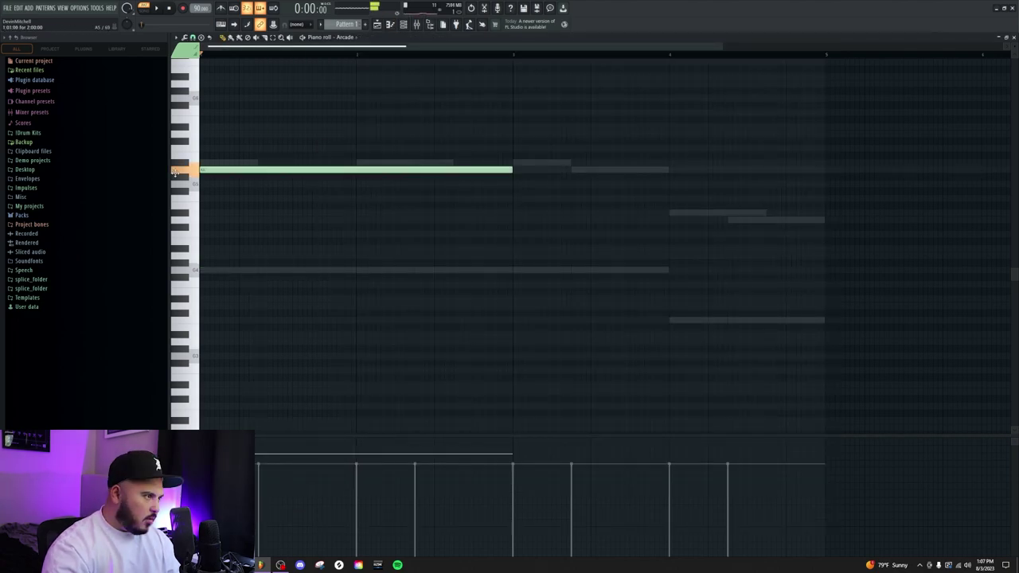
drag(175, 171, 169, 186)
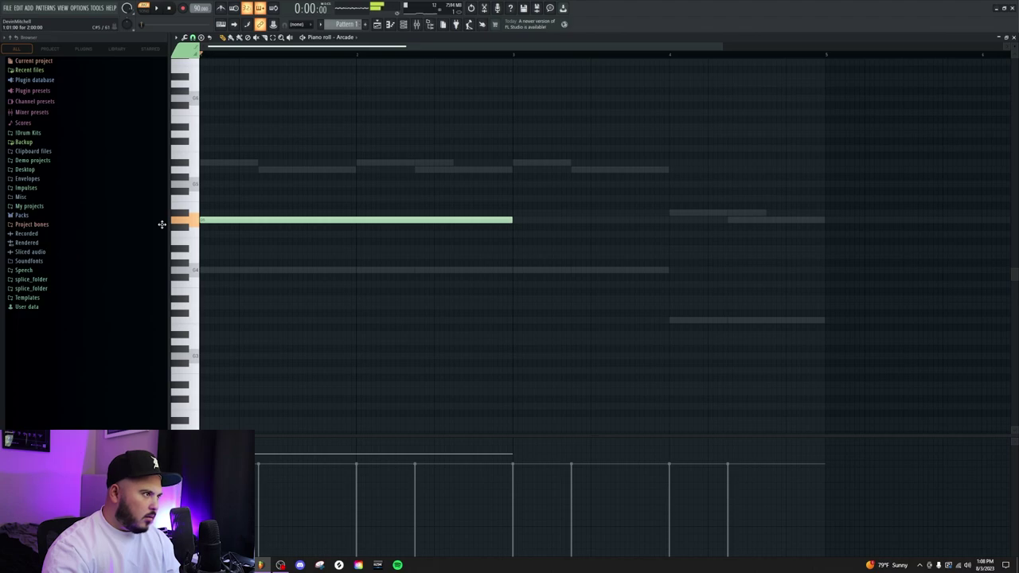
drag(162, 227, 744, 234)
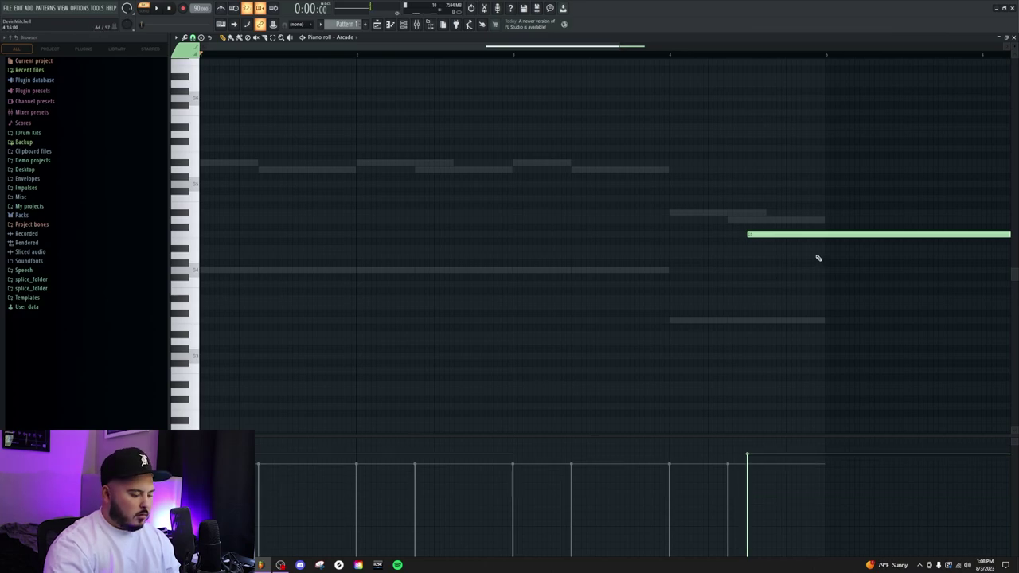
click(828, 236)
click(854, 235)
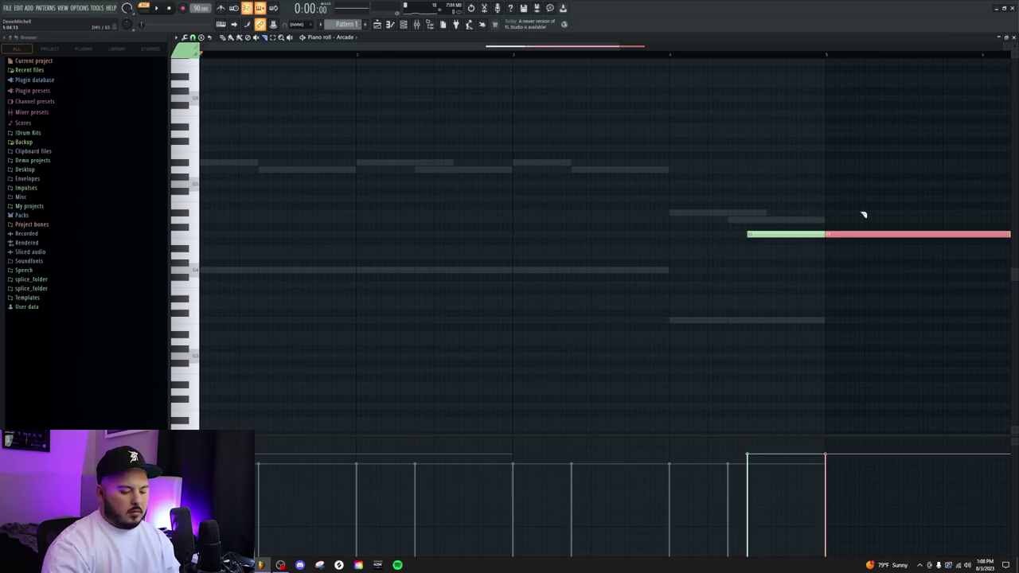
key(Delete)
Load the saved VOX MIX mixer track state onto the Arcade track and close the mixer
key(F9)
click(741, 113)
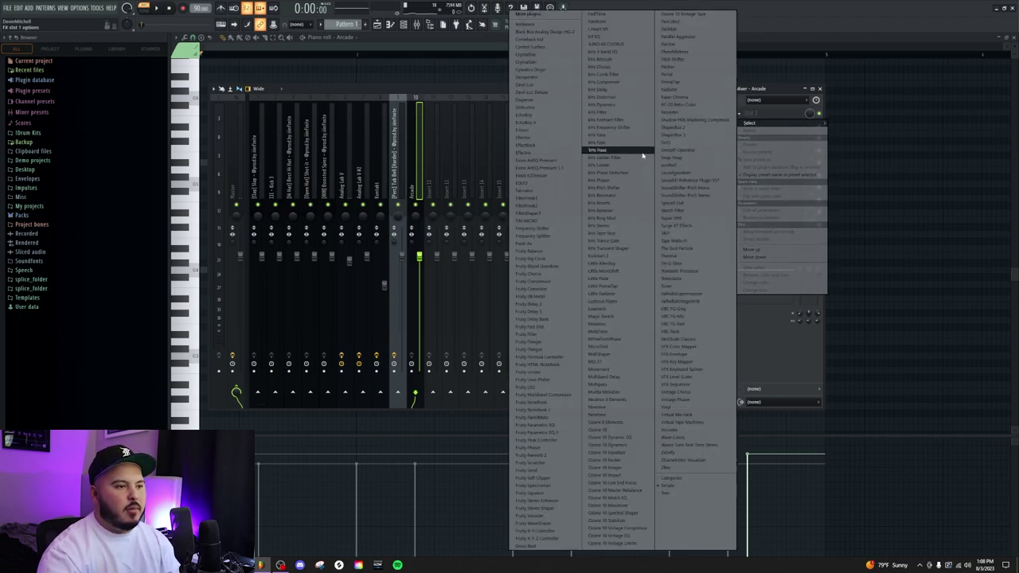
click(544, 433)
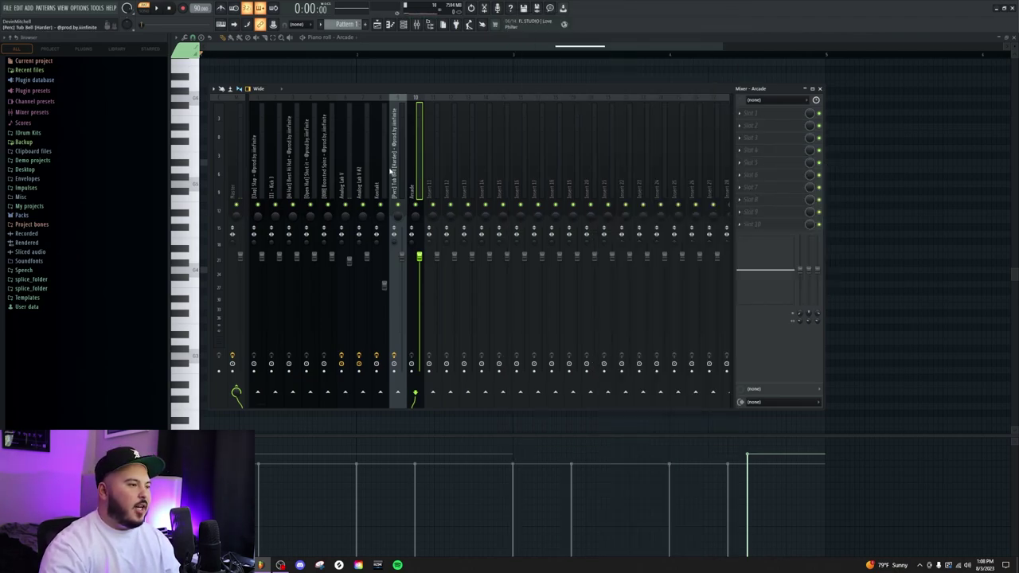
right_click(420, 148)
mouse_move(437, 146)
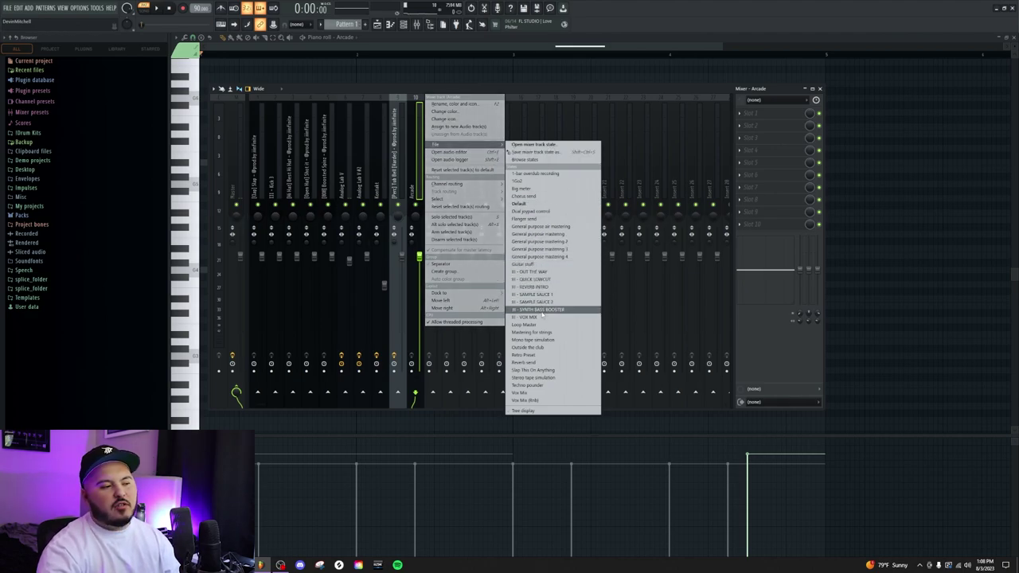
click(539, 317)
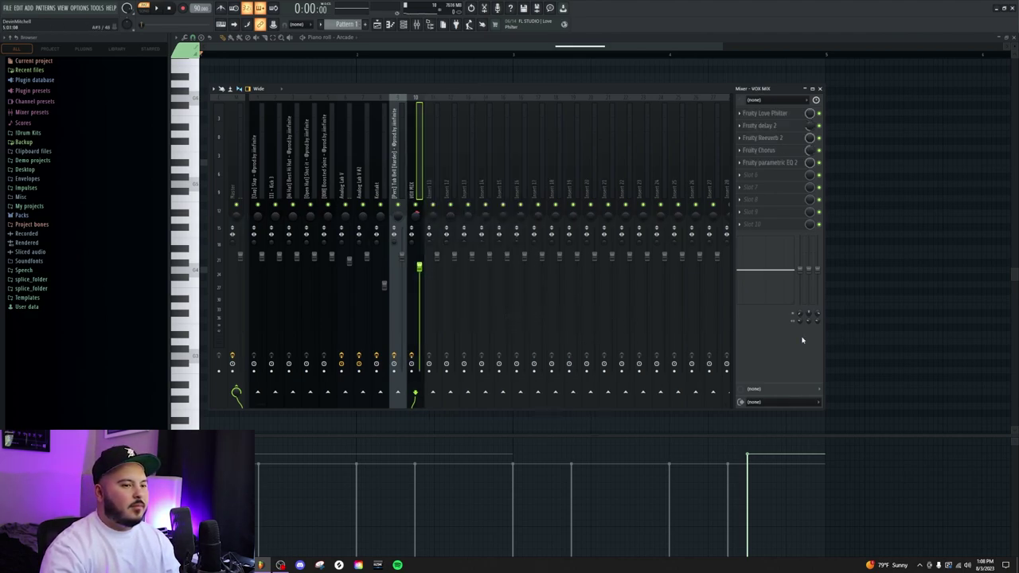
key(F9)
Play the pattern to hear the Arcade vocal with the melody
key(space)
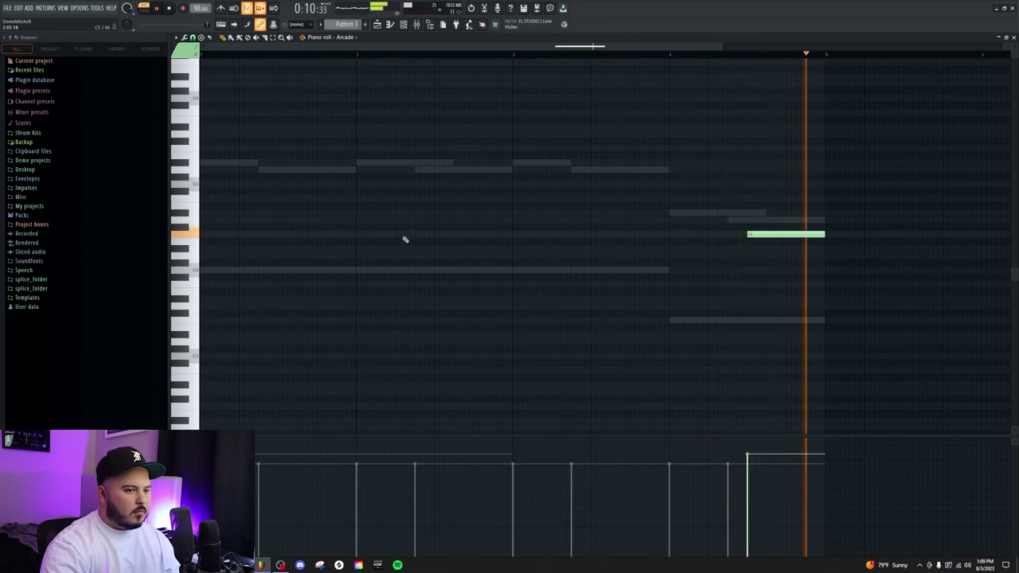
key(space)
key(alt+Tab)
key(alt+Tab)
Add Keyscape as a new channel with the LA Custom C7 - Natural patch and assign it to free mixer track 11
click(403, 24)
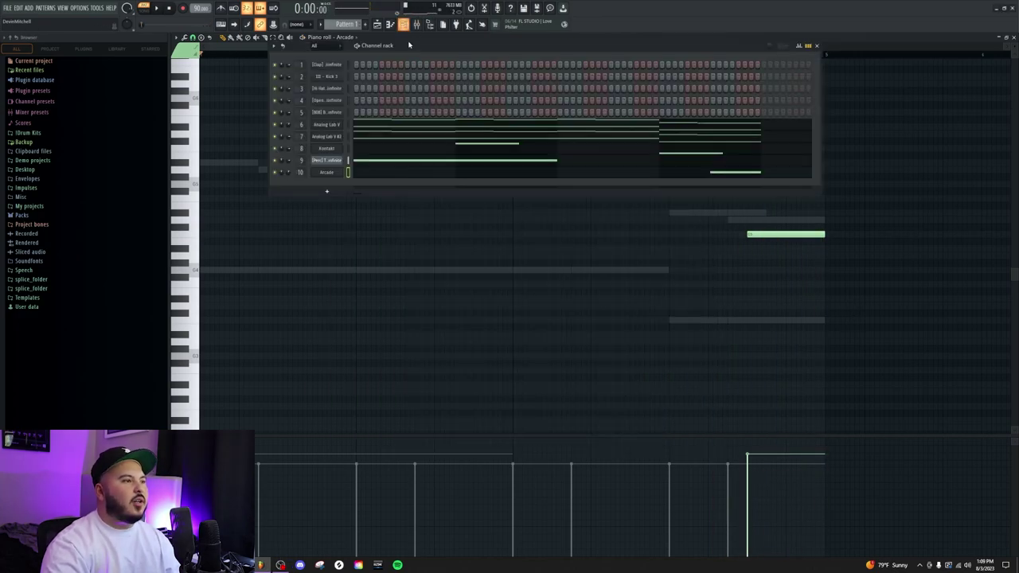
click(315, 192)
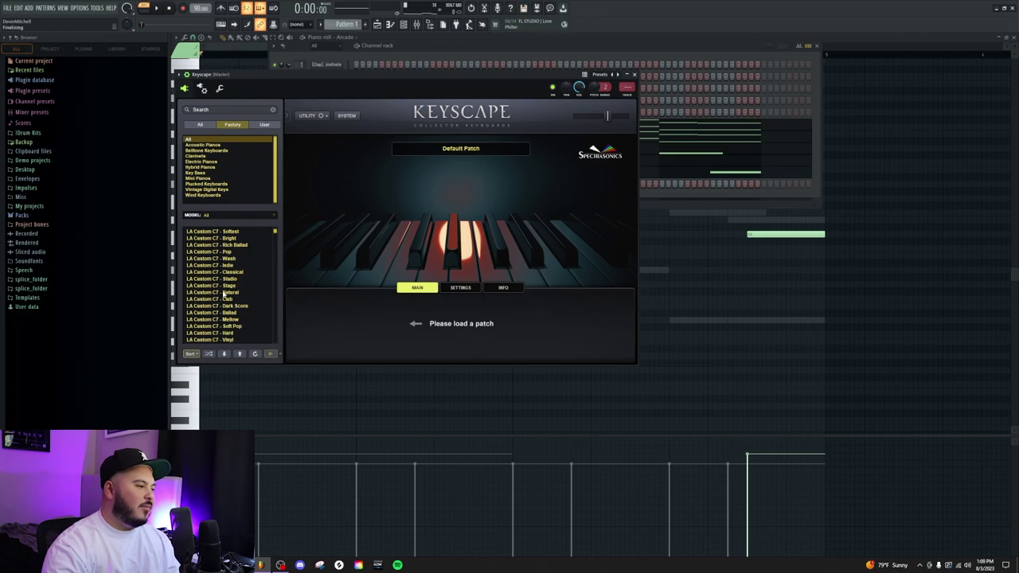
click(627, 93)
Add Fruity Parametric EQ 2 to the Keyscape mixer track, cut the lows and slightly boost the highs
click(761, 117)
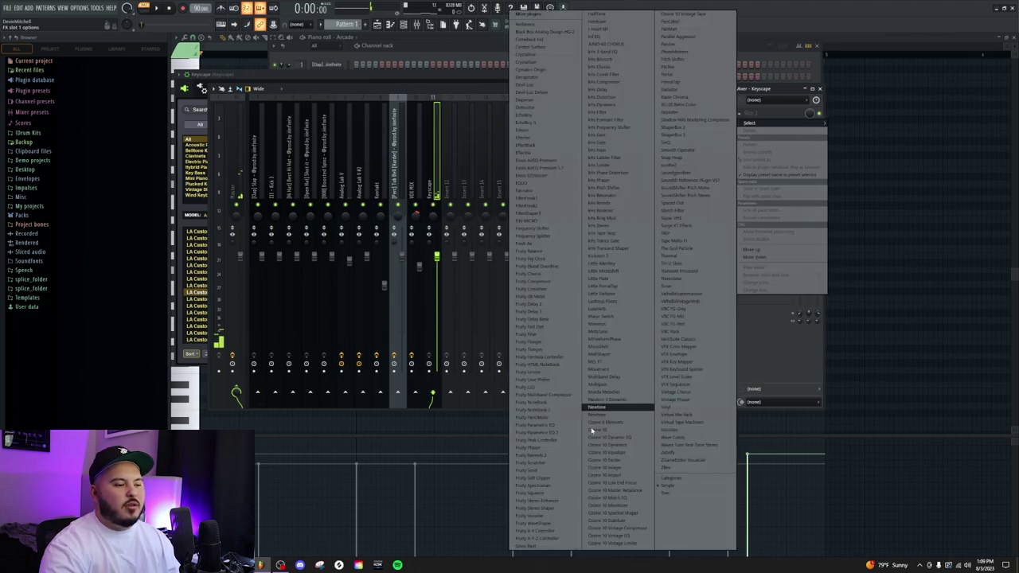
click(541, 433)
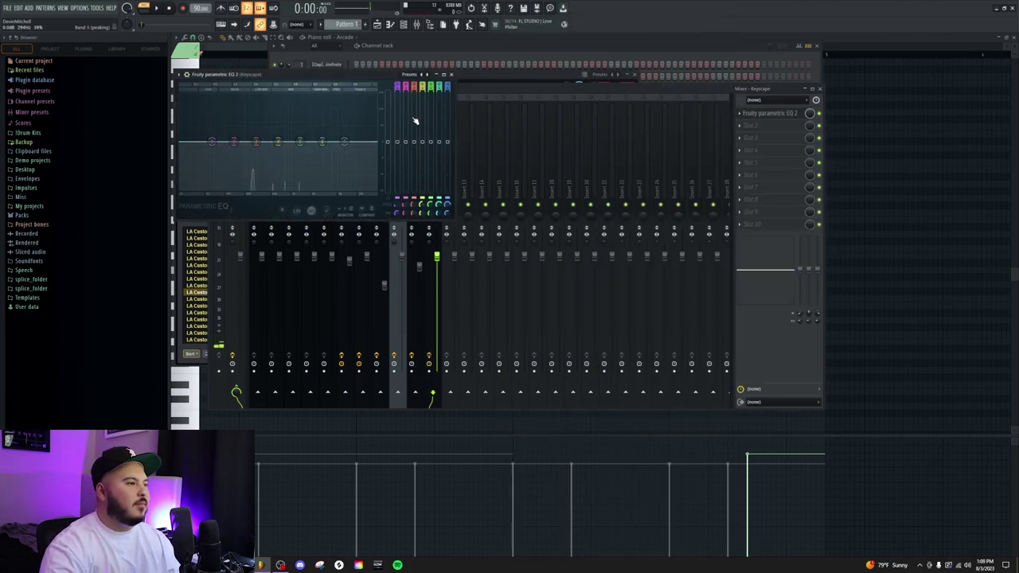
drag(212, 141, 232, 187)
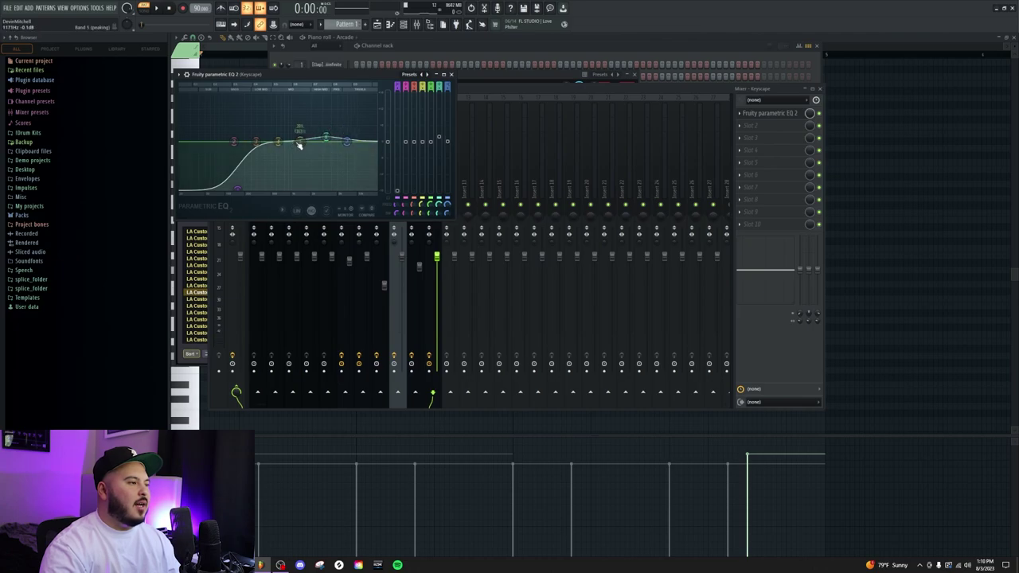
Add ValhallaVintageVerb after the EQ on the Keyscape track with a 28% mix and a 670 Hz low cut
click(754, 126)
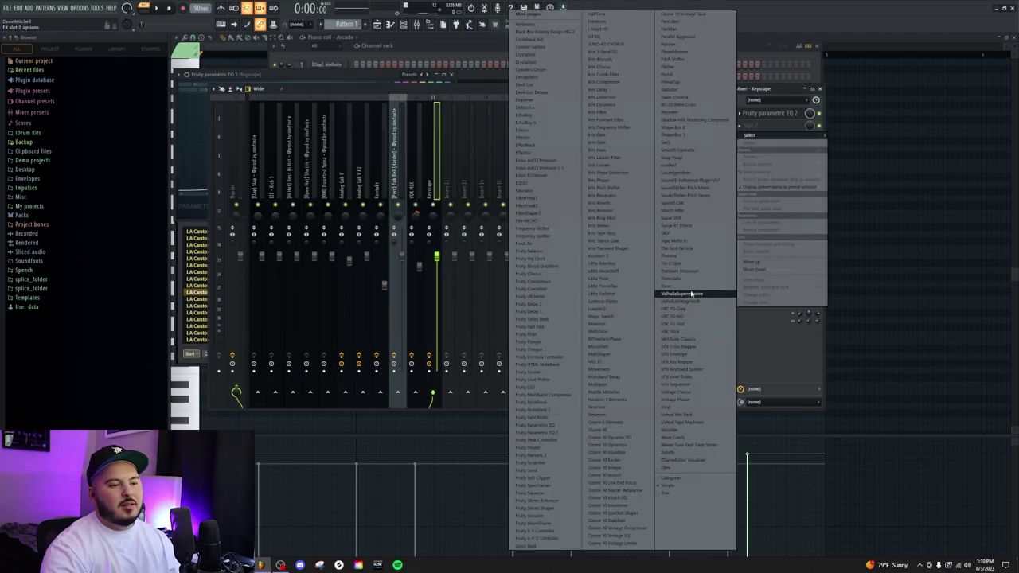
click(683, 301)
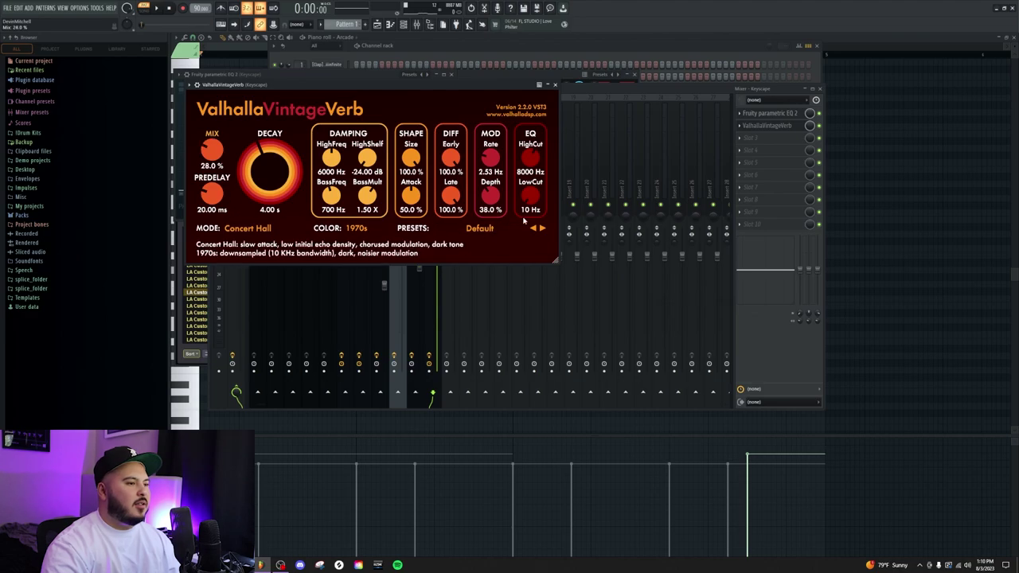
drag(524, 221, 524, 199)
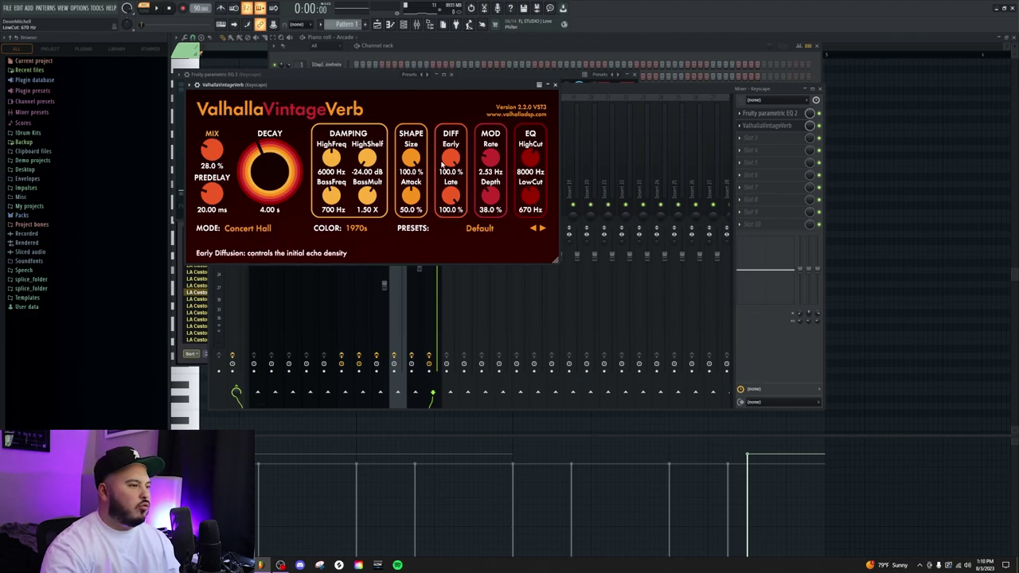
click(805, 366)
Open the piano roll of the Keyscape channel
click(531, 54)
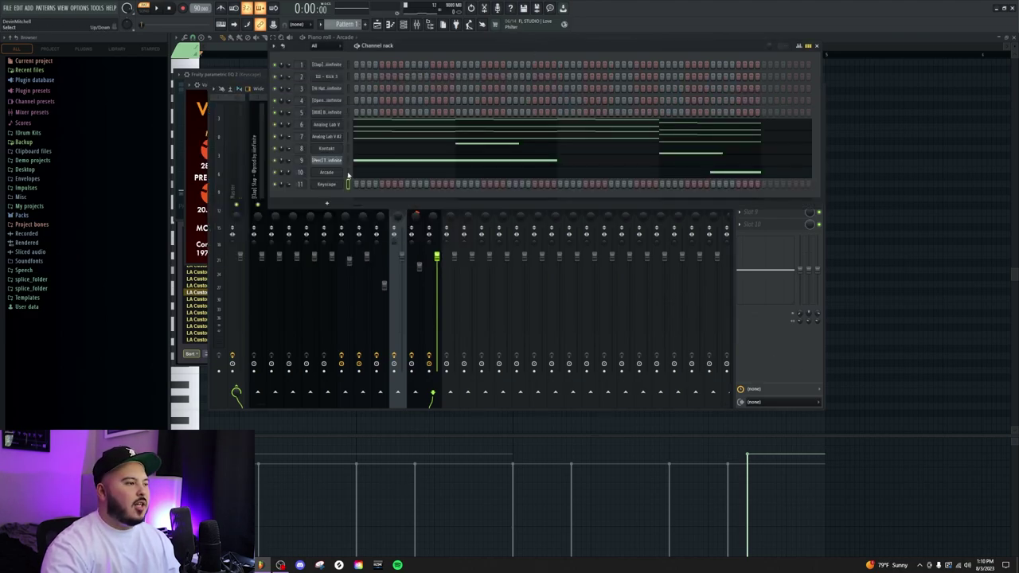
right_click(341, 182)
click(359, 187)
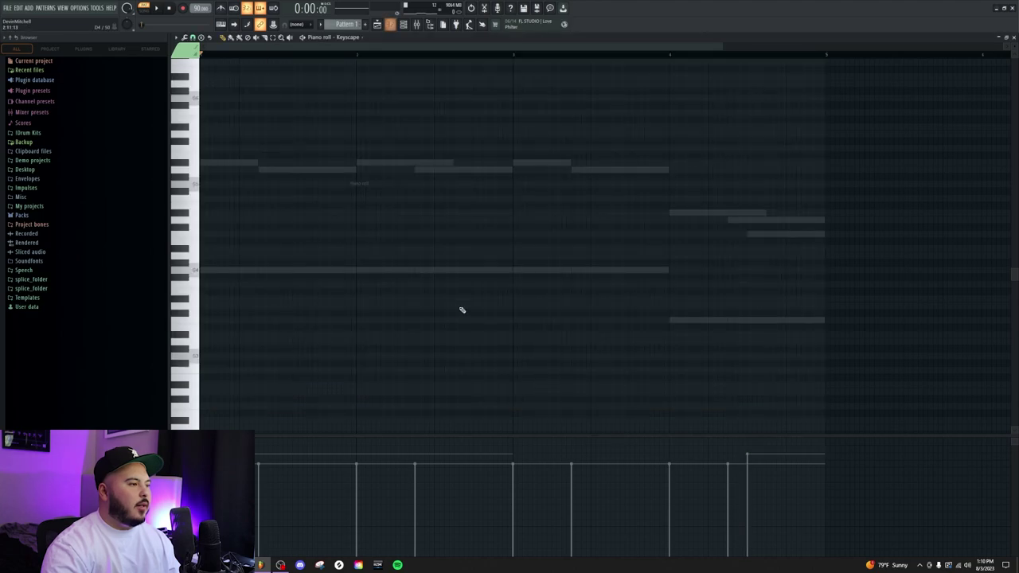
Place two-bar G4 and G3 notes at the start of the Keyscape part and lower their velocity
click(214, 270)
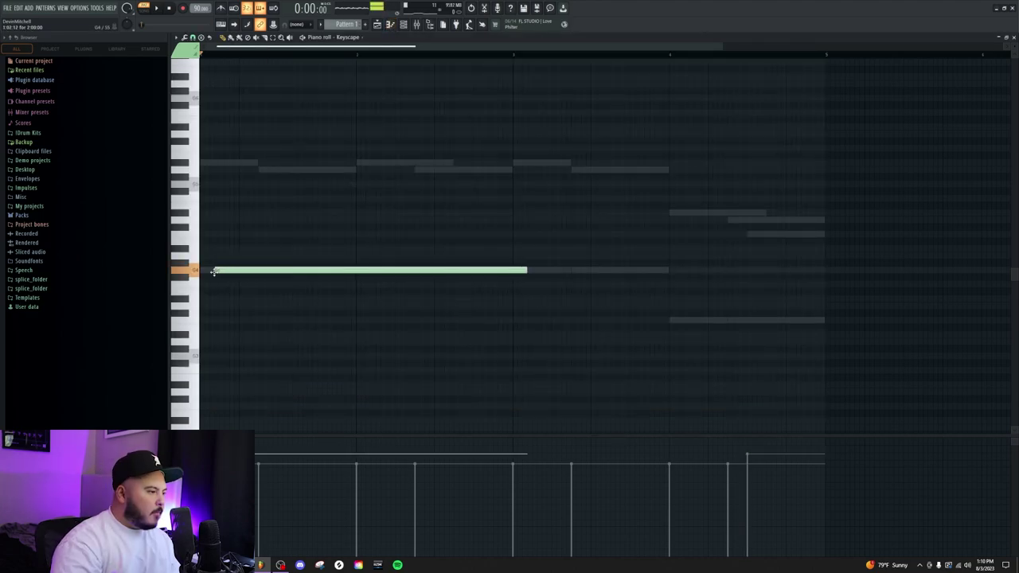
click(212, 356)
drag(236, 395, 237, 220)
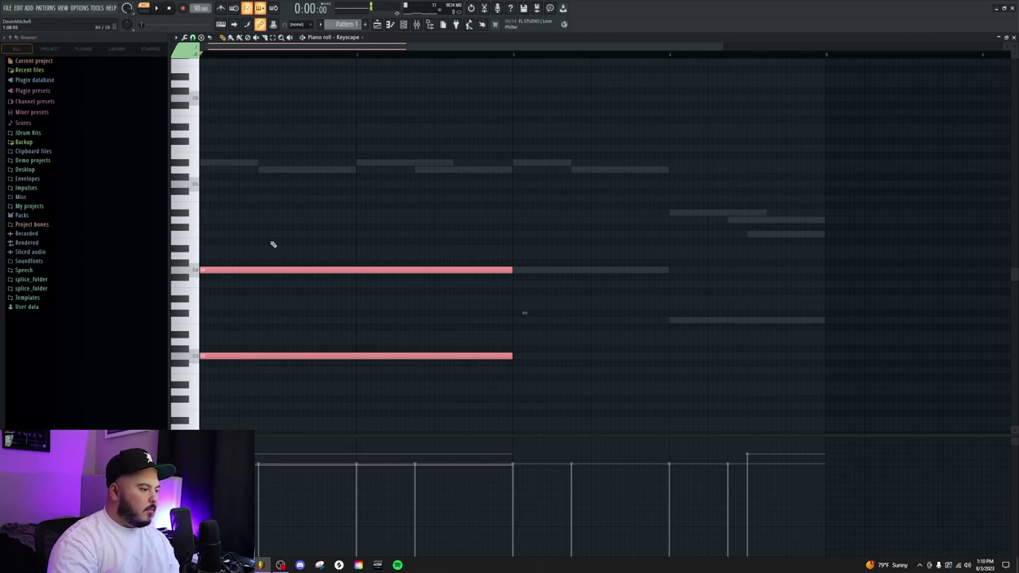
click(252, 265)
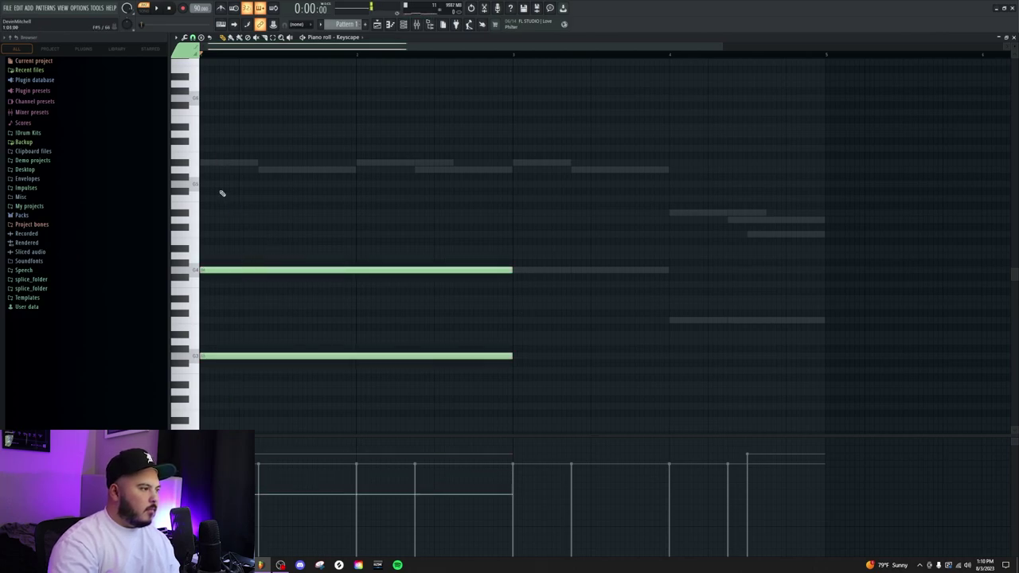
Add a two-bar A#4 note on beat 2 of bar 1 and an A5 note half a beat later while the pattern plays
scroll(235, 63, up, 2)
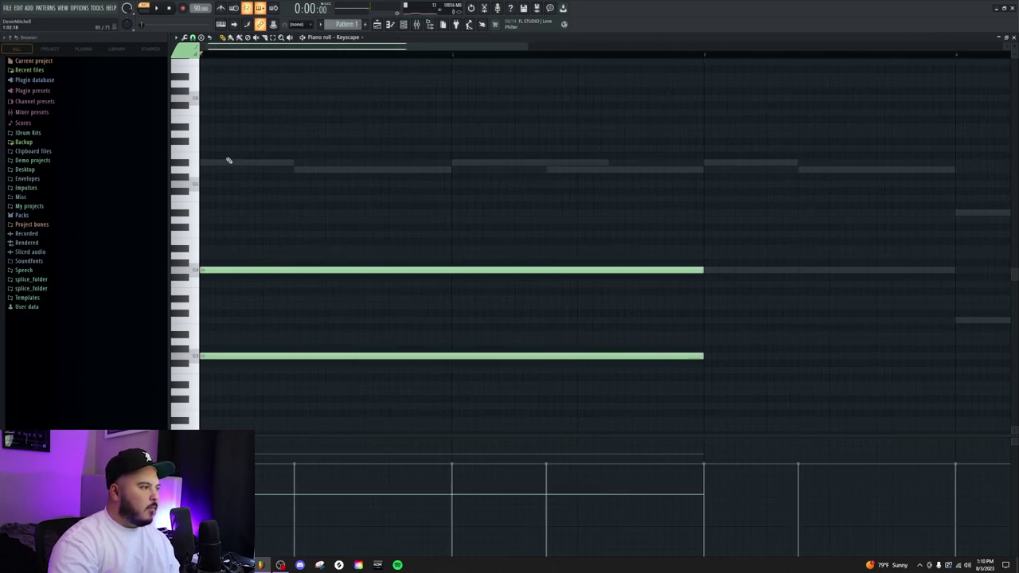
key(space)
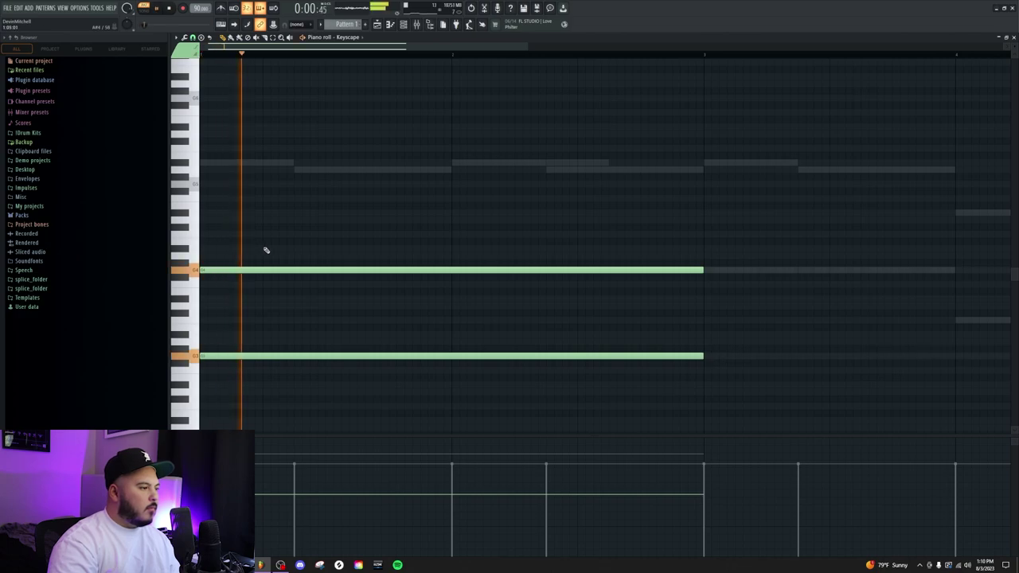
click(263, 249)
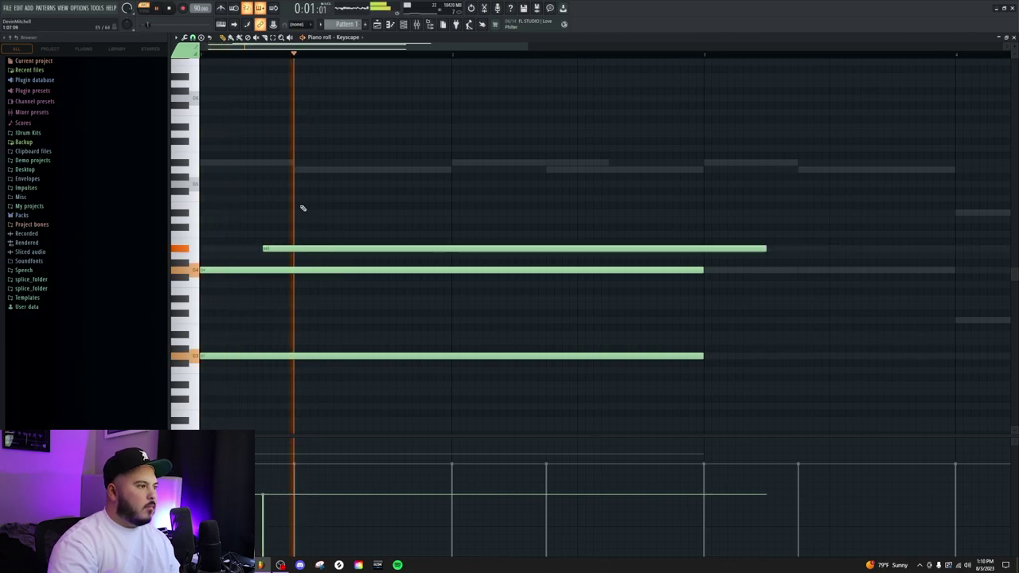
click(294, 170)
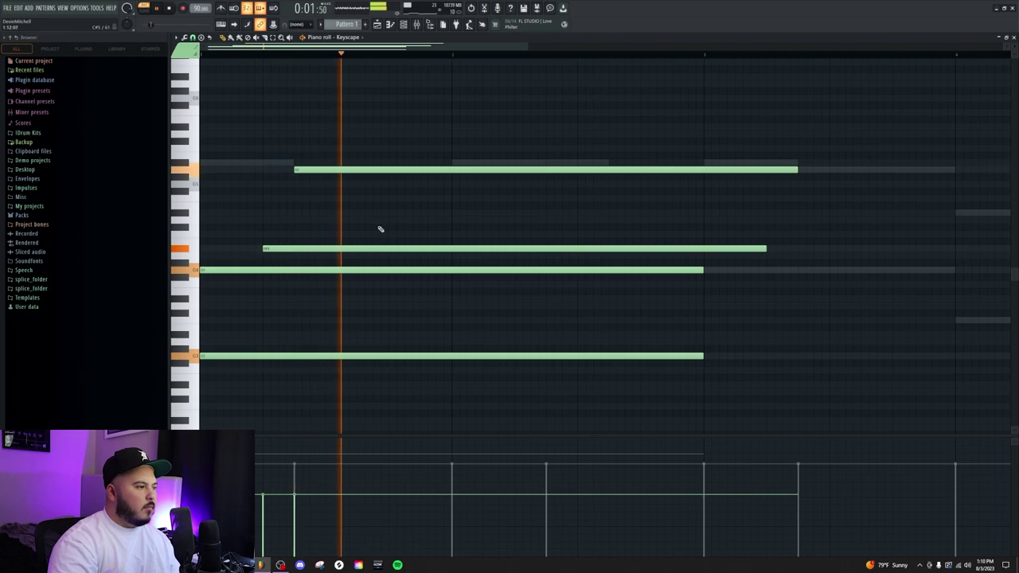
key(space)
Transpose all the Keyscape notes up an octave and play the pattern to check them
scroll(224, 97, down, 3)
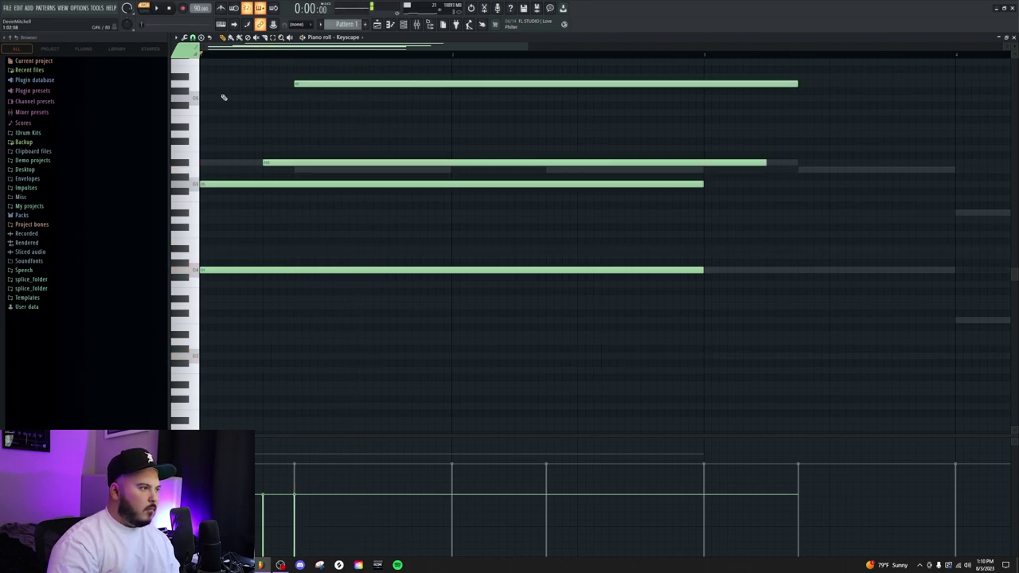
key(space)
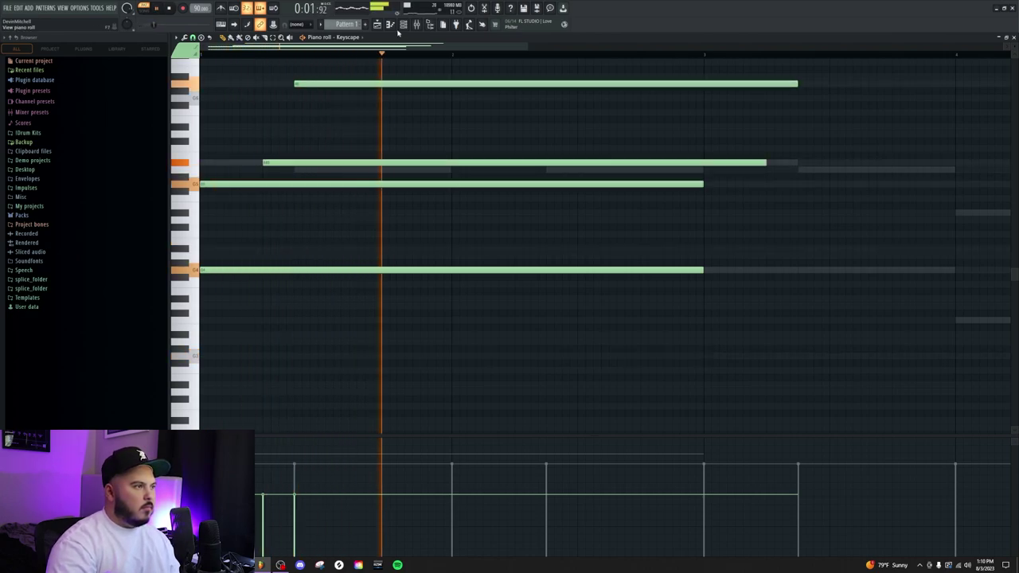
key(space)
key(F9)
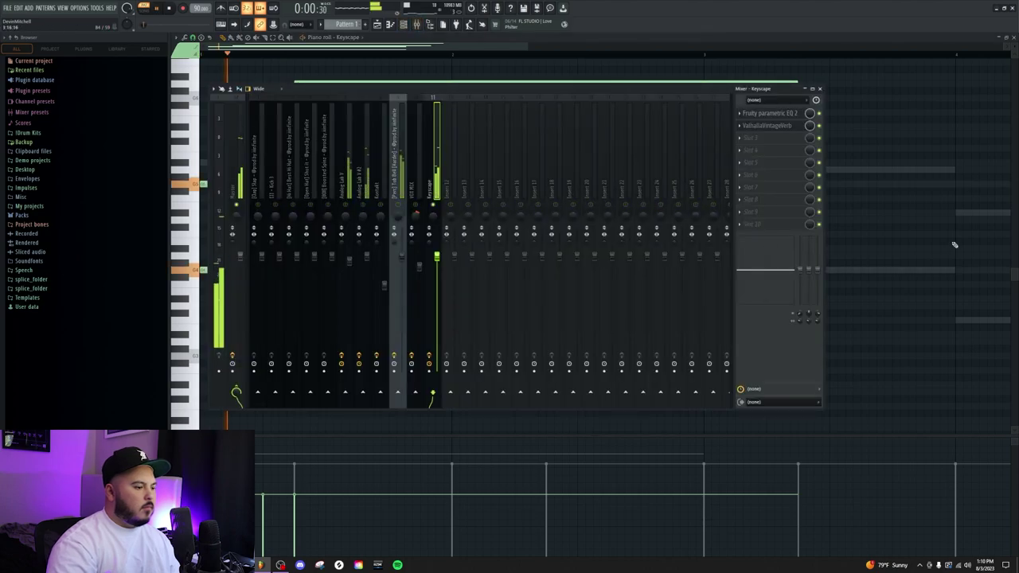
key(F9)
key(space)
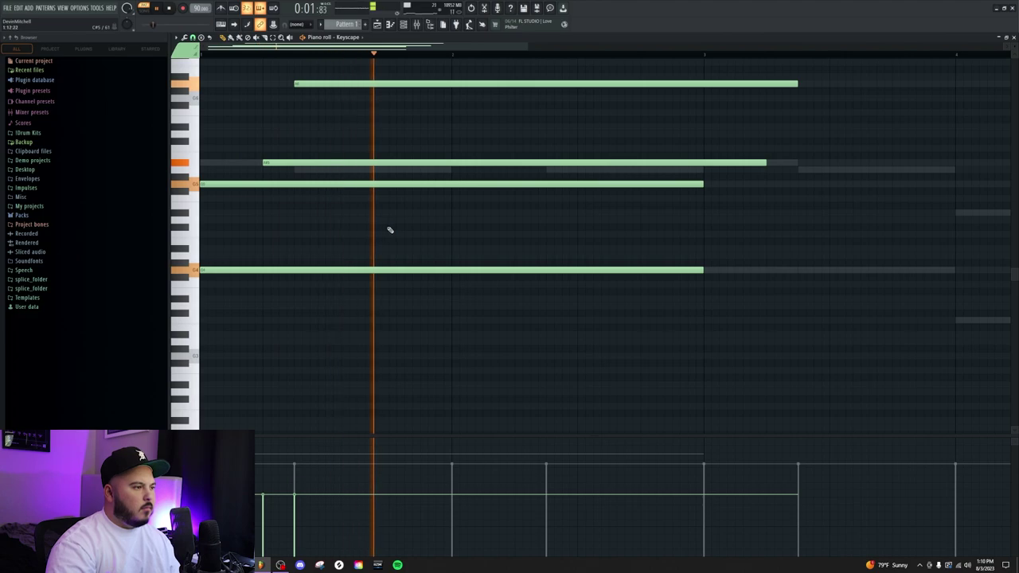
key(space)
During playback, slice the G5 note on beat 4 of bar 1, slice the A#5 note twice and add a two-bar A5 at bar 2
key(space)
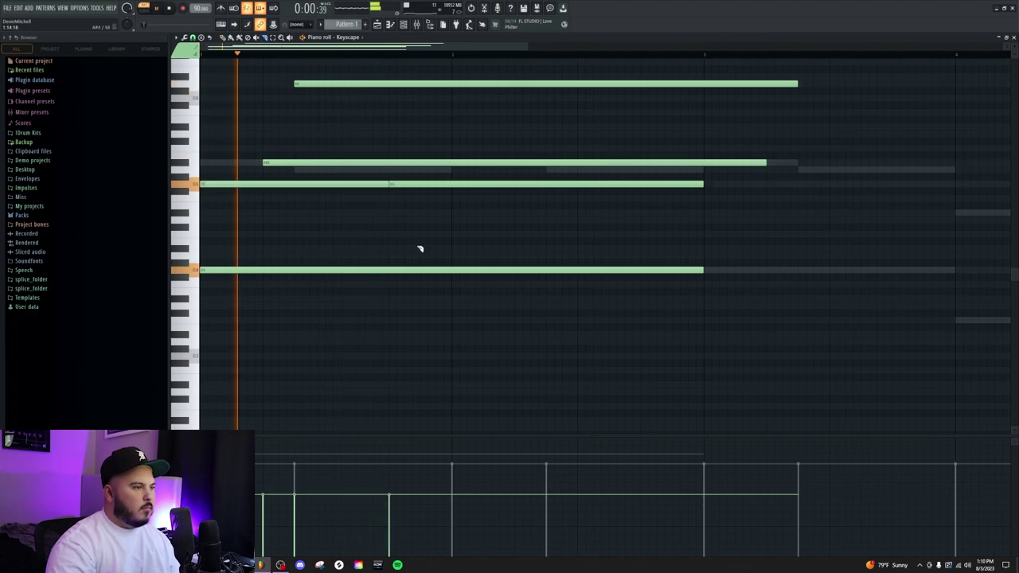
click(422, 164)
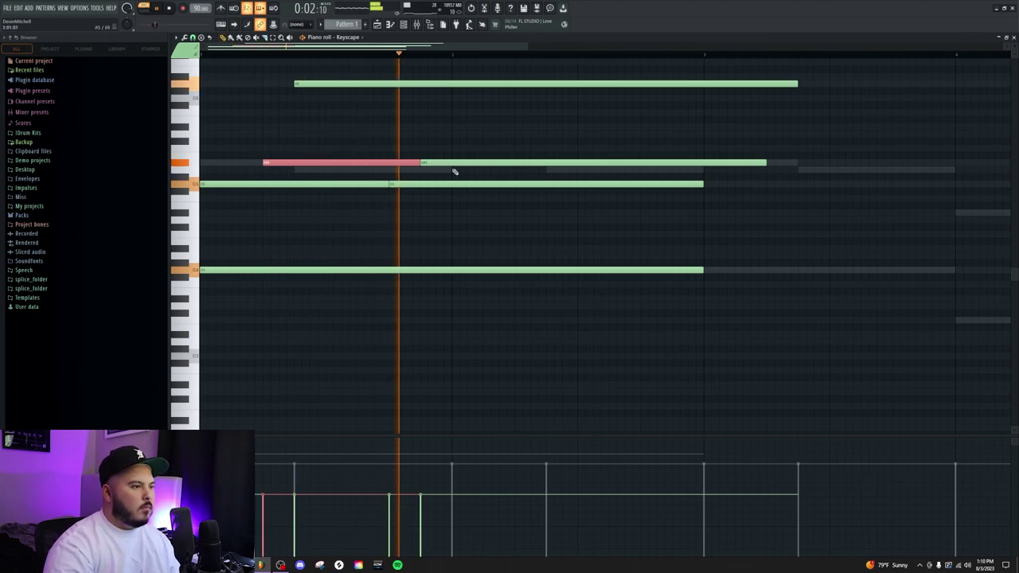
click(453, 169)
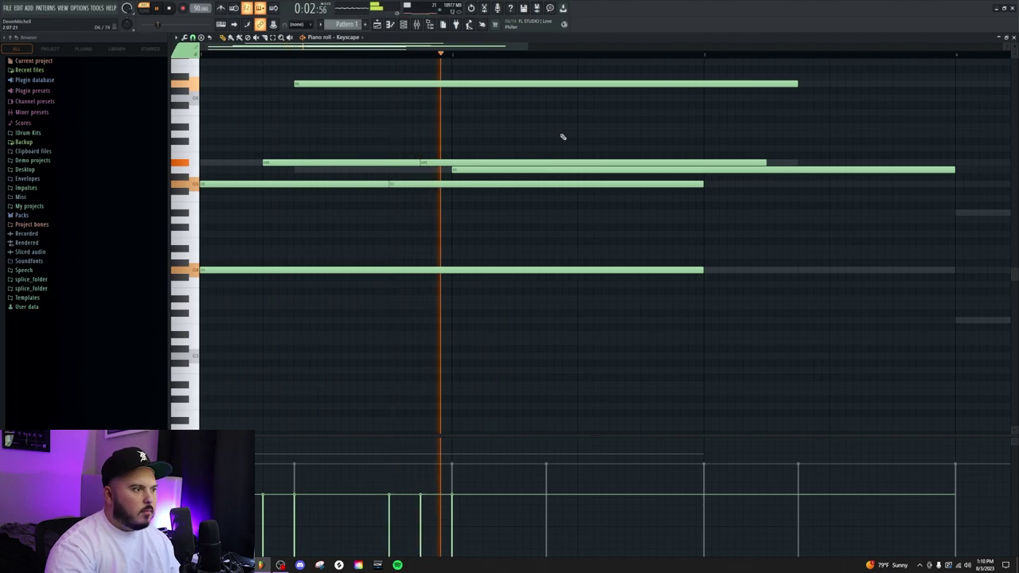
click(516, 164)
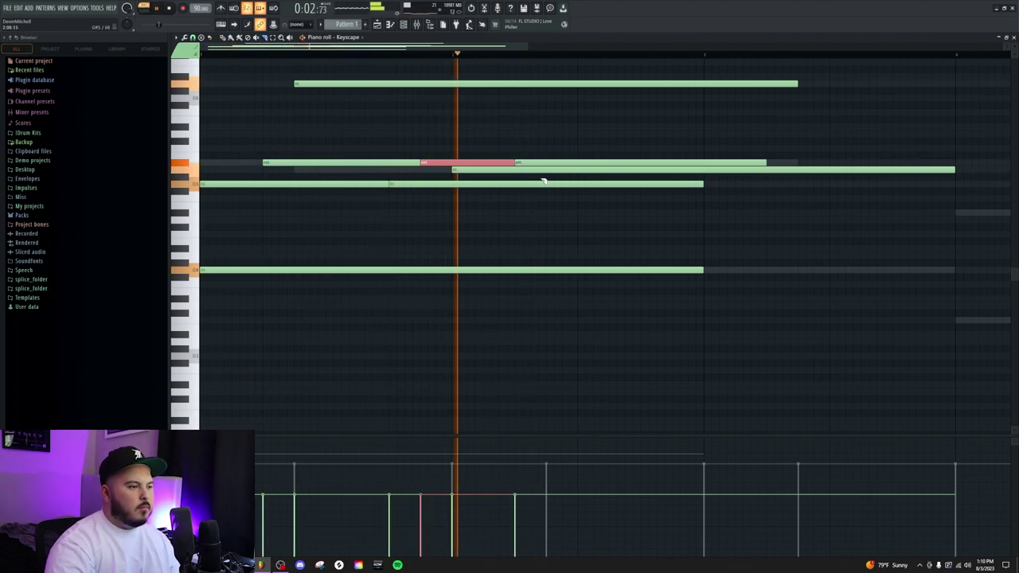
Stop playback and undo all the notes entered in the Keyscape part
key(space)
key(ctrl+z)
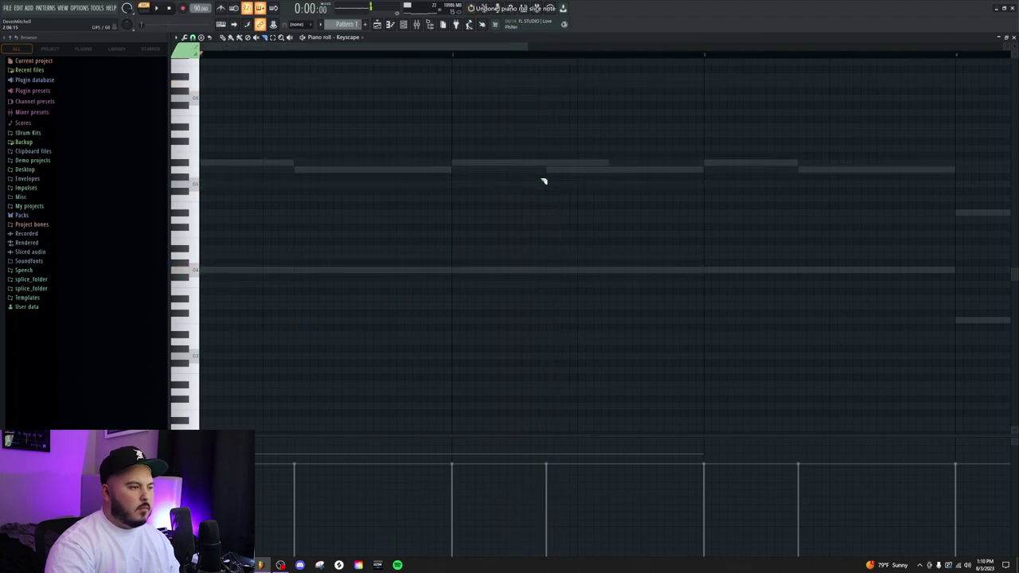
Restore the undone Keyscape notes and add a two-bar D#6 note on beat 2 of bar 2 and a D6 note on beat 3
key(ctrl+z)
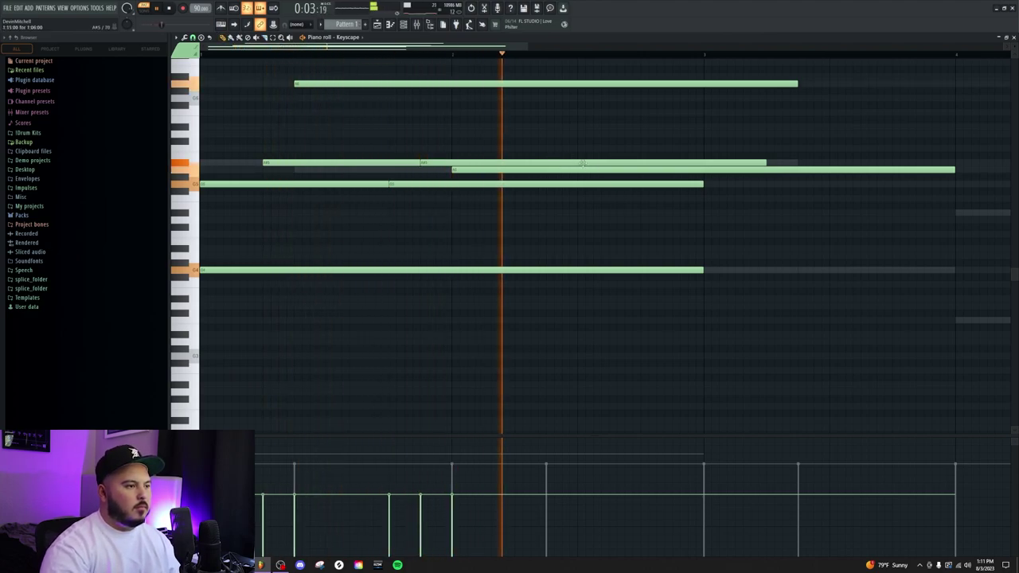
key(space)
click(518, 128)
click(582, 135)
key(space)
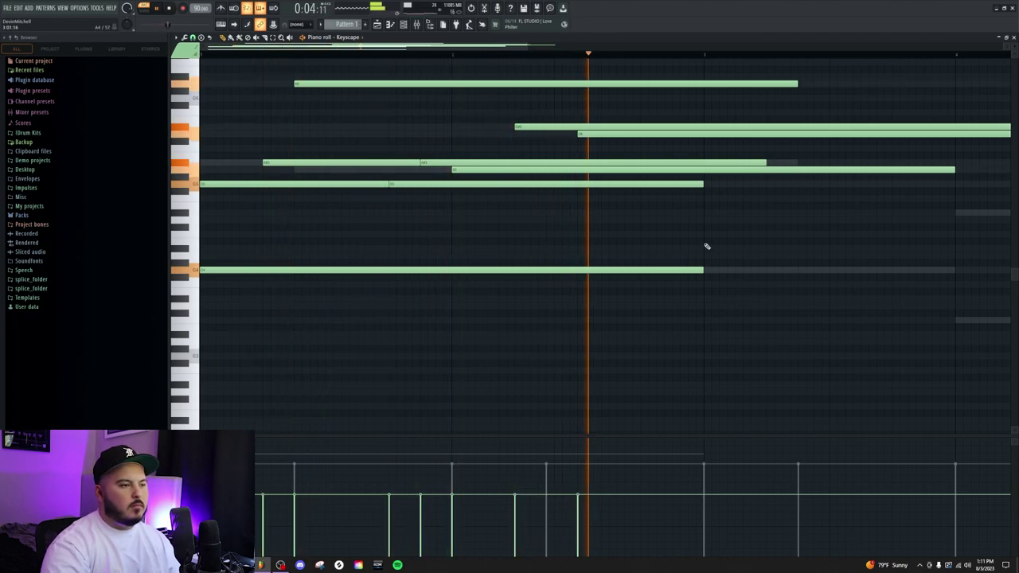
Move the D6 note to A5 half a beat earlier, and shorten the bar 2 A5 note to about where that note starts
drag(608, 135, 576, 170)
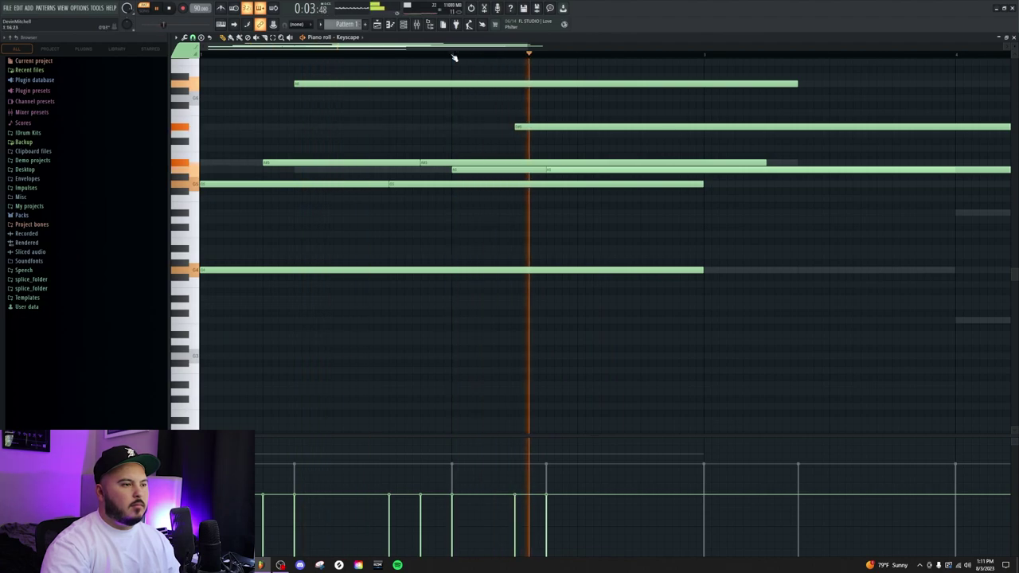
key(space)
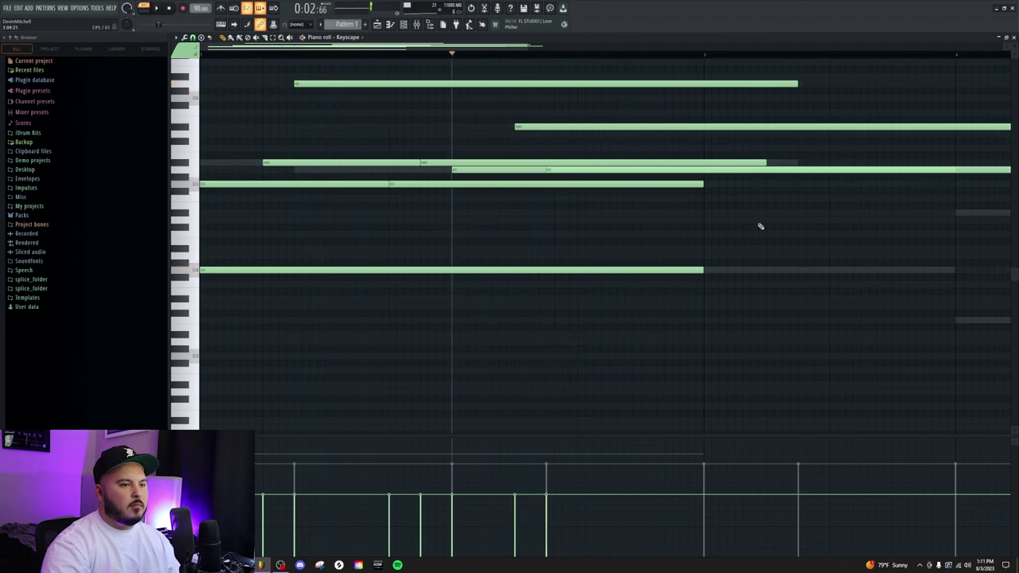
click(546, 170)
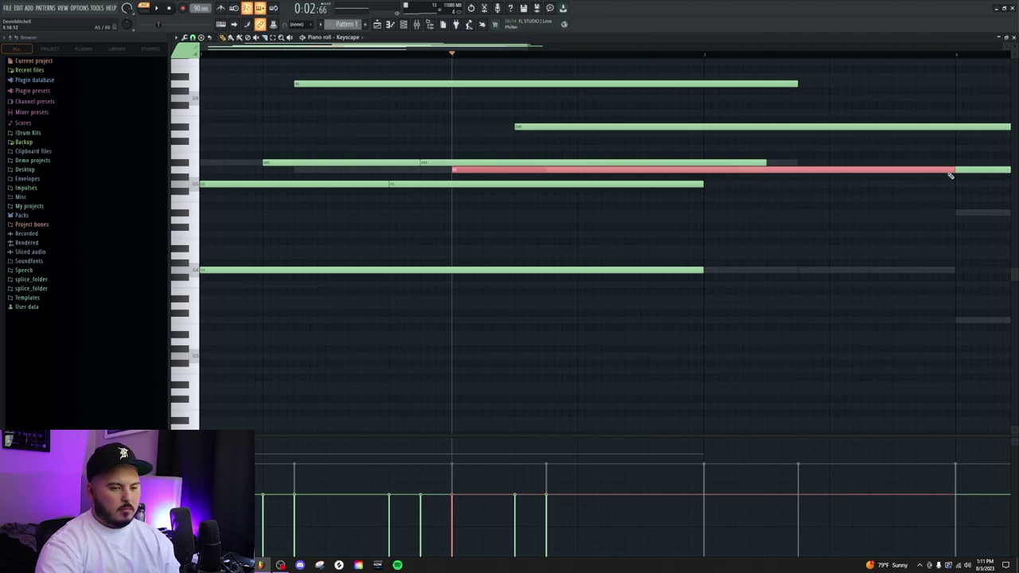
drag(888, 181, 555, 181)
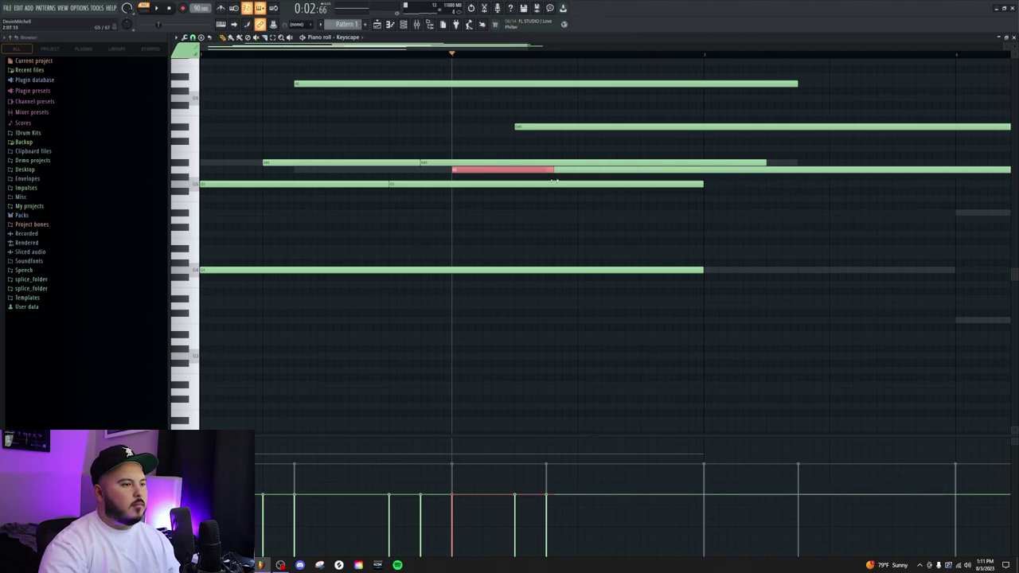
Slice the Keyscape notes at bar 3, remove everything past it, and duplicate the two-bar phrase into bars 3 and 4
scroll(749, 204, down, 3)
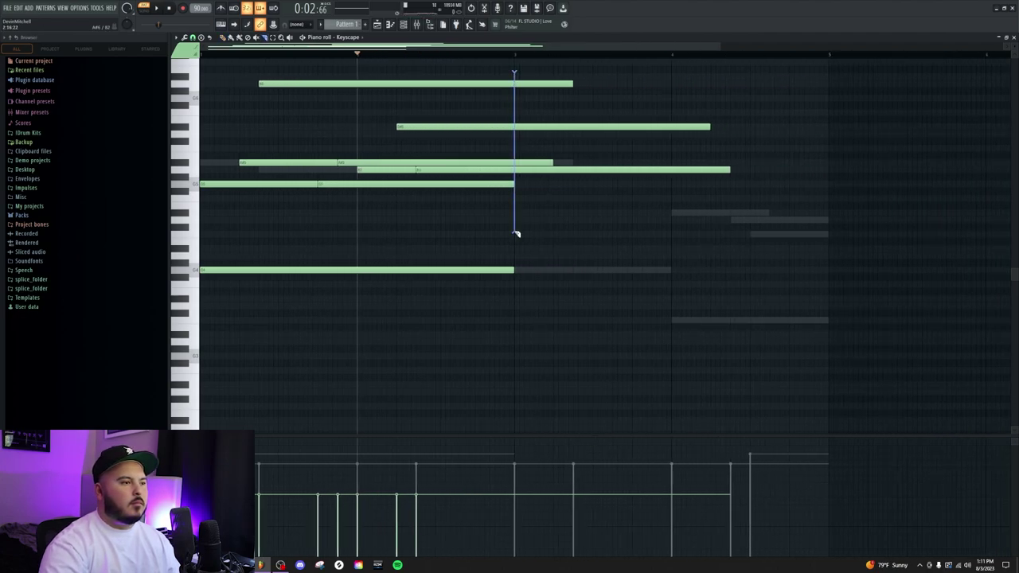
drag(517, 276, 517, 278)
drag(520, 209, 540, 93)
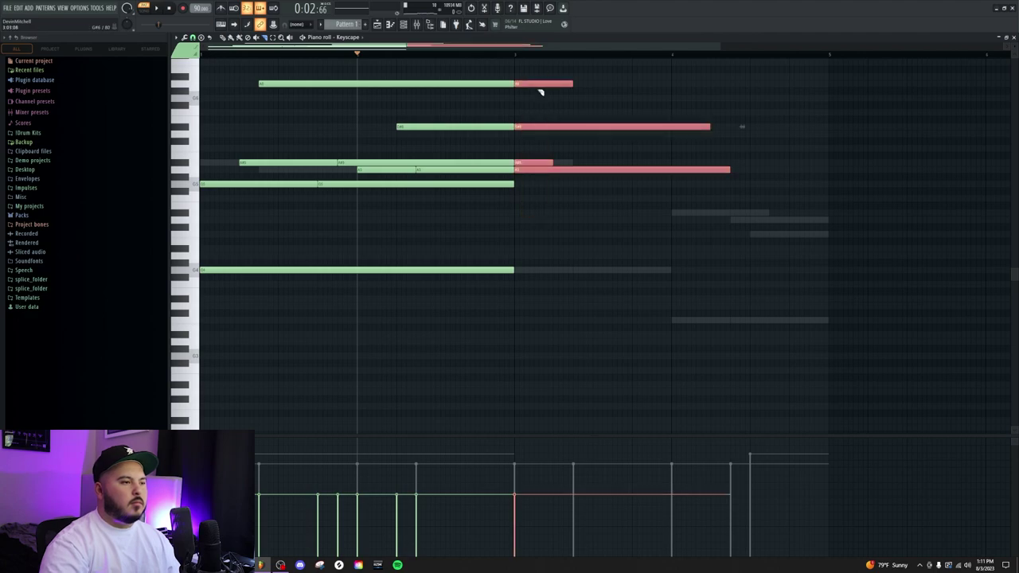
key(ctrl+b)
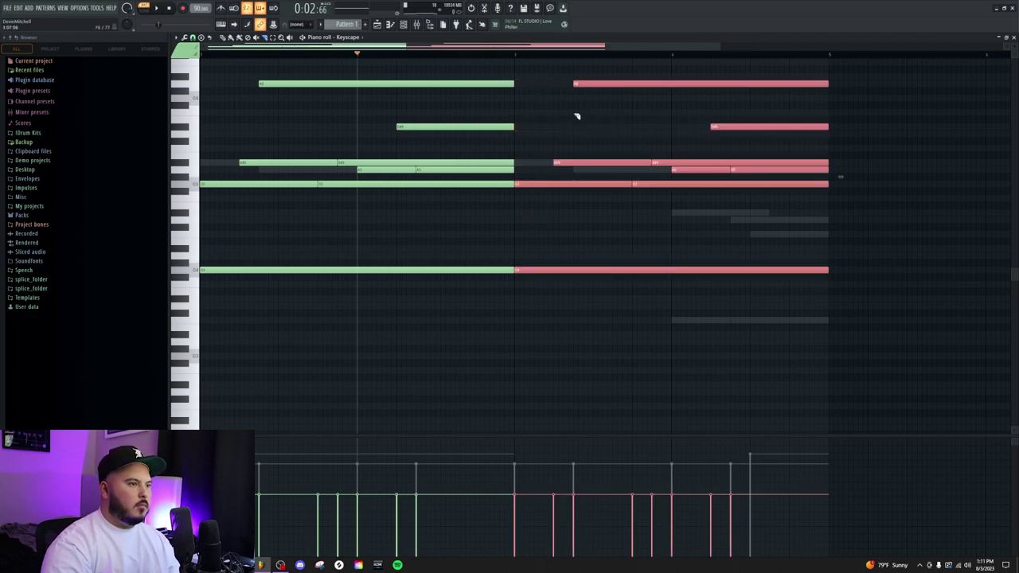
key(ctrl+d)
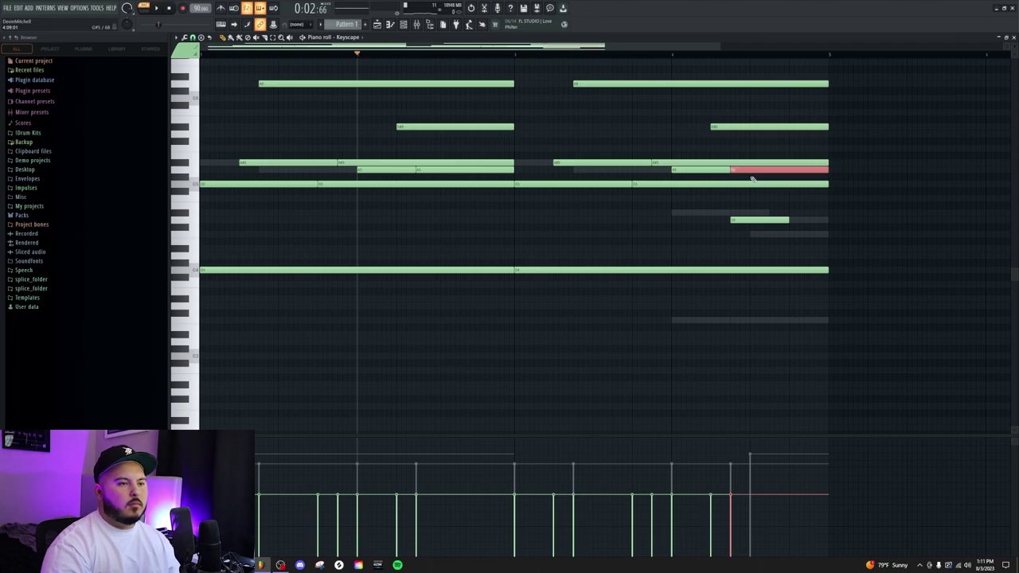
Raise the last A5 note in bar 4 to D6 and delete the short D5 note beneath it while the pattern plays
key(shift+Up)
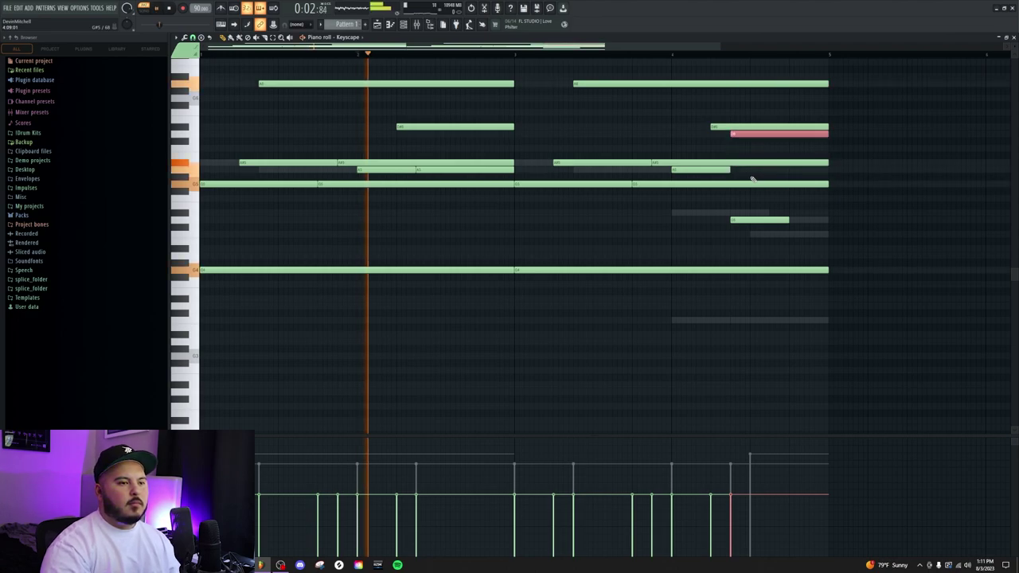
right_click(740, 219)
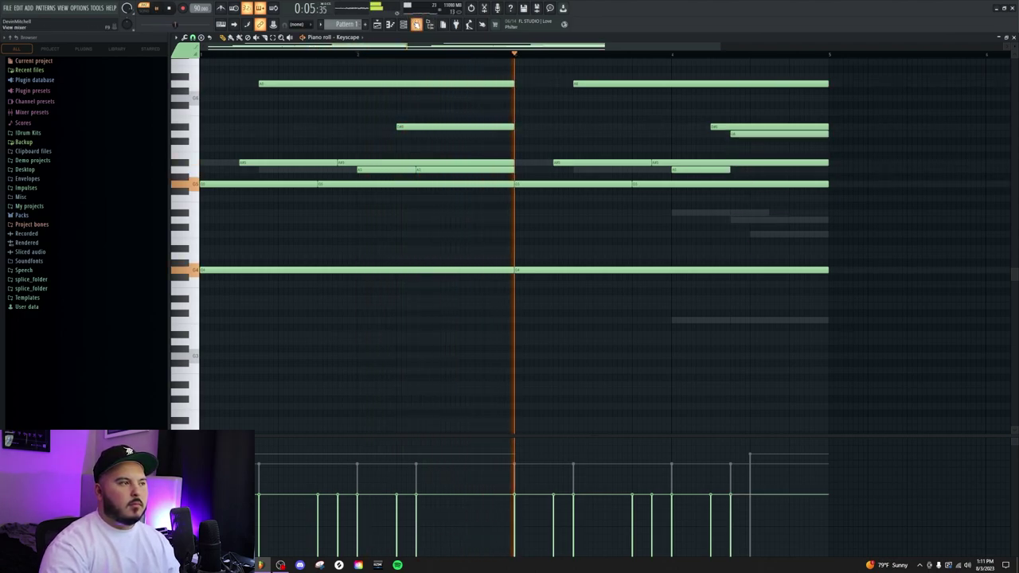
key(F9)
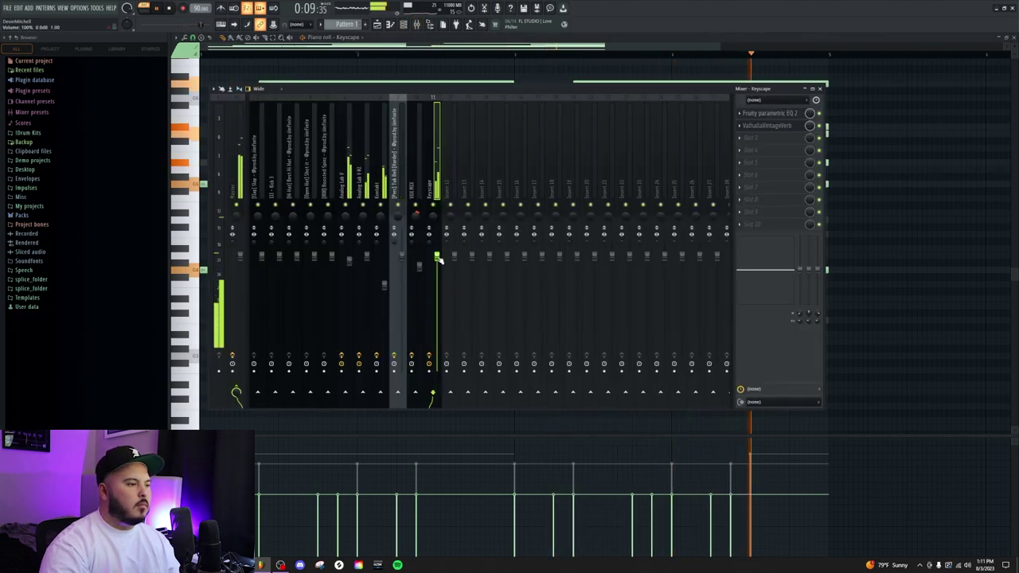
key(F9)
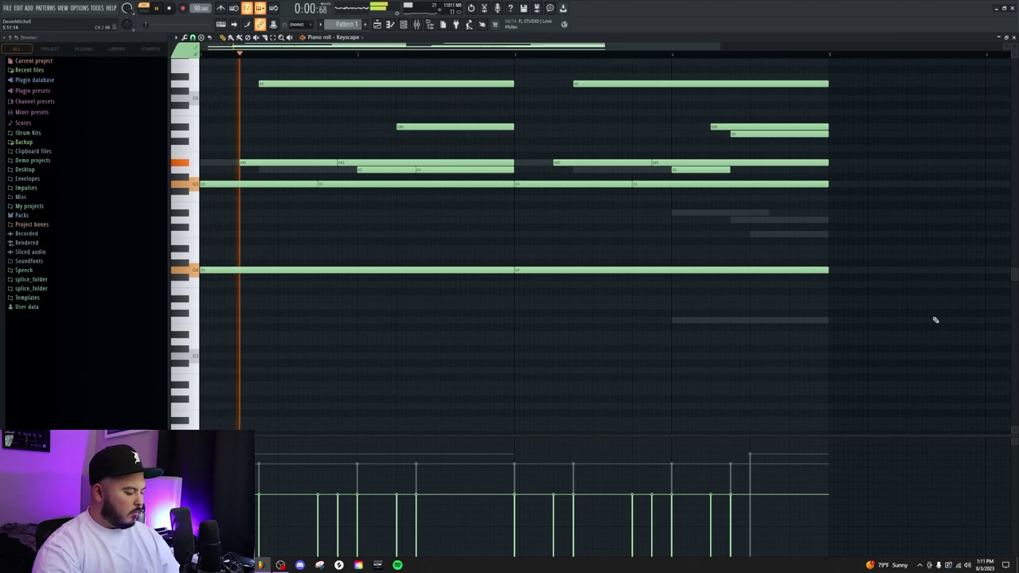
Randomize the velocities of the Keyscape notes
key(alt+r)
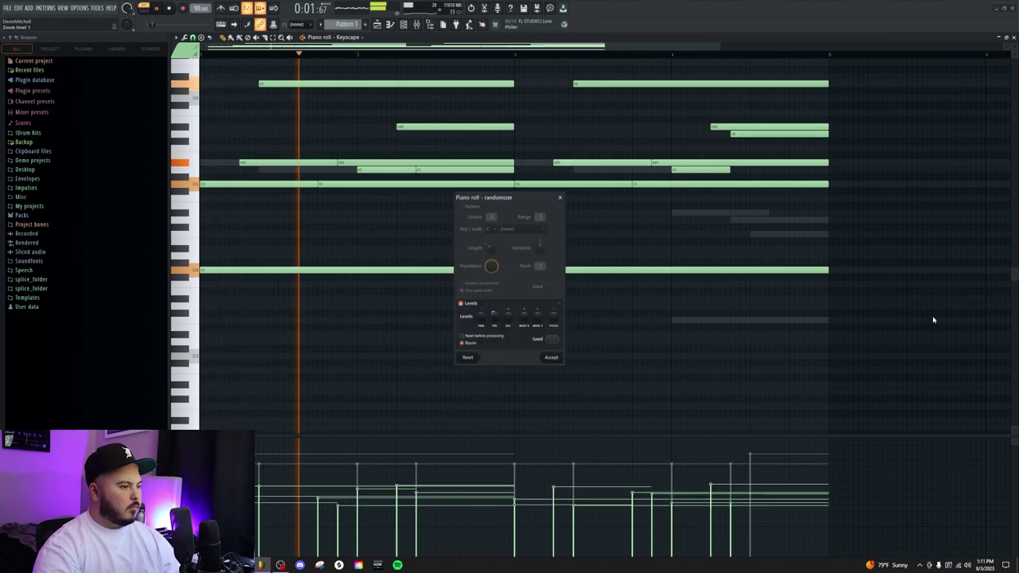
click(550, 357)
Try the LA Custom C7 - Stage preset in Keyscape
key(F6)
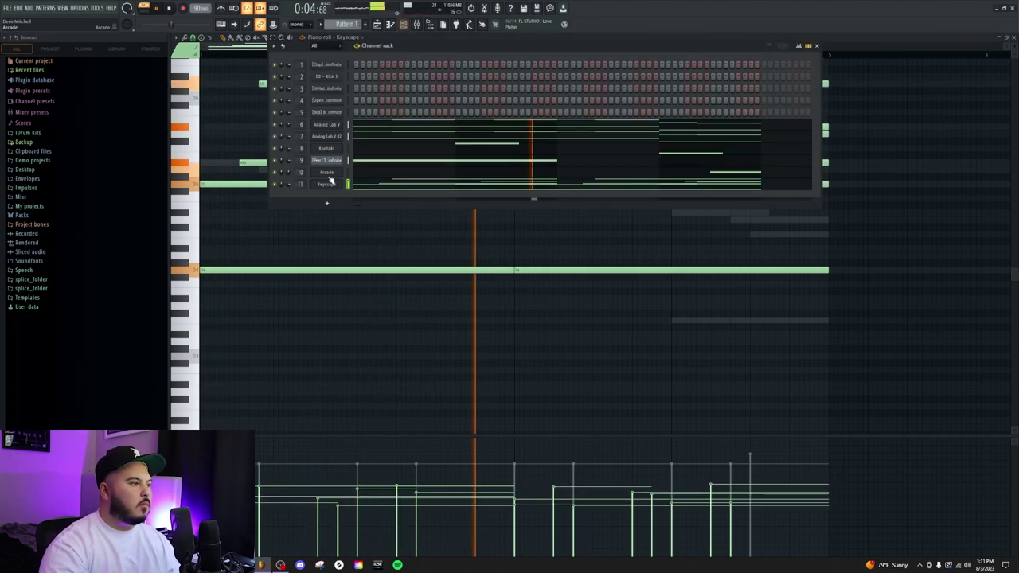
click(329, 186)
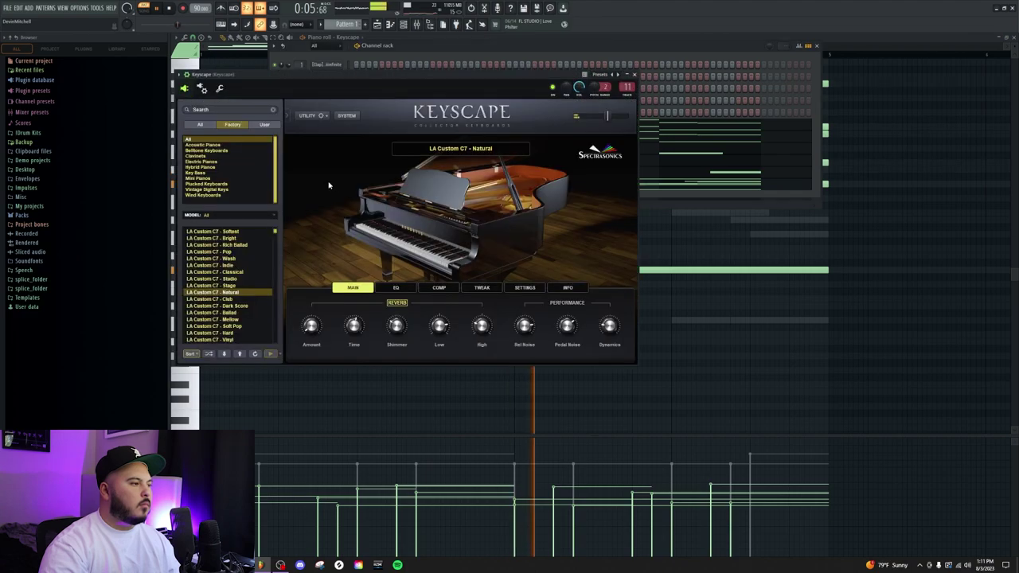
click(215, 286)
click(746, 326)
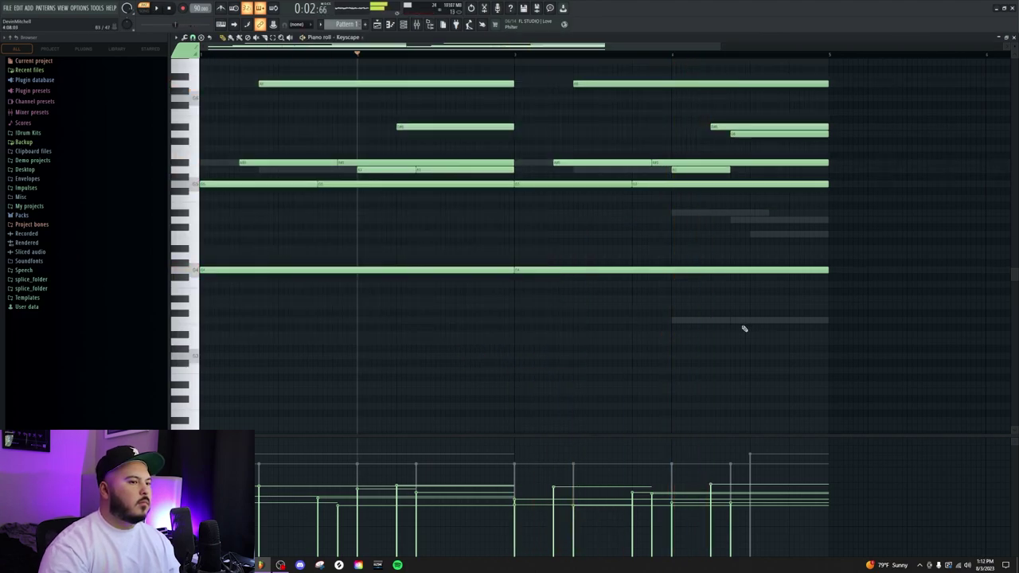
Transpose all the Keyscape notes down an octave and replay the pattern
scroll(745, 329, up, 4)
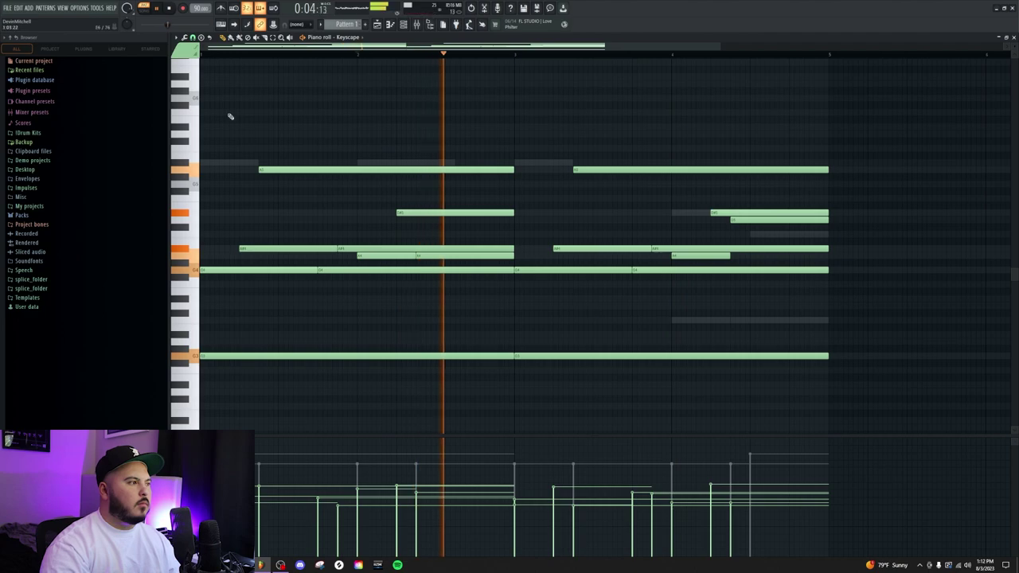
key(space)
key(space)
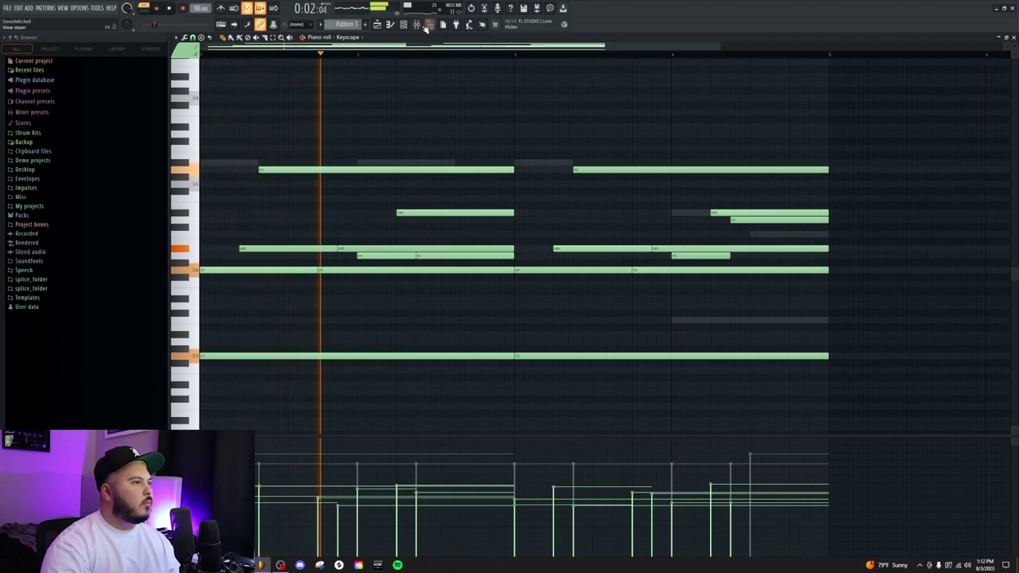
Load the LA Custom C7 - Rich Ballad preset in Keyscape during playback and return to the channel rack
key(F6)
click(335, 185)
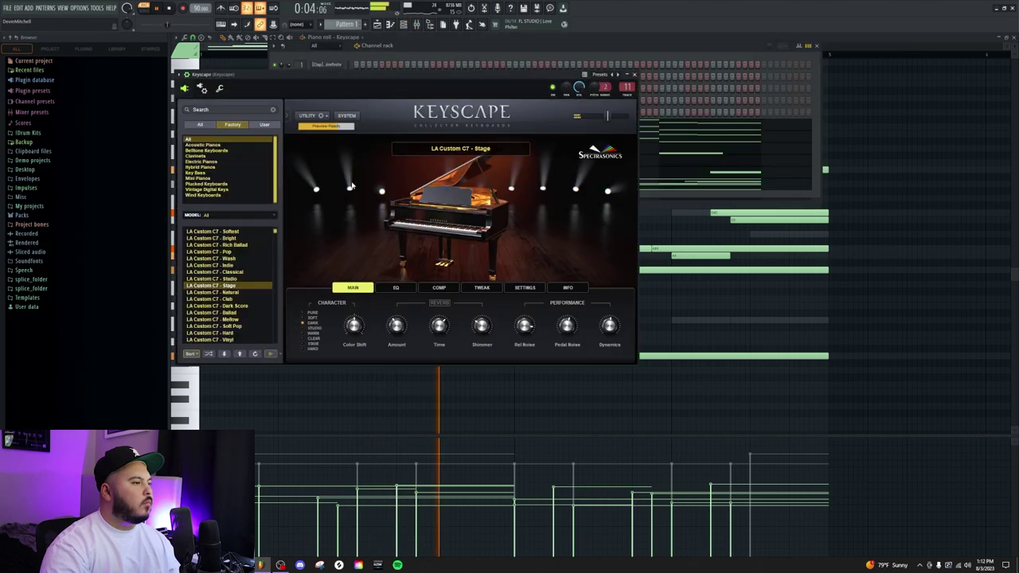
click(215, 244)
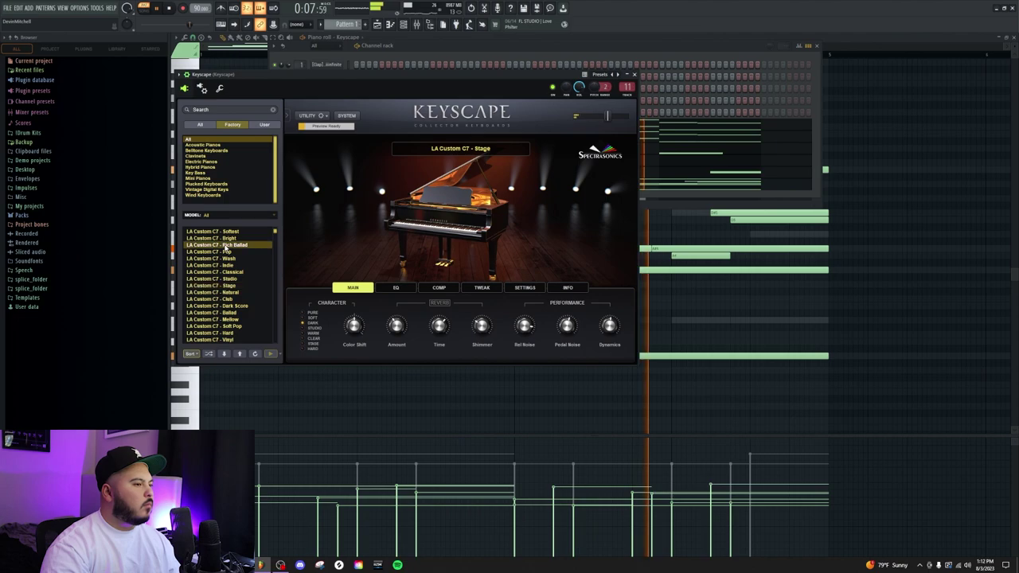
click(703, 203)
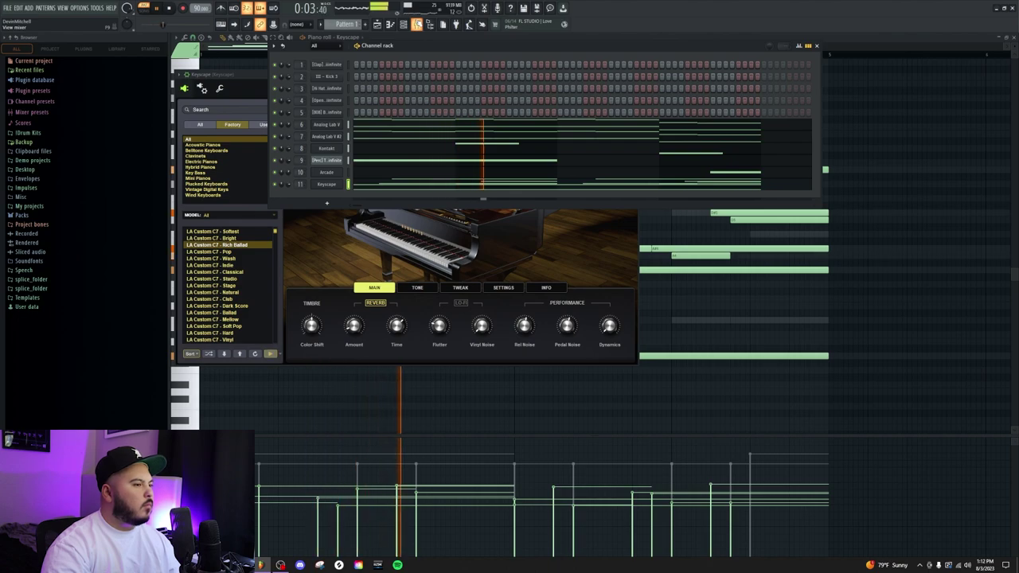
Remove the low cut in Keyscape's Fruity Parametric EQ 2 by moving band 1 to the lowest frequency near 0 dB, and mute the Keyscape channel
click(417, 24)
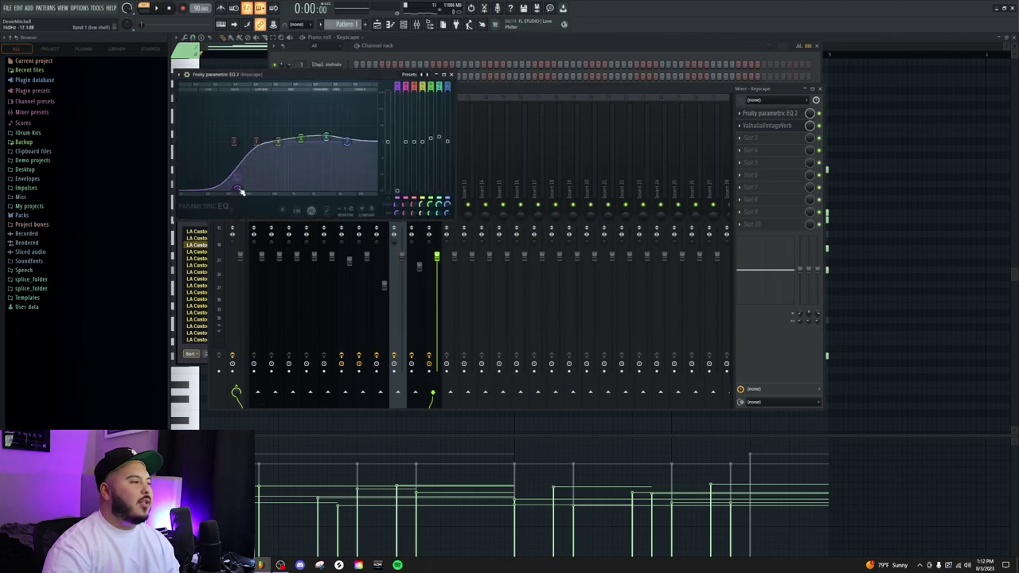
drag(241, 191, 183, 182)
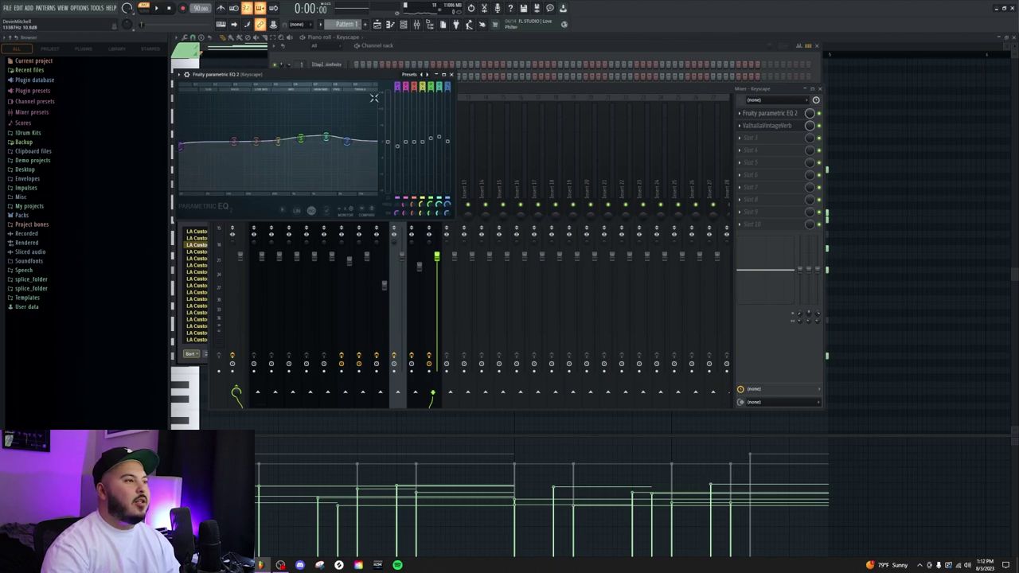
click(410, 50)
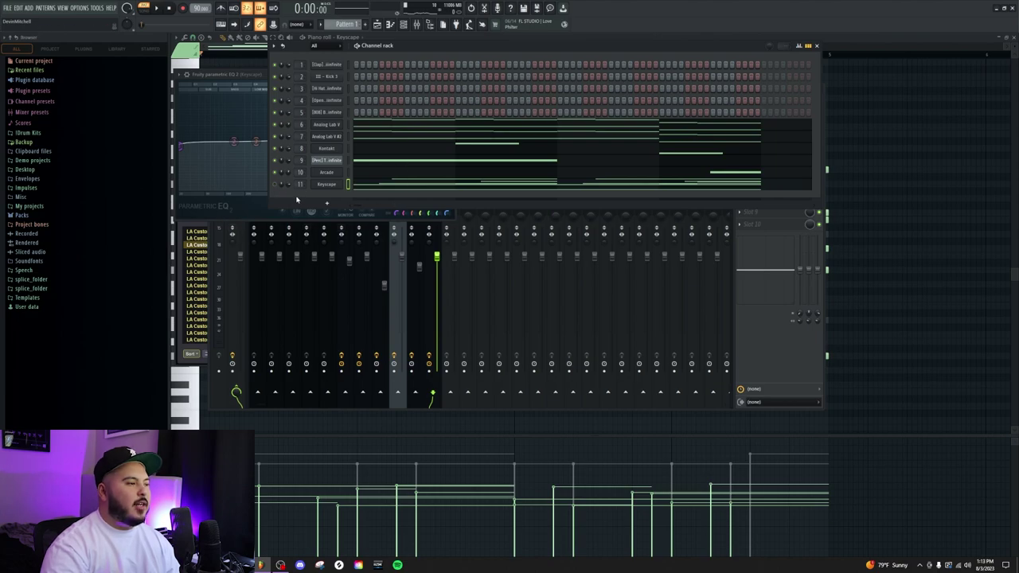
Browse the drum kits to z.The Multiverse Drum Kit - Royalty Free and look through its bonus Loops folder
click(21, 215)
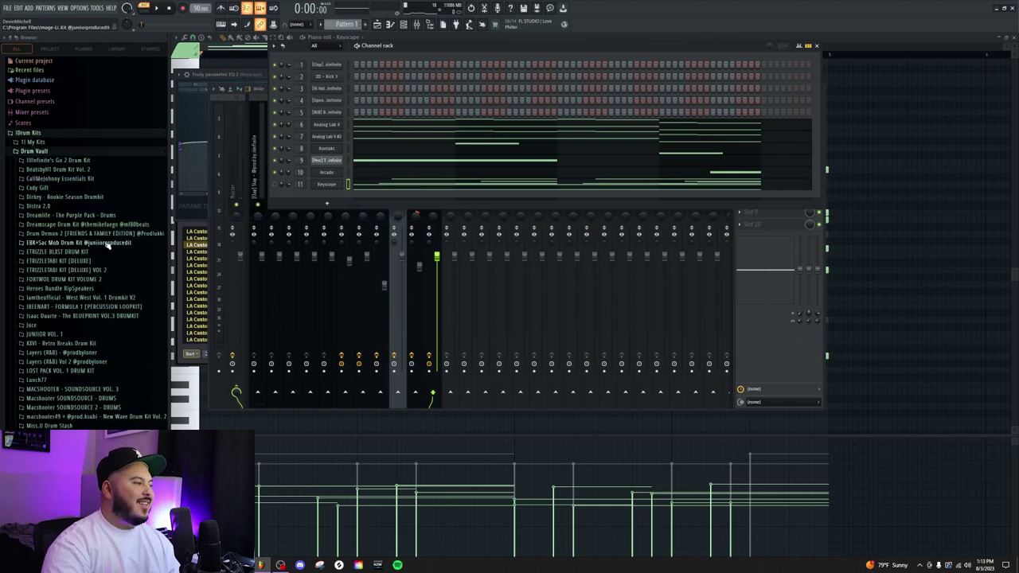
scroll(57, 319, down, 5)
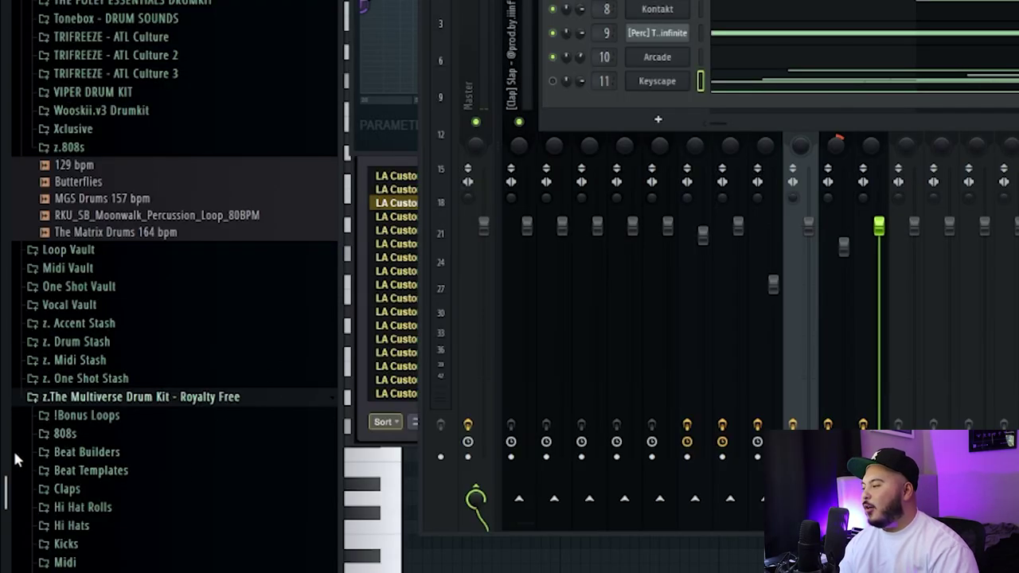
scroll(72, 454, down, 5)
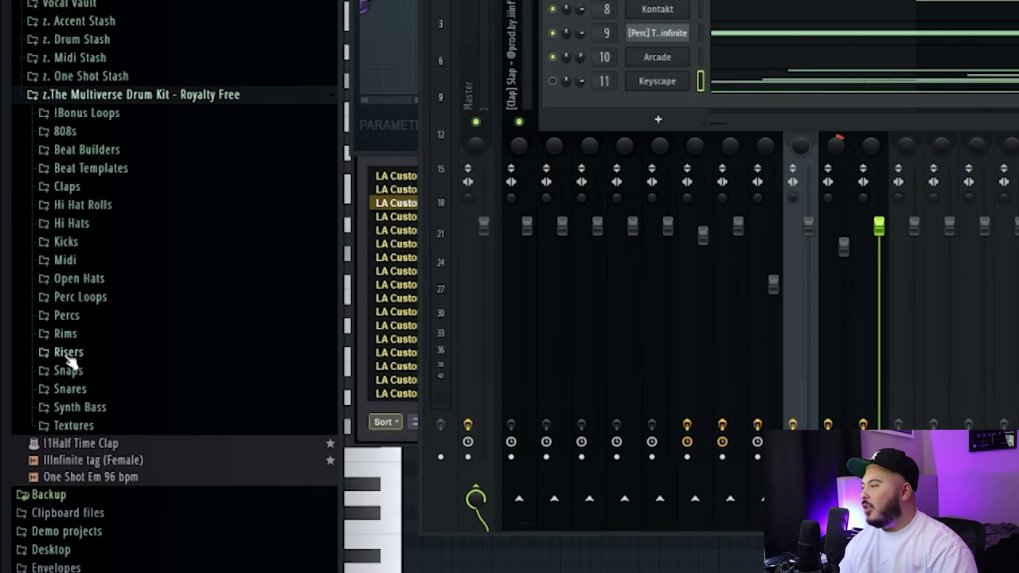
click(115, 115)
click(119, 151)
scroll(138, 212, down, 3)
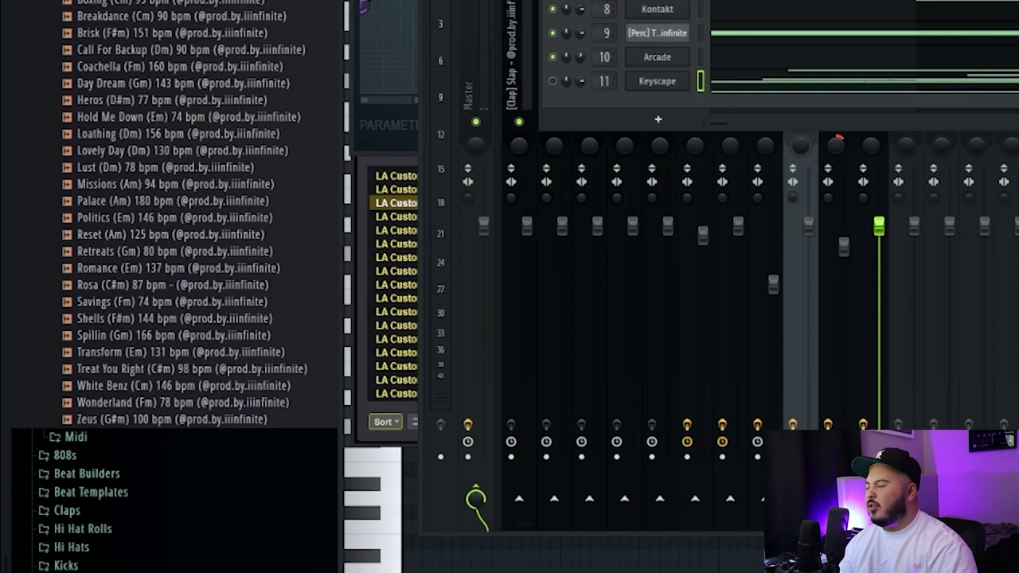
click(4, 387)
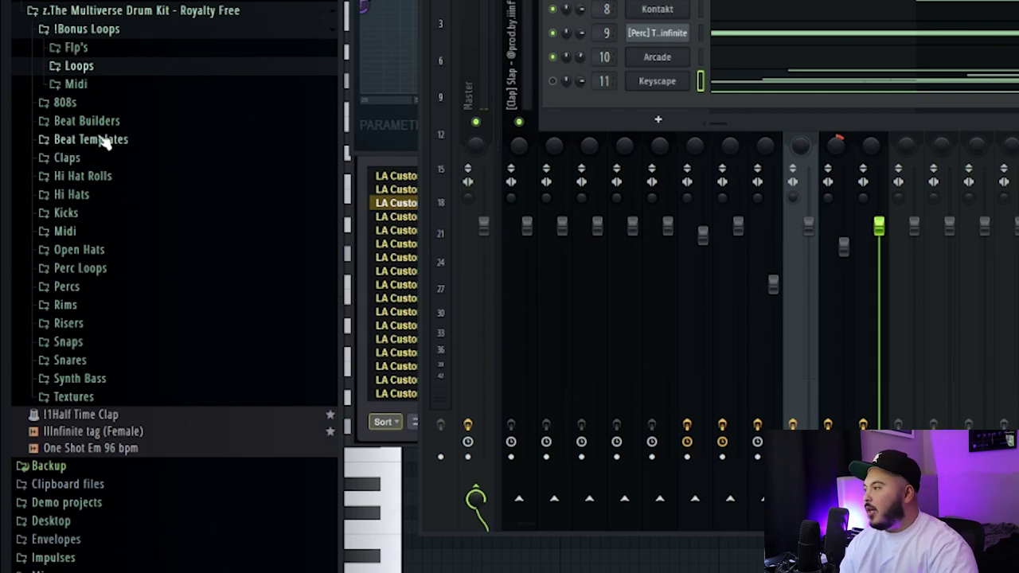
Look through the Multiverse kit's bonus Midi and Flp's folders, its 808s and its Beat Builders
click(75, 85)
click(80, 84)
click(82, 50)
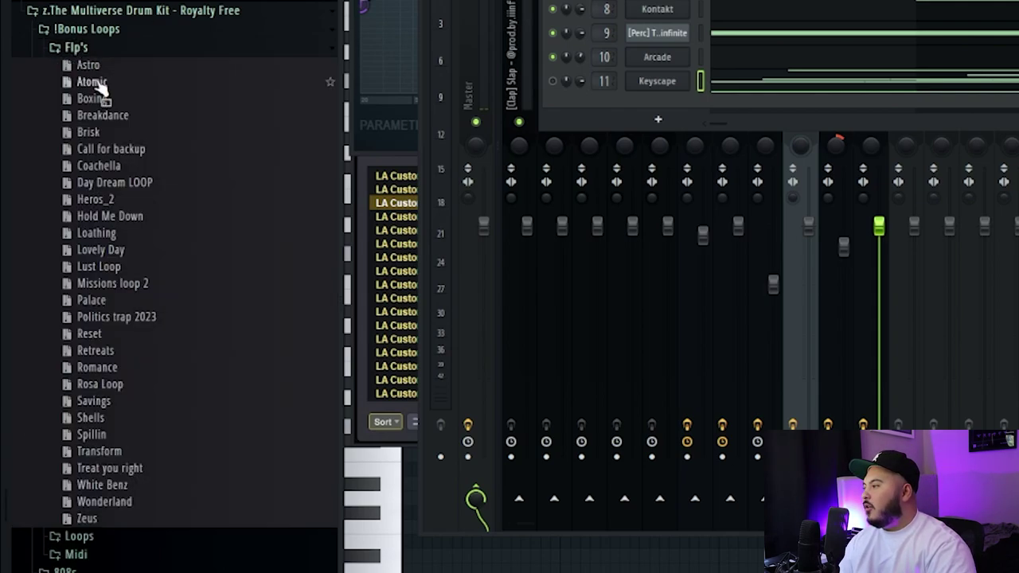
click(116, 51)
click(67, 103)
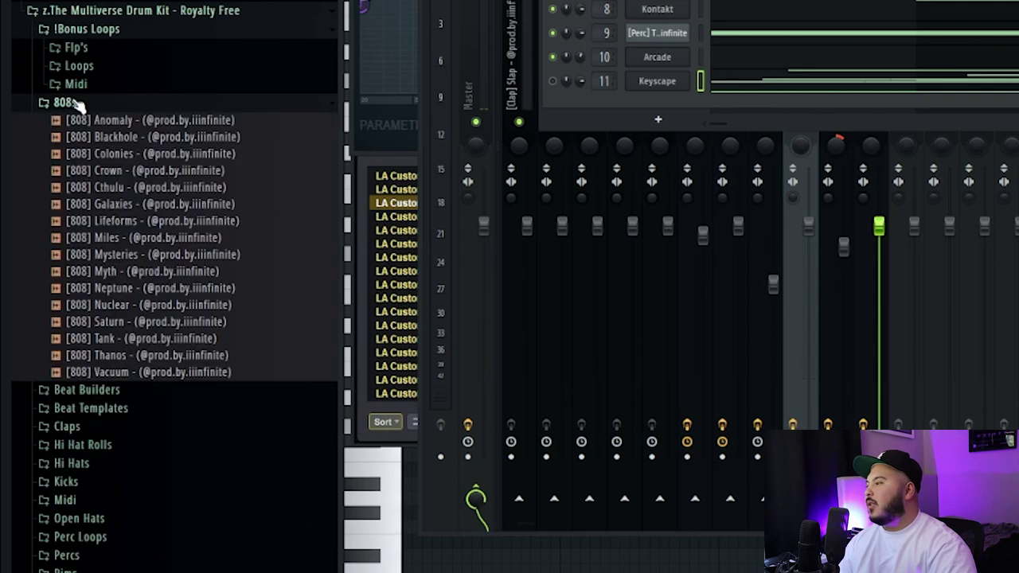
click(58, 106)
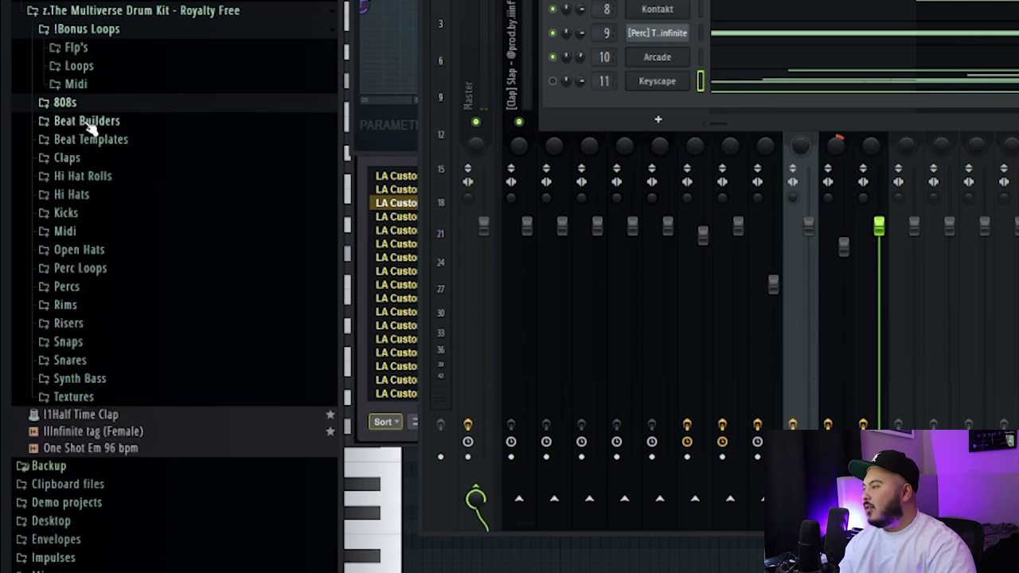
click(87, 120)
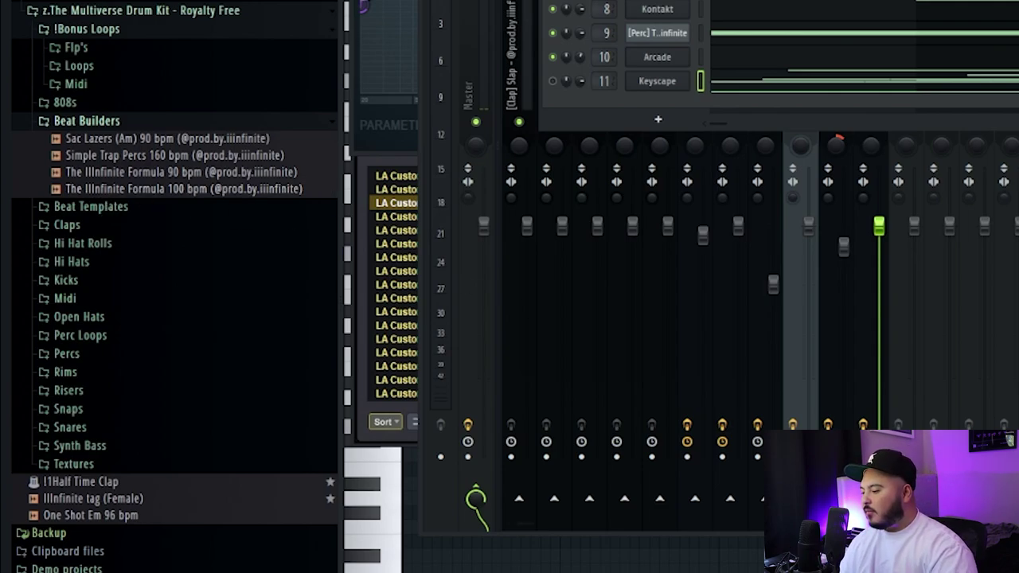
Preview the IIInfinite Formula 90 bpm and 100 bpm loops in the Beat Builders folder
key(alt+Tab)
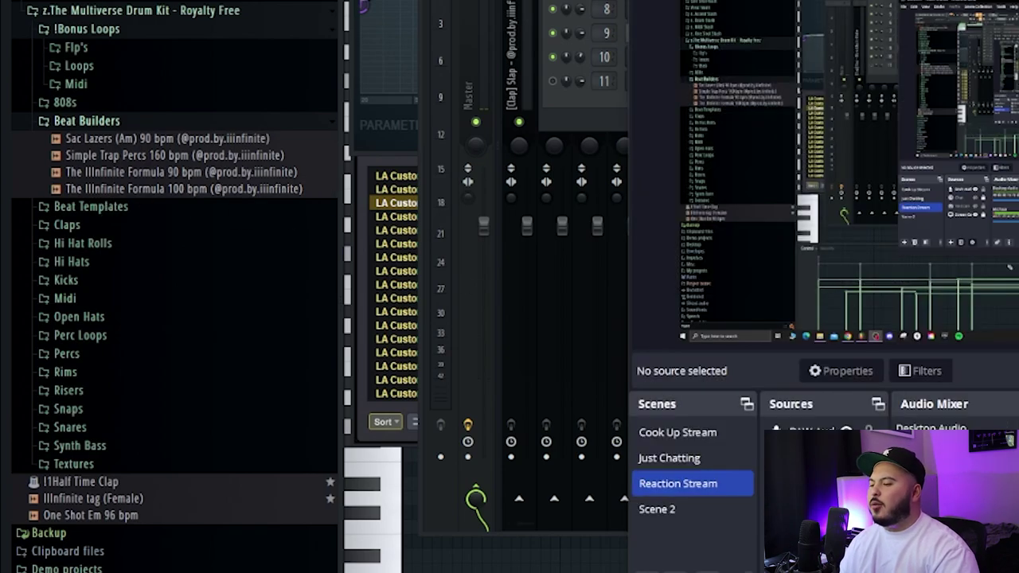
click(163, 176)
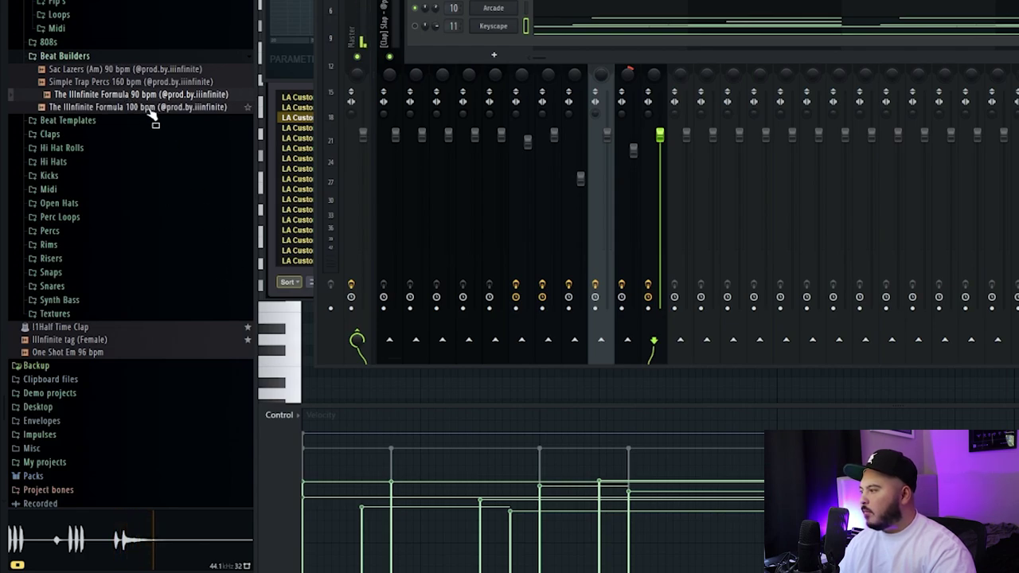
click(149, 110)
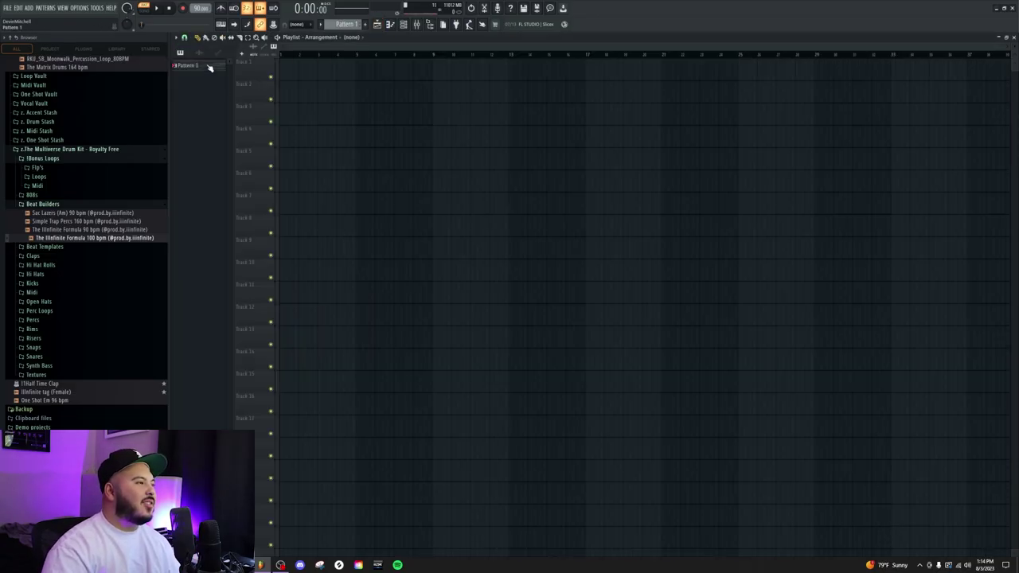
Place Pattern 1 on Track 1 and The IIInfinite Formula 90 bpm loop on Track 2, and duplicate the pattern to fill eight bars
drag(209, 67, 318, 70)
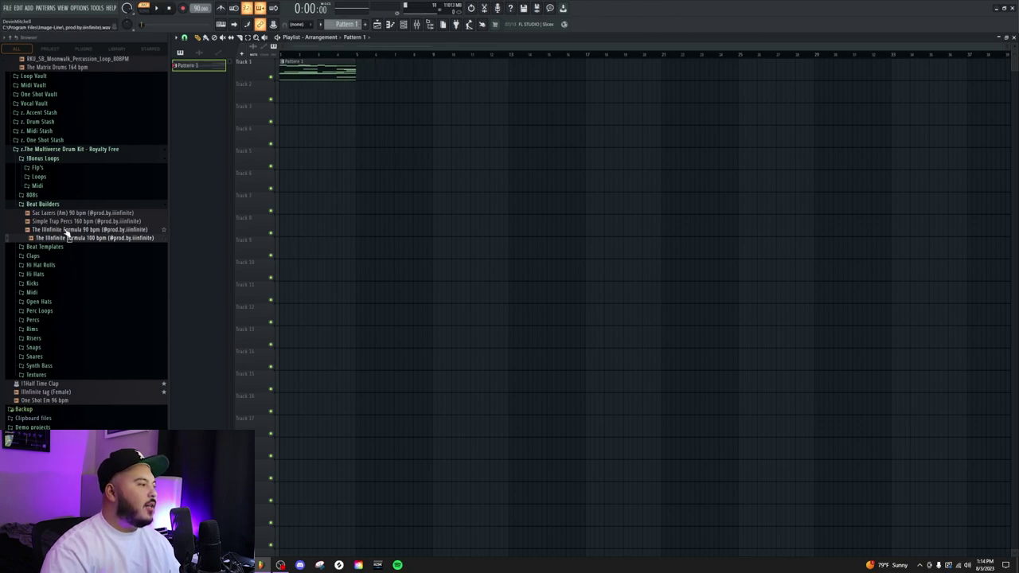
drag(68, 232, 324, 97)
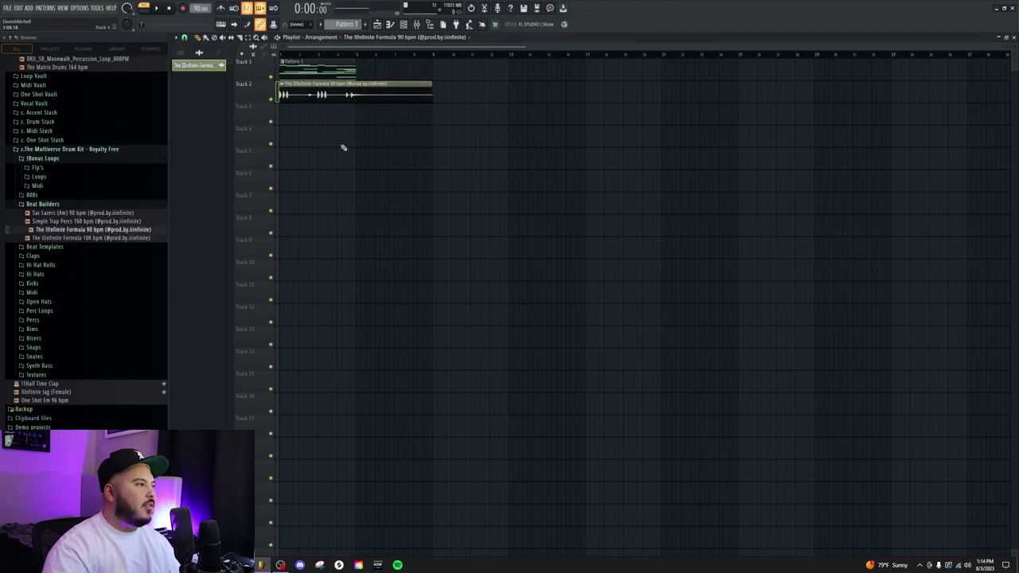
ctrl+click(350, 64)
key(ctrl+b)
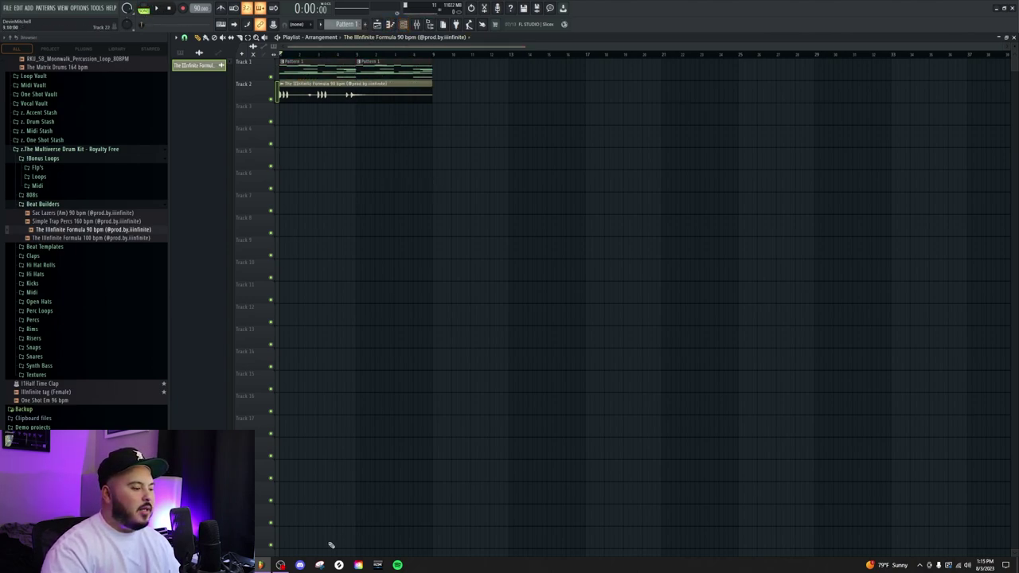
Play the arrangement from the start to hear the melody pattern together with the IIInfinite Formula loop
click(285, 565)
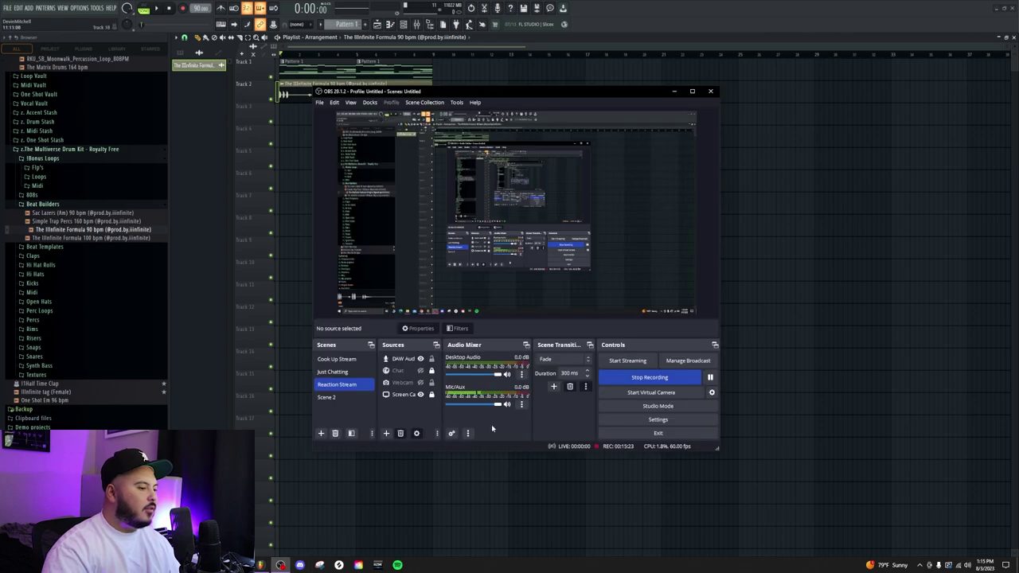
click(801, 413)
scroll(755, 90, up, 5)
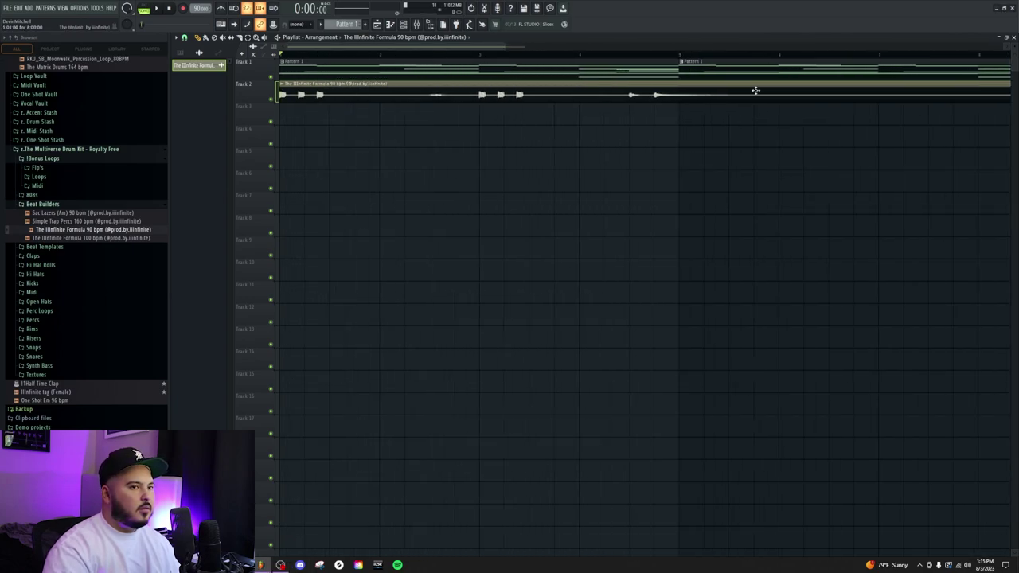
scroll(636, 104, up, 3)
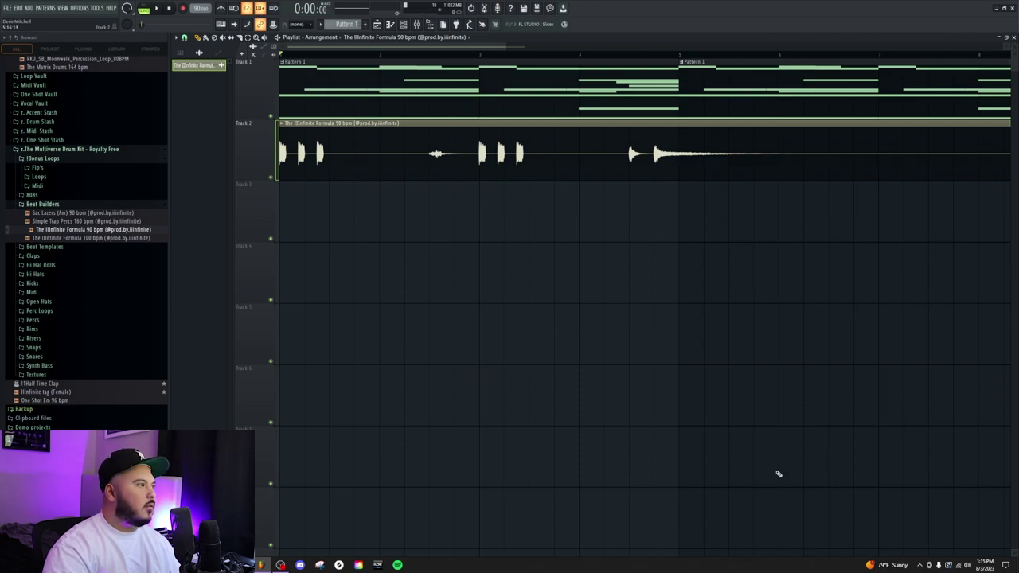
key(space)
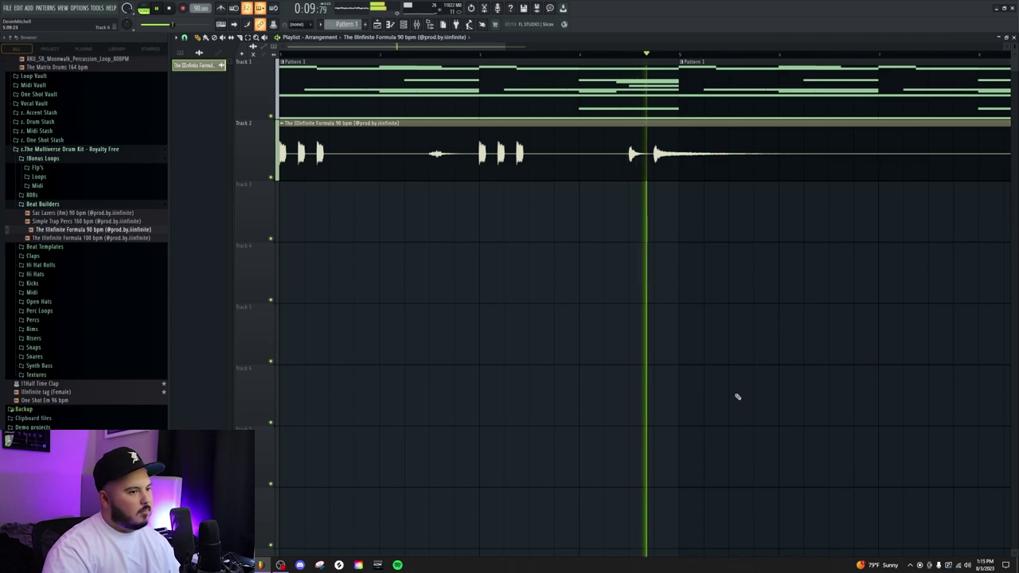
key(space)
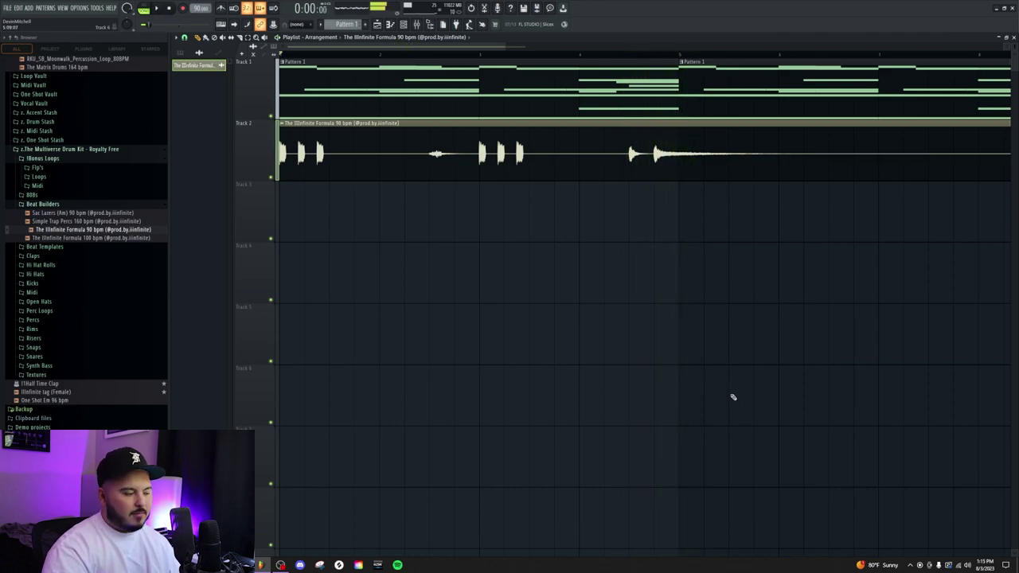
click(282, 566)
click(803, 318)
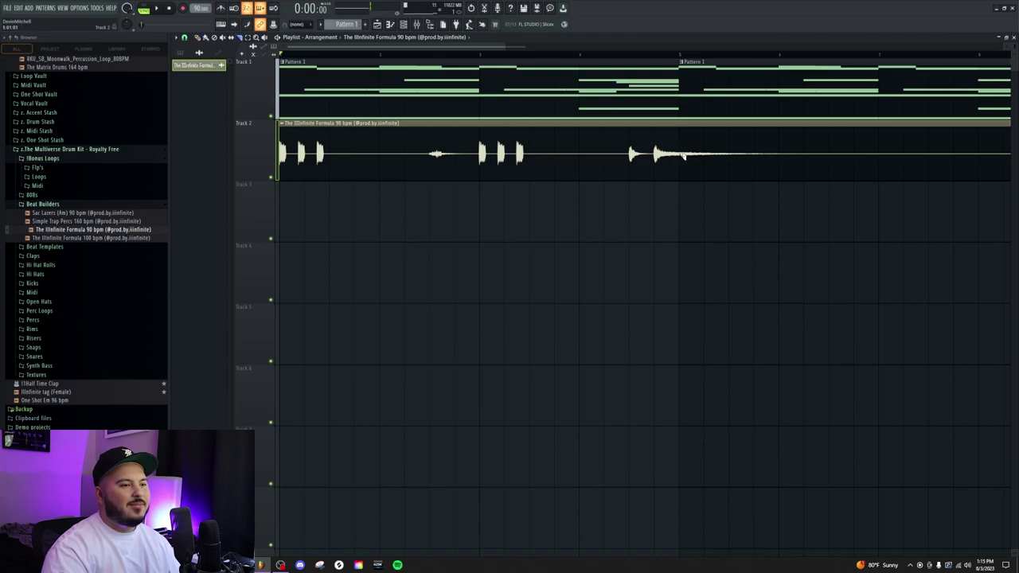
Trim the IIInfinite Formula clip on Track 2 to four bars and duplicate it across the next four bars
drag(683, 157, 709, 195)
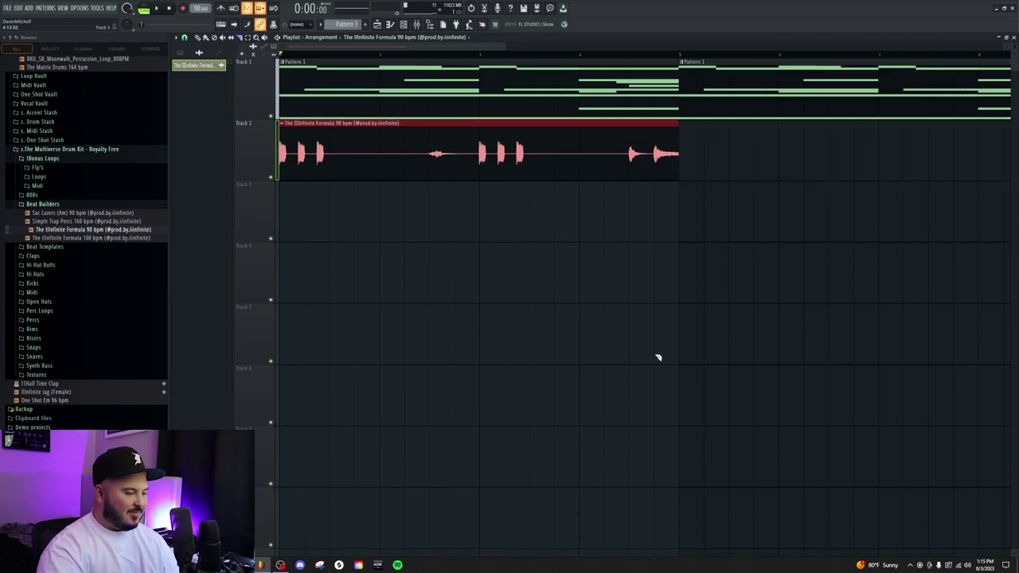
key(ctrl+b)
scroll(658, 357, down, 3)
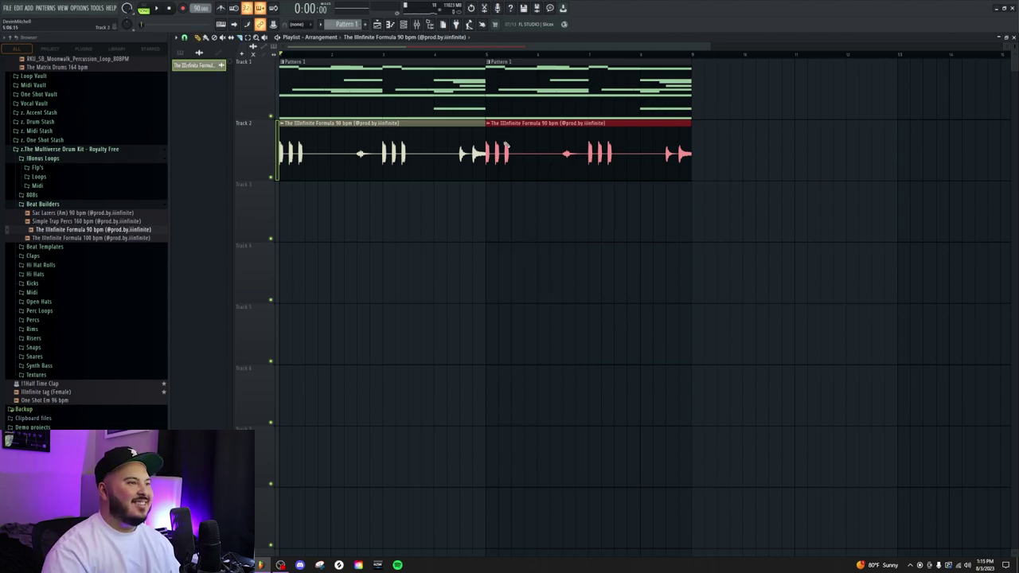
click(499, 300)
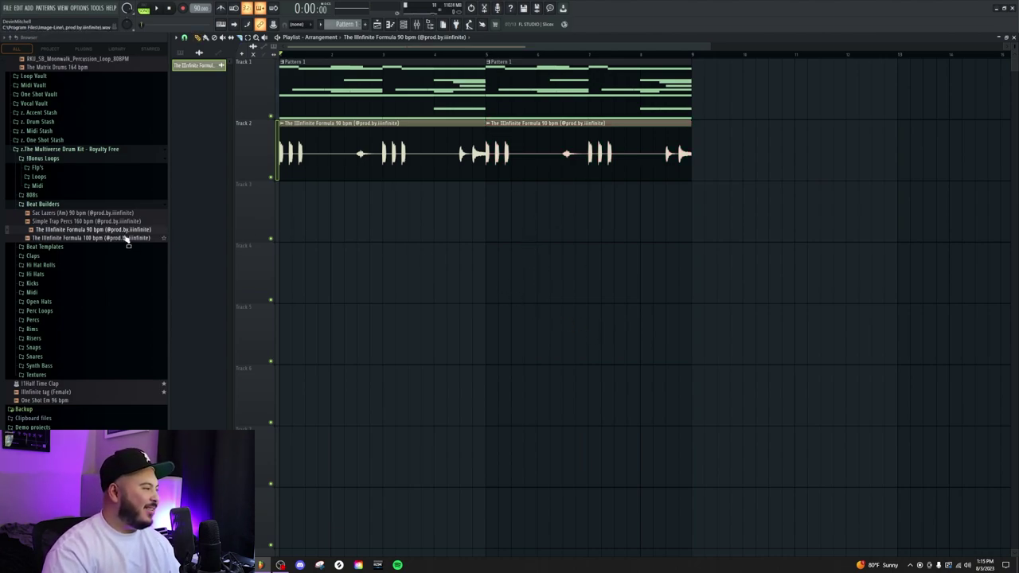
Route the mixer tracks from Analog Lab V through VOX MIX only to Insert 15
key(F6)
key(F9)
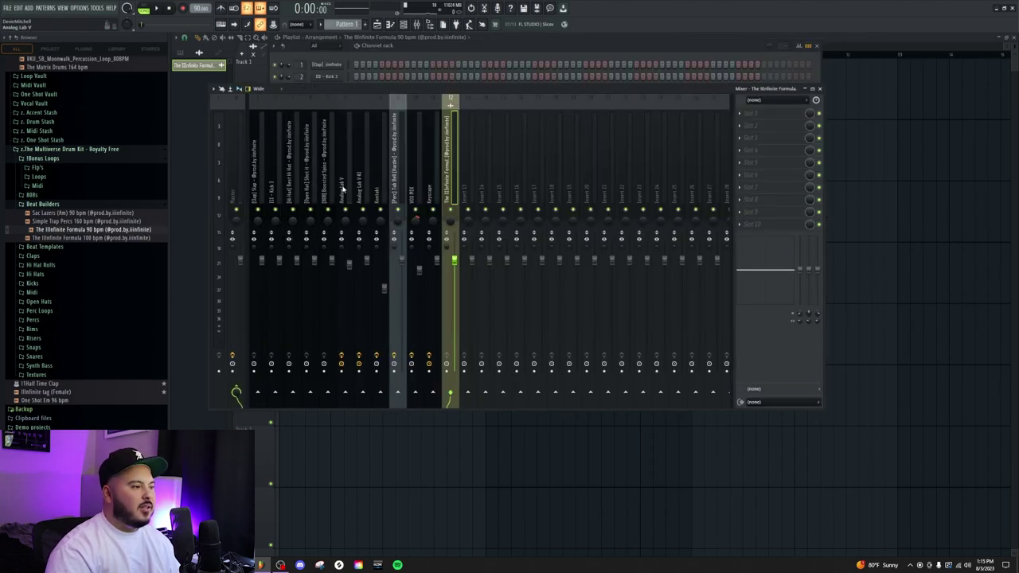
drag(344, 188, 415, 196)
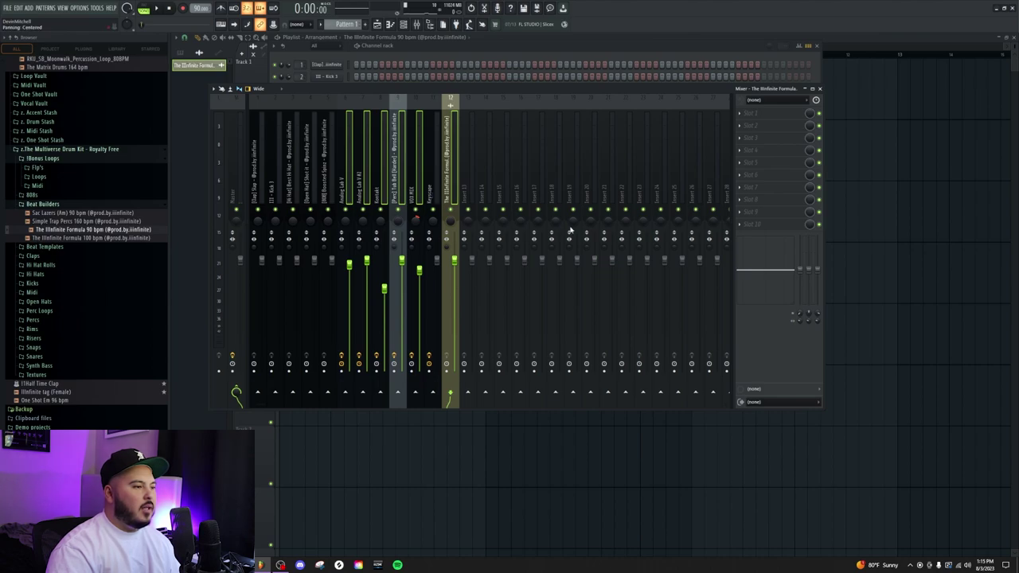
right_click(504, 394)
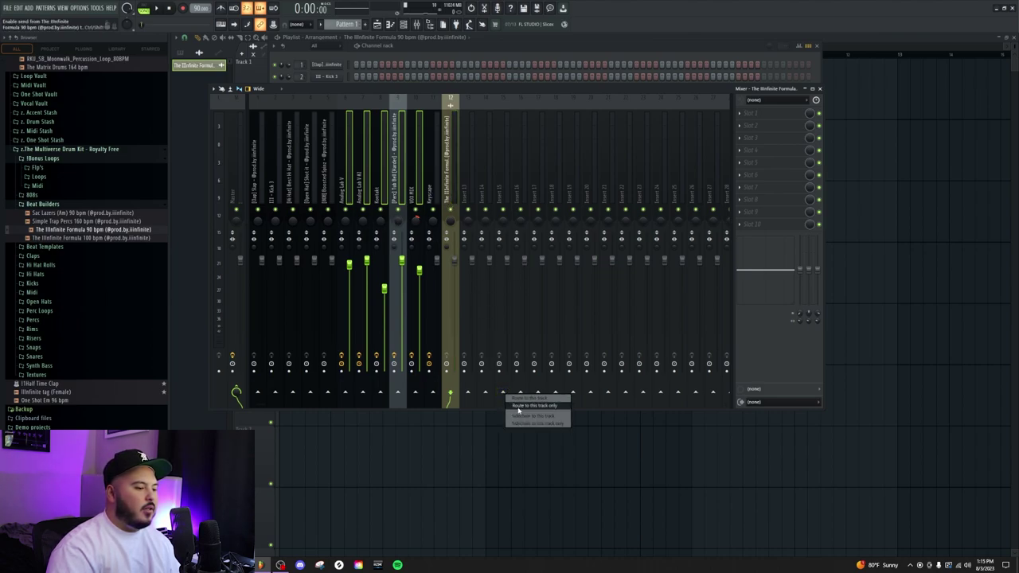
click(518, 406)
Check the mixer routing of Insert 15 and each melody instrument track from Keyscape back to Analog Lab V
click(504, 168)
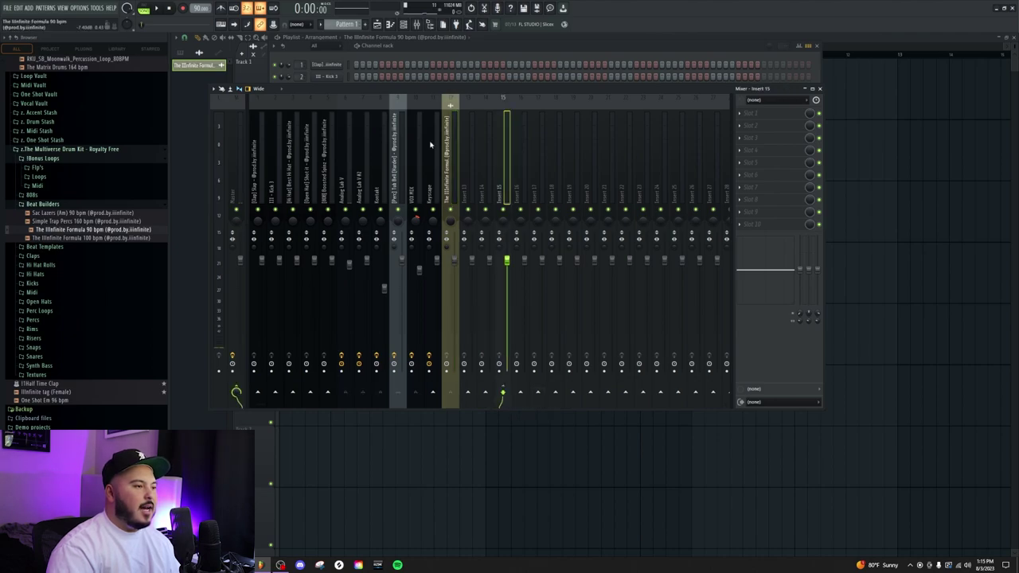
click(398, 159)
click(416, 162)
click(427, 165)
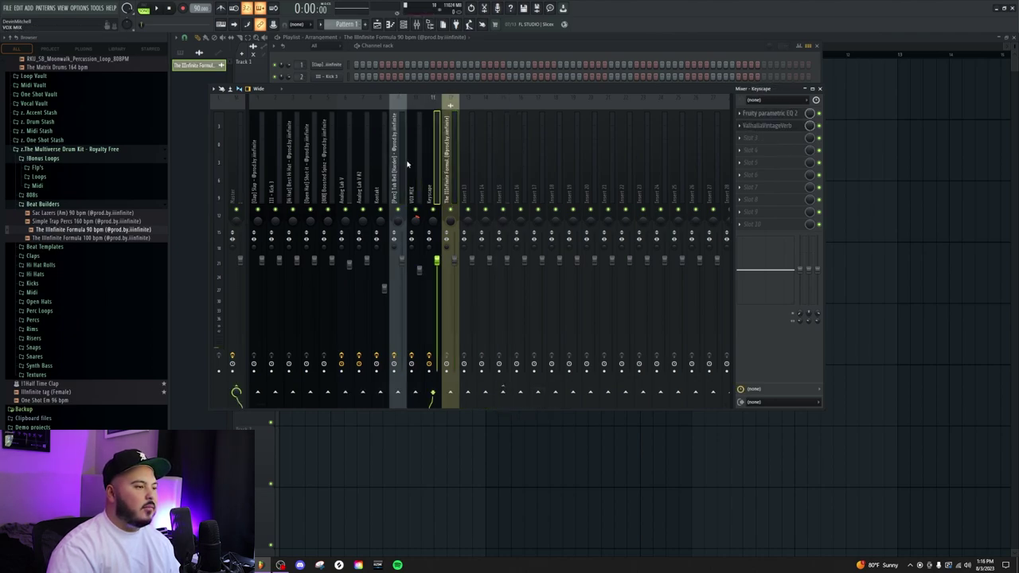
key(Left)
key(Left)
key(Left)
key(Left)
key(Left)
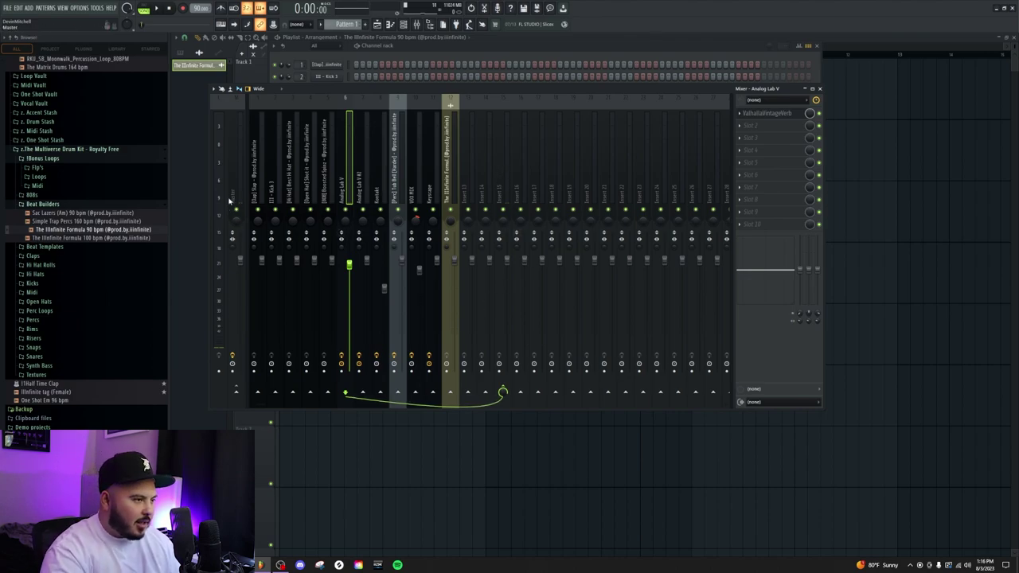
Rename mixer track Insert 15 as MELODY SEND
click(499, 181)
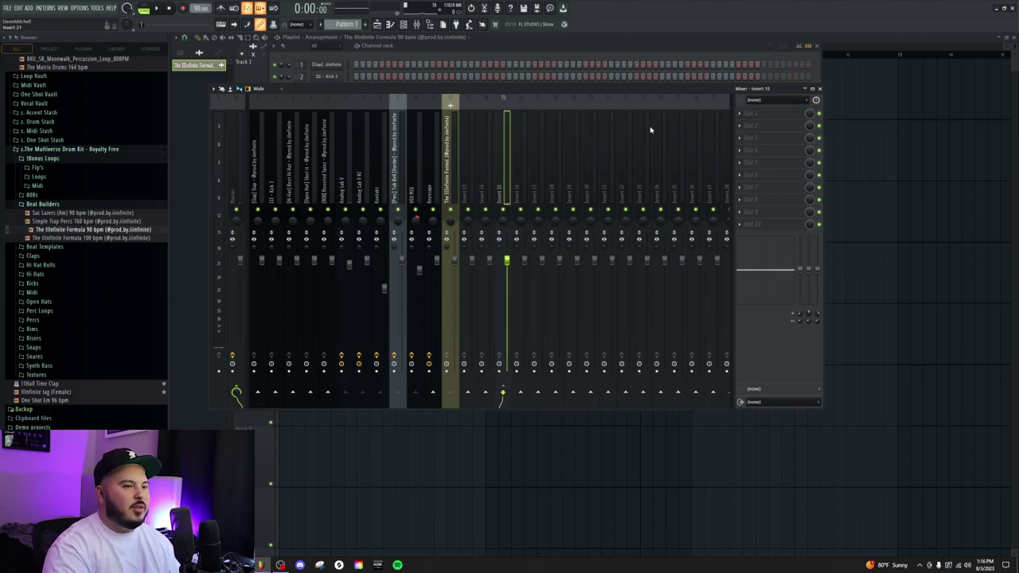
right_click(501, 137)
click(532, 106)
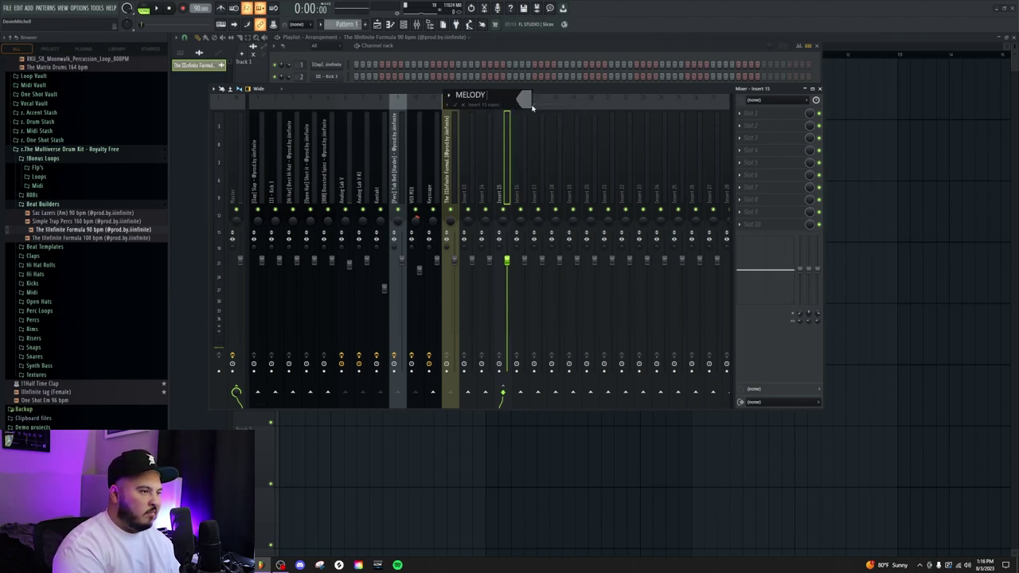
text(MELODY SEND)
key(Return)
Add Fruity Parametric EQ 2 to MELODY SEND, load its 20Hz + 18kHz cut preset, and move the low cut to a higher frequency
click(769, 116)
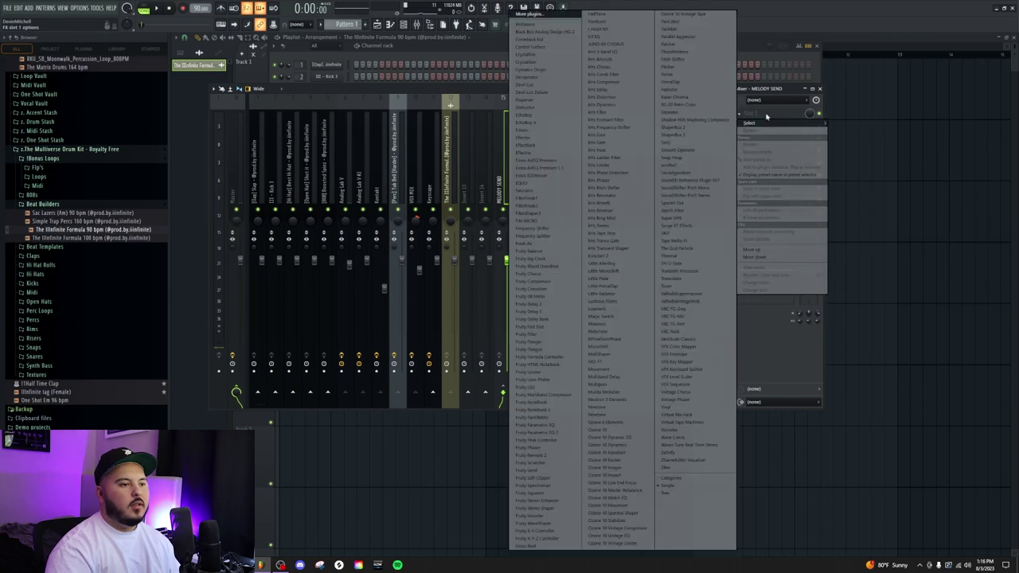
click(545, 432)
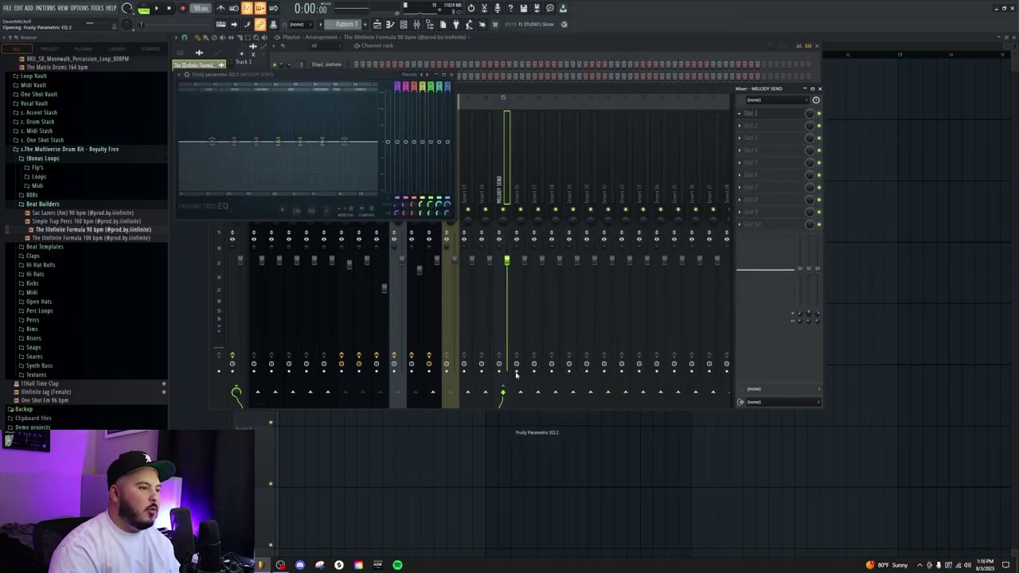
click(427, 75)
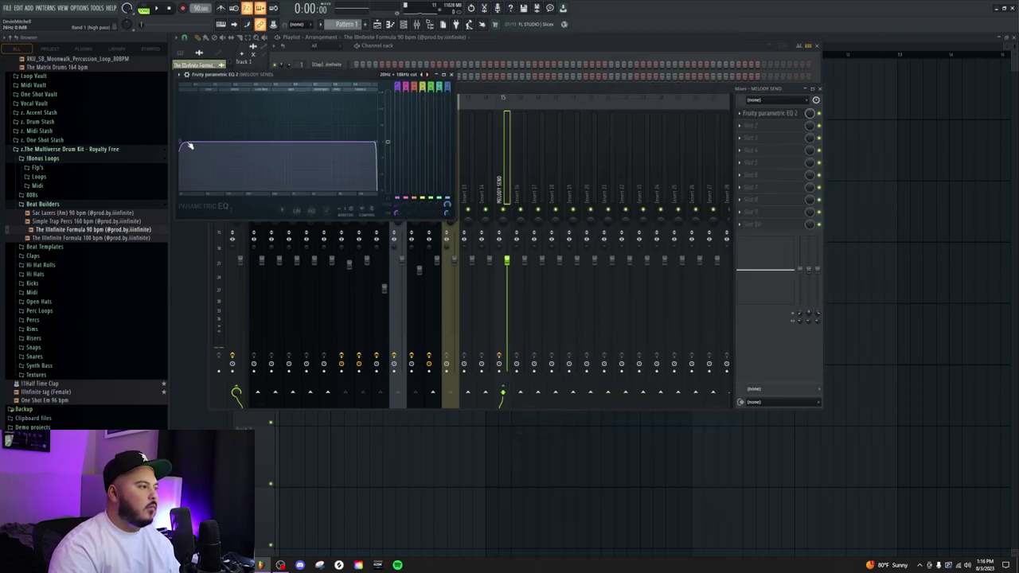
drag(189, 147, 230, 145)
Open [808] Anomaly from the Multiverse kit's 808s folder in a new channel of the channel rack
click(510, 54)
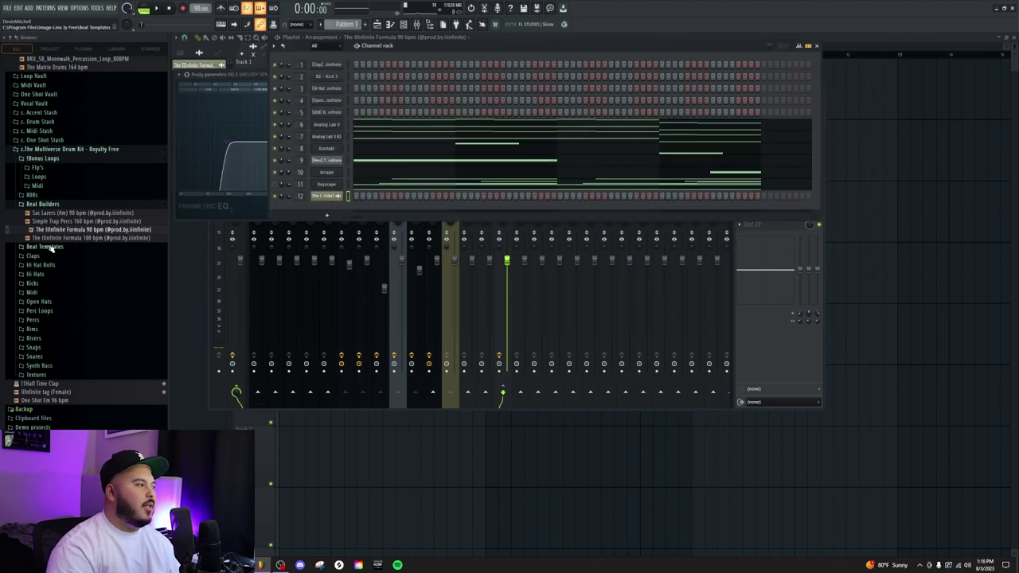
click(59, 206)
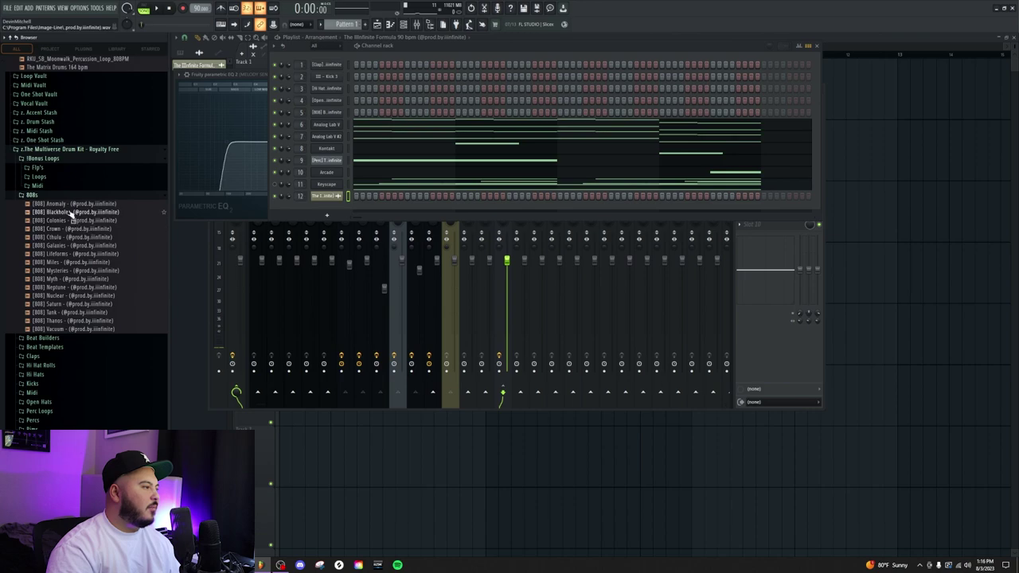
right_click(72, 206)
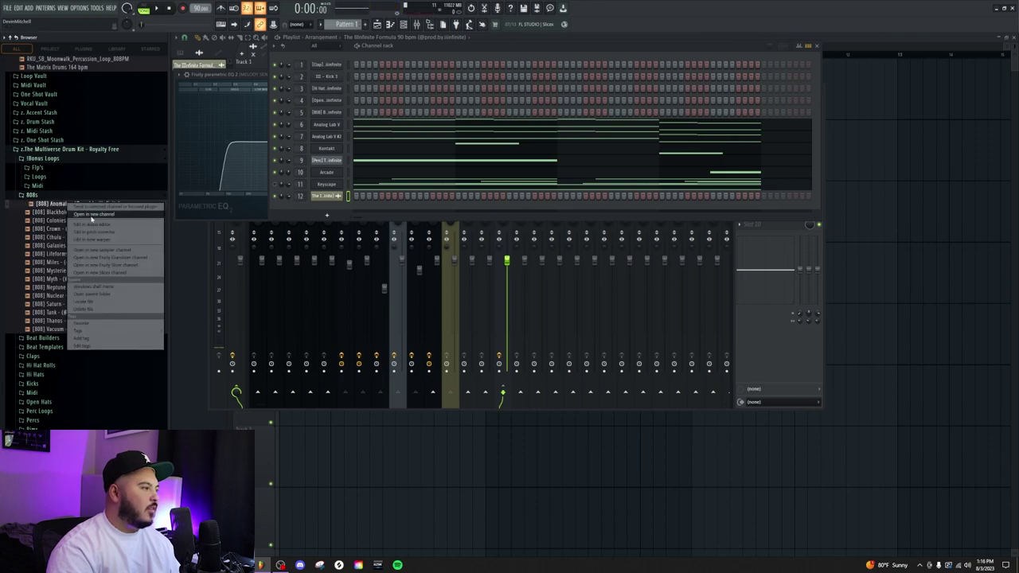
click(93, 215)
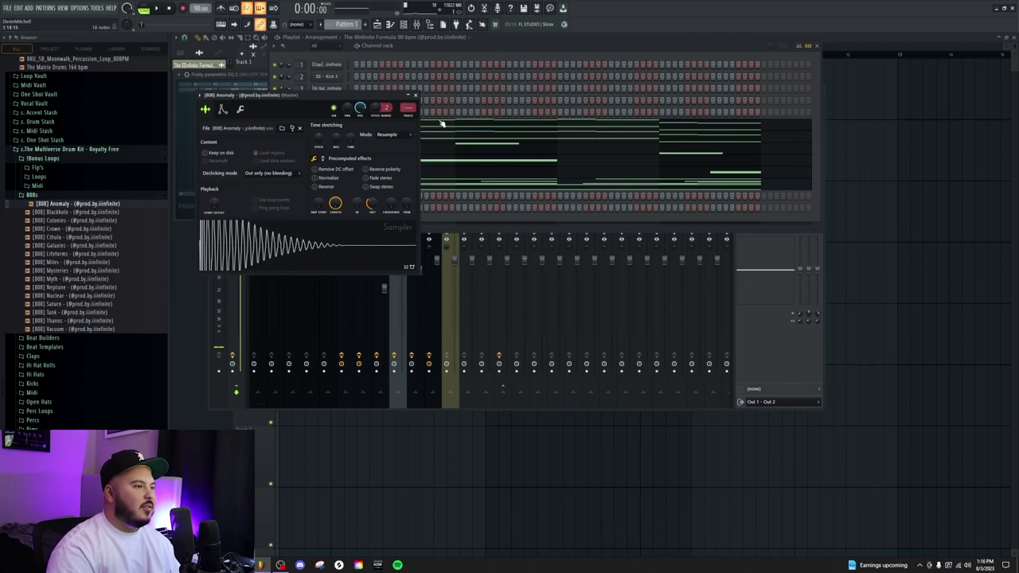
Enter a six-step C5 note at the start of the [808] Anomaly piano roll and check the channel in the rack
click(414, 117)
key(F7)
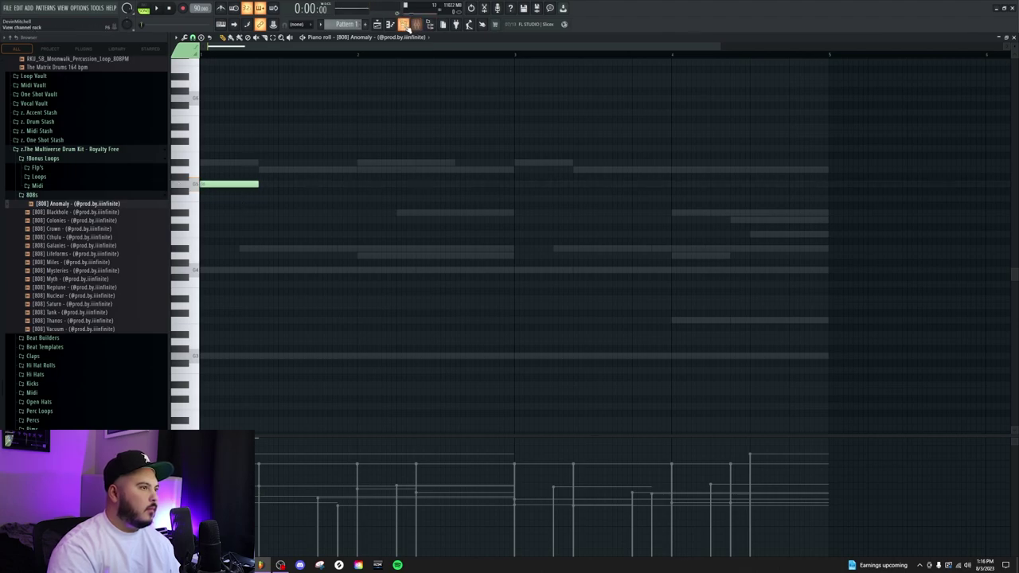
click(403, 25)
right_click(326, 208)
key(Escape)
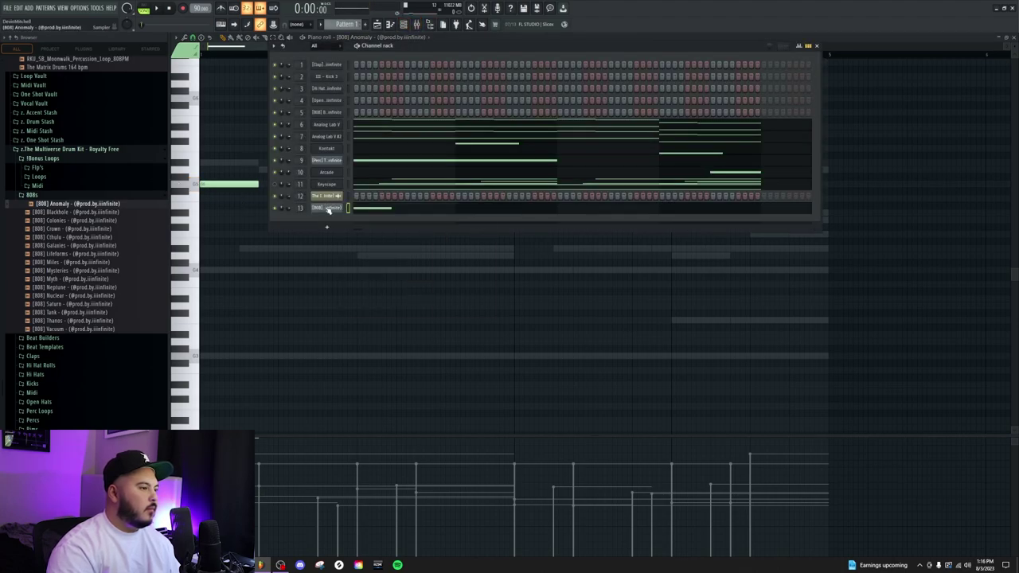
click(327, 208)
click(527, 337)
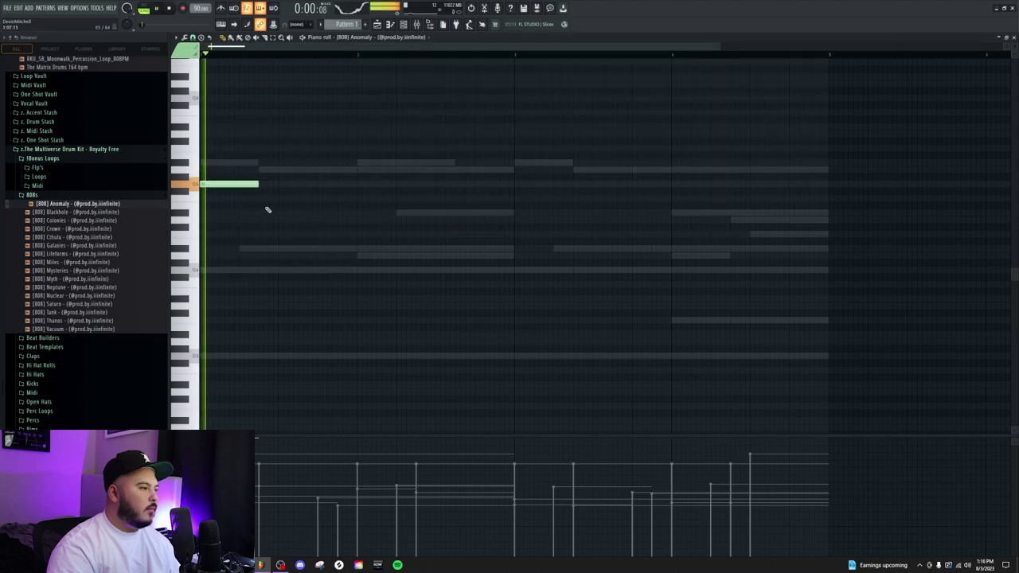
Build the Anomaly 808 line in bar 1 from consecutive three-step C5 notes and play it back with the melody
scroll(262, 212, up, 2)
key(space)
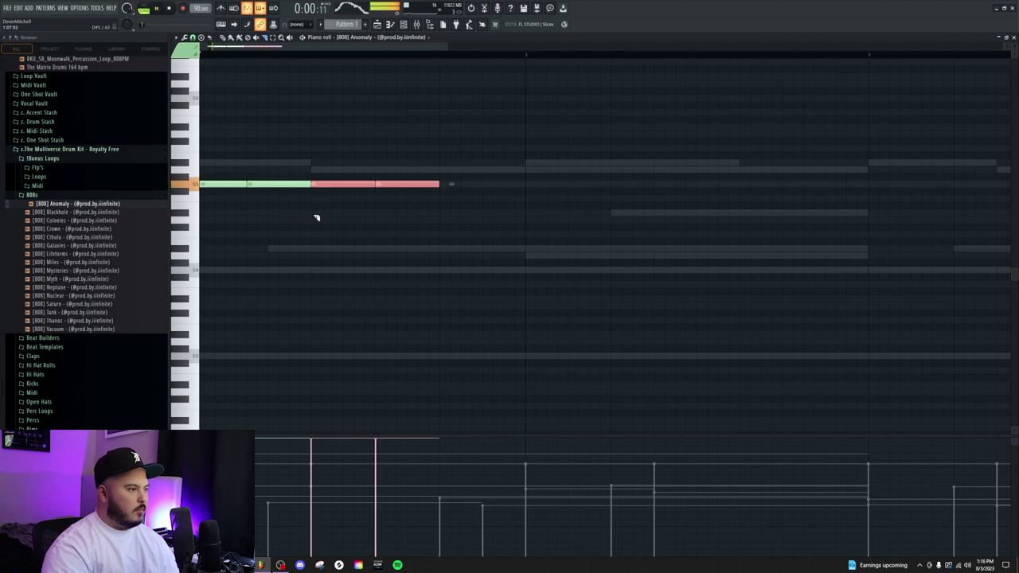
key(space)
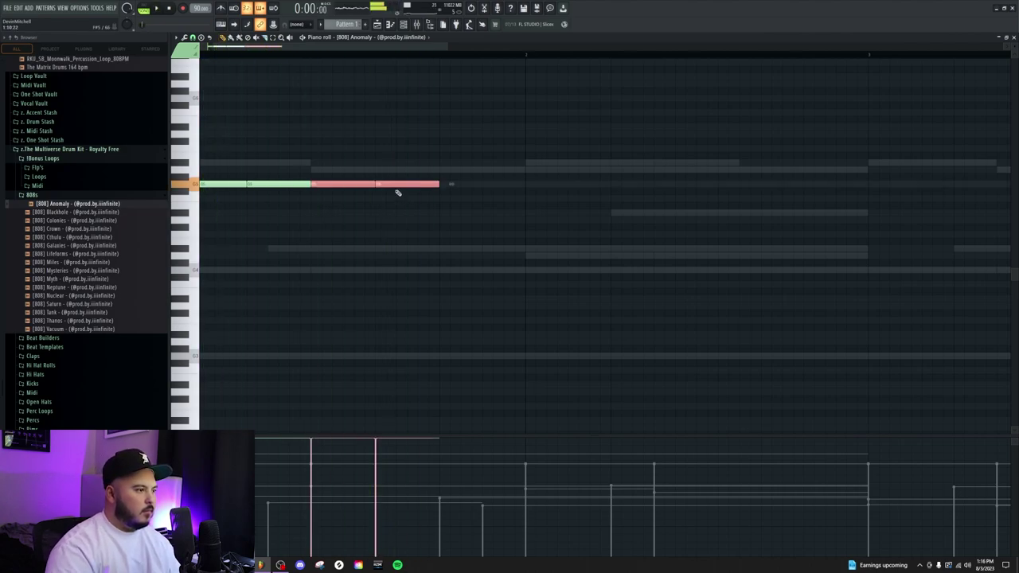
click(404, 24)
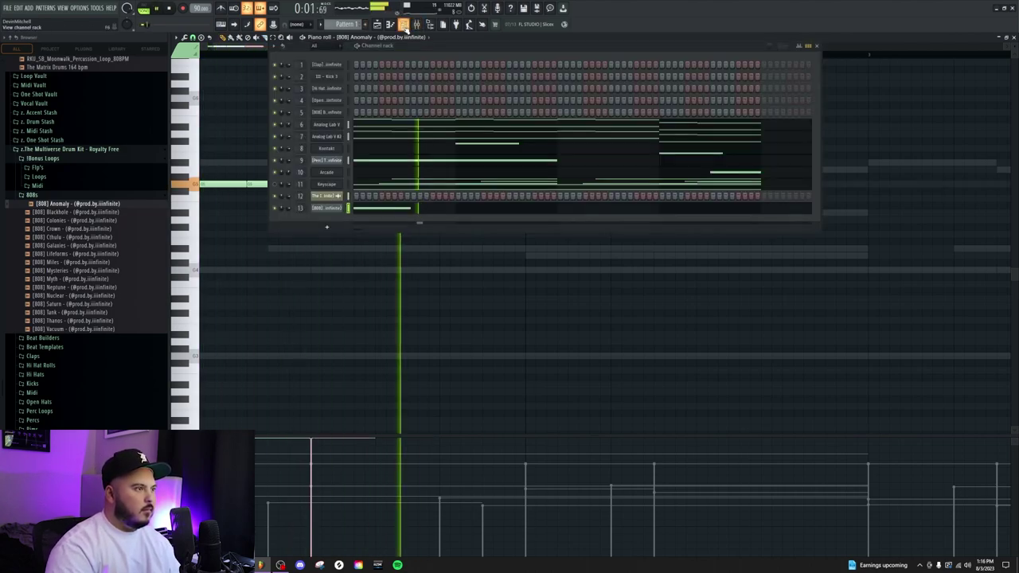
Inspect the sampler settings of the [808] Anomaly channel and stop playback
click(335, 210)
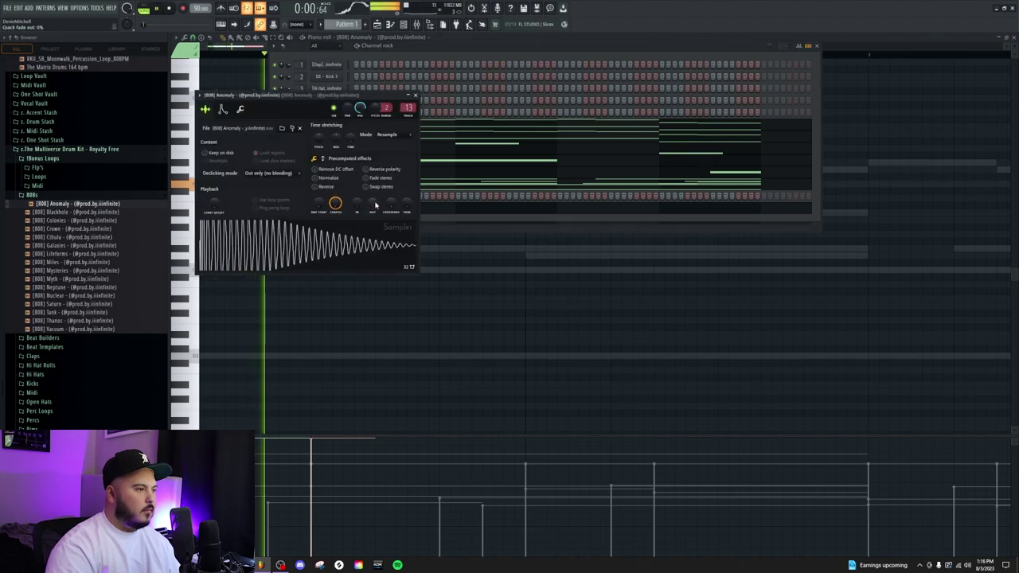
click(472, 223)
key(space)
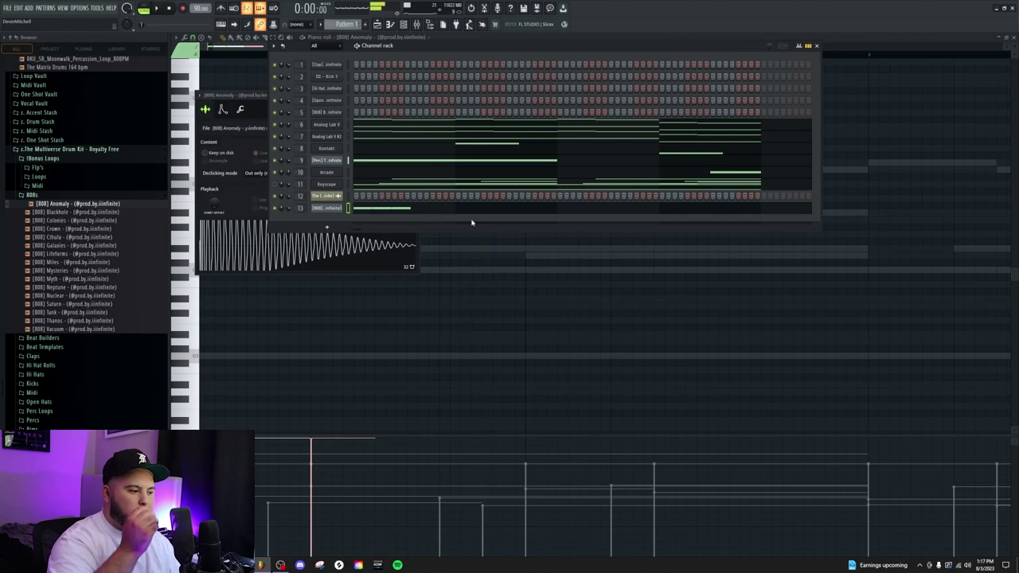
Add a G5 note at the start of bar 2 and two short A5 notes near its end to the 808 line
key(F7)
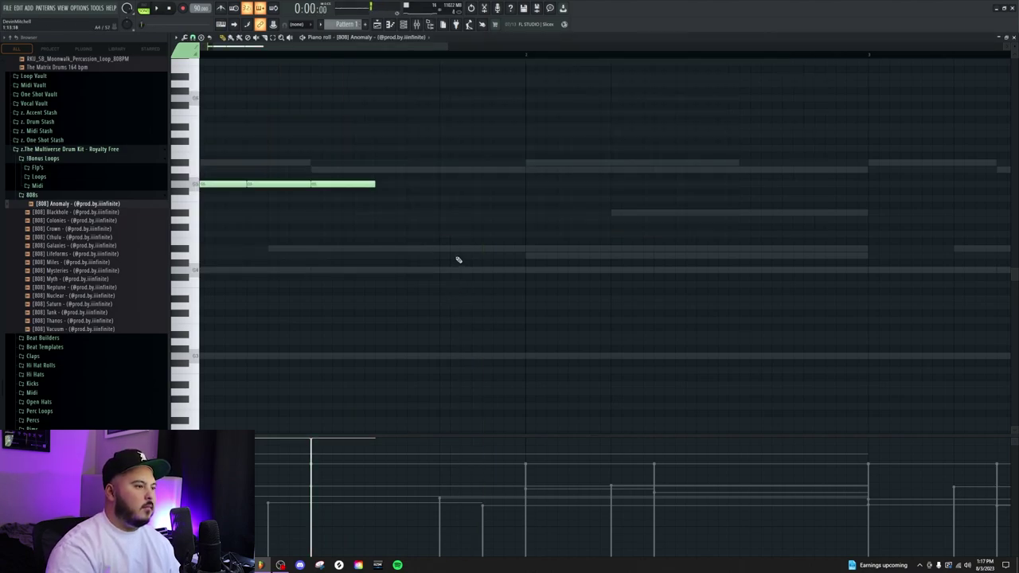
scroll(424, 294, down, 2)
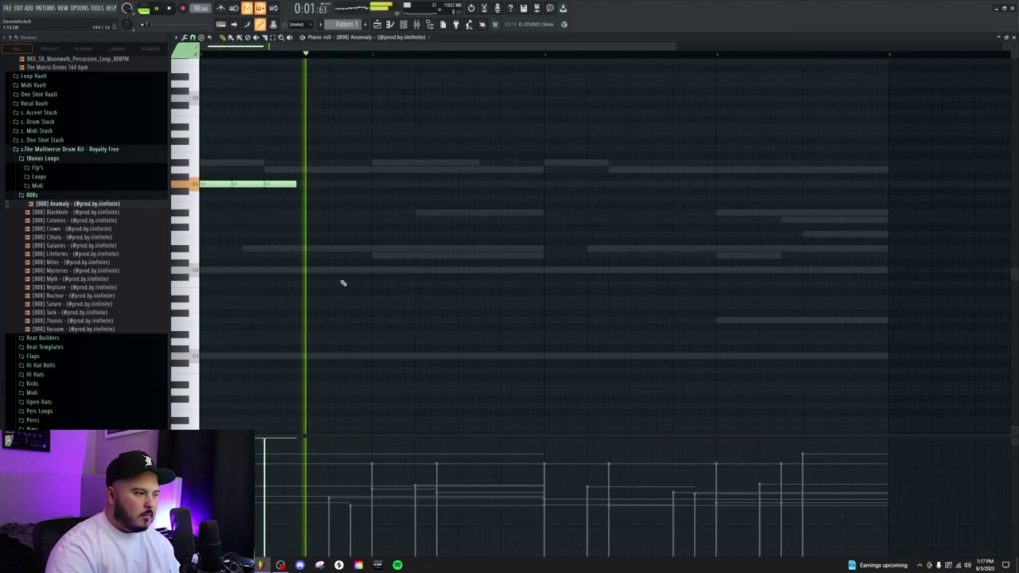
click(372, 185)
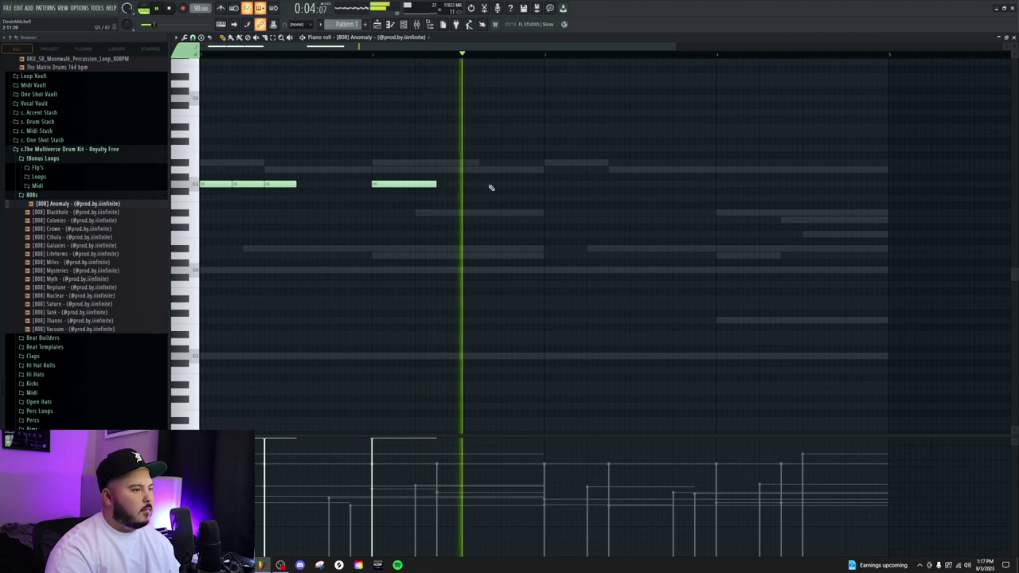
key(space)
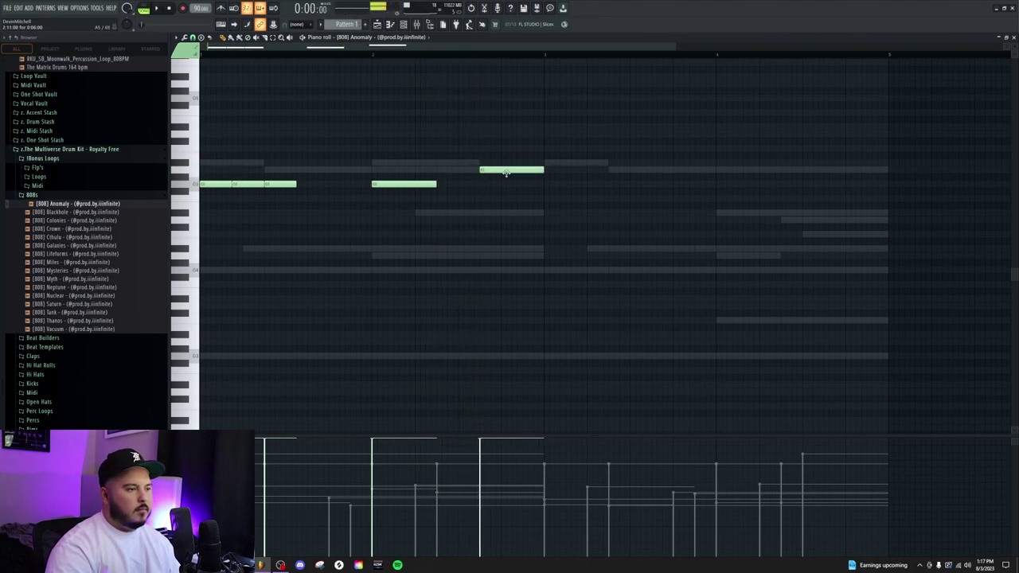
key(space)
drag(545, 171, 500, 176)
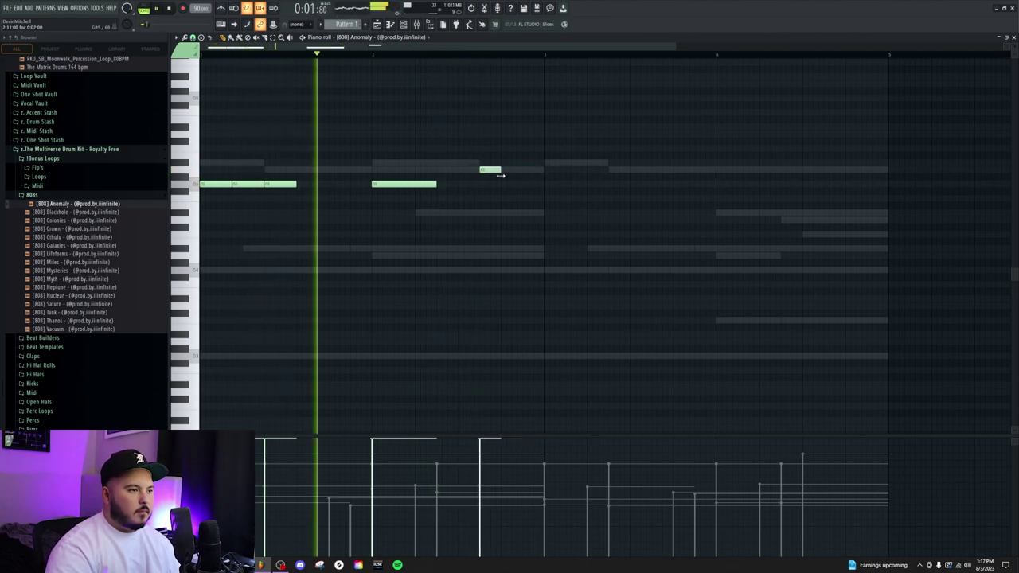
click(512, 170)
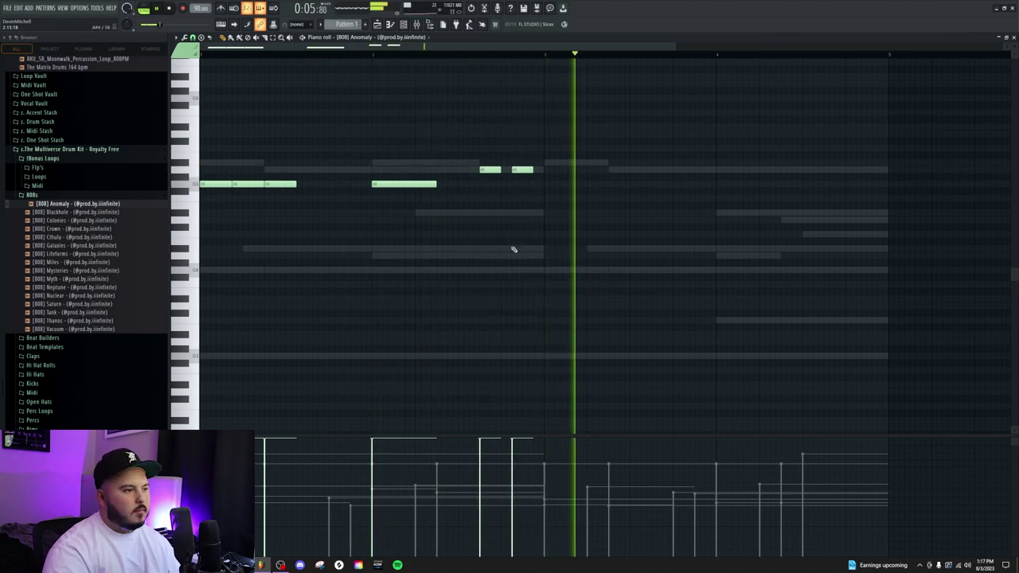
Duplicate the two-bar 808 phrase into bars 3 and 4 and play it from the start
key(ctrl+a)
scroll(514, 249, up, 4)
key(ctrl+b)
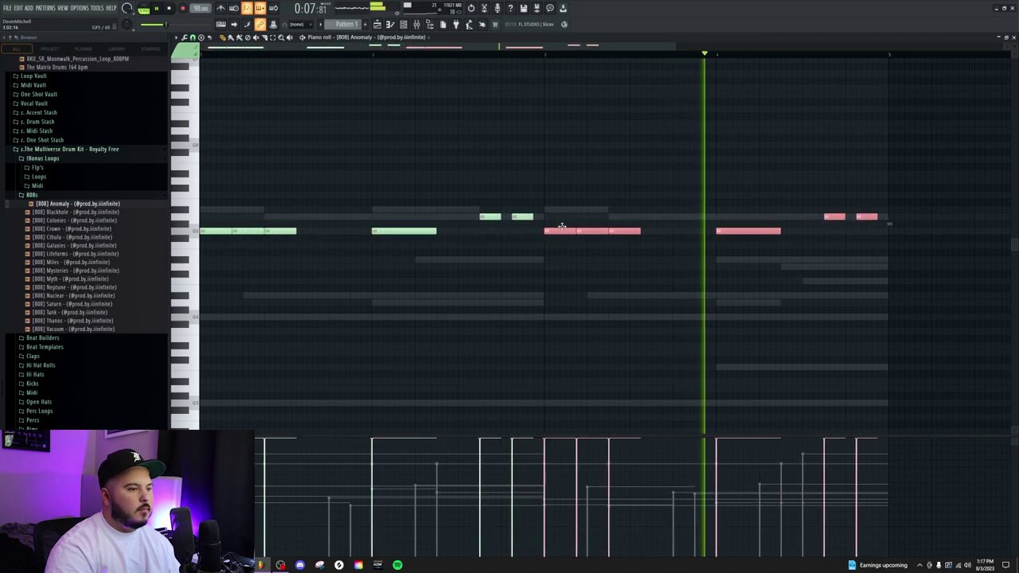
click(829, 340)
key(space)
Move the first 808 note of bar 4 down seven semitones to C5 while listening to the pattern
scroll(803, 326, down, 1)
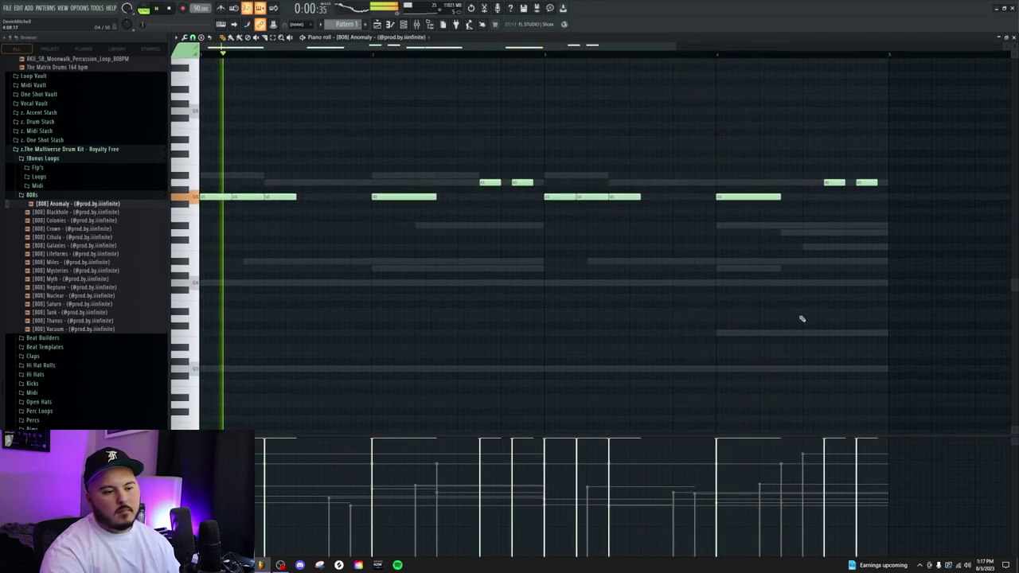
click(752, 210)
key(Down)
key(Down)
key(Down)
key(Down)
key(Down)
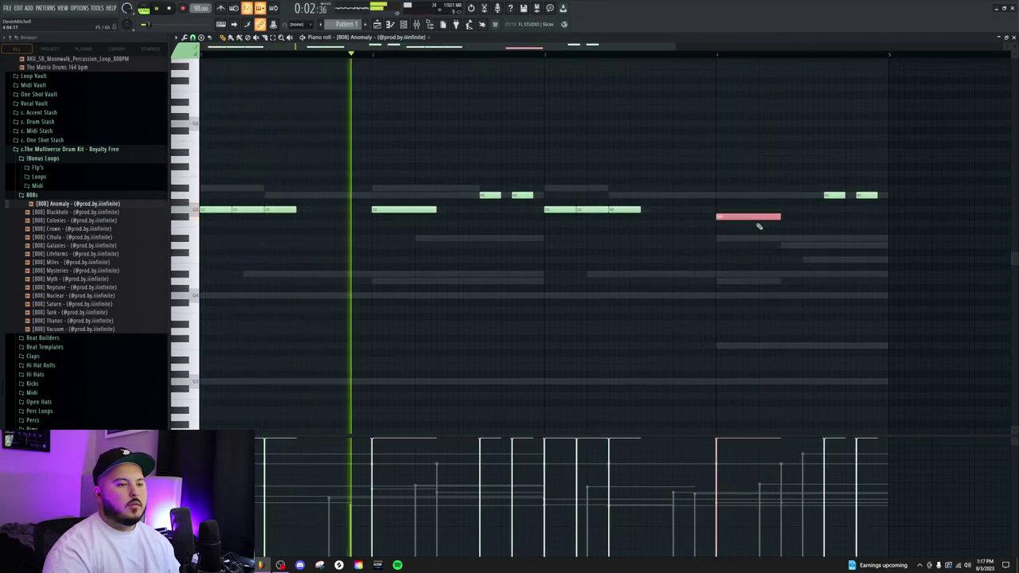
scroll(756, 235, down, 3)
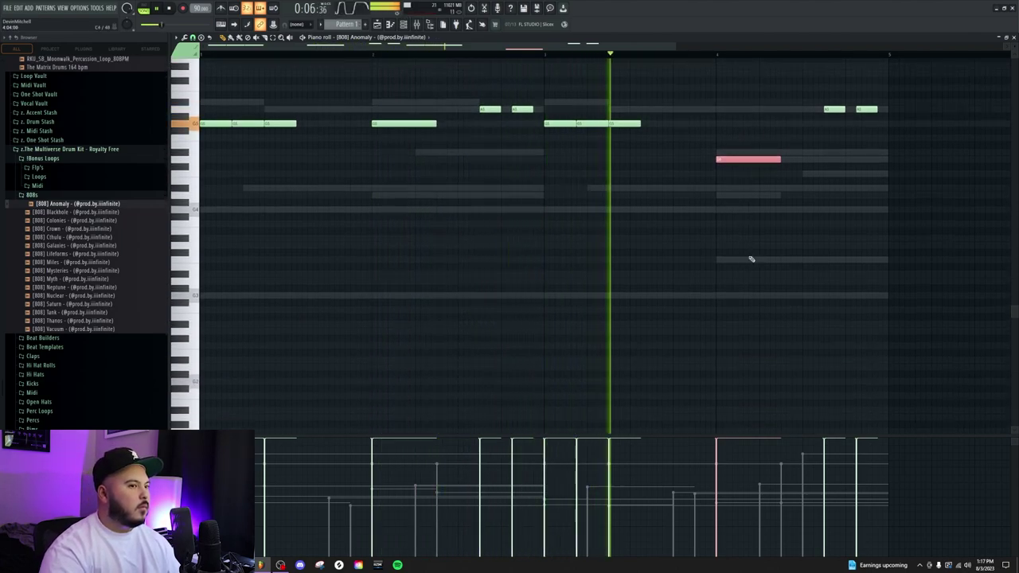
key(Down)
key(Down)
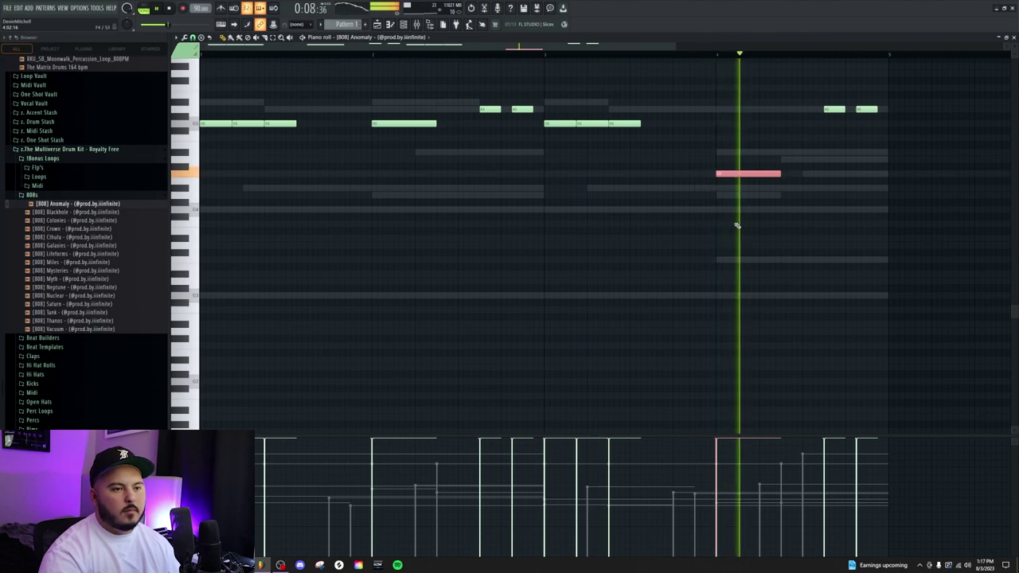
key(space)
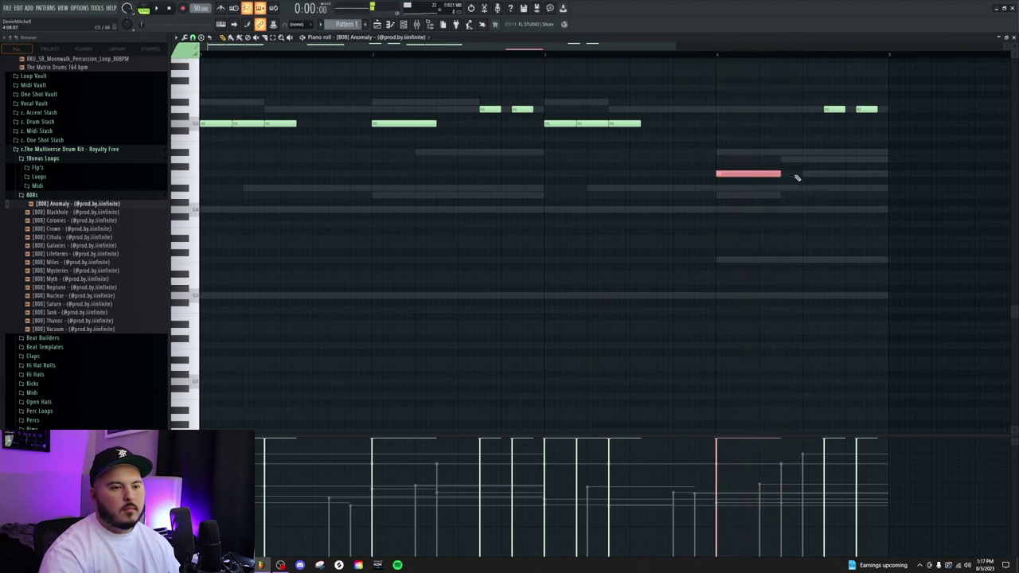
Add a short C5 note directly after the long C5 note in bar 4 and audition that bar
scroll(800, 178, up, 2)
key(space)
scroll(749, 203, up, 1)
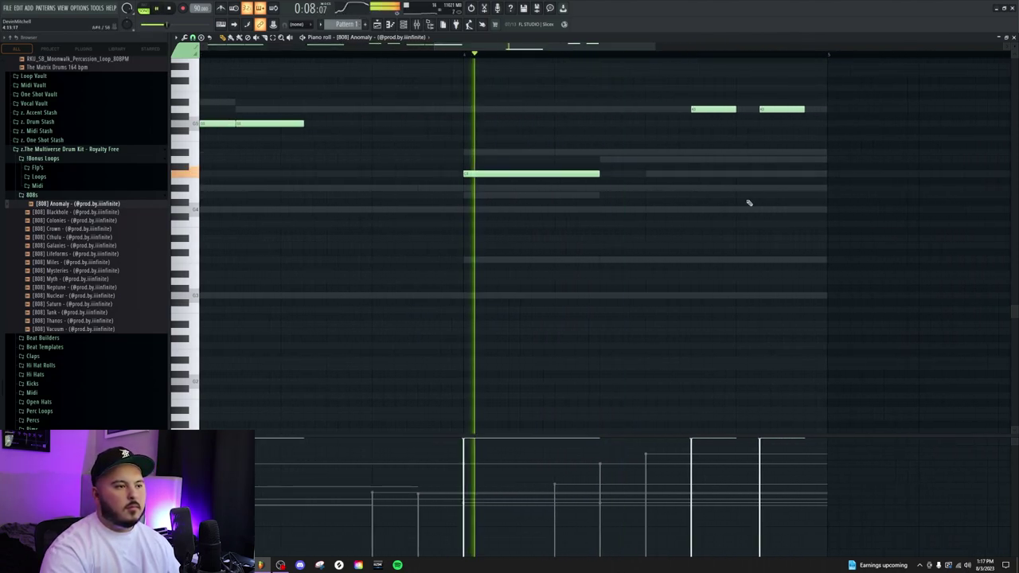
key(space)
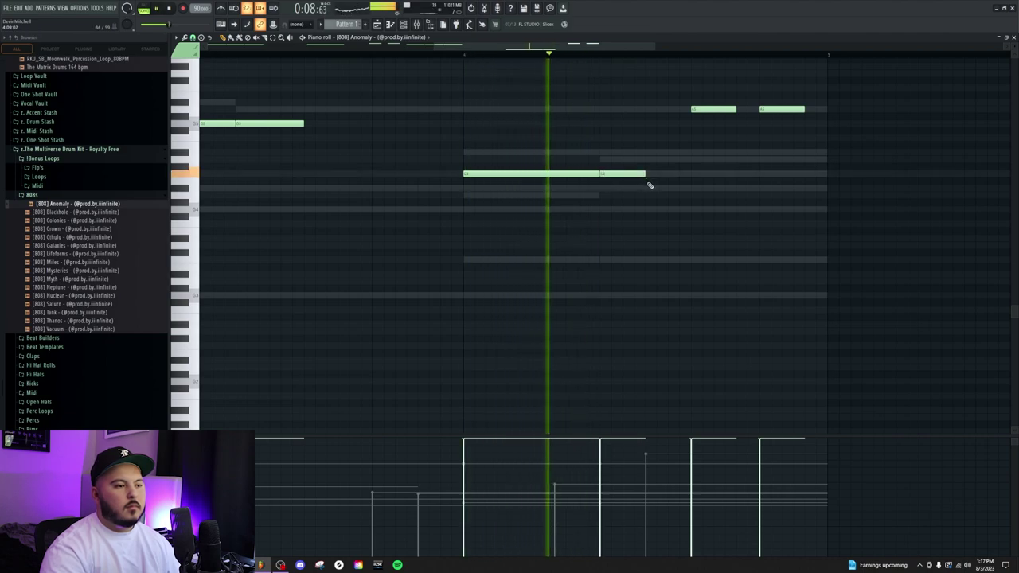
key(space)
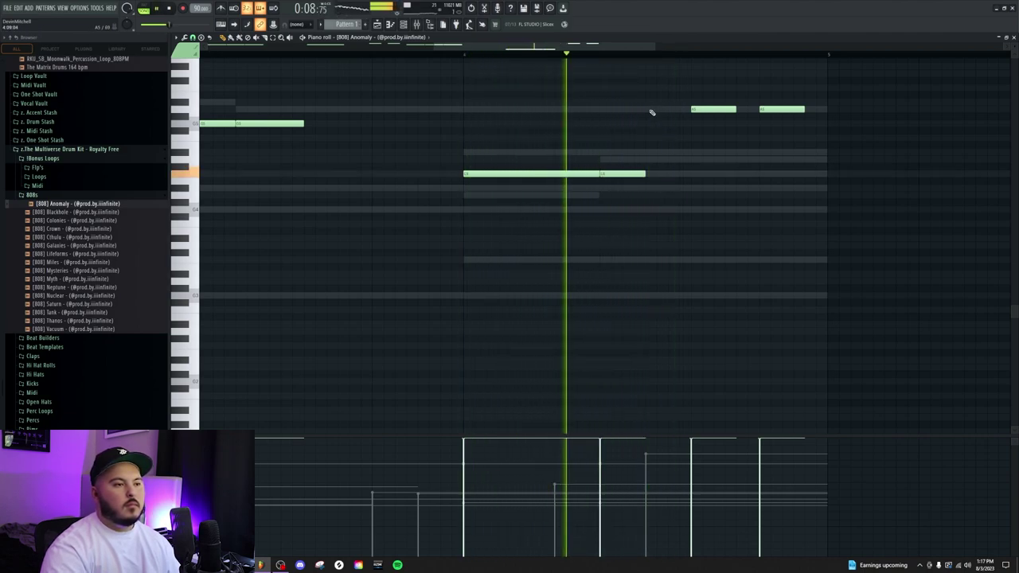
Slice the first A5 note near the end of bar 4 in half and audition the bar
key(space)
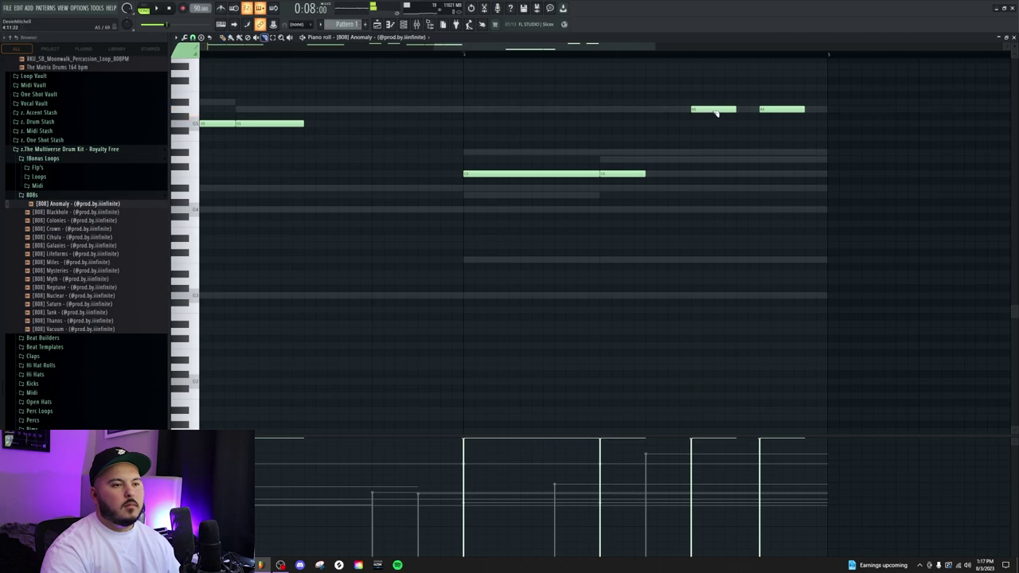
key(space)
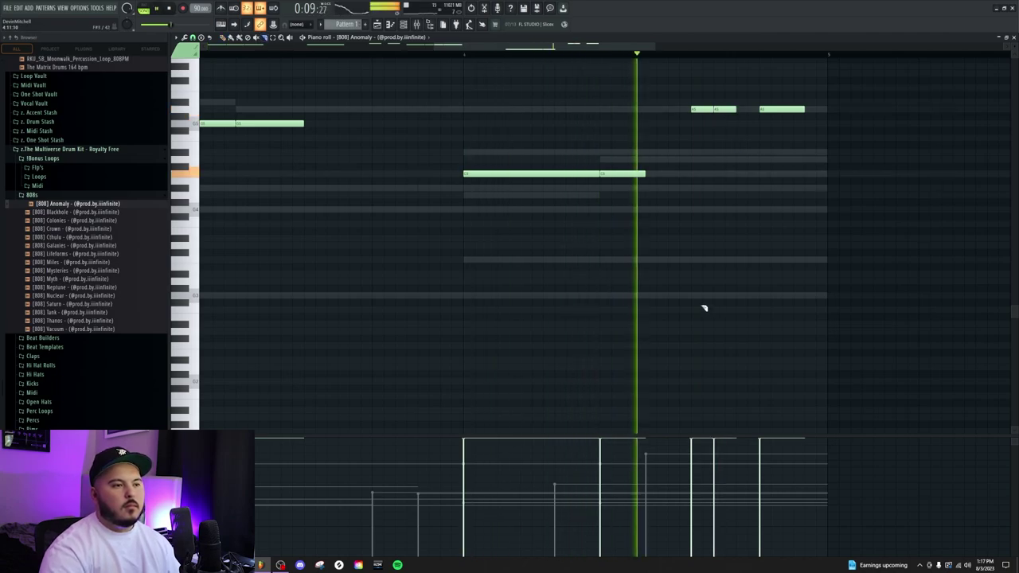
key(space)
key(space)
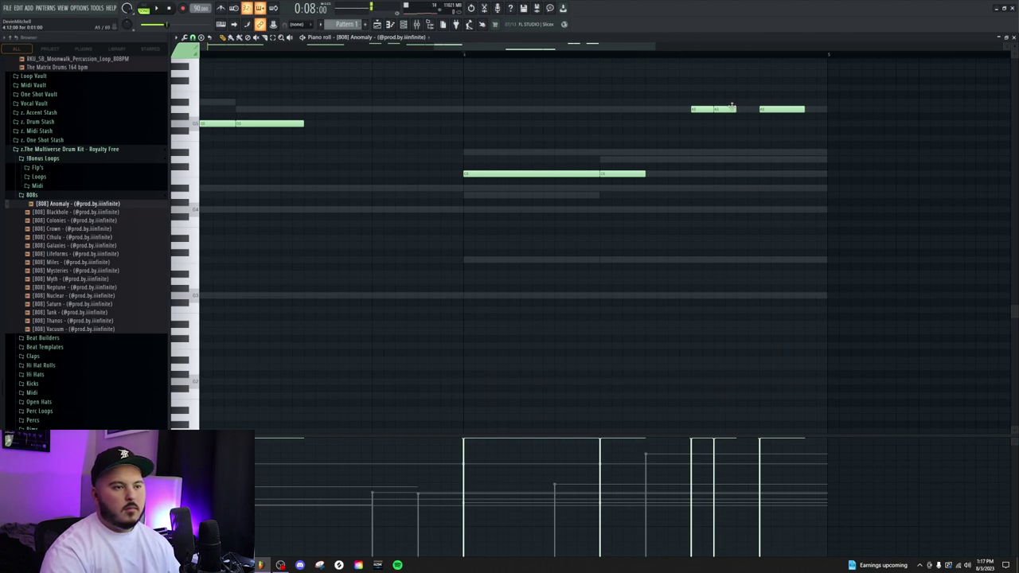
Turn the last note of bar 4 into a slide note on D5, extending it and the preceding A5 note to the bar's end
double_click(764, 108)
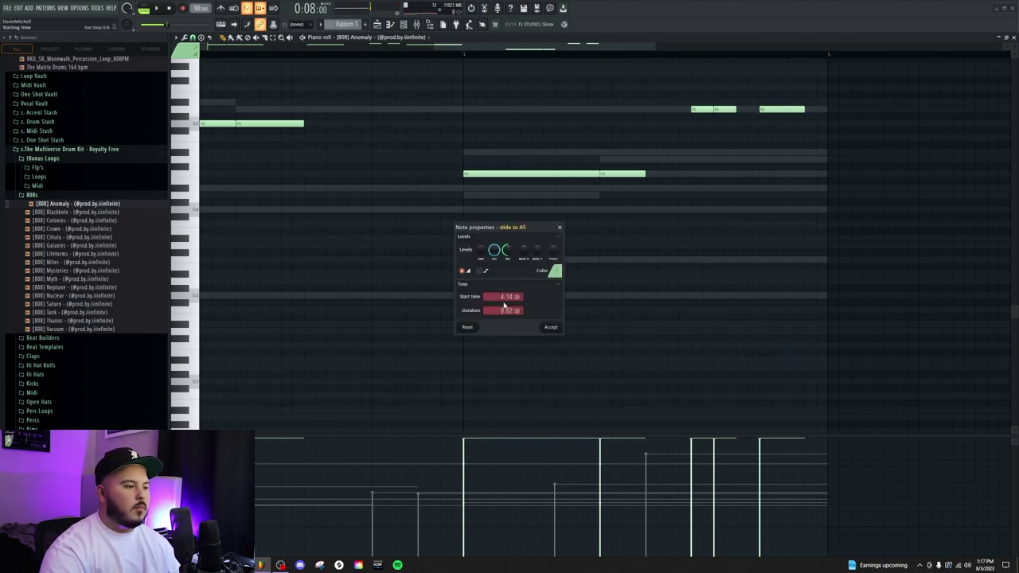
click(548, 327)
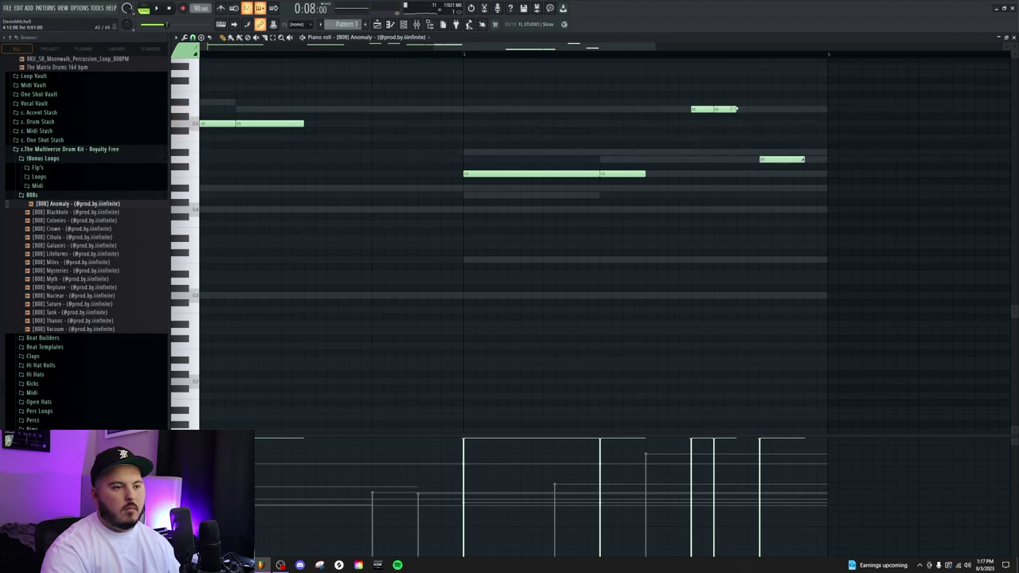
key(space)
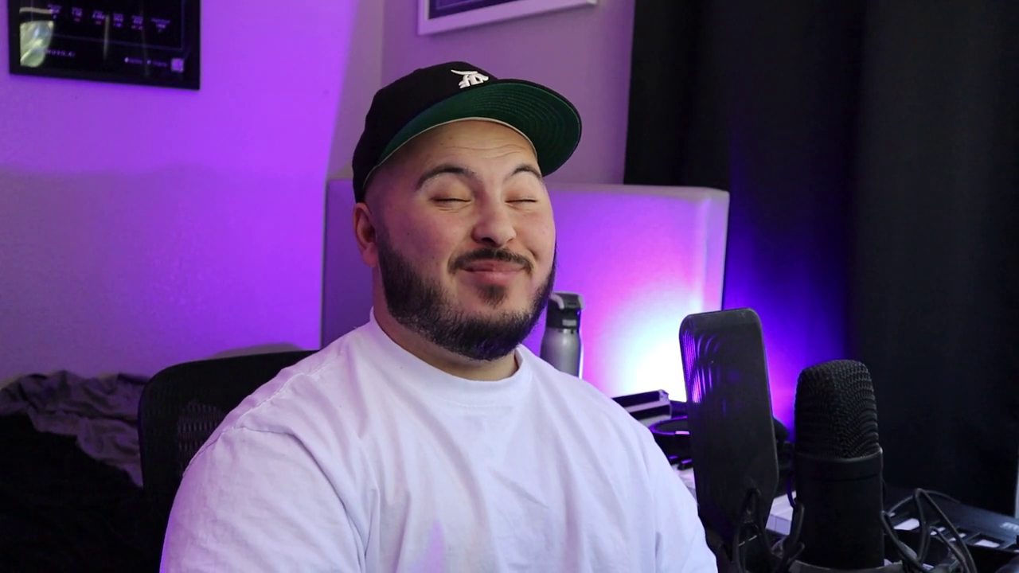
drag(815, 135, 784, 251)
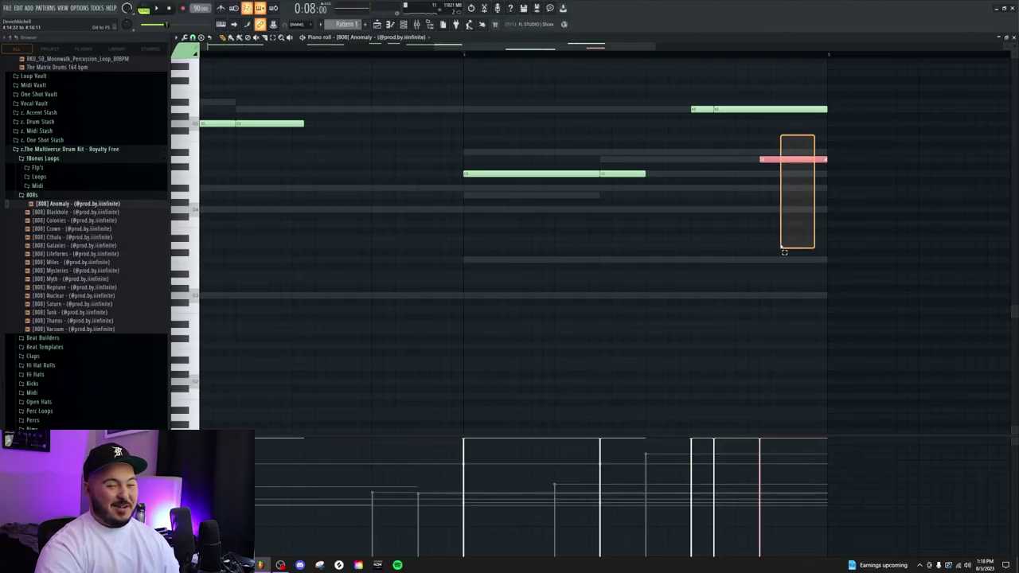
scroll(741, 215, down, 4)
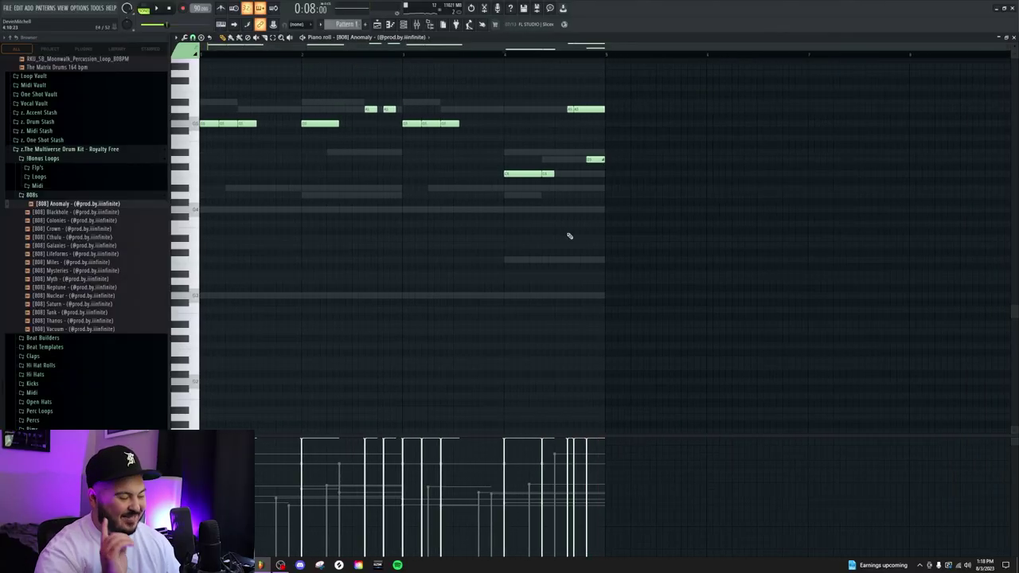
scroll(568, 236, up, 4)
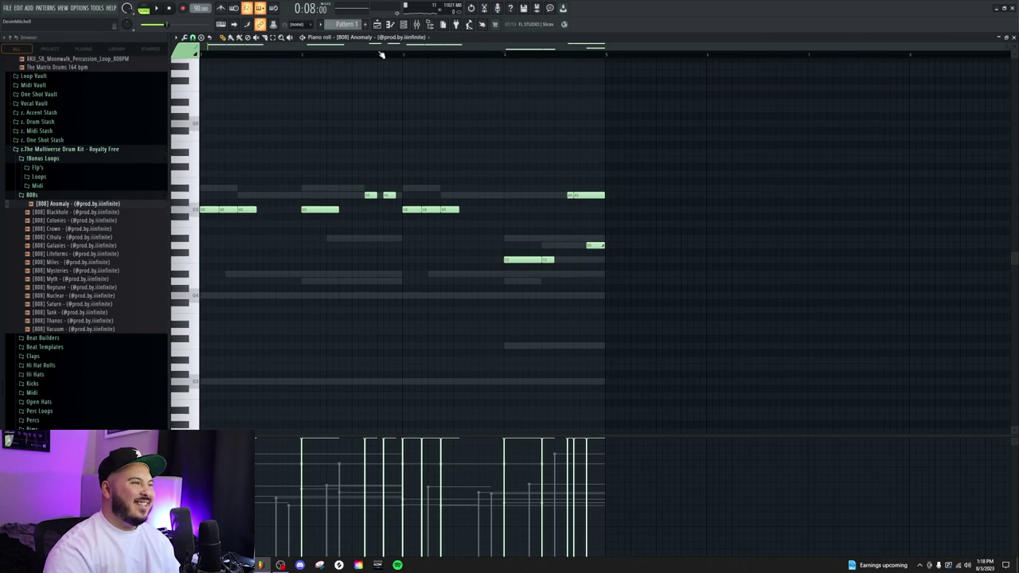
Load the [Hi Hat] Debris sample from the Multiverse kit into the hi-hat channel, channel 3
click(402, 25)
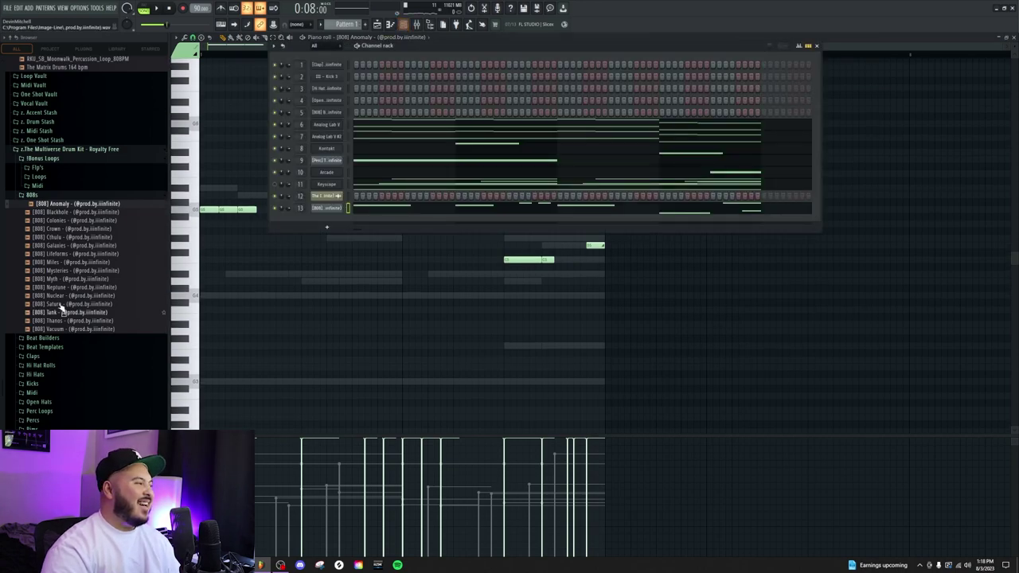
click(54, 198)
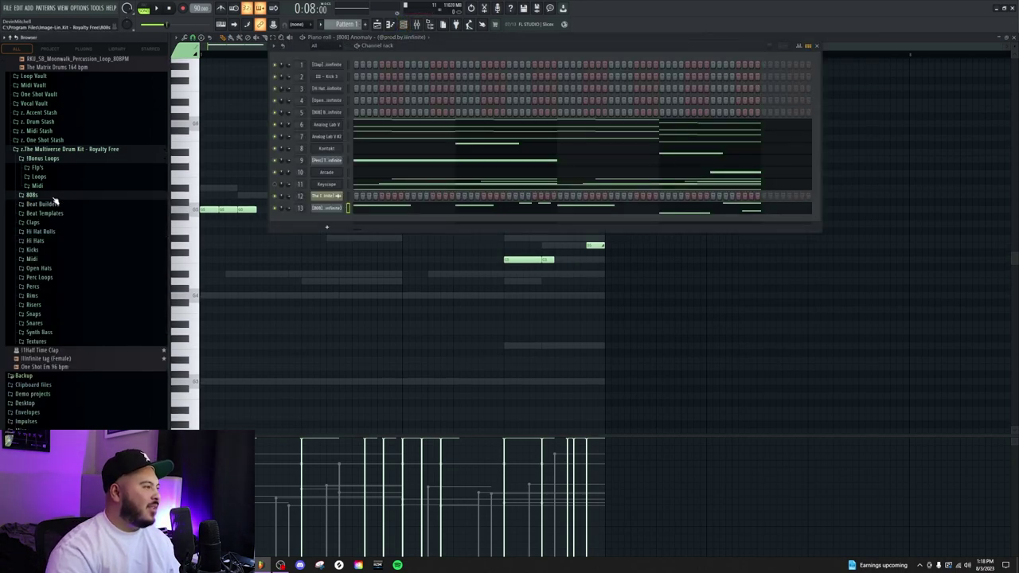
click(38, 241)
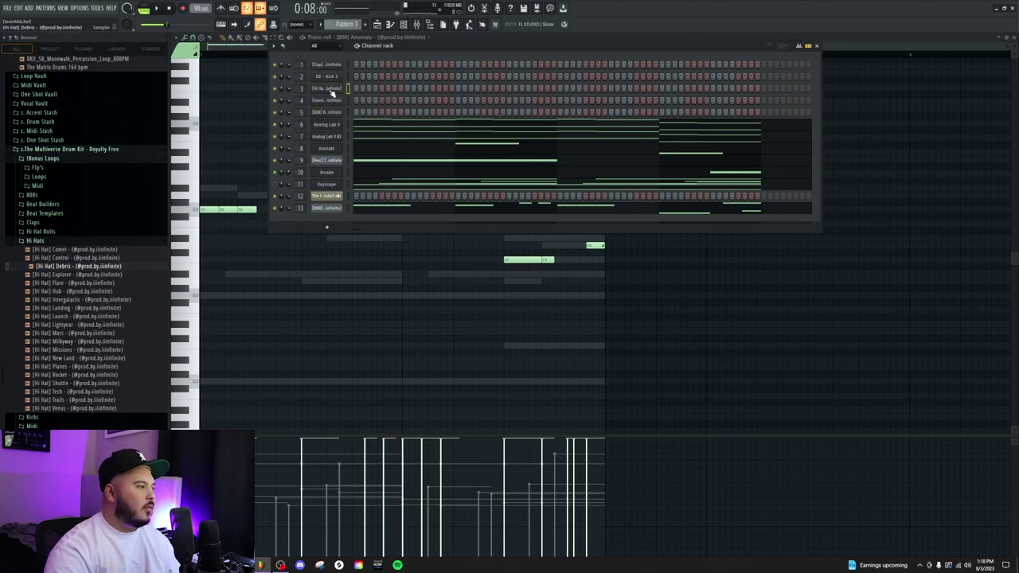
Load the [Rim] Constellations sample into channel 1 and place a single [Rim] Dust hit late in bar 1
click(46, 241)
click(36, 295)
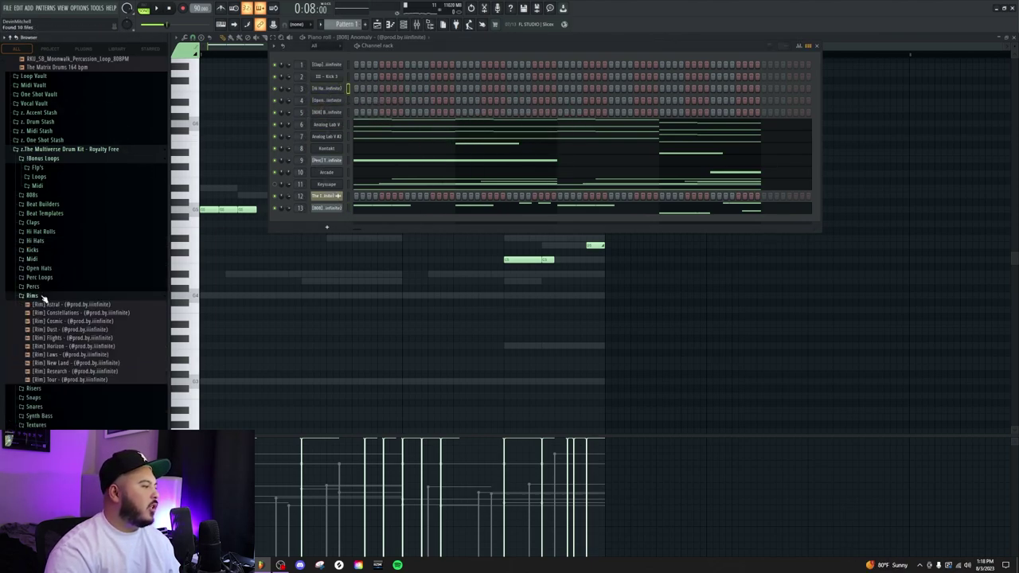
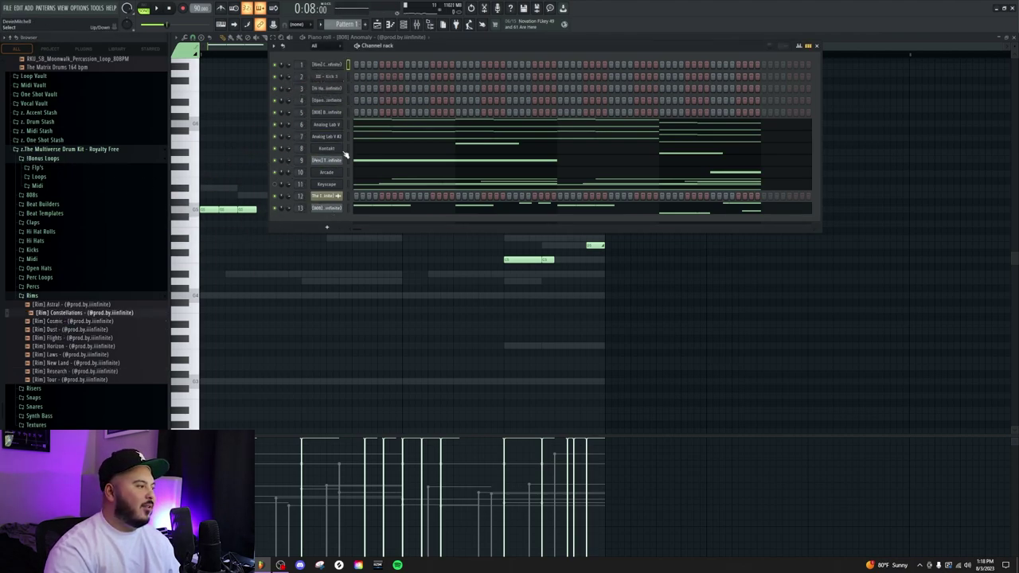
scroll(46, 339, down, 4)
click(46, 335)
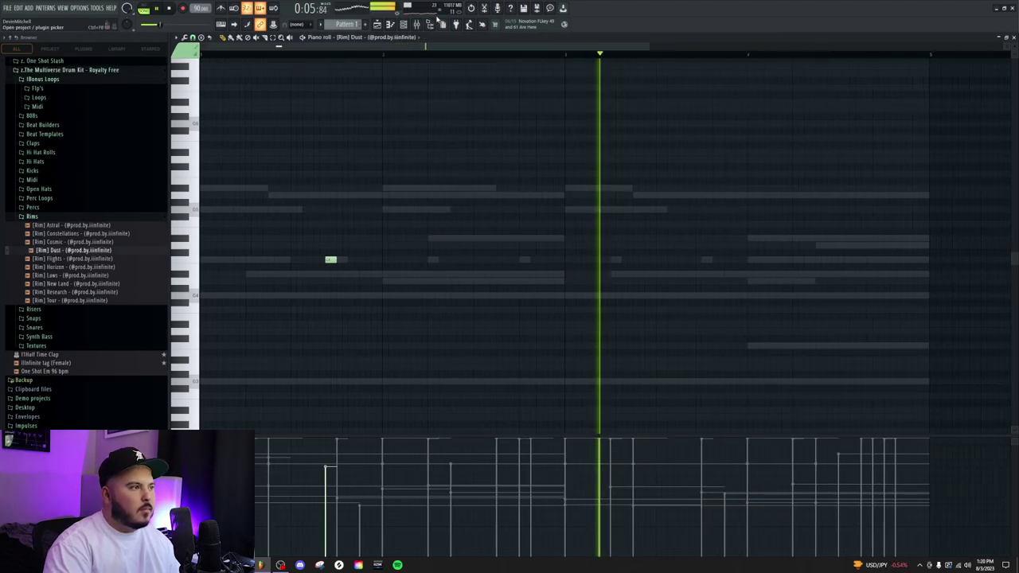
Add extra [Rim] Constellations hits on C5 just before the last hits of bars 2 and 4
click(346, 37)
click(391, 67)
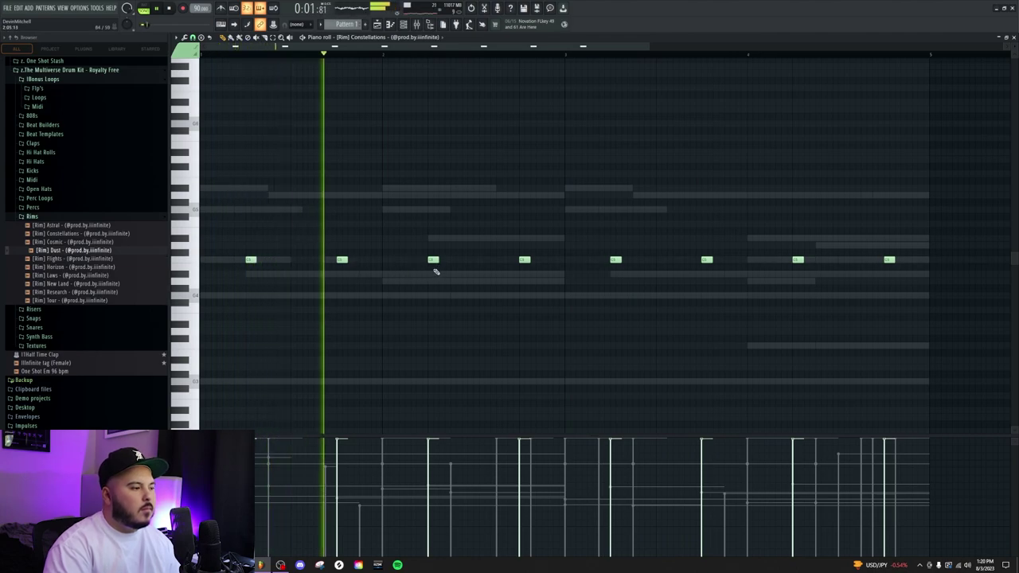
click(500, 260)
drag(500, 260, 489, 260)
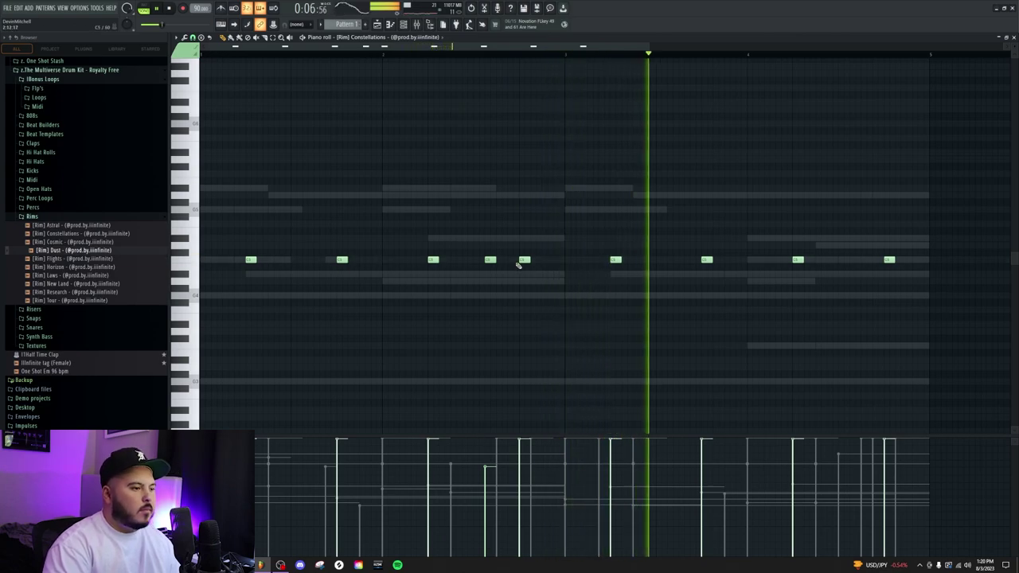
click(861, 260)
drag(861, 260, 854, 260)
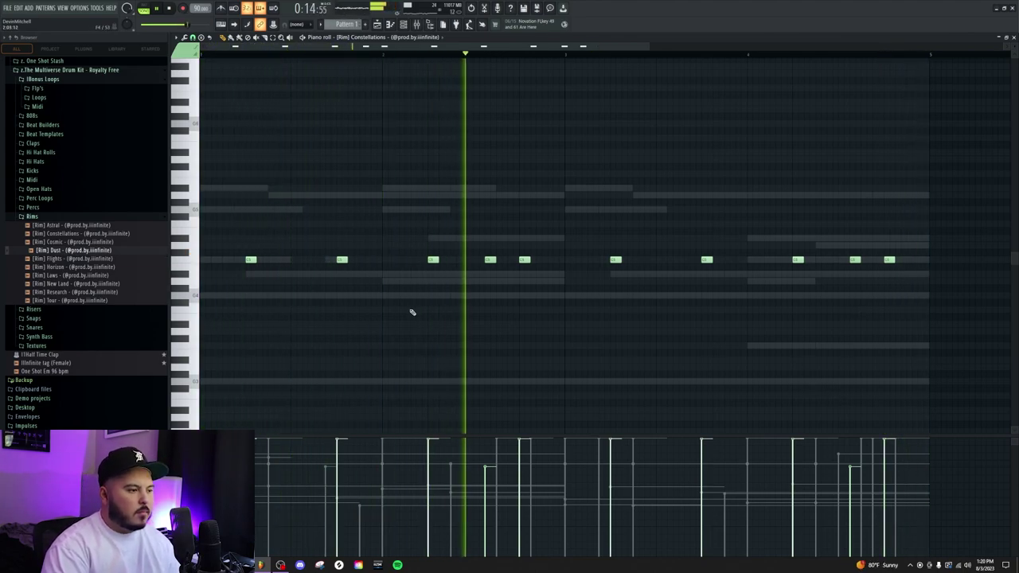
In the [Rim] Dust part, delete the late bar 2 hit and place a C5 hit late in bar 3
key(ctrl+a)
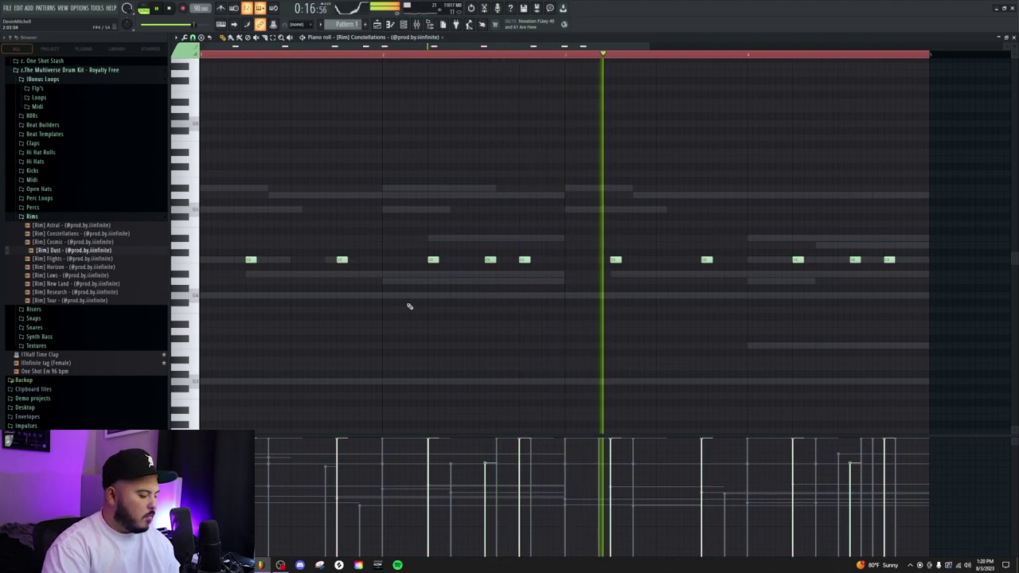
key(ctrl+d)
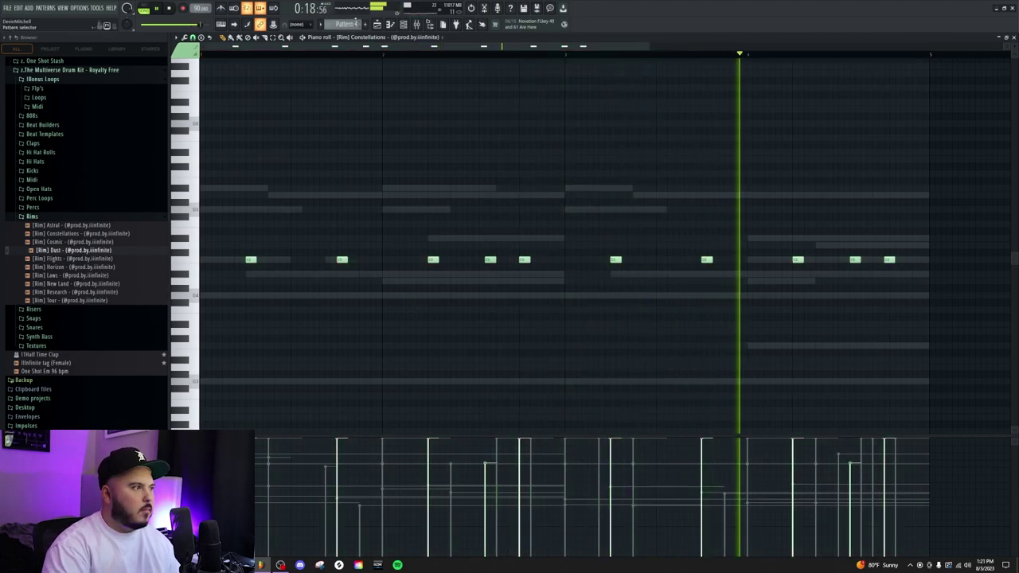
click(350, 37)
click(384, 157)
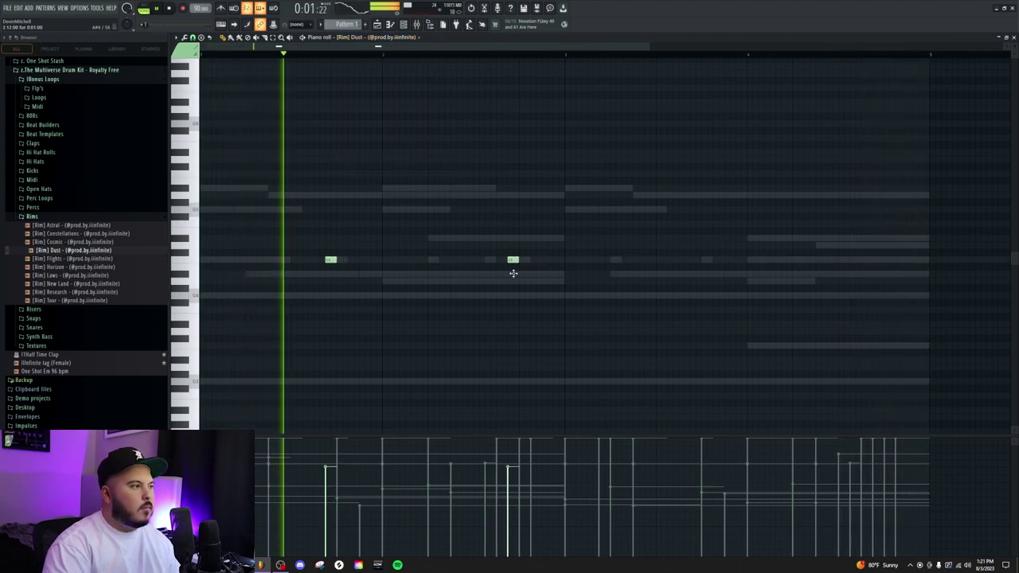
right_click(514, 261)
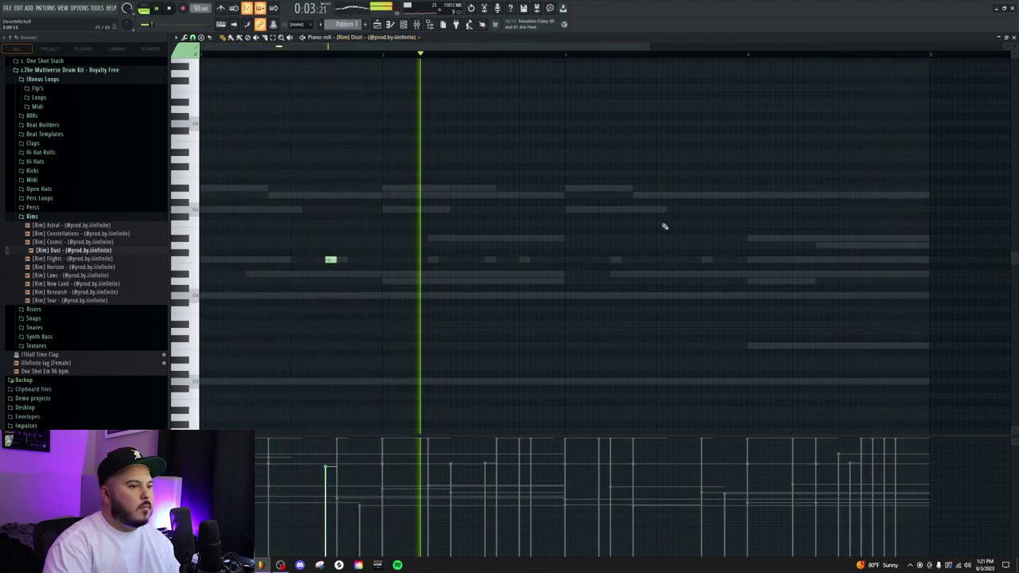
click(693, 260)
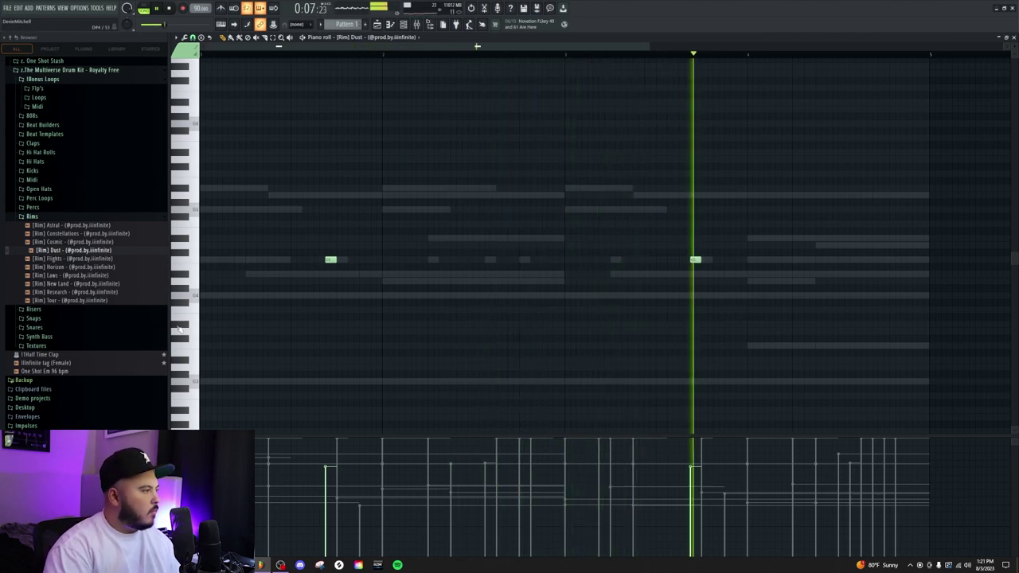
Load the [Open Hat] Base sample from the Multiverse kit into a new channel
click(38, 189)
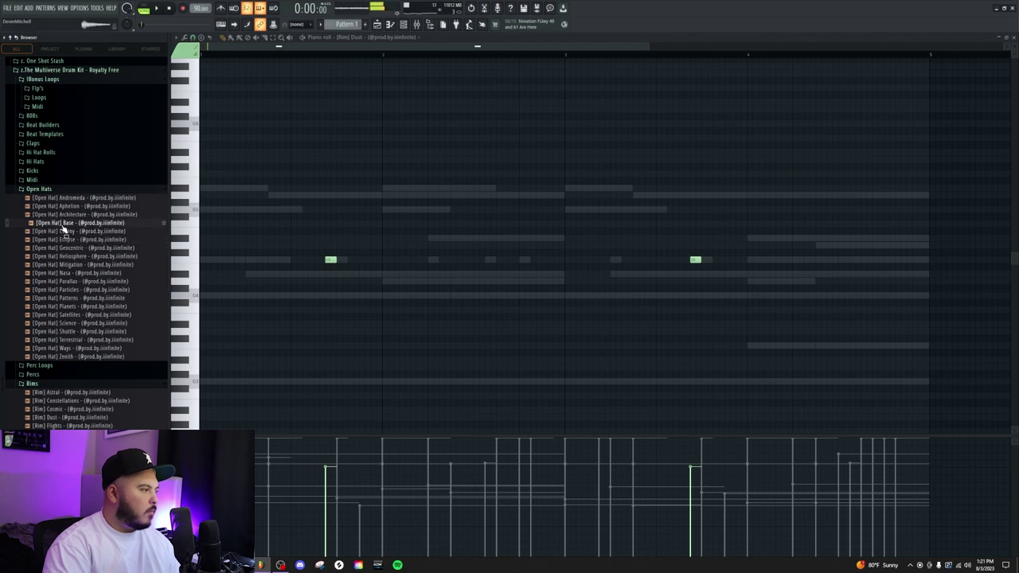
right_click(55, 224)
click(65, 232)
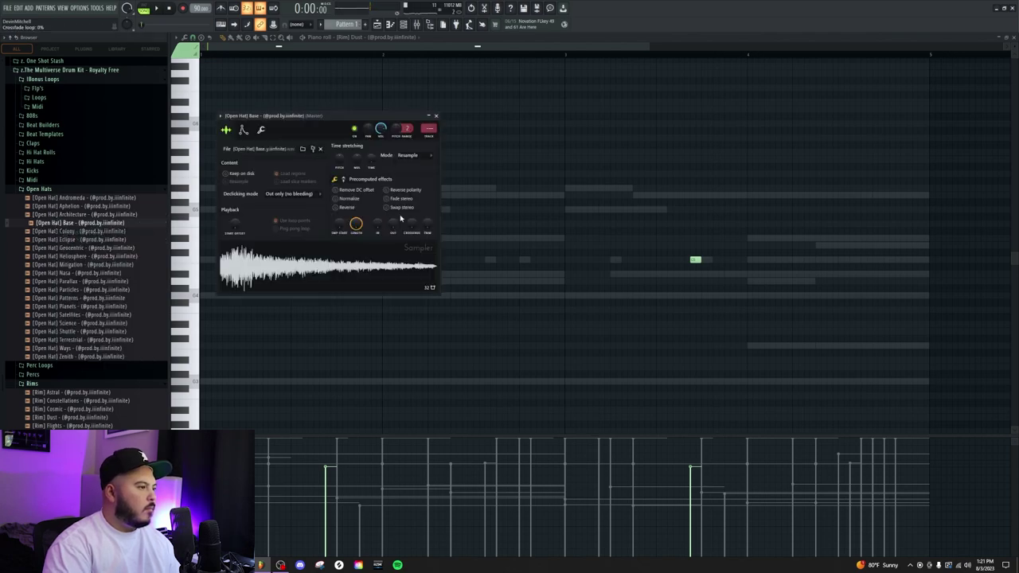
Enable the [Open Hat] Base volume envelope with a longer hold and no decay tail, and assign the channel to a free mixer track
click(244, 131)
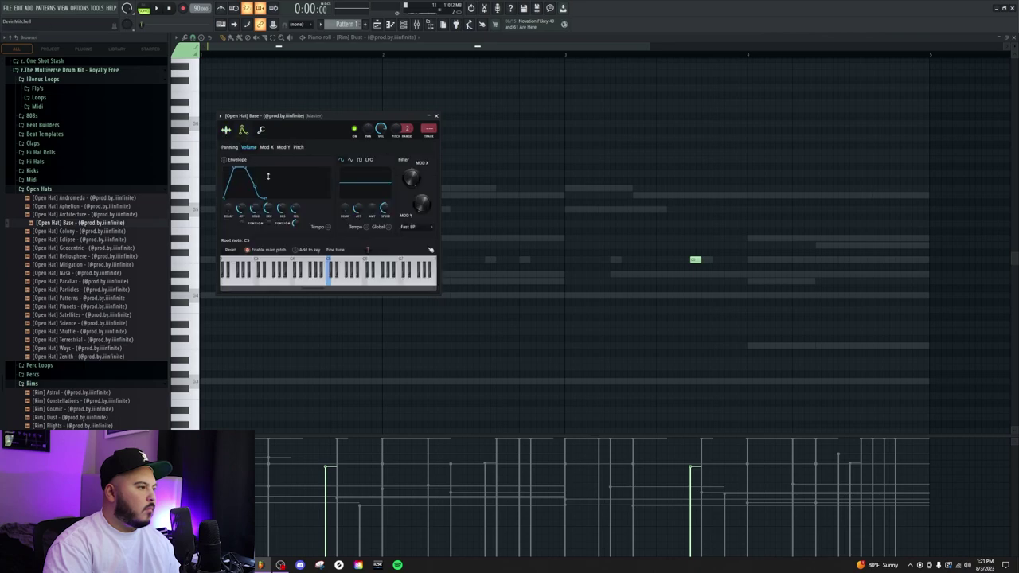
drag(254, 209, 292, 207)
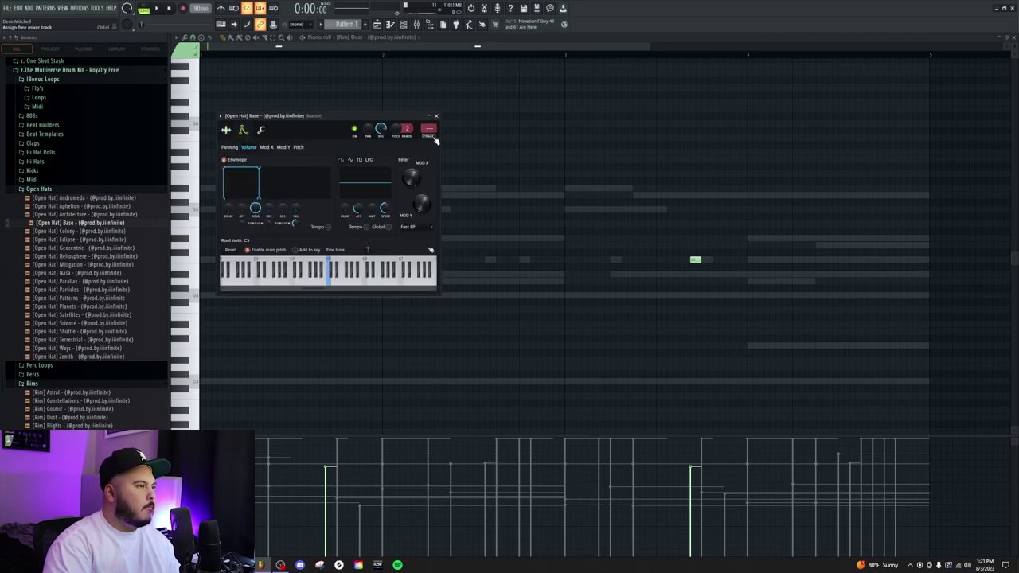
click(429, 132)
Place two-step-long [Open Hat] Base hits on C5 in the second half of bars 2 and 4
click(370, 45)
click(378, 164)
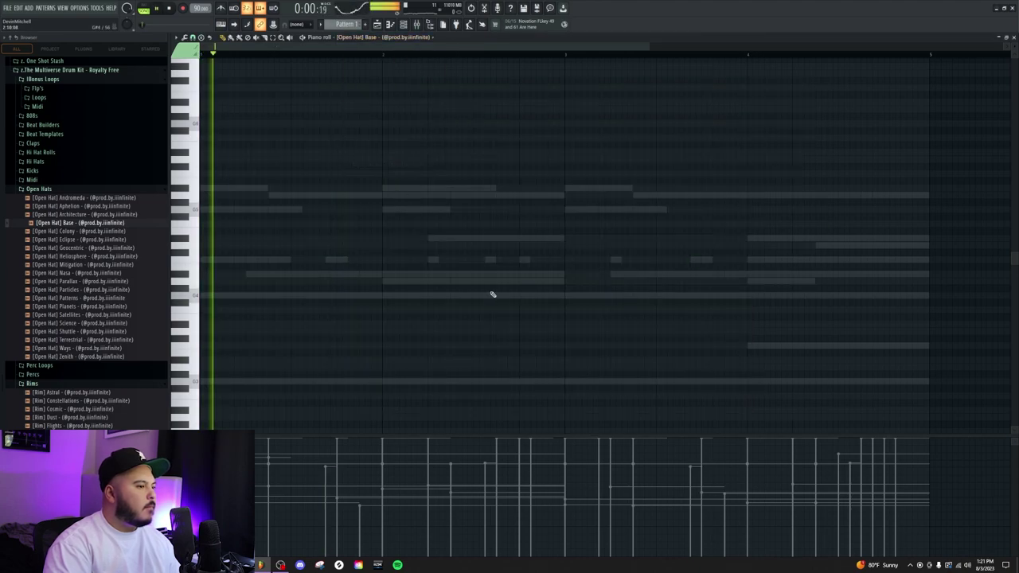
scroll(470, 275, up, 2)
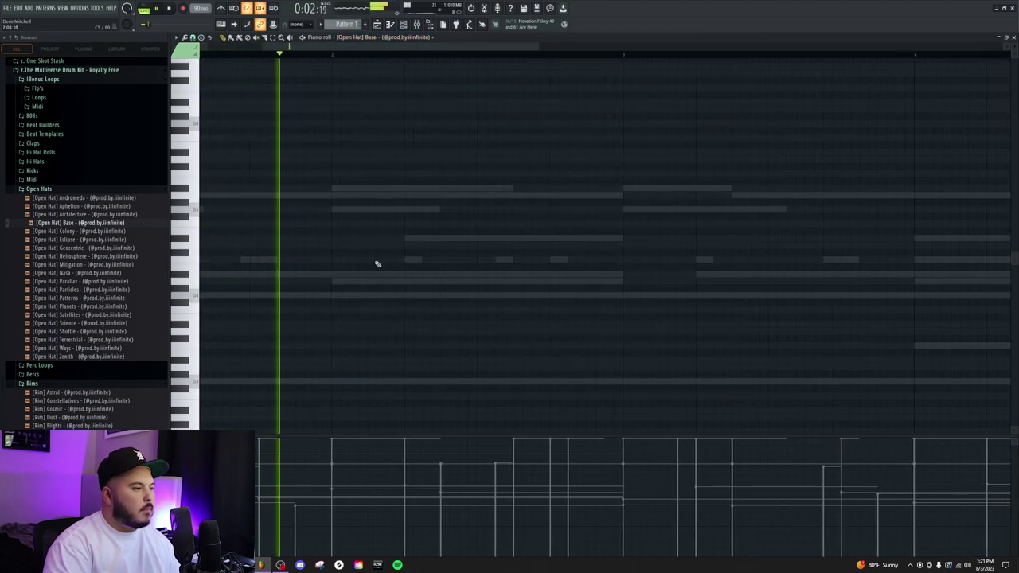
click(521, 261)
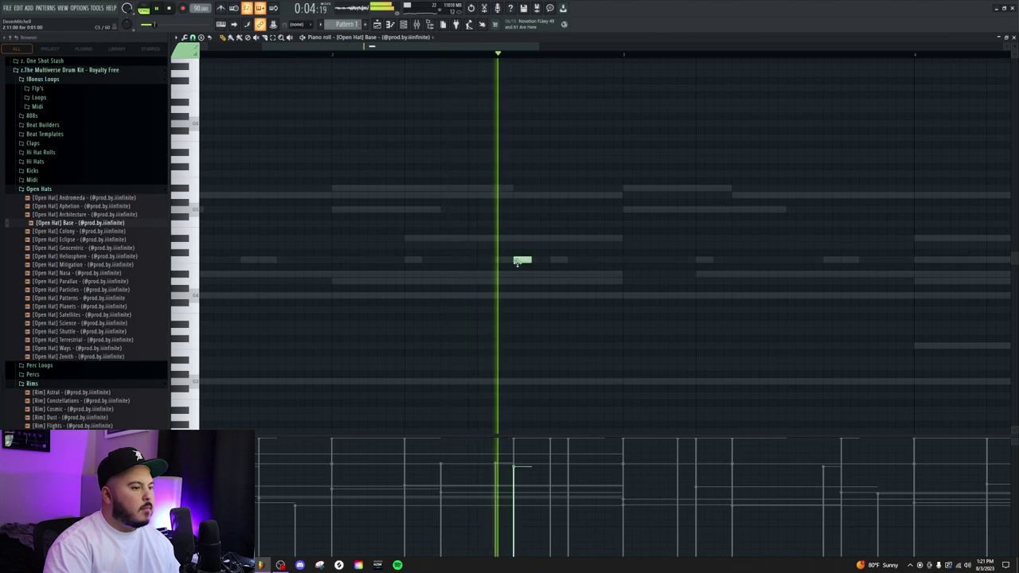
key(space)
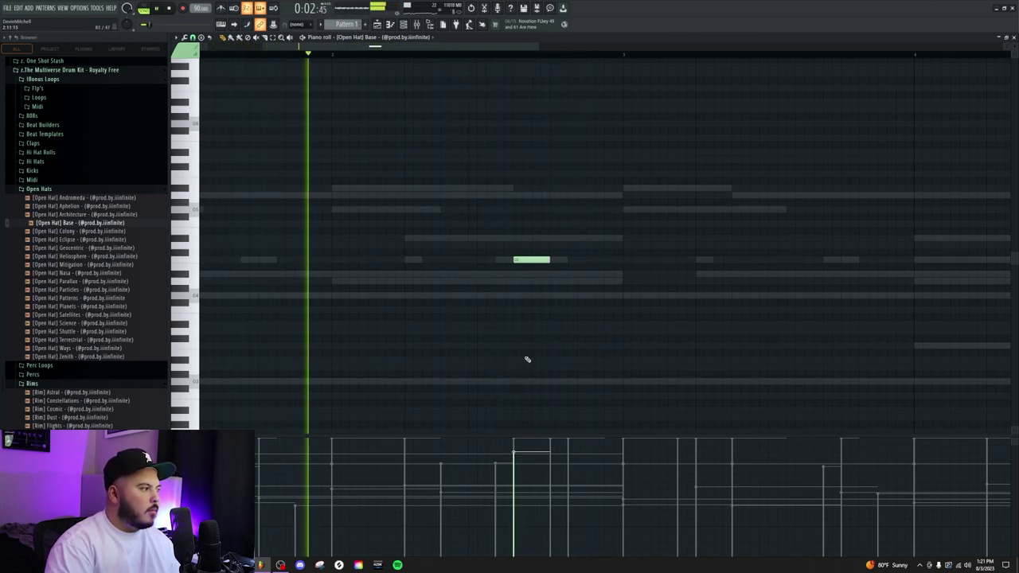
scroll(517, 339, down, 3)
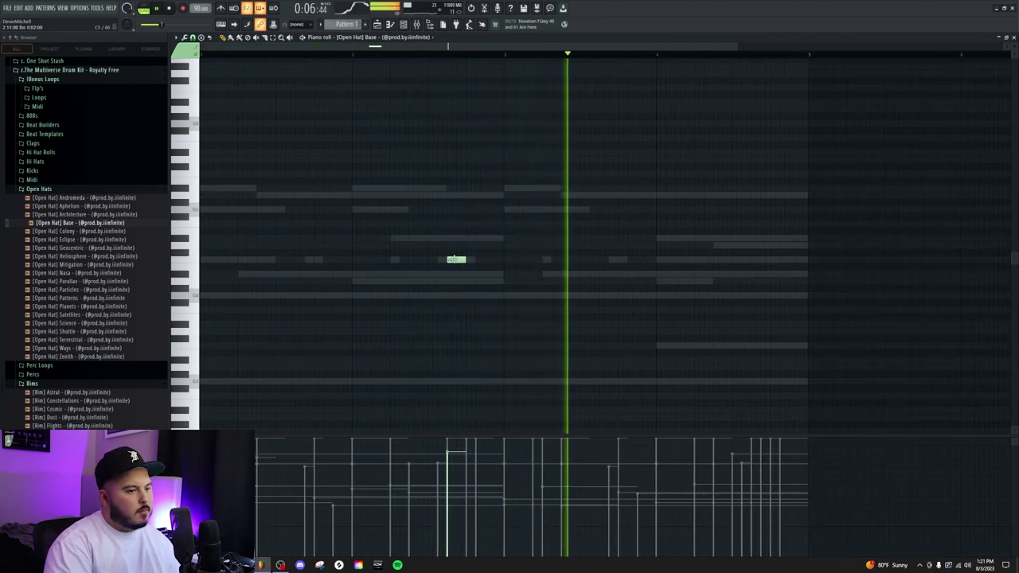
drag(507, 259, 674, 260)
drag(717, 259, 760, 260)
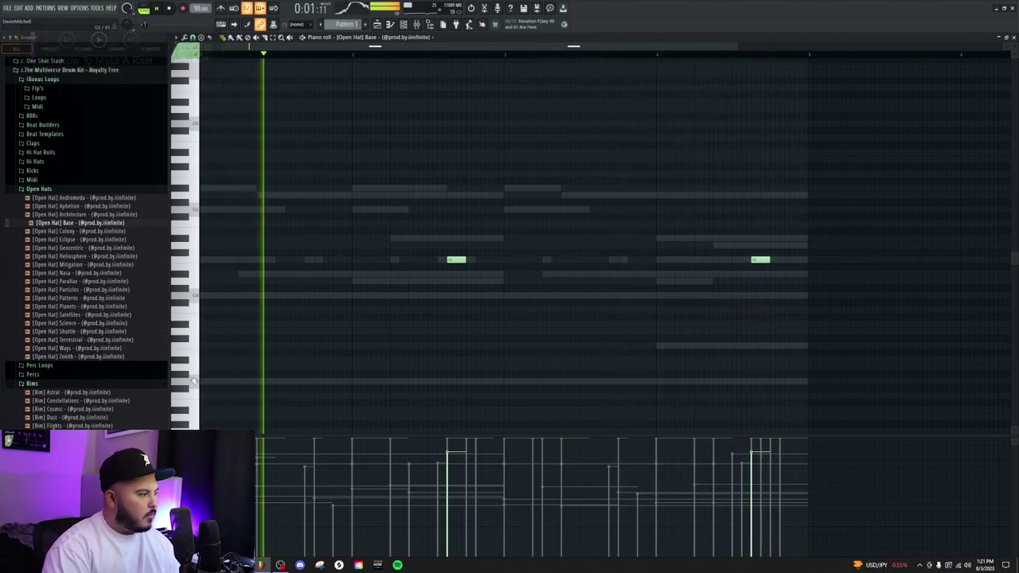
Audition the [Lazer] 1 perc sample and reduce the [Open Hat] Base part to a single C5 hit late in bar 3
scroll(41, 398, down, 1)
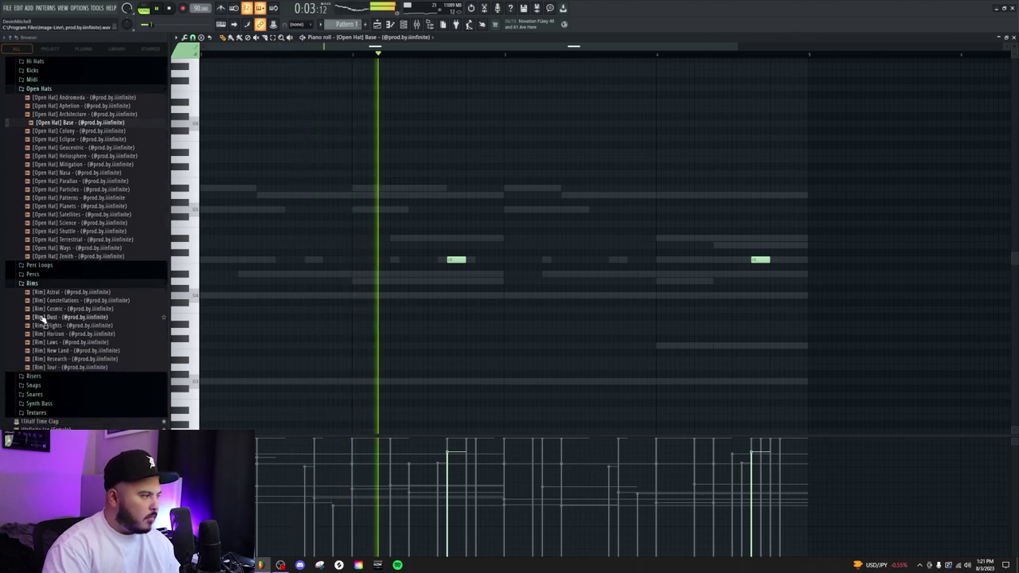
click(35, 344)
scroll(63, 346, down, 3)
scroll(97, 348, down, 6)
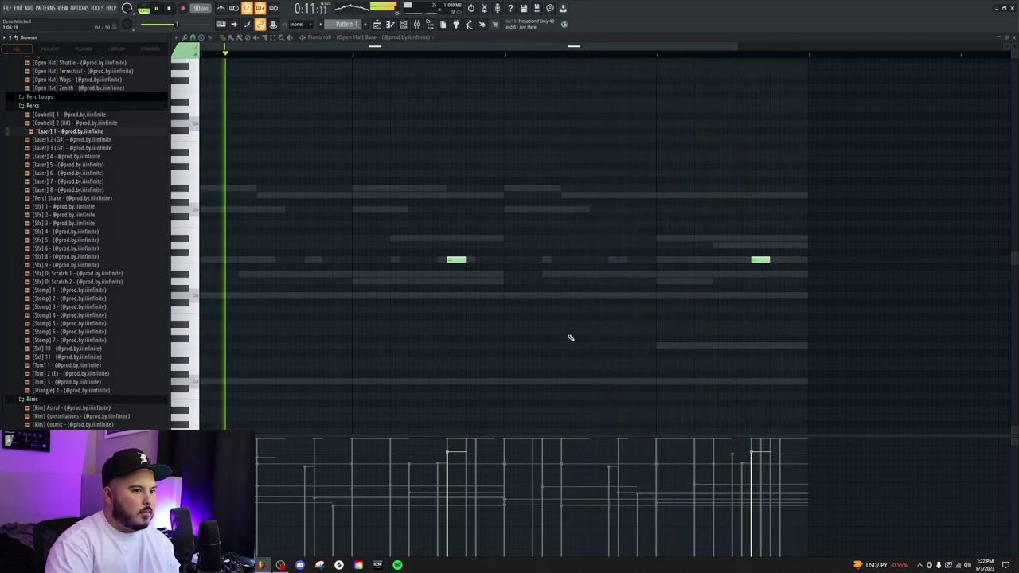
scroll(719, 269, up, 2)
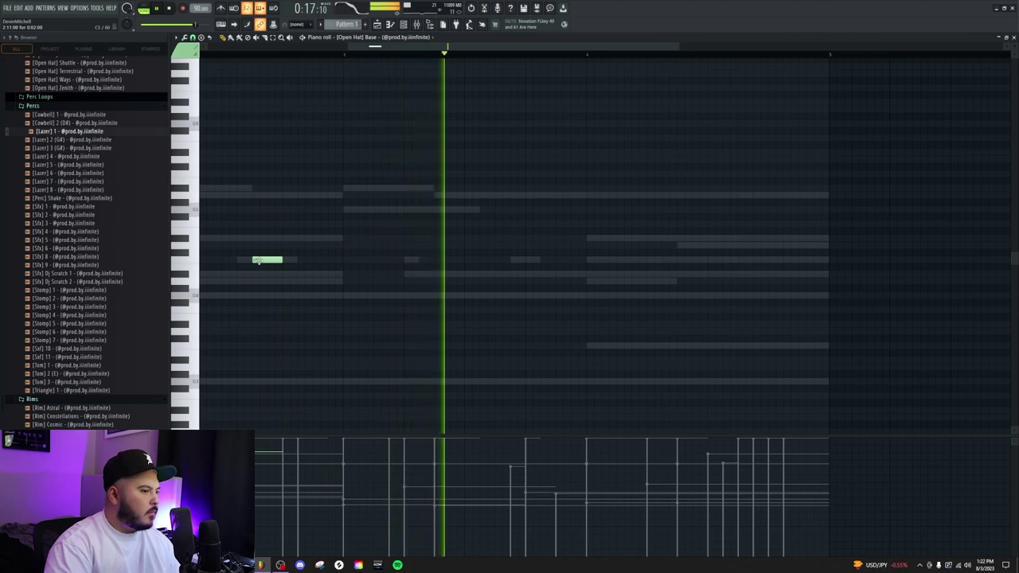
key(space)
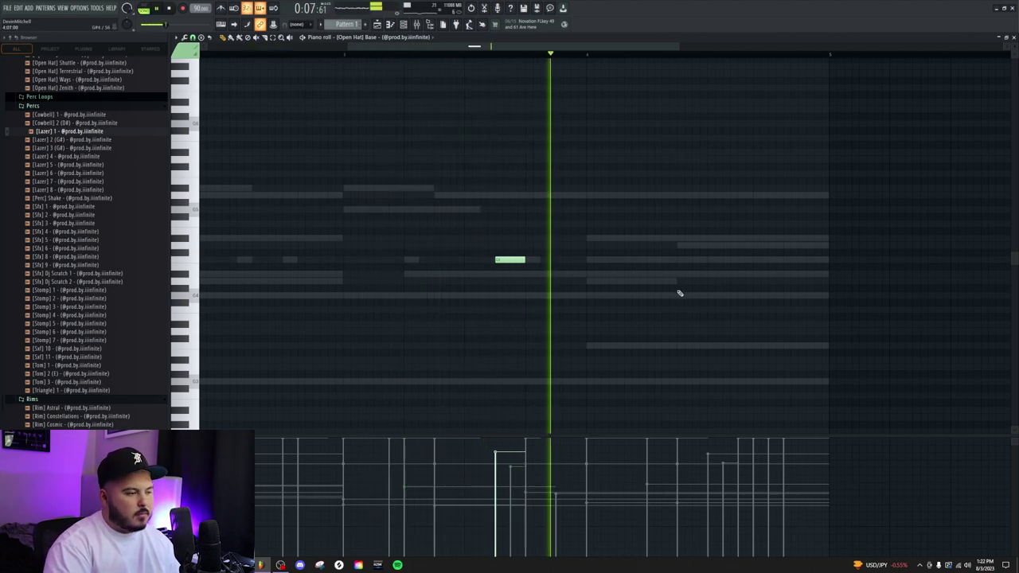
Delete the [Rim] Dust hit late in bar 3
click(367, 37)
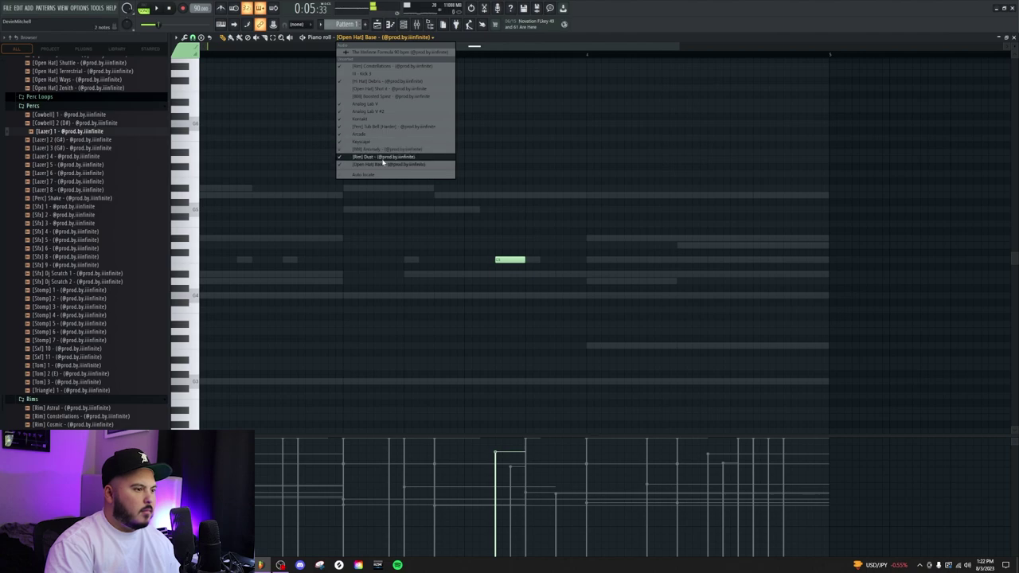
click(383, 157)
key(space)
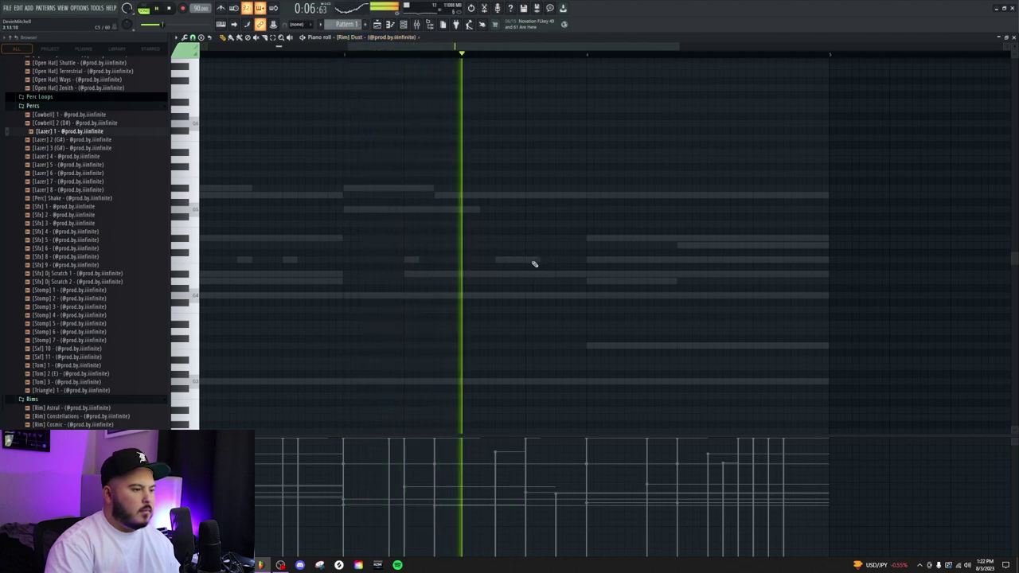
key(space)
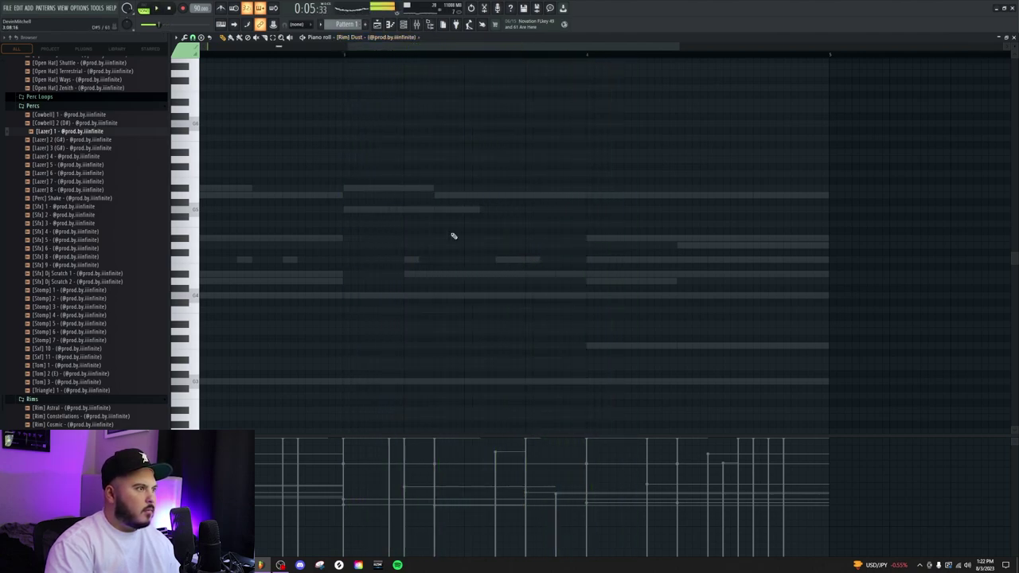
Route the [Rim] Dust channel to mixer track 16 and replace the [Open Hat] Base sample with [Open Hat] Nasa
click(403, 26)
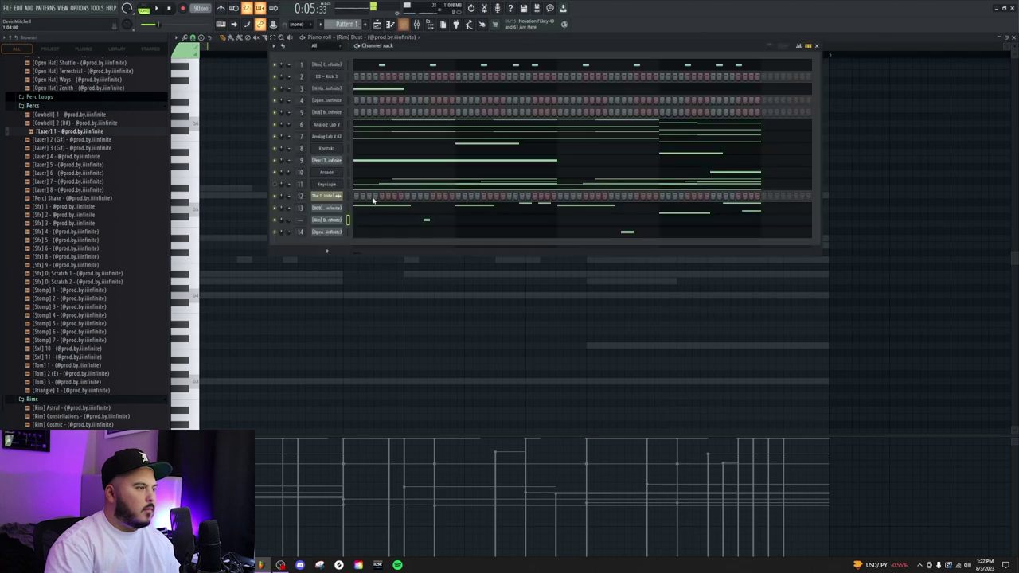
double_click(344, 231)
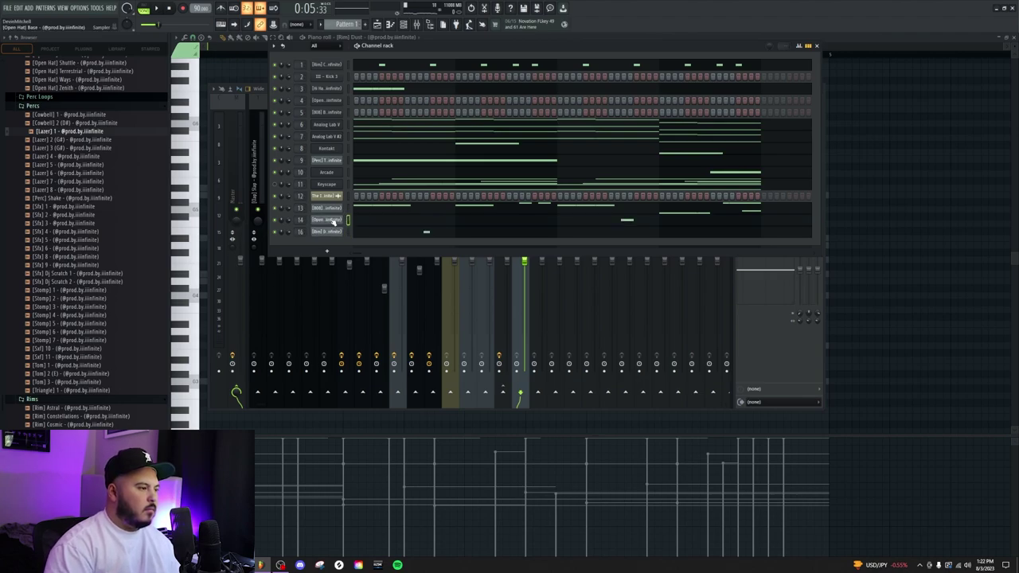
click(334, 221)
click(226, 131)
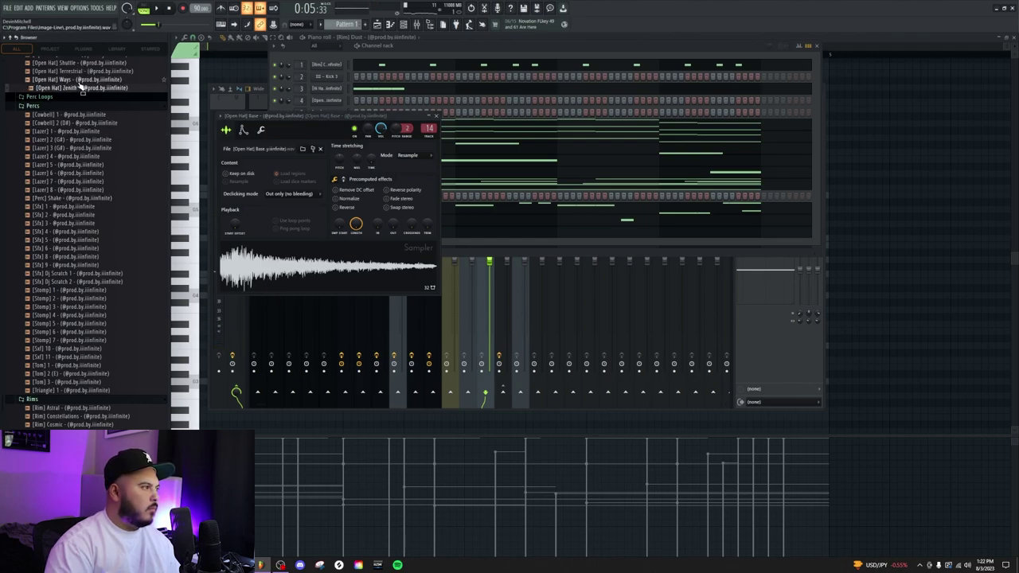
scroll(82, 92, up, 4)
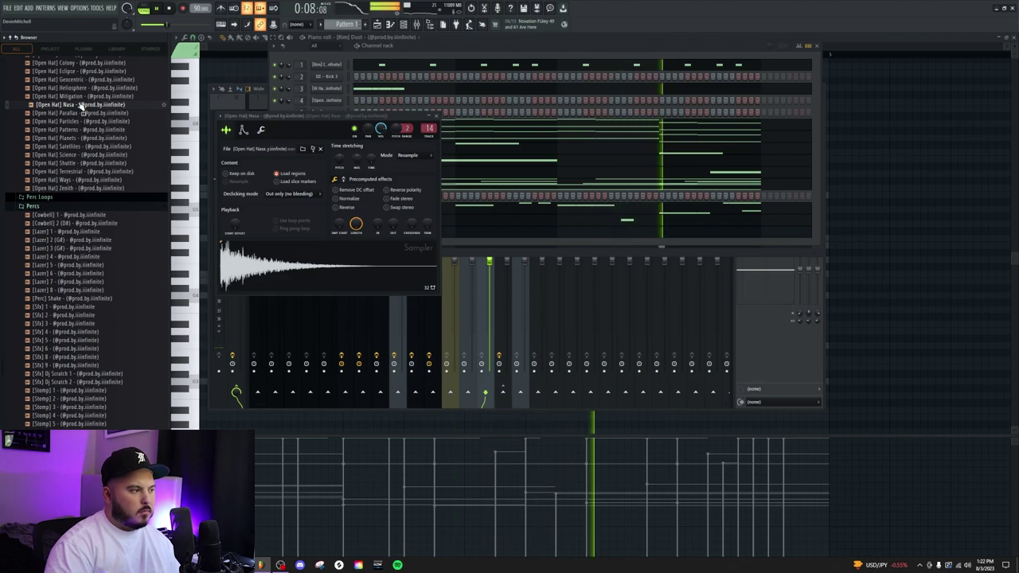
drag(82, 105, 124, 196)
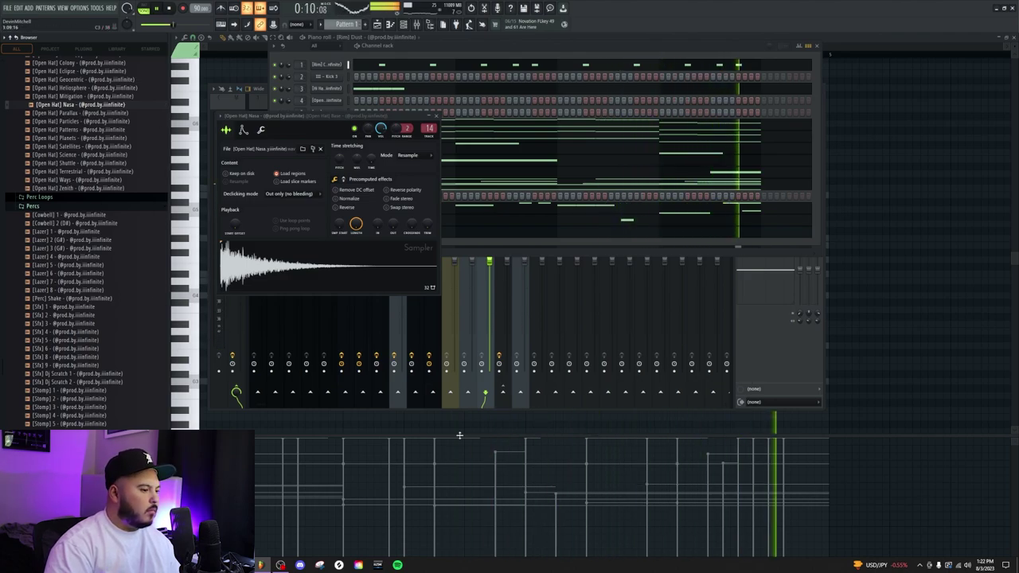
Raise the velocity of the bar 1 [Rim] Dust hit and slightly lower the velocity of the [Open Hat] Nasa hit
key(F12)
scroll(394, 255, down, 3)
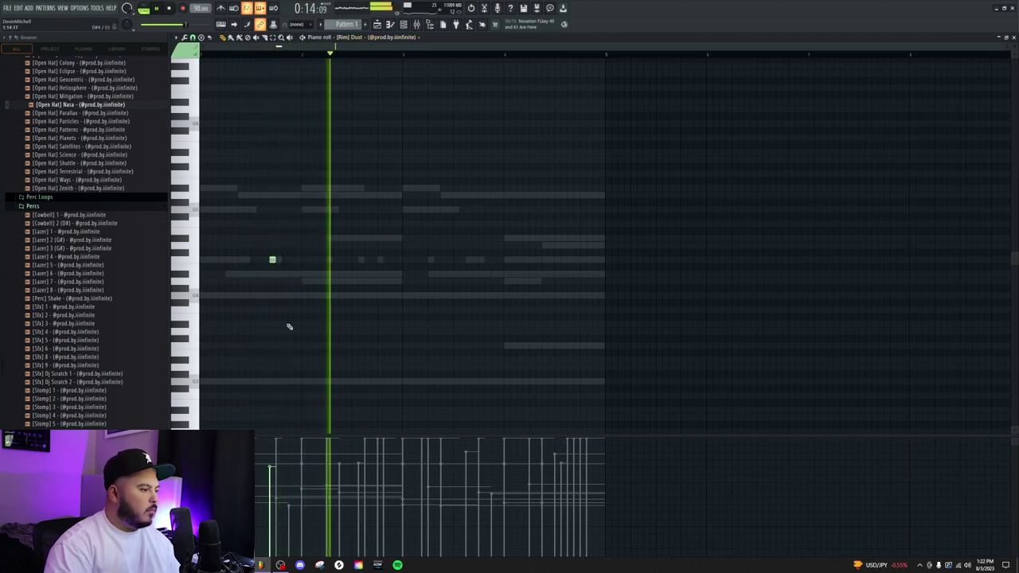
click(269, 448)
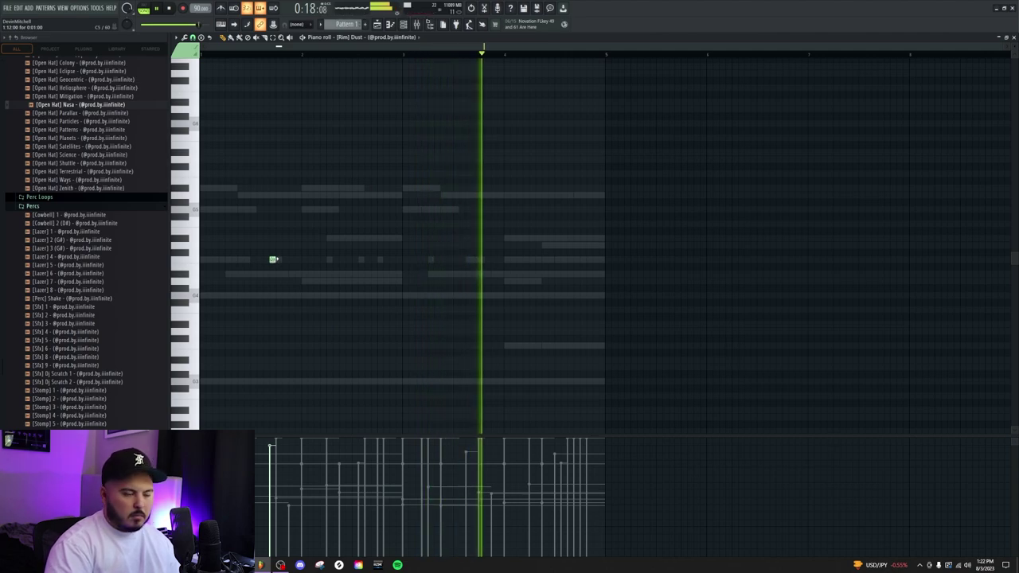
click(351, 38)
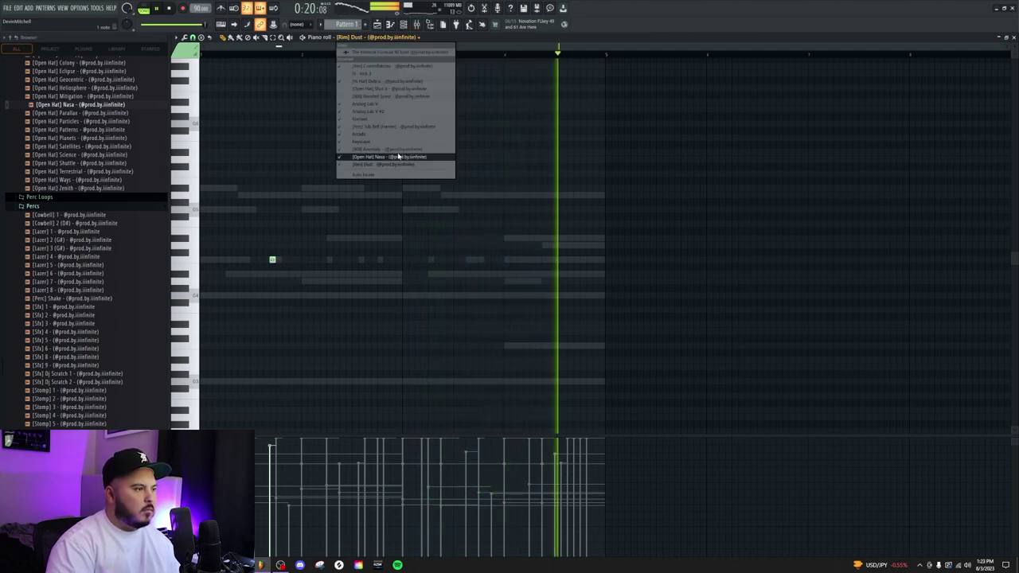
click(393, 158)
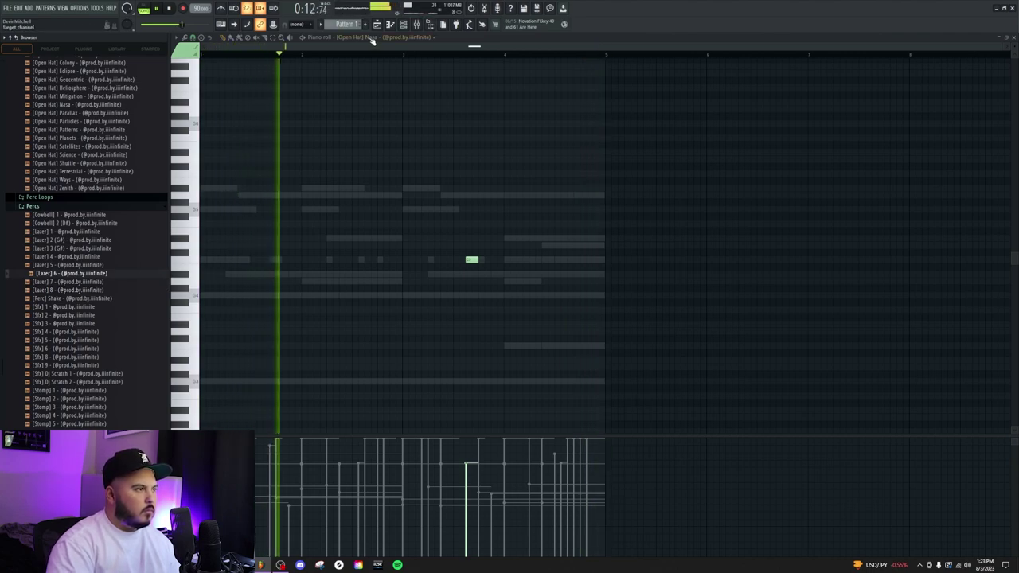
Load the [Lazer] 8 perc sample into a new channel and place four back-to-back C5 notes across the second half of bar 4
scroll(41, 329, down, 4)
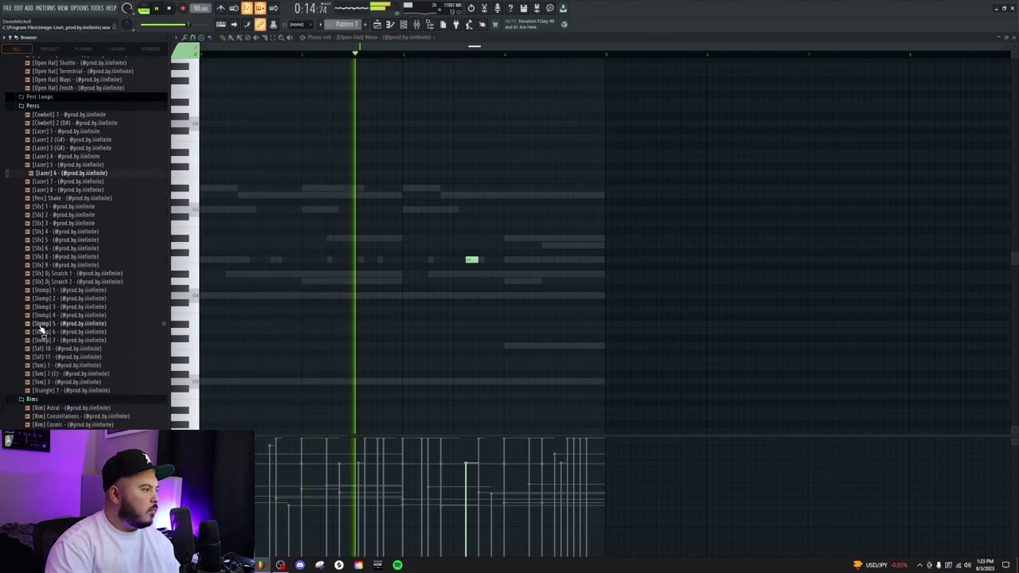
key(space)
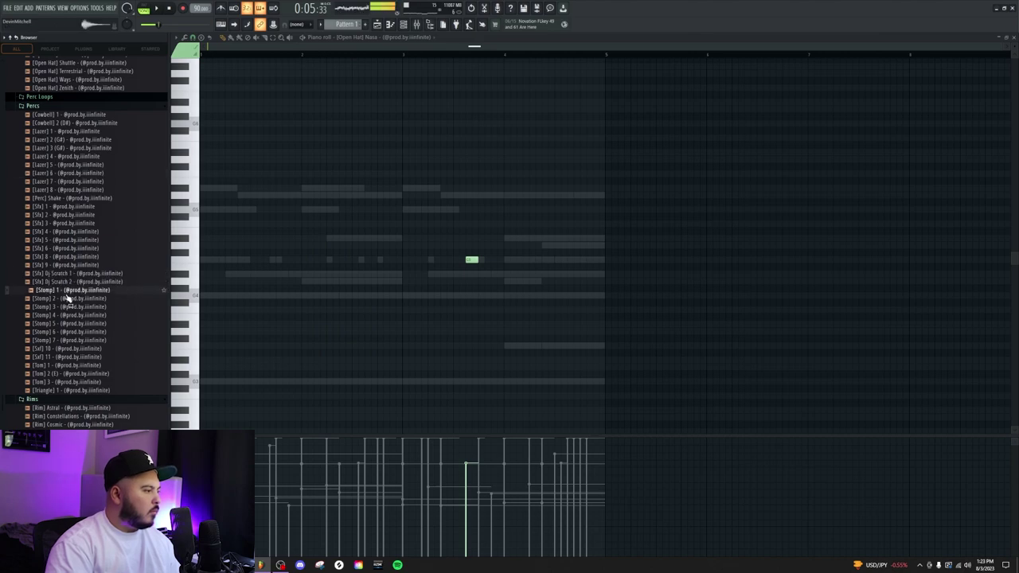
right_click(50, 192)
click(71, 201)
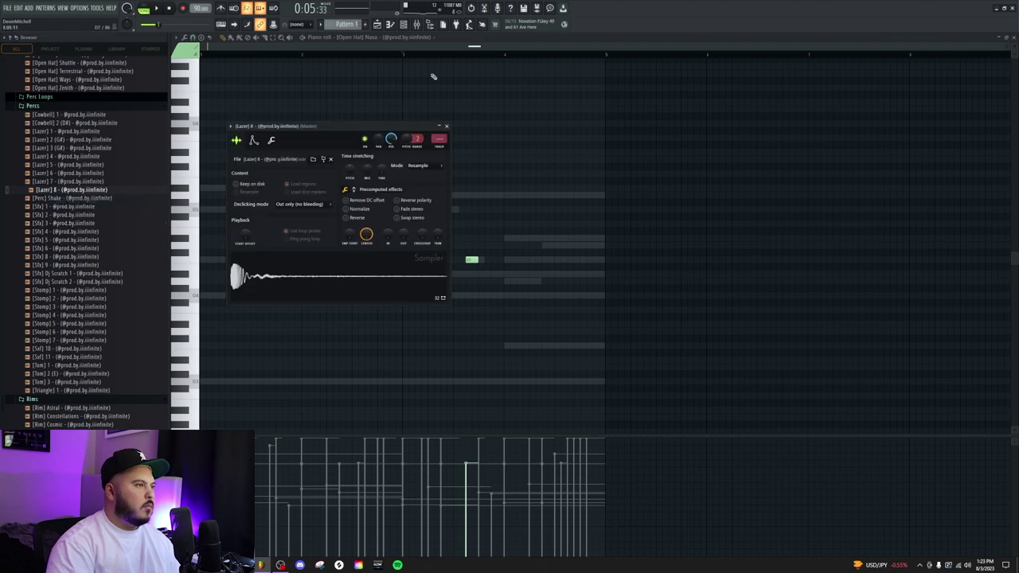
click(396, 38)
click(394, 174)
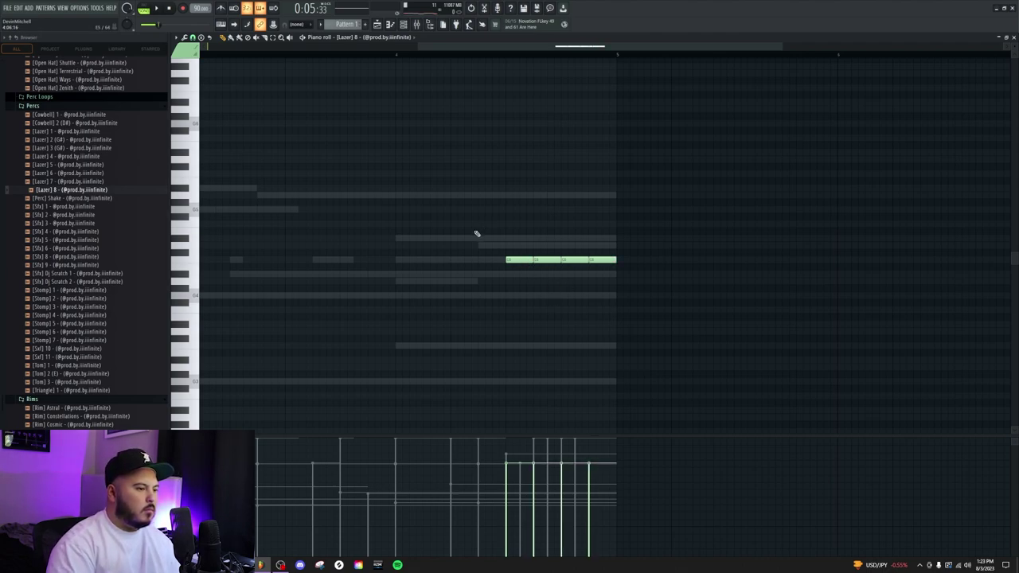
Halve the length of the four [Lazer] 8 notes, move them to the end of bar 4 and raise their velocity
scroll(478, 232, down, 2)
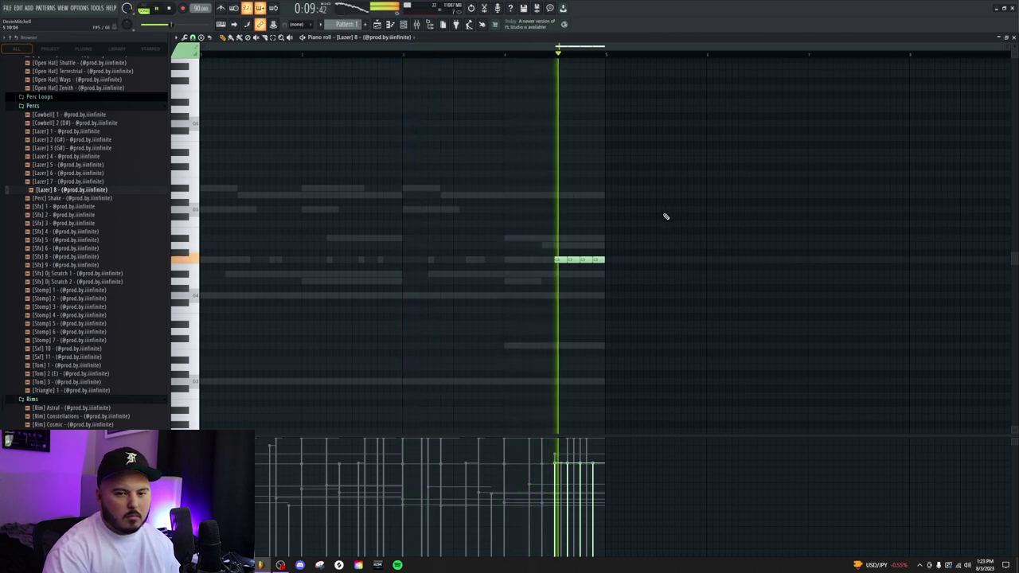
scroll(605, 289, up, 2)
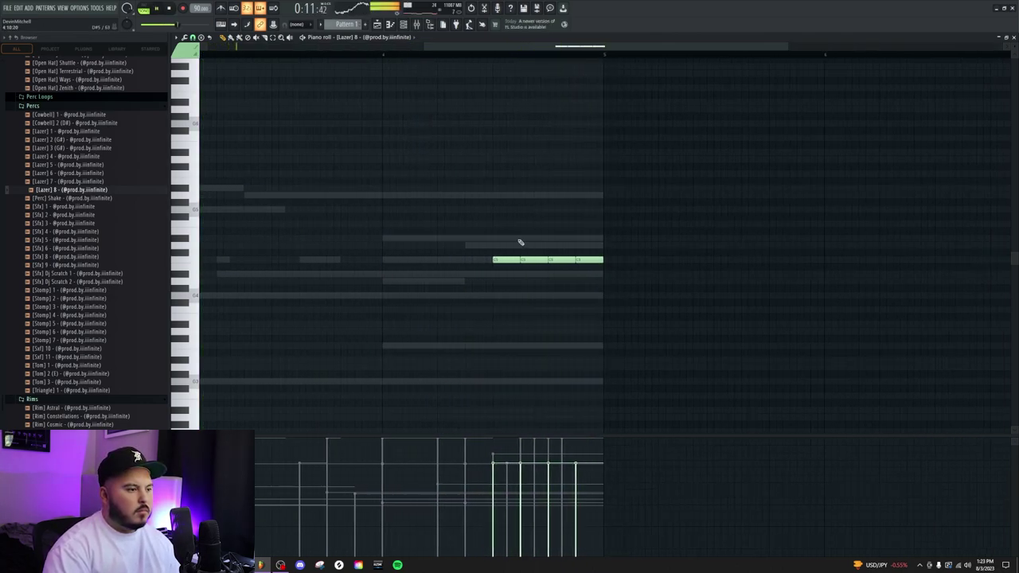
drag(593, 269, 516, 245)
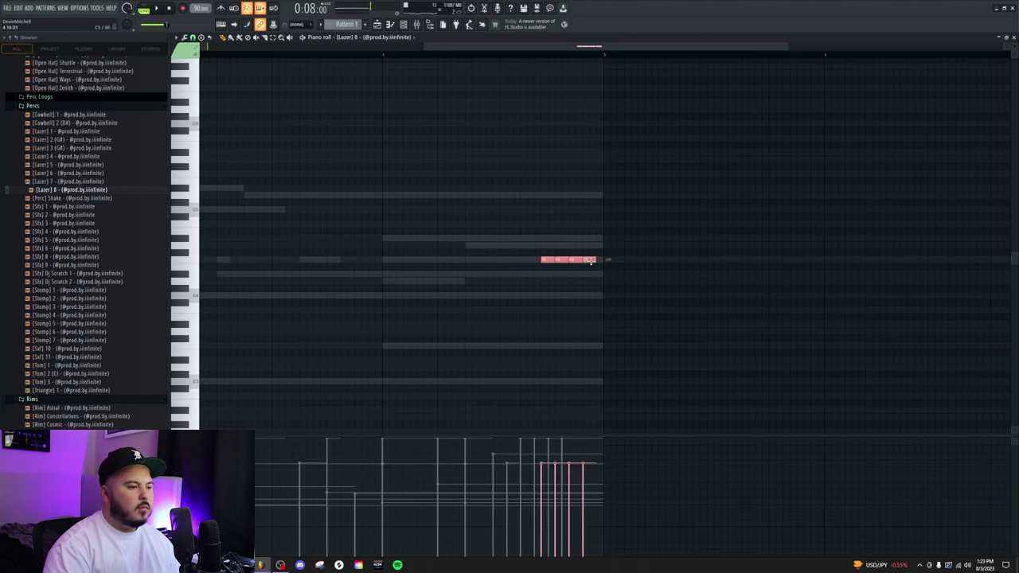
key(space)
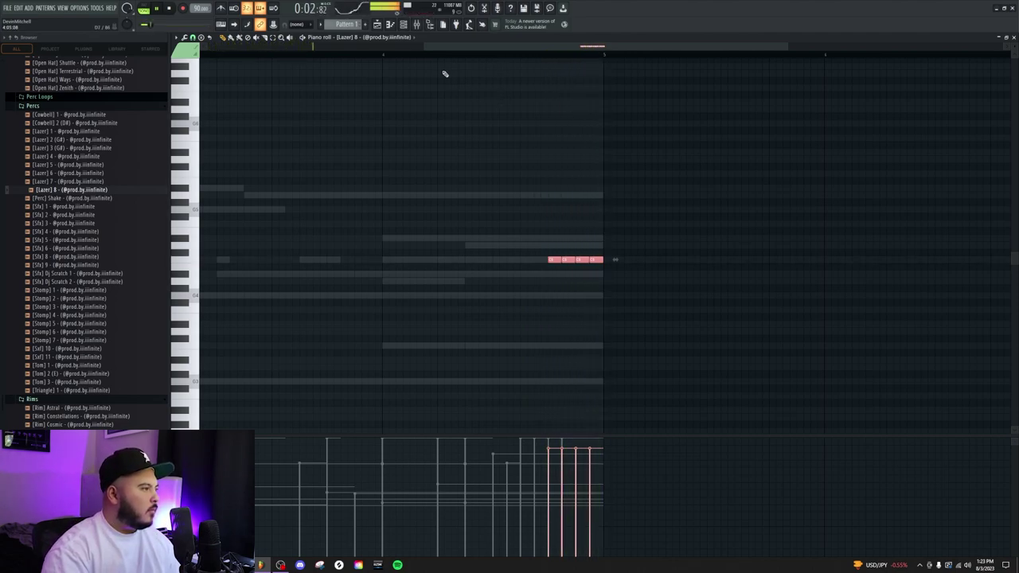
Load the [Hi Hat Roll] EBK Roll 2.0 90 bpm sample from the kit's Hi Hat Rolls into a new channel
scroll(71, 199, down, 9)
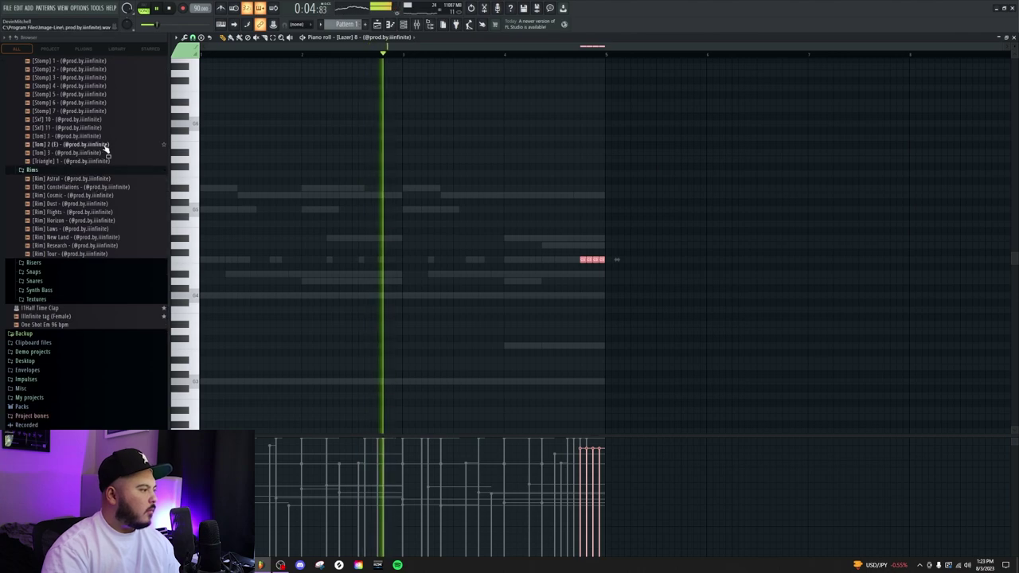
scroll(52, 207, up, 10)
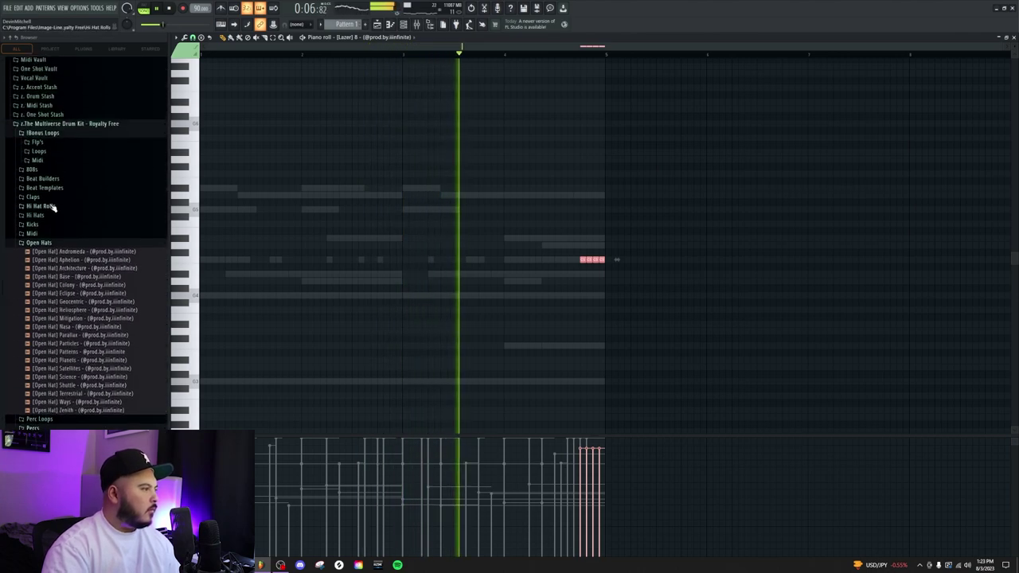
click(53, 207)
click(98, 266)
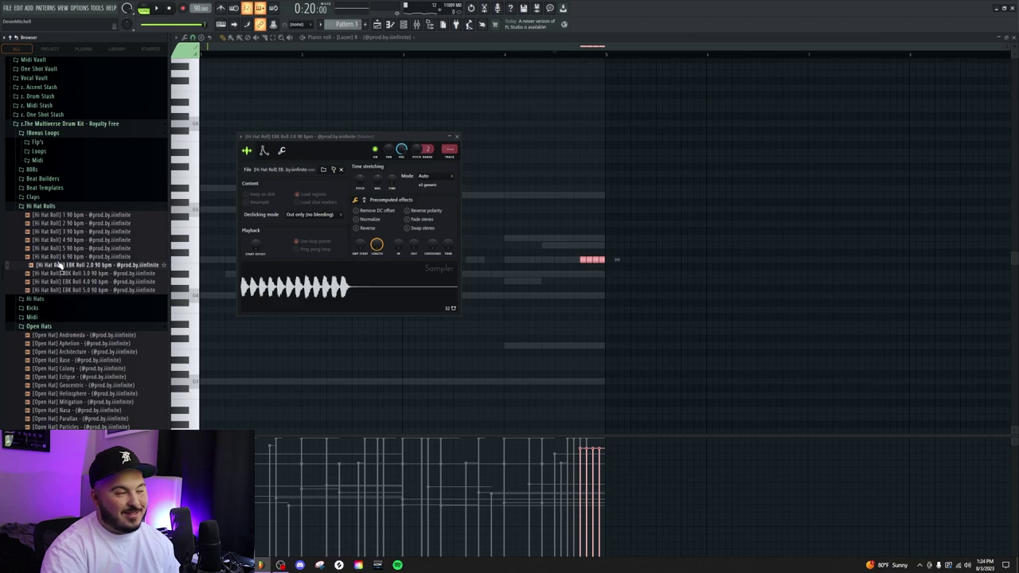
Route the EBK Roll 2.0 channel to mixer track 18 and place a one-bar C5 note across bar 2
click(403, 24)
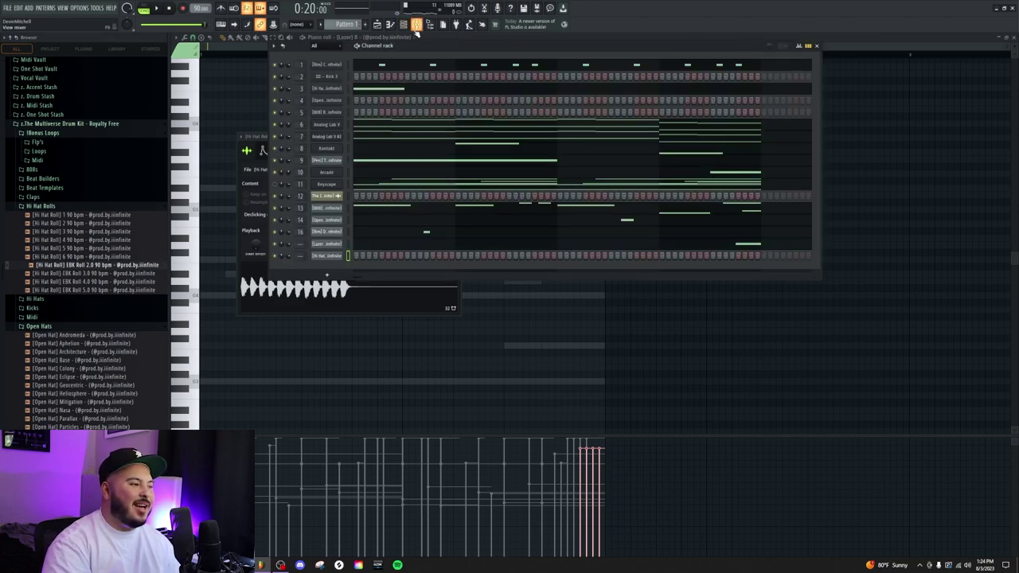
key(F9)
right_click(345, 257)
click(366, 257)
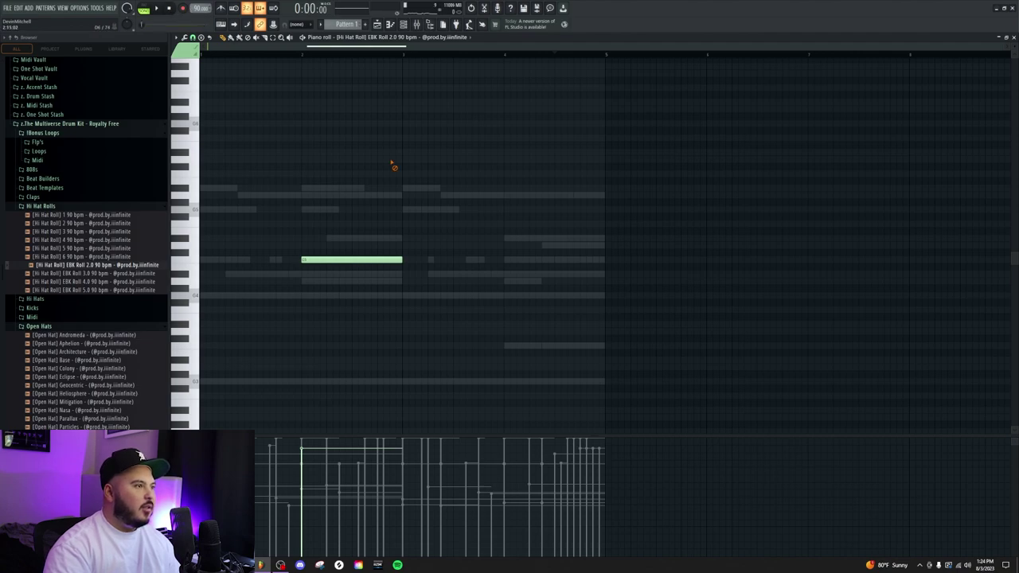
Play the pattern with the EBK Roll 2.0 channel and lower the velocity of its bar 2 note
click(403, 25)
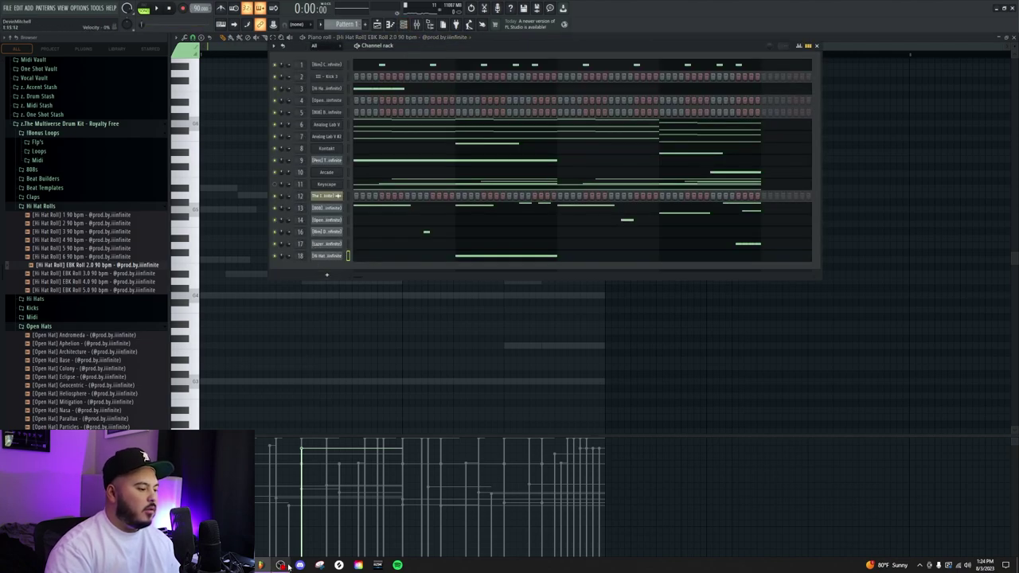
key(F6)
key(space)
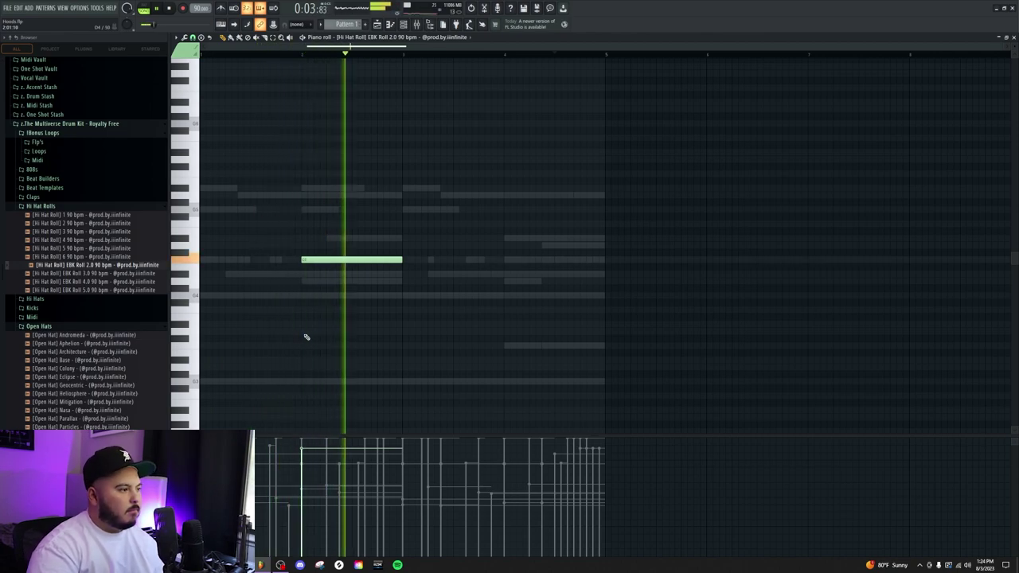
key(F9)
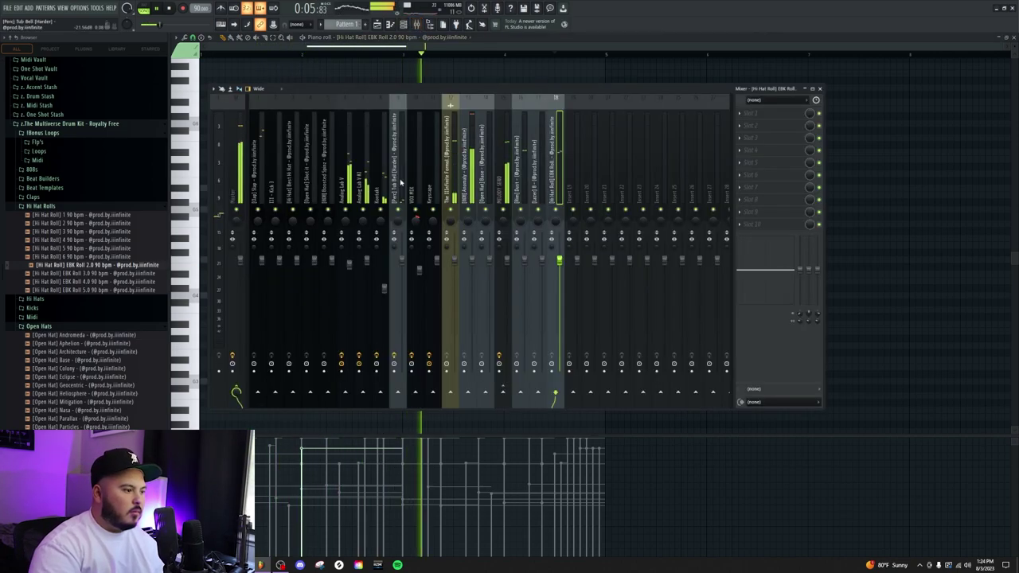
key(F9)
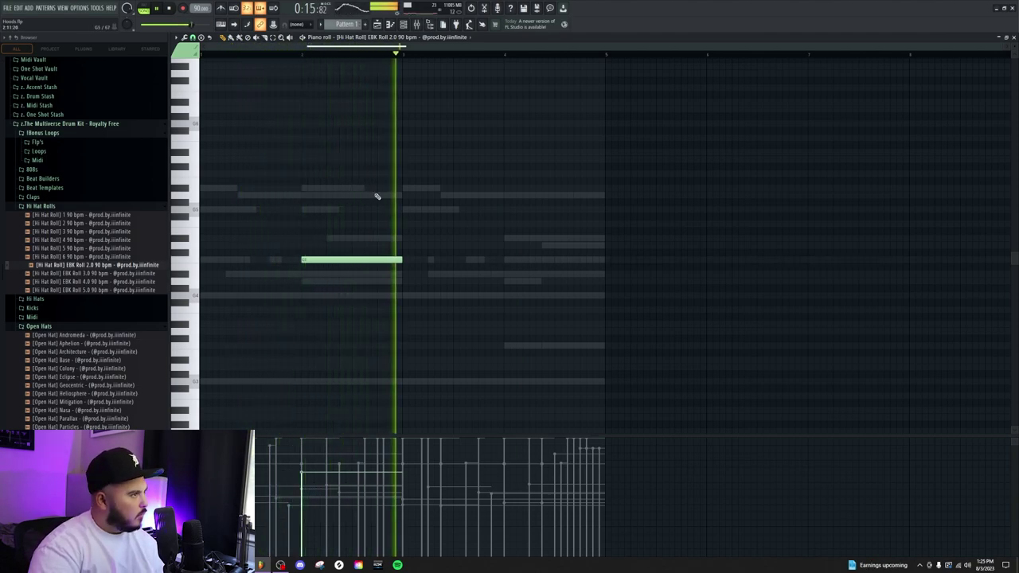
key(space)
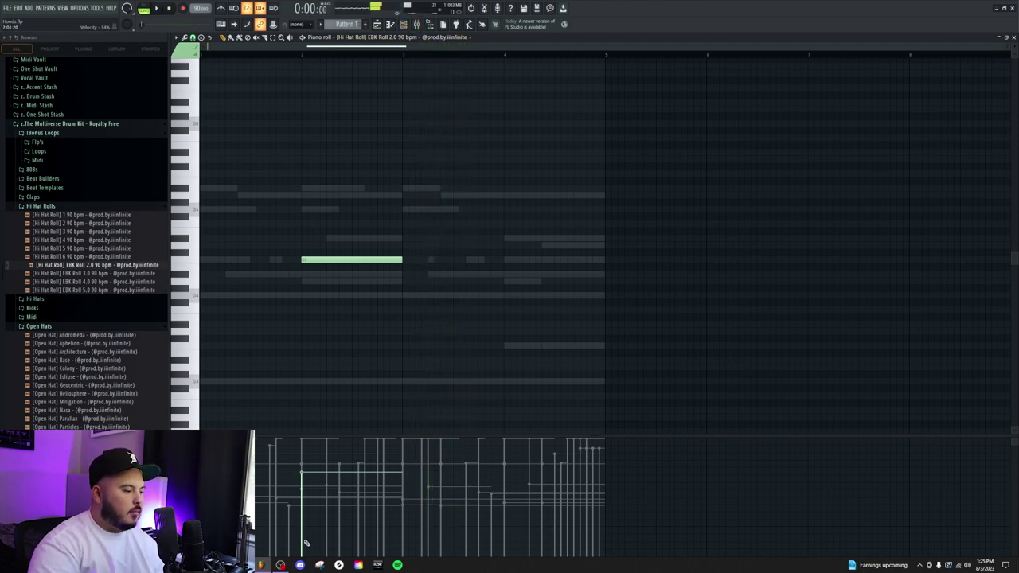
Switch the piano roll to the [Hi Hat] Debris channel and delete all of its existing notes
click(391, 38)
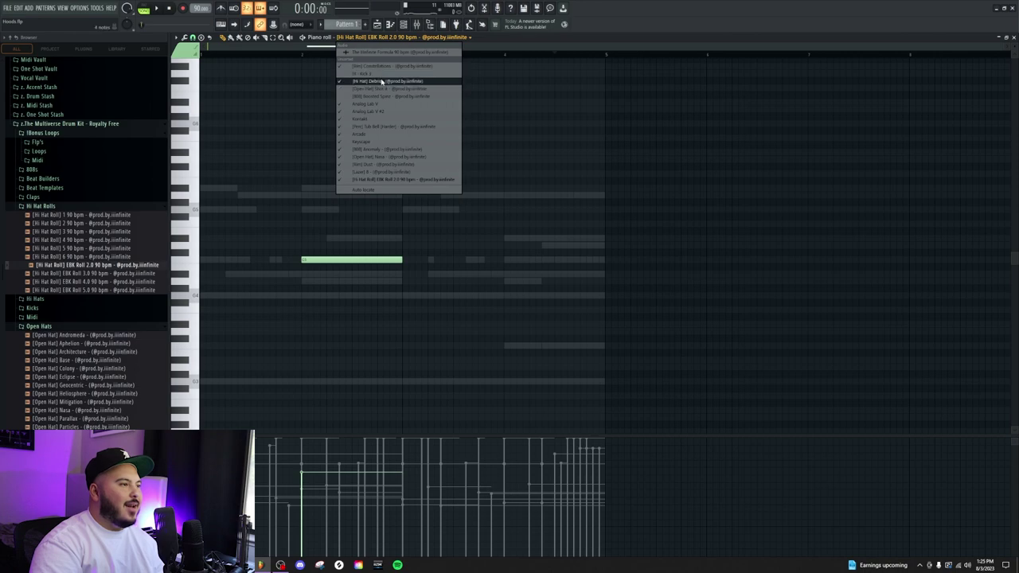
click(381, 81)
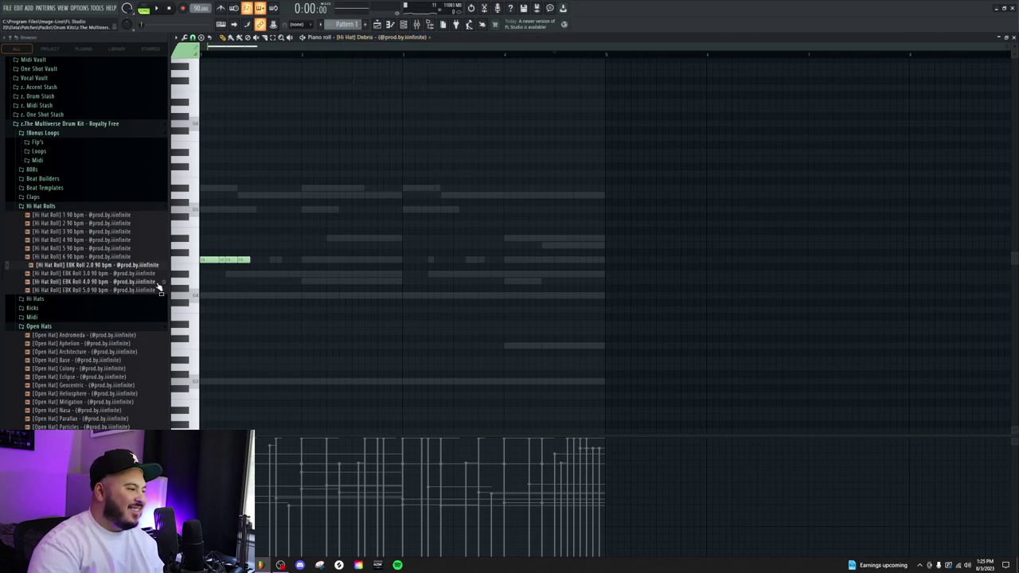
scroll(159, 284, up, 5)
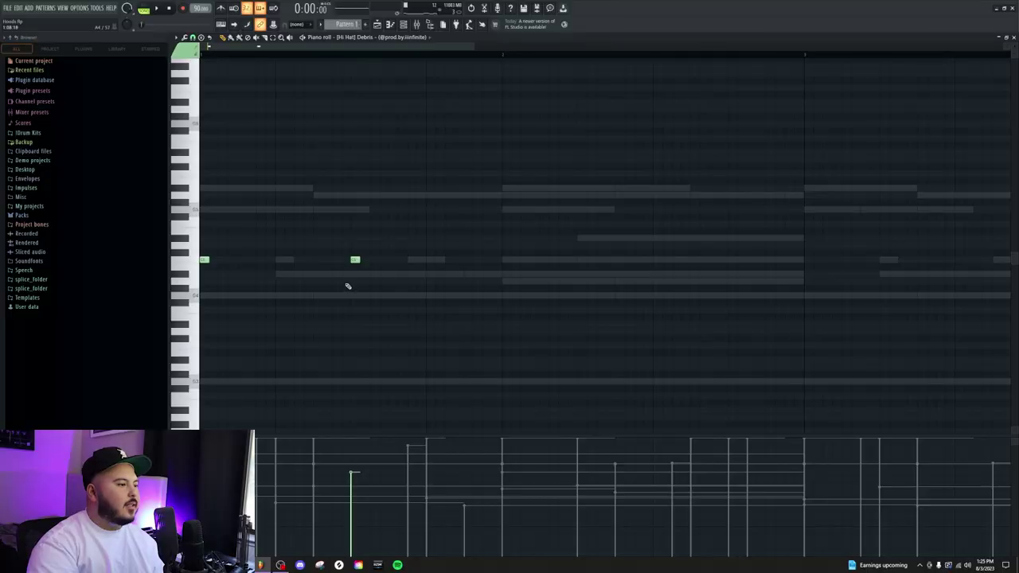
scroll(346, 284, down, 2)
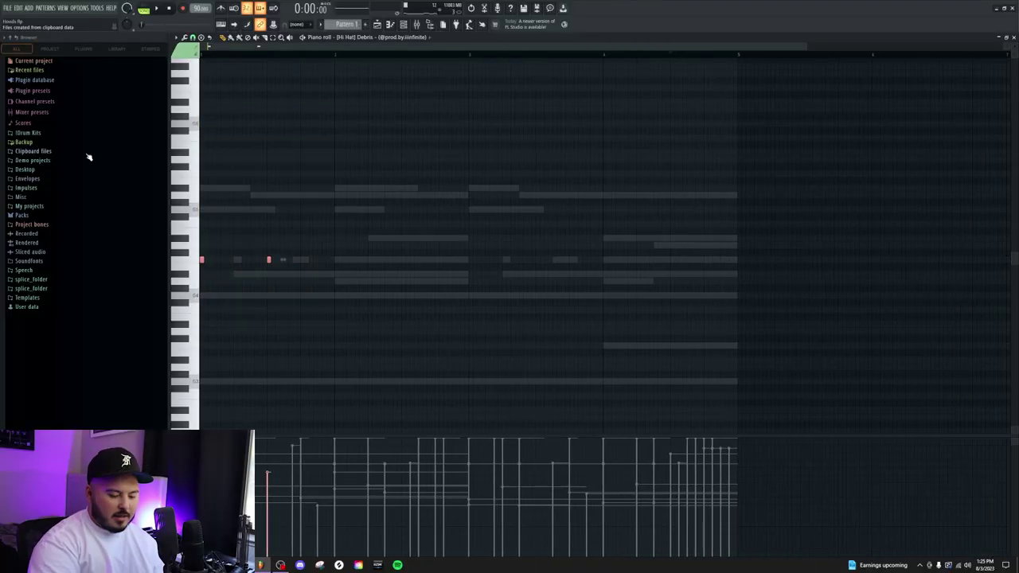
Browse to the West Coast MIDI patterns in the Multiverse Drum Kit
click(32, 133)
click(70, 233)
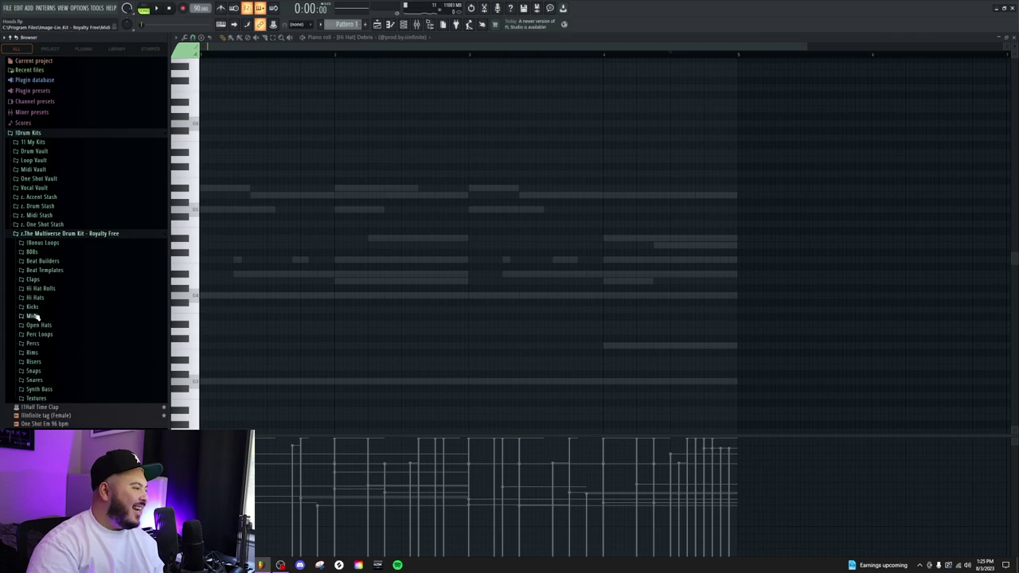
click(39, 318)
click(44, 288)
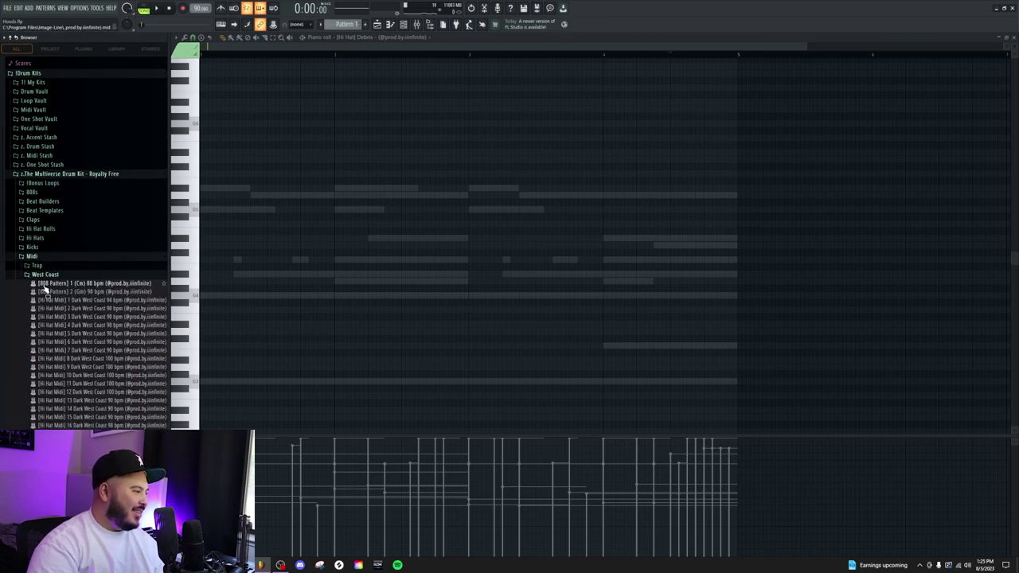
scroll(67, 329, down, 2)
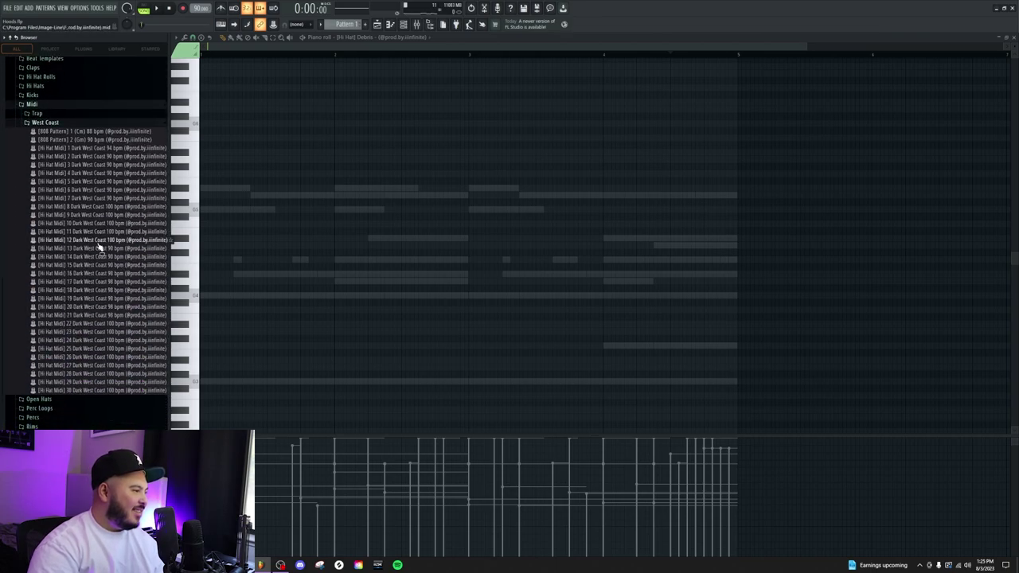
Import the [Hi Hat Midi] 13 Dark West Coast 90 bpm pattern into [Hi Hat] Debris and loop playback over bars 1 to 4
drag(334, 257, 378, 339)
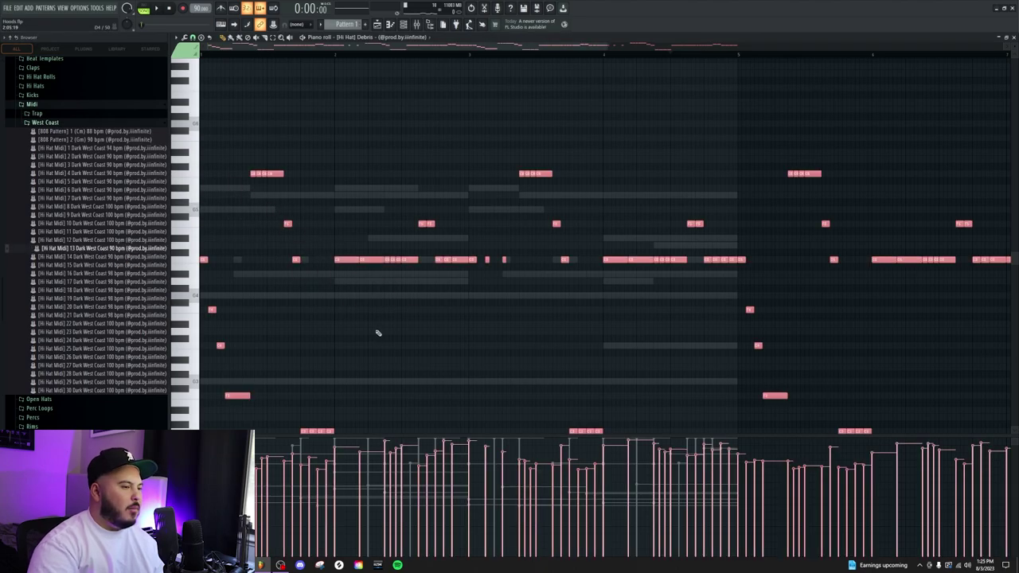
scroll(376, 310, down, 2)
scroll(375, 303, down, 4)
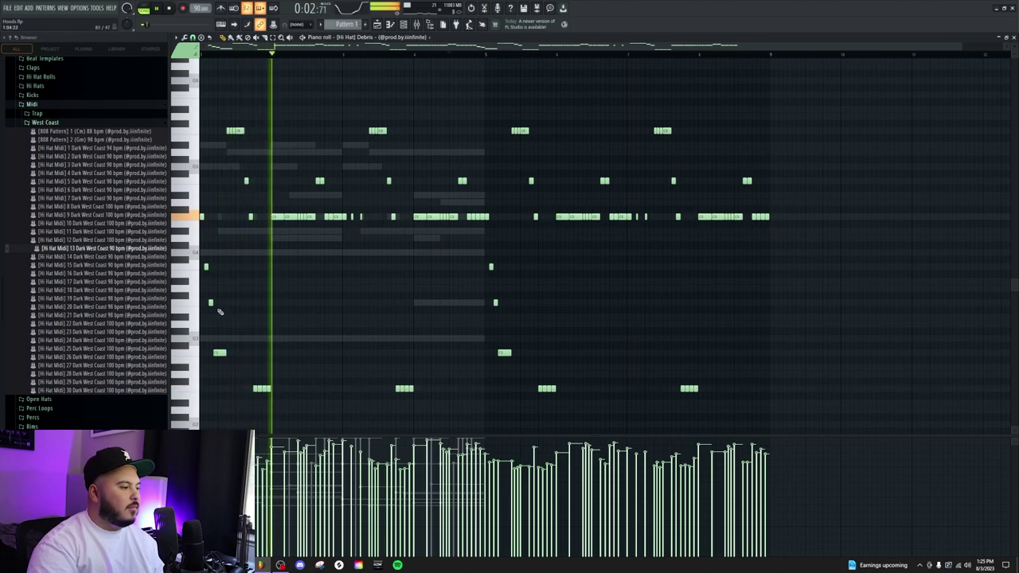
scroll(239, 301, up, 3)
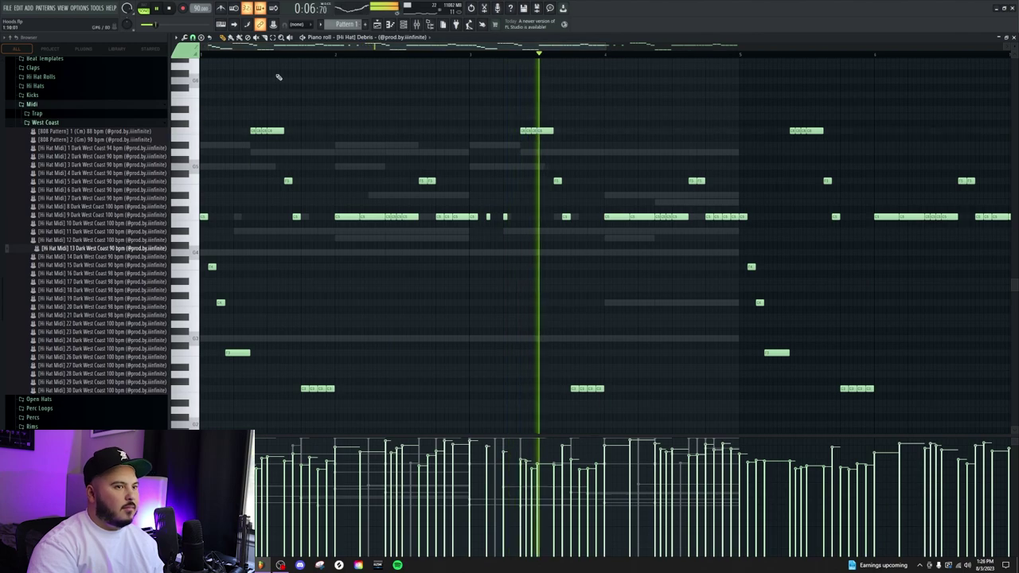
drag(739, 53, 201, 54)
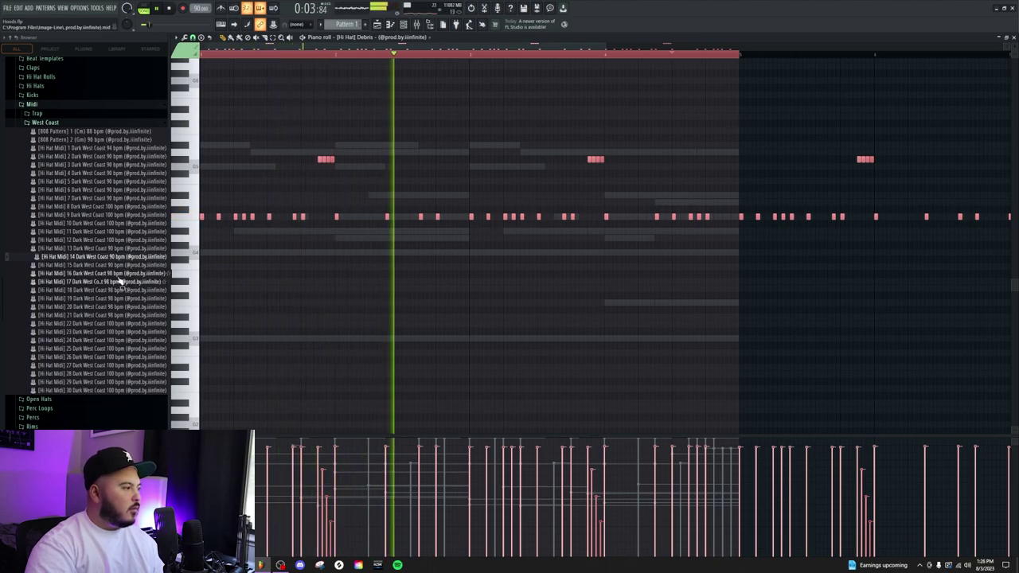
Audition the [Hi Hat Midi] 2, 3 and 1 Dark West Coast patterns on the [Hi Hat] Debris channel
click(79, 158)
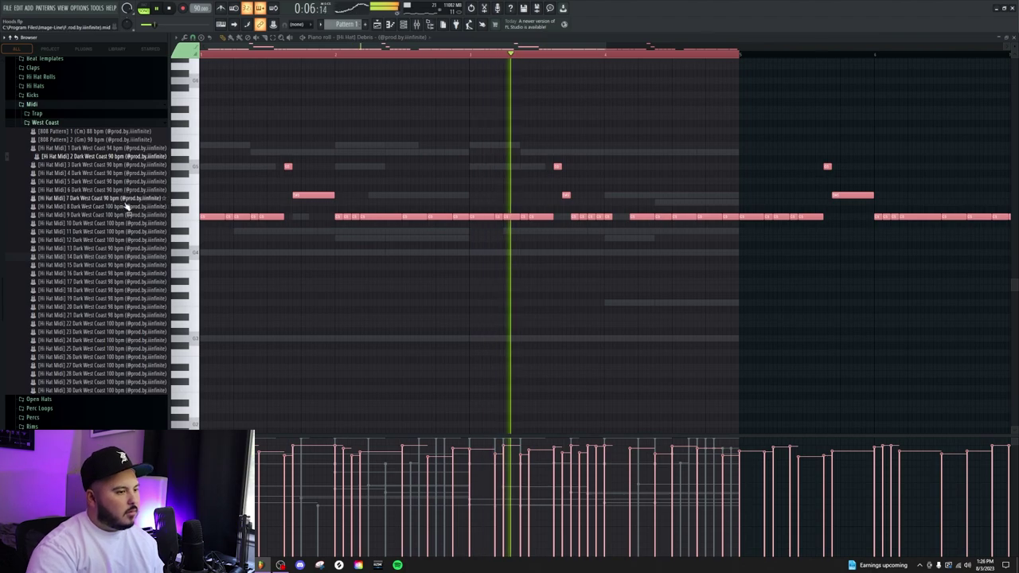
click(111, 165)
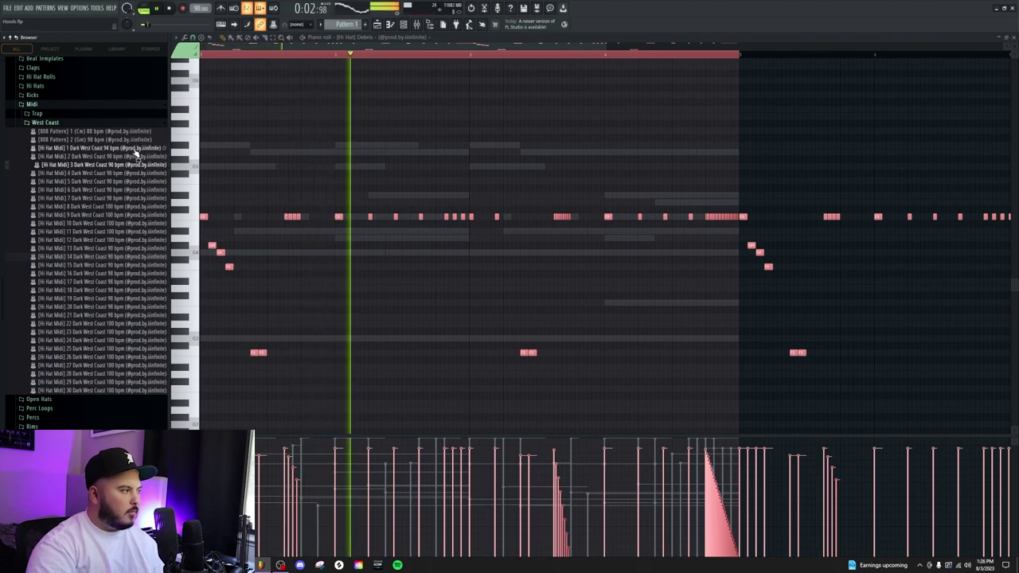
click(134, 149)
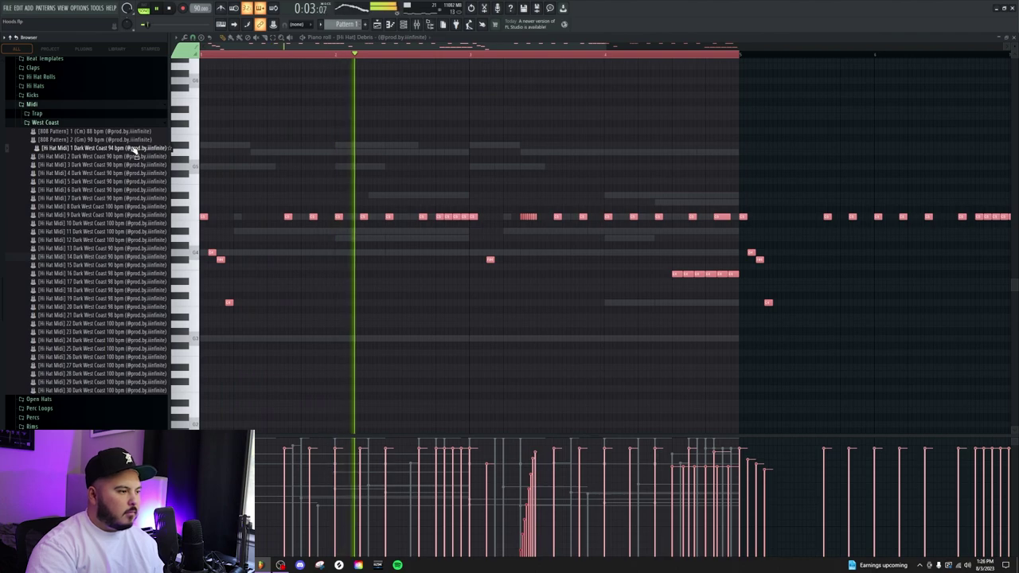
Try the [Hi Hat Midi] 6 Dark West Coast 90 bpm pattern and delete its low notes in bars 1 and 3
click(109, 191)
click(106, 194)
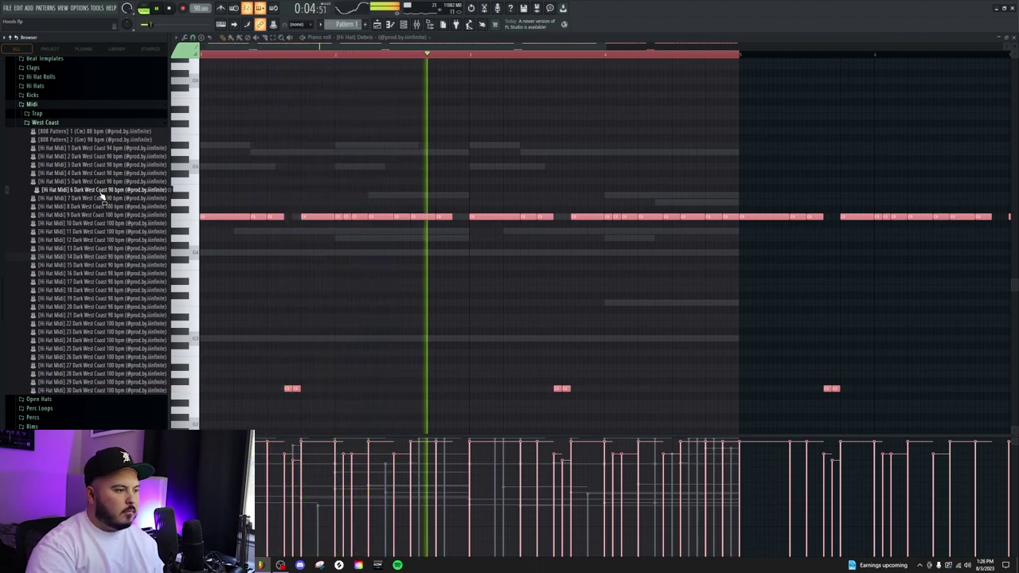
right_click(561, 388)
right_click(292, 388)
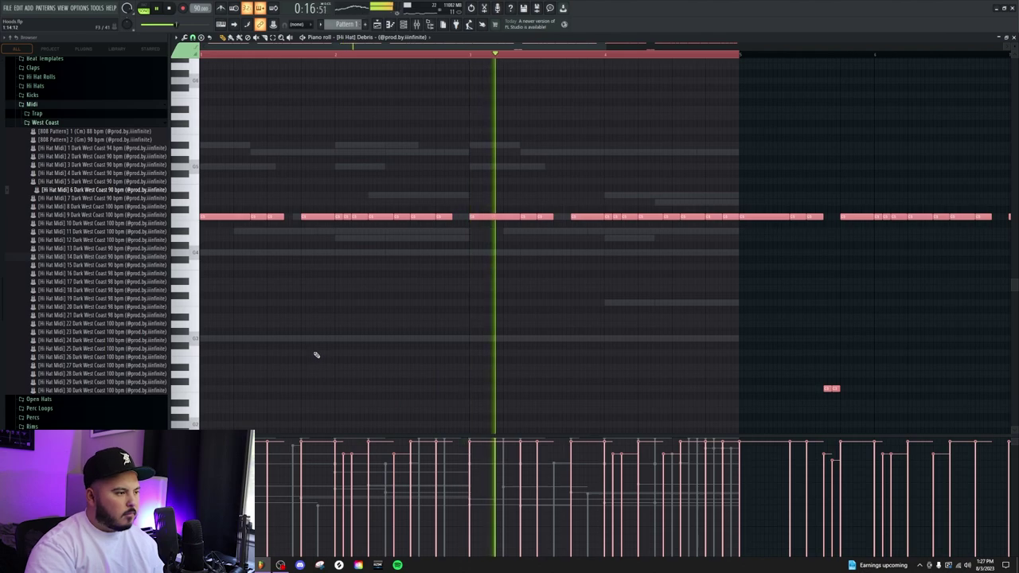
Replace the [Hi Hat] Debris notes with the [Hi Hat Midi] 7 Dark West Coast 90 bpm pattern and play it back
click(70, 199)
key(space)
key(space)
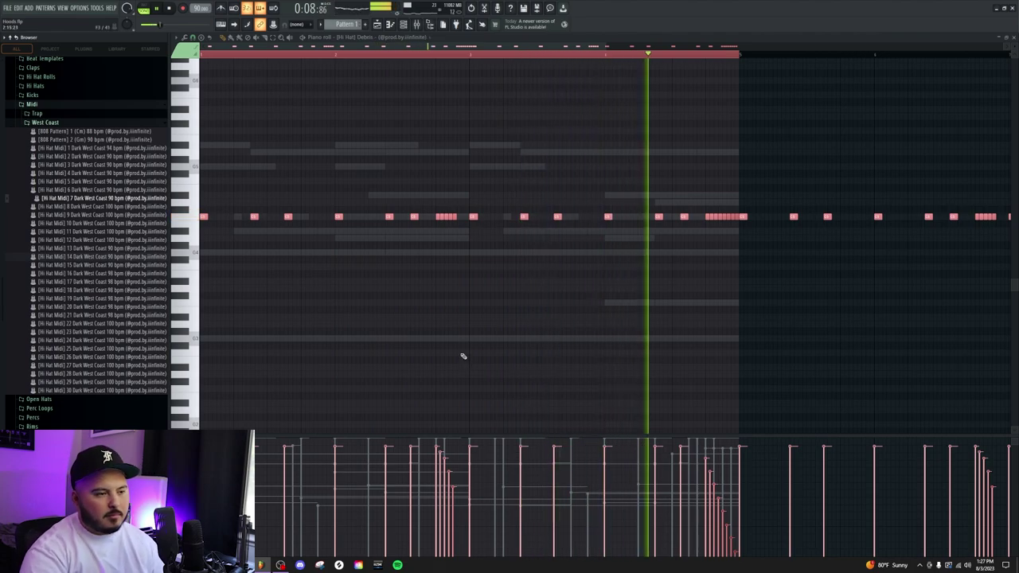
click(281, 565)
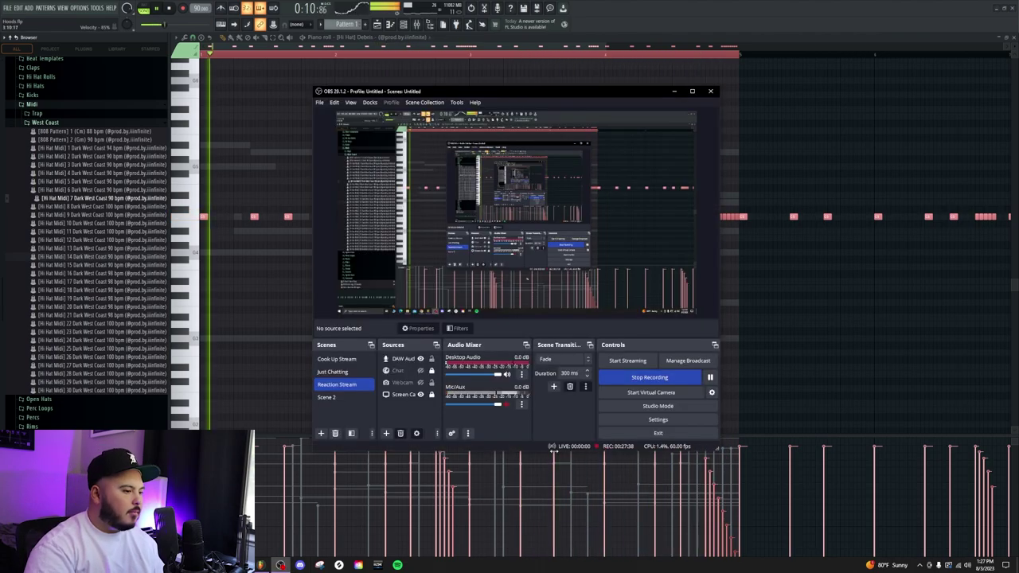
click(280, 565)
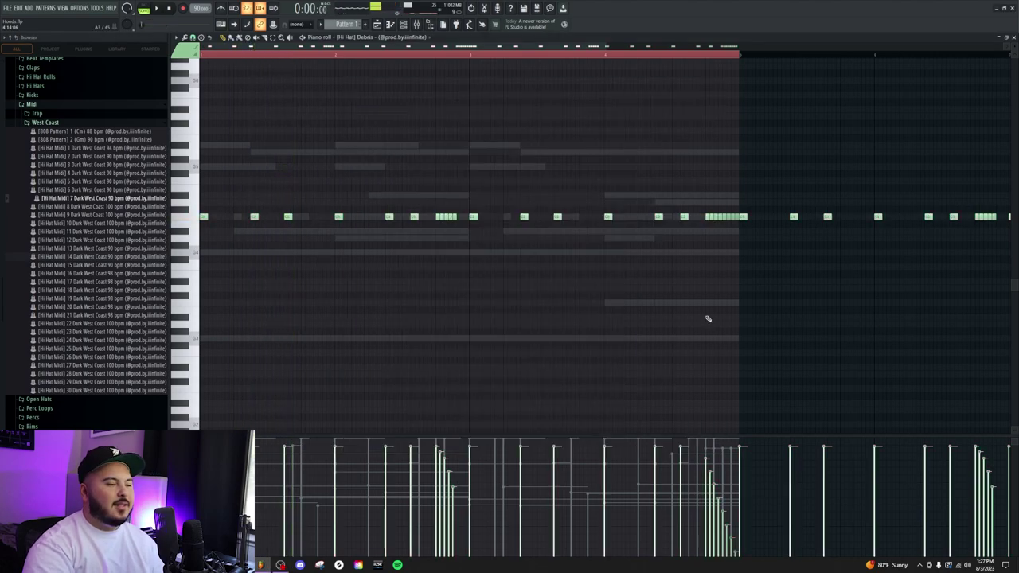
Stop playback and delete the [Hi Hat] Debris notes that extend past the end of bar 4
key(space)
drag(890, 312, 475, 141)
key(Delete)
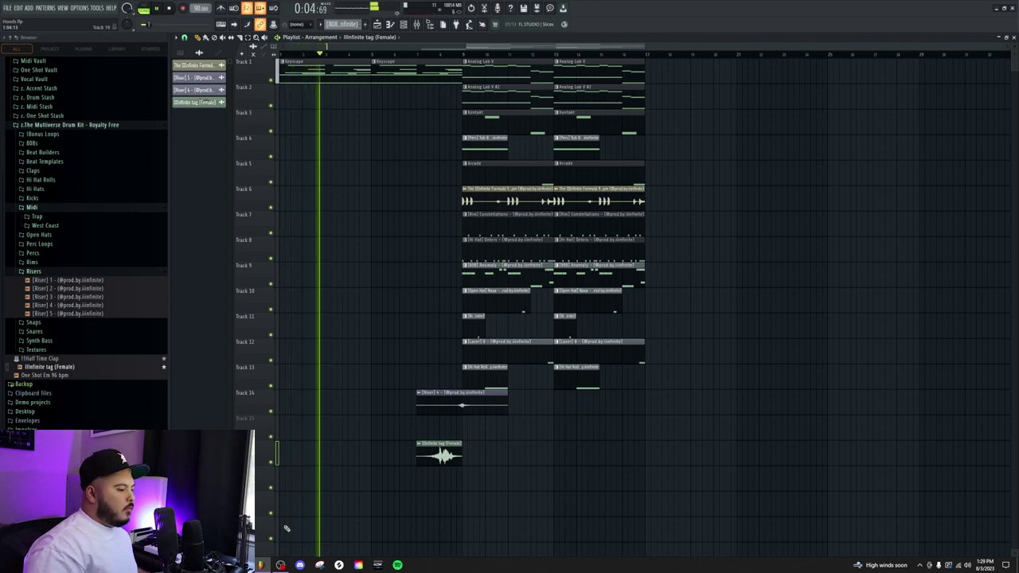
mouse_move(280, 565)
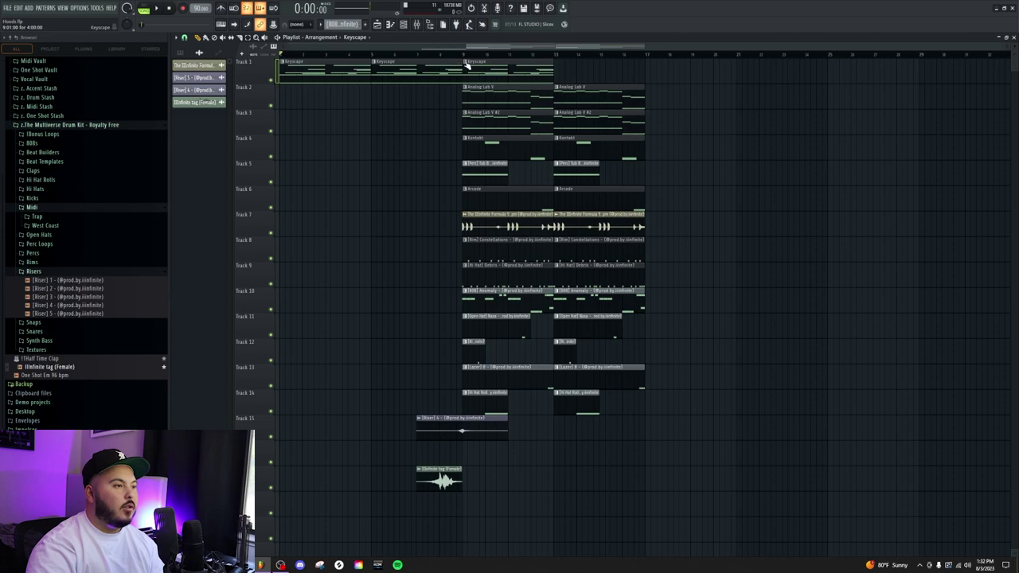
Make the bar 9 Keyscape clip unique and reduce it to its two lowest notes, lowered one octave
click(466, 64)
click(481, 113)
double_click(494, 70)
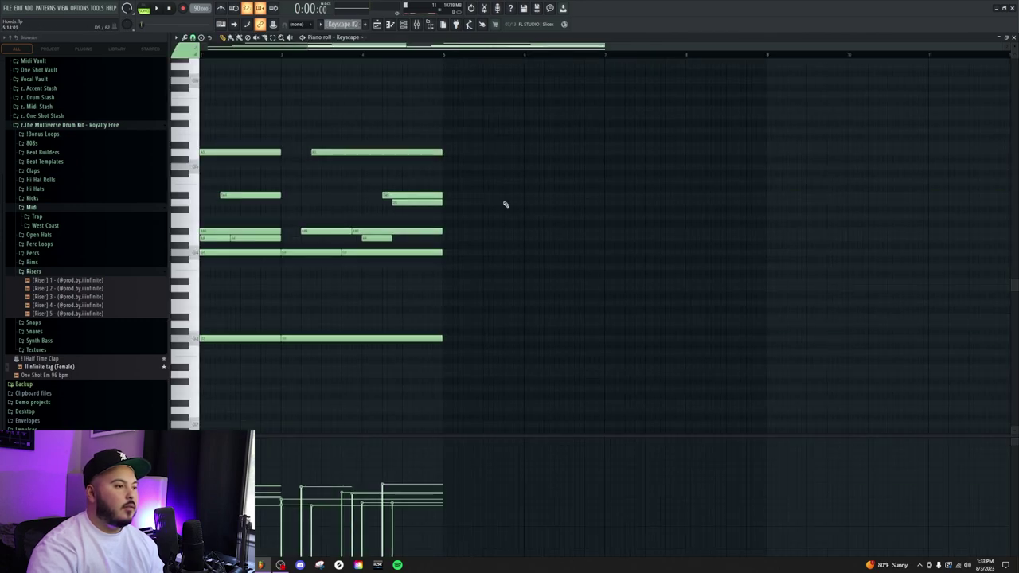
drag(226, 271, 843, 51)
key(Delete)
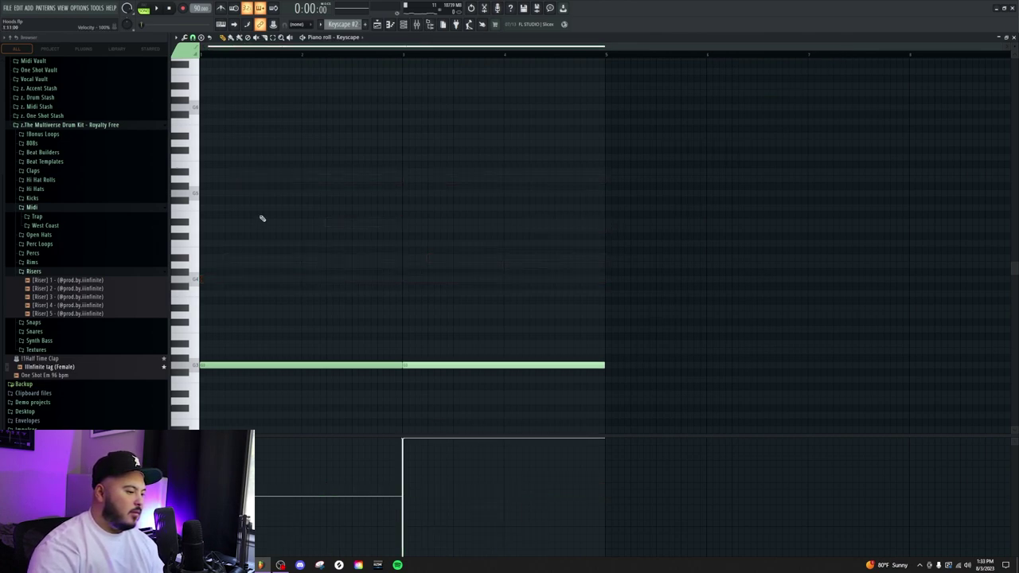
scroll(448, 211, up, 3)
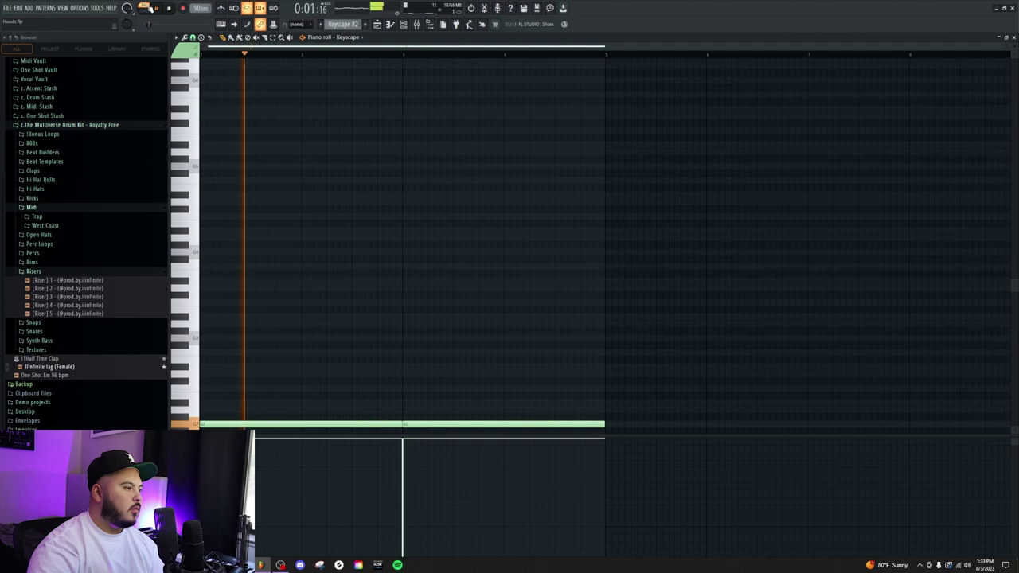
Clone the Keyscape channel and route the clone to a free mixer track
click(404, 25)
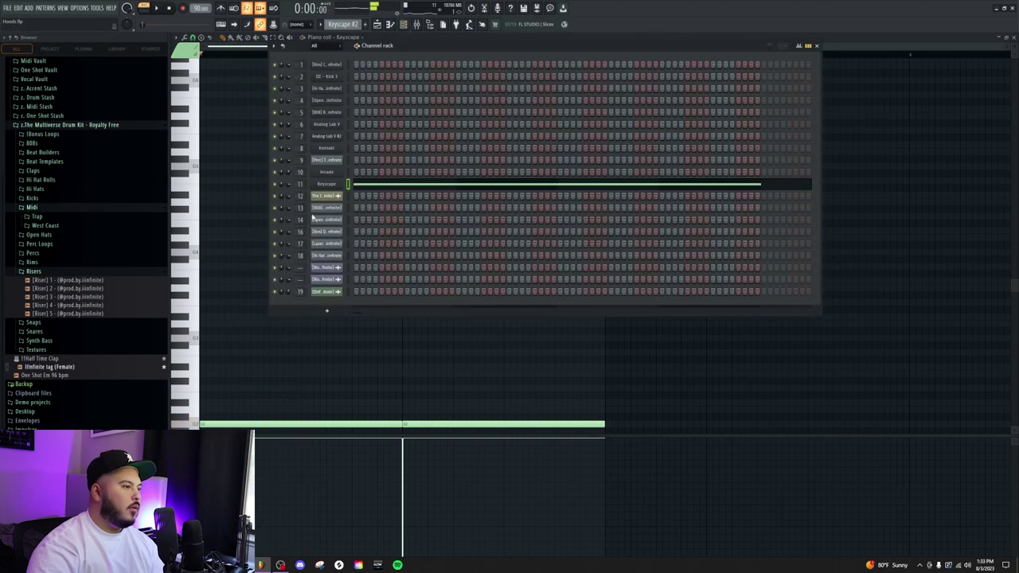
right_click(322, 186)
click(355, 261)
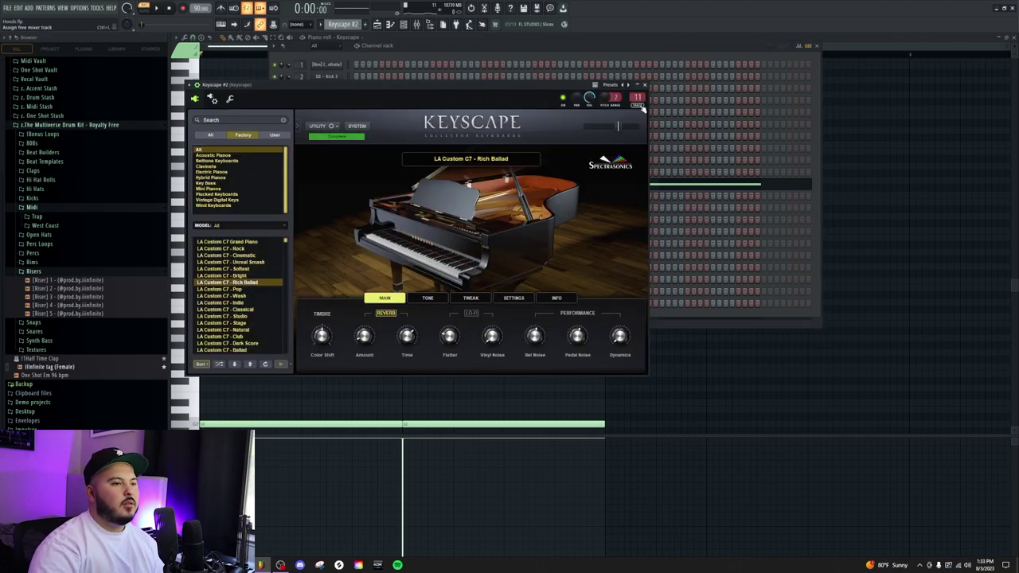
key(ctrl+l)
Add Fruity Parametric EQ 2 with a steep low cut to the Keyscape #2 mixer track and lower its fader
click(752, 113)
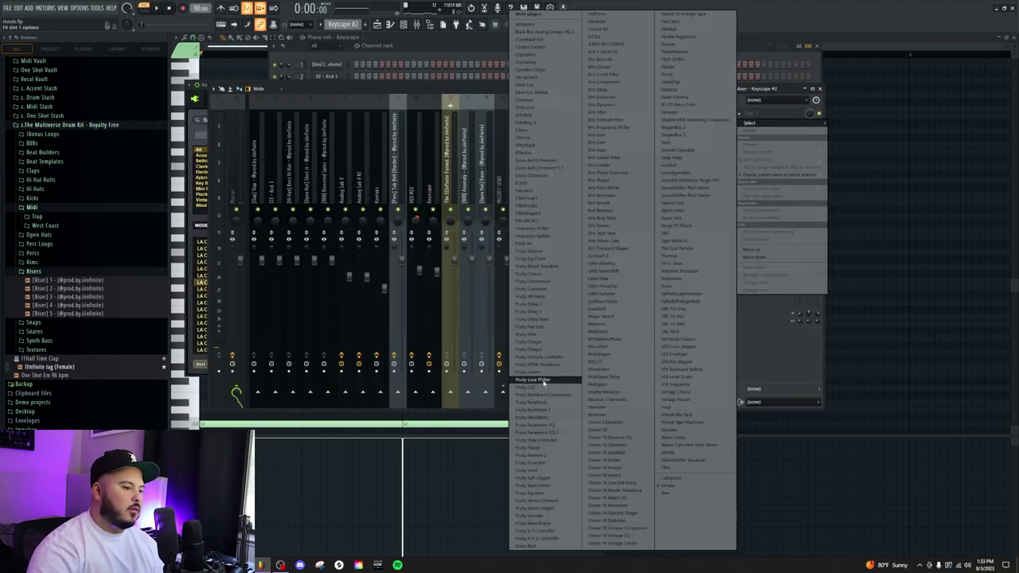
click(546, 433)
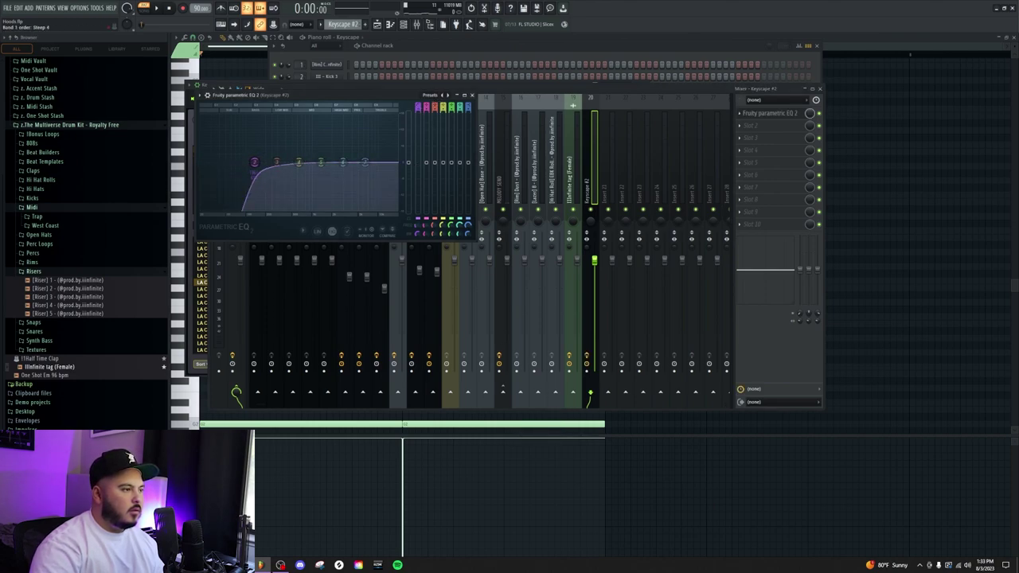
drag(595, 263, 585, 311)
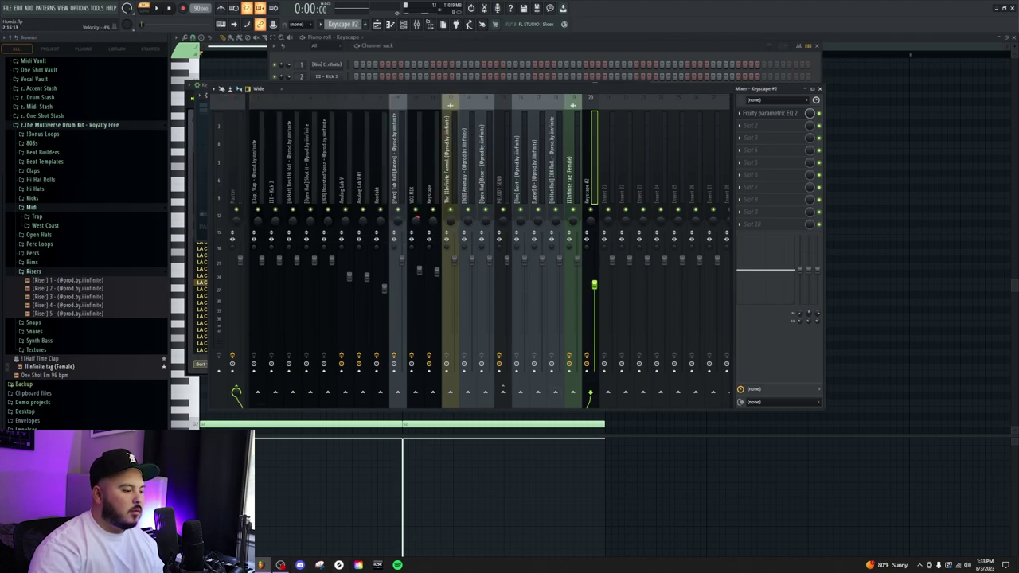
Move the two low notes from the Keyscape channel to Keyscape #2 and play the playlist from bar 9
click(281, 565)
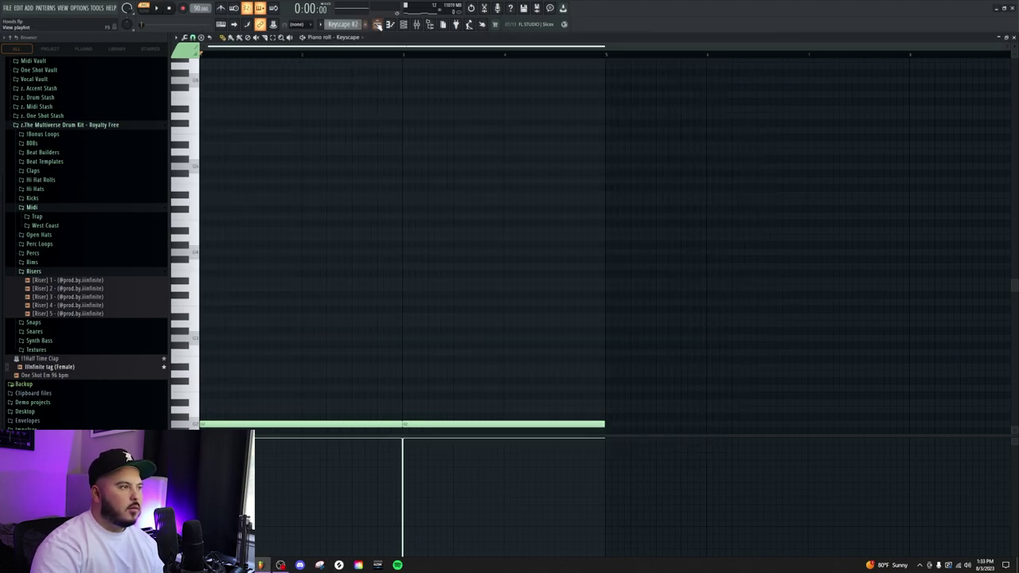
click(377, 25)
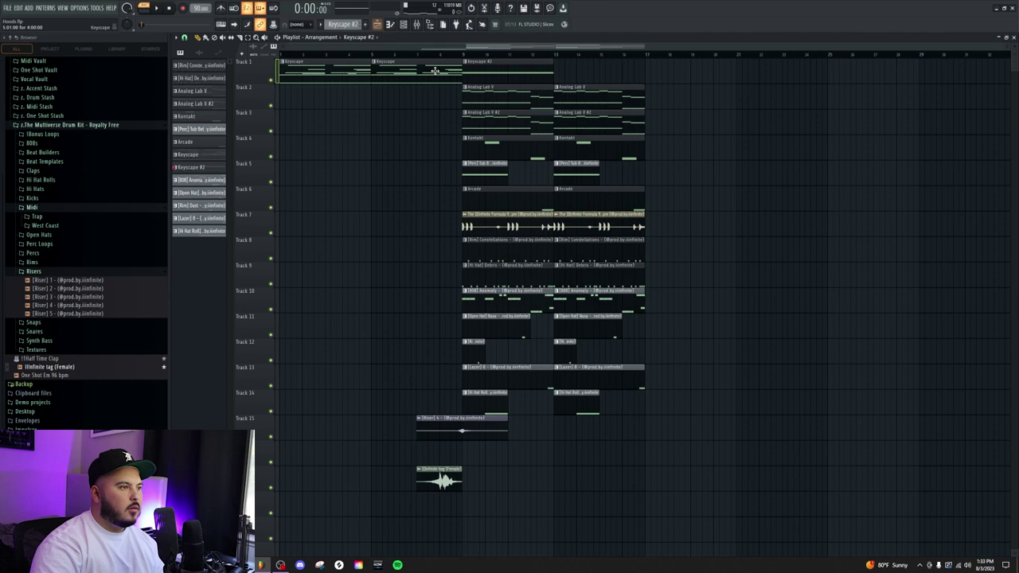
double_click(486, 66)
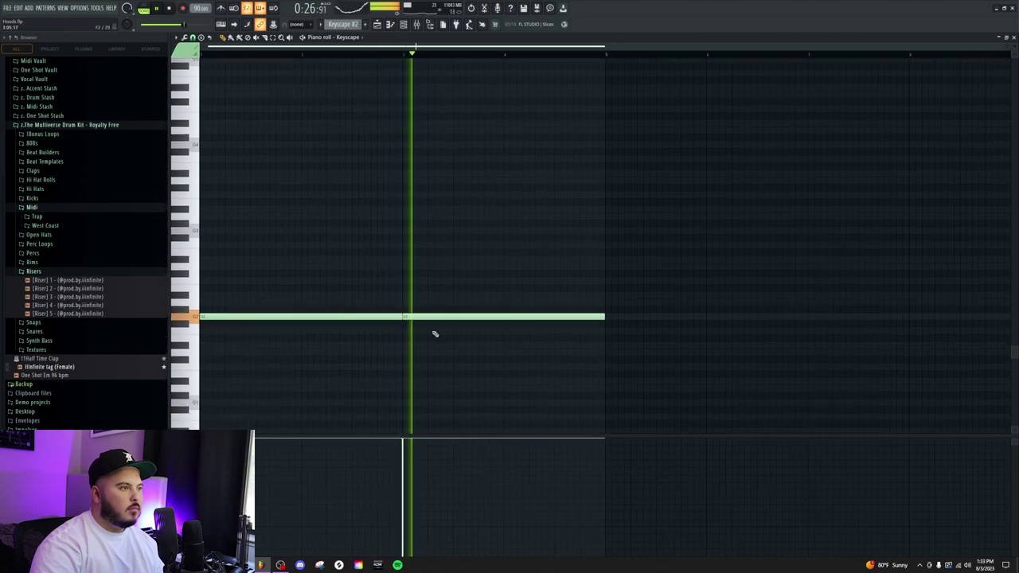
key(F9)
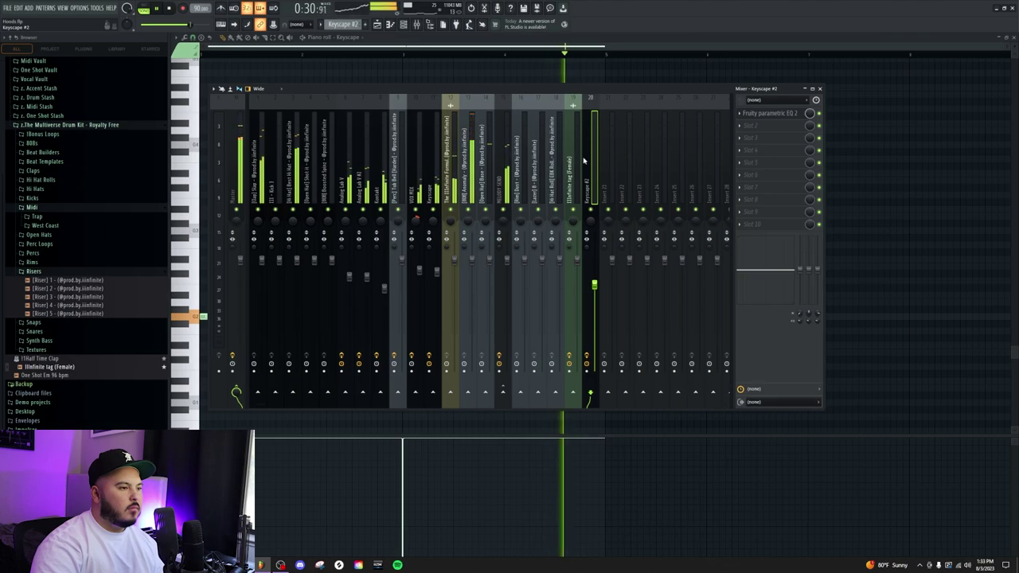
click(405, 25)
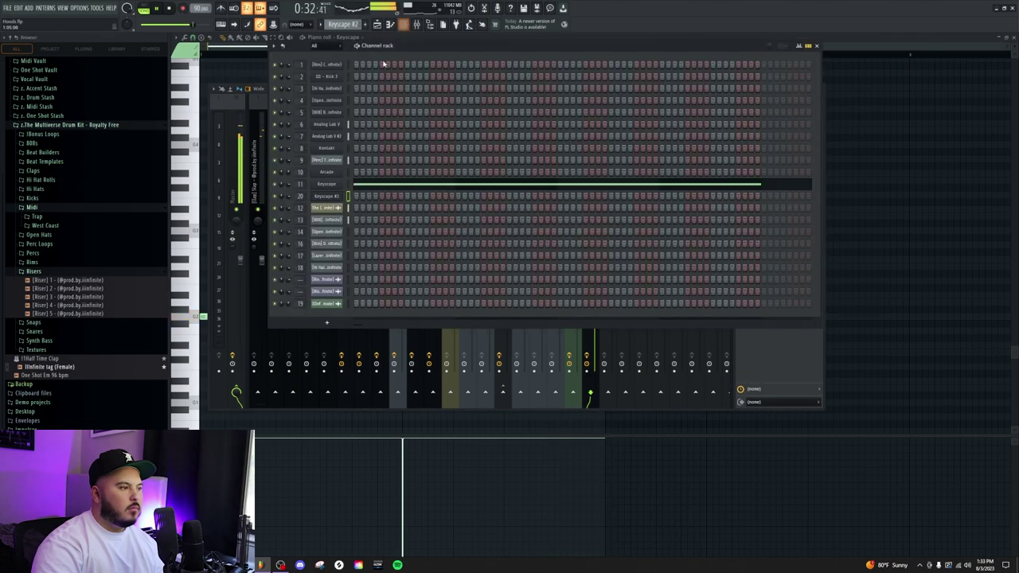
click(349, 184)
click(348, 196)
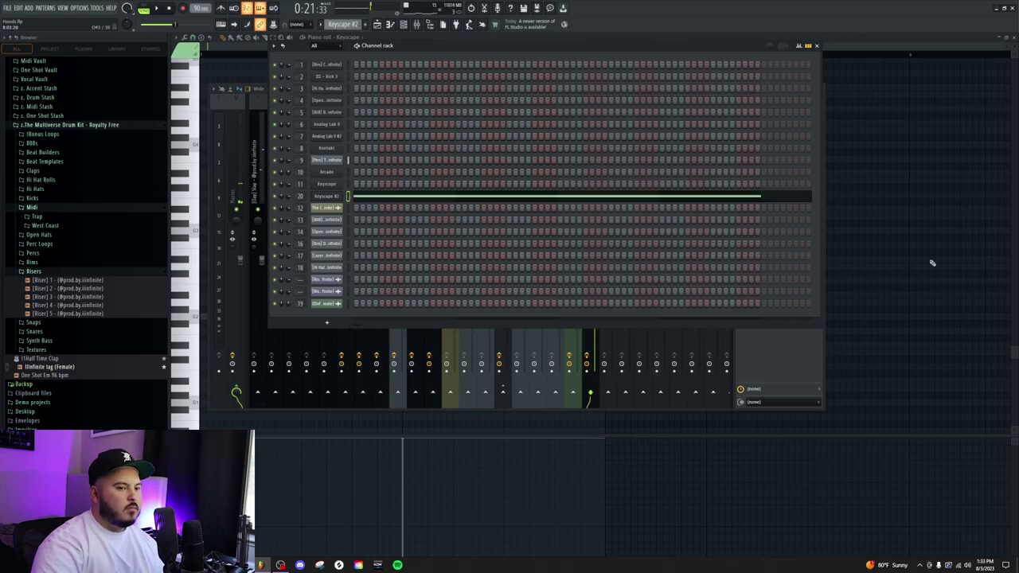
click(403, 25)
click(377, 25)
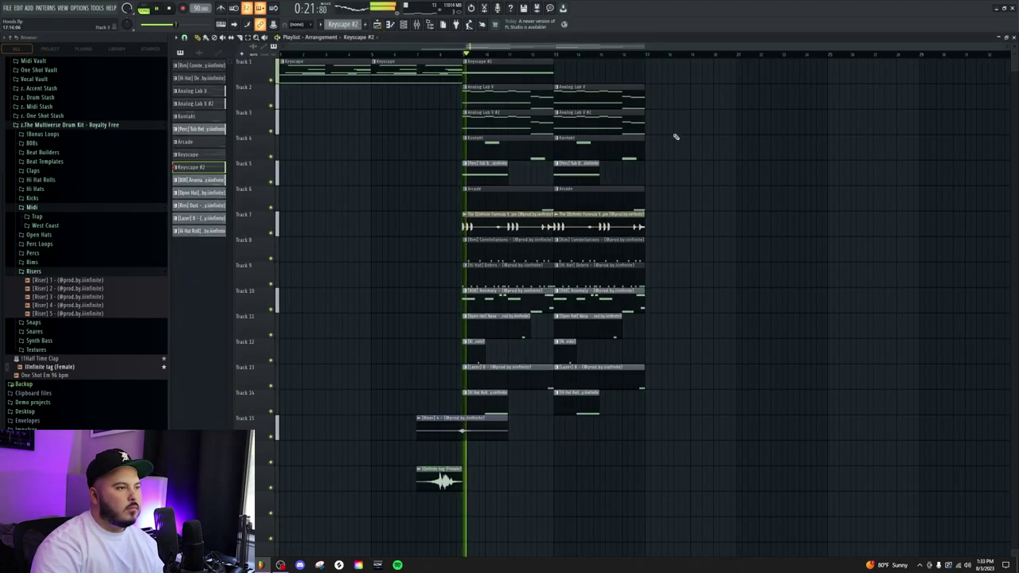
Shorten both Keyscape #2 notes to one bar each and repeat the clip at bar 13 on Track 1
double_click(445, 76)
drag(277, 278, 530, 360)
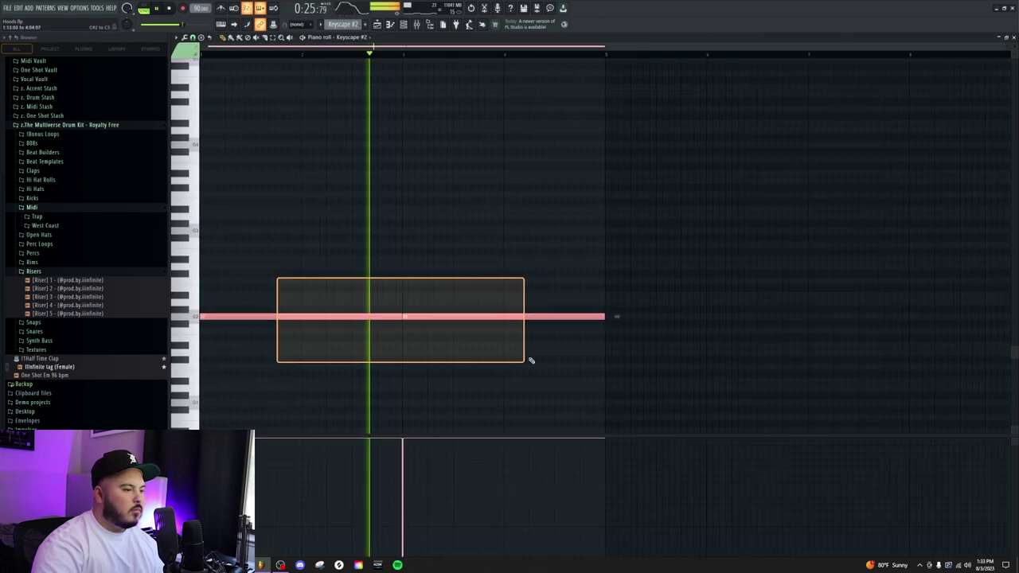
drag(603, 317, 505, 323)
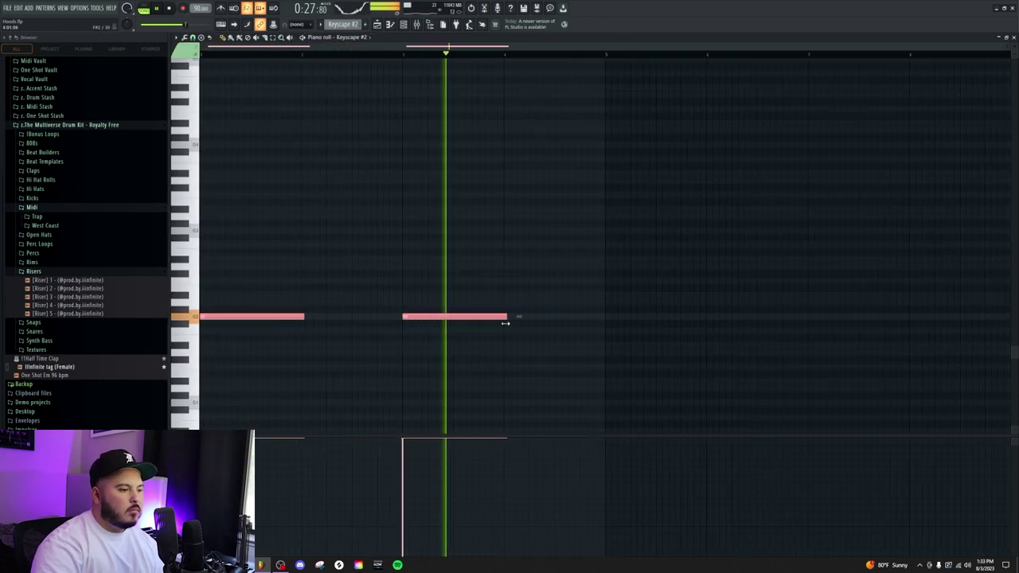
click(599, 369)
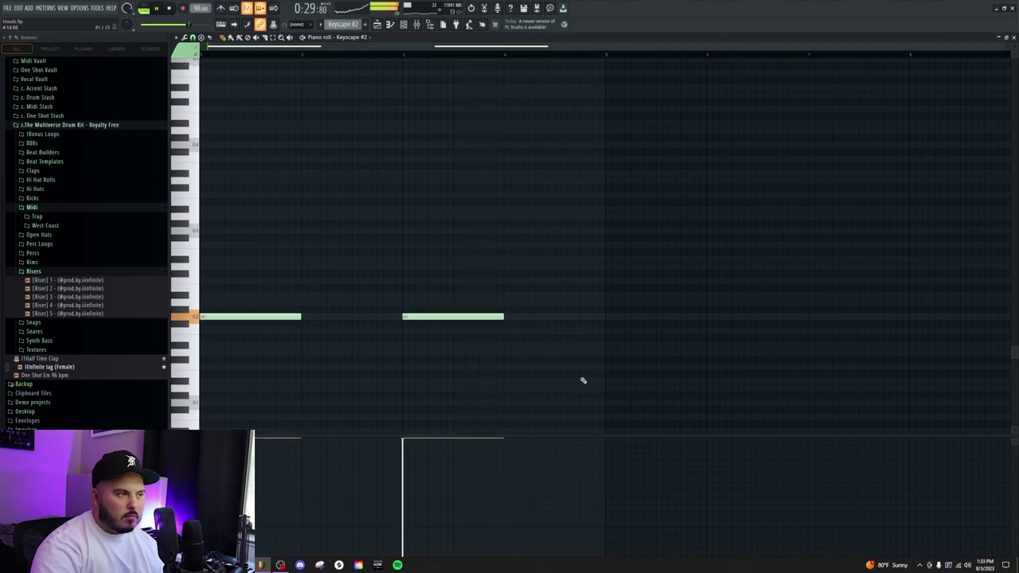
key(F5)
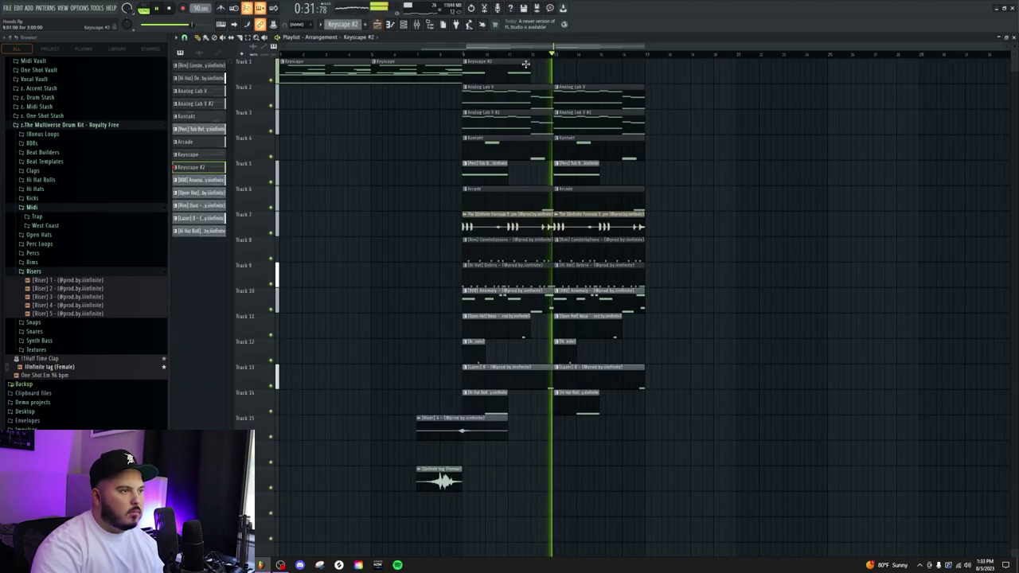
drag(535, 72, 648, 72)
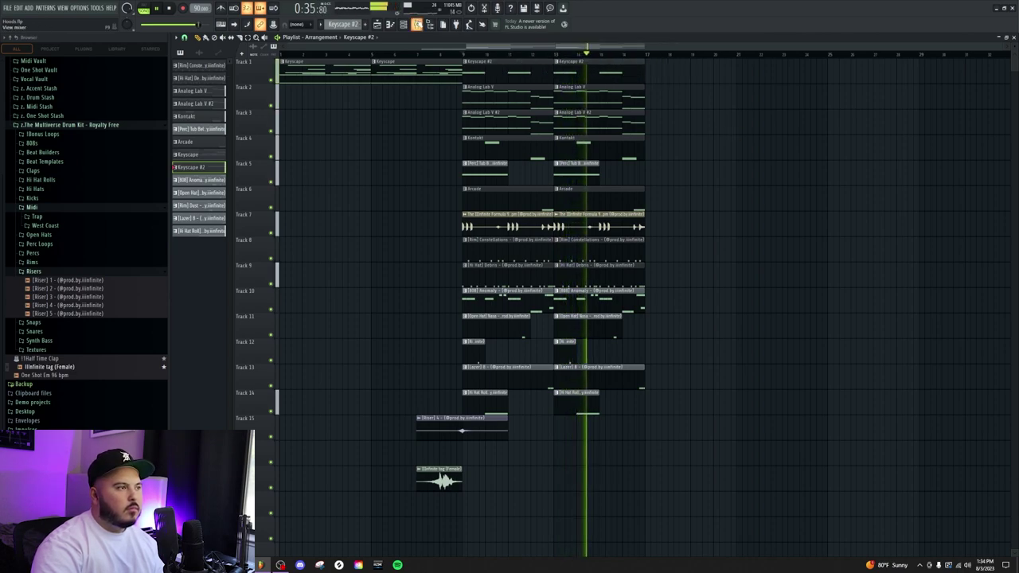
Raise the high-pass cutoff of the first Fruity Parametric EQ 2 on MELODY SEND to about 180 Hz
key(F9)
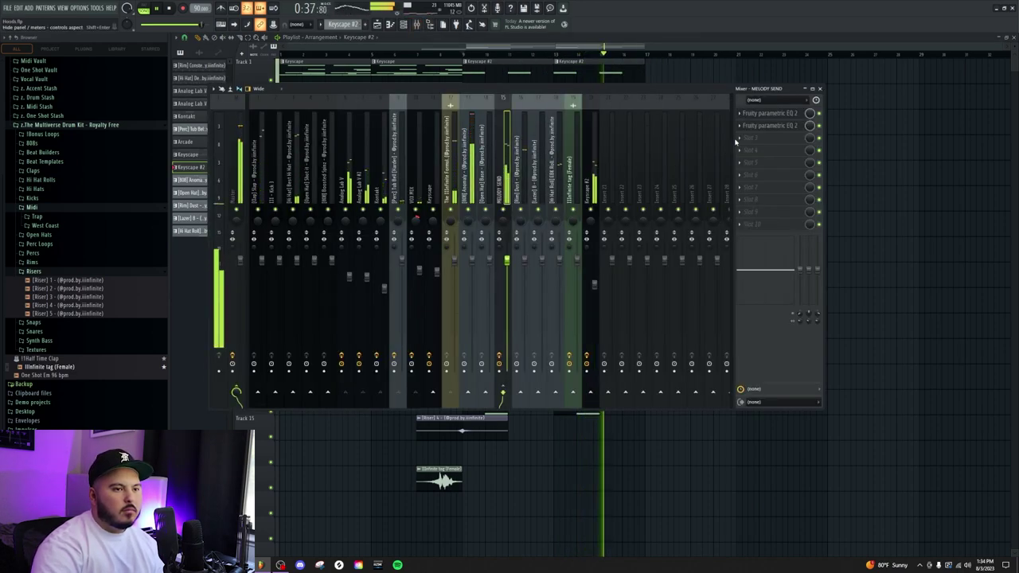
click(502, 172)
click(769, 114)
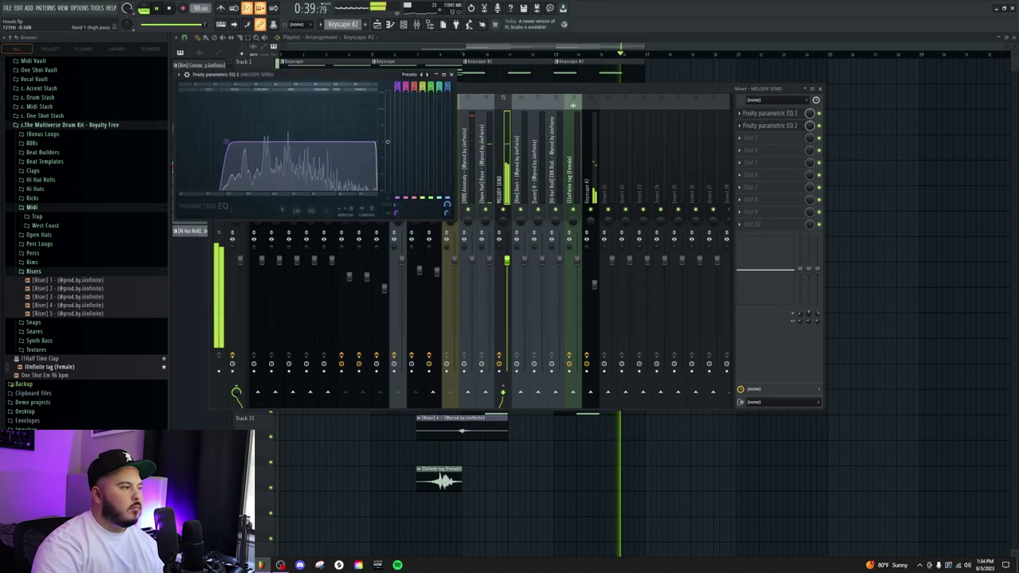
drag(256, 145, 245, 145)
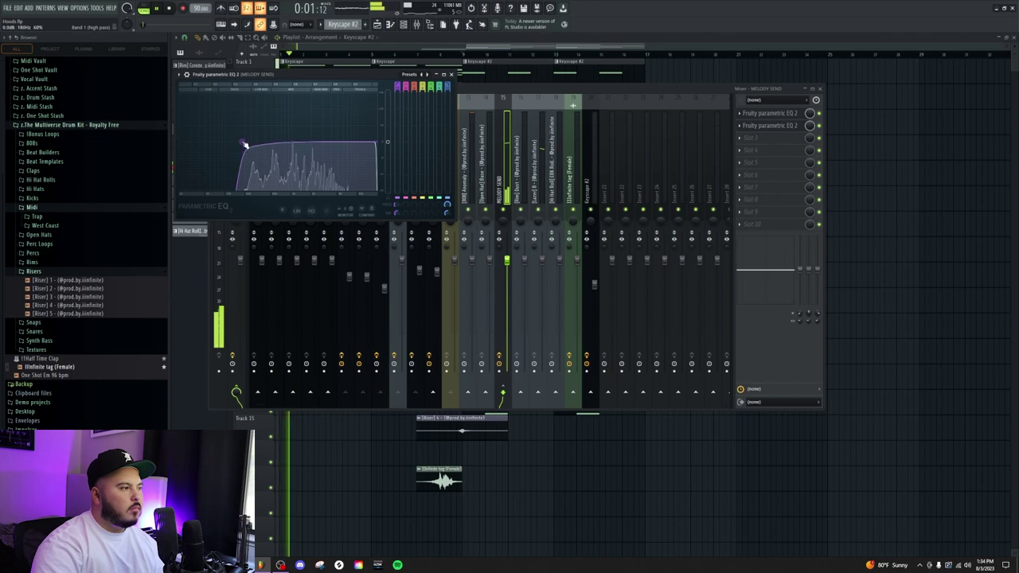
Boost band 4 of the second MELODY SEND equalizer by about 2.5 dB near 812 Hz, then stop playback
click(757, 125)
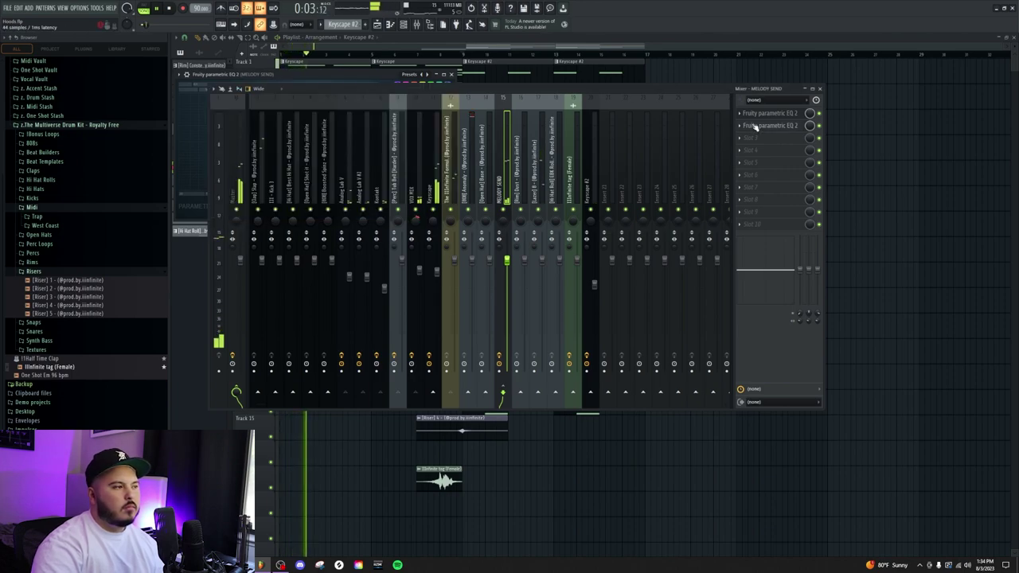
drag(275, 144, 300, 149)
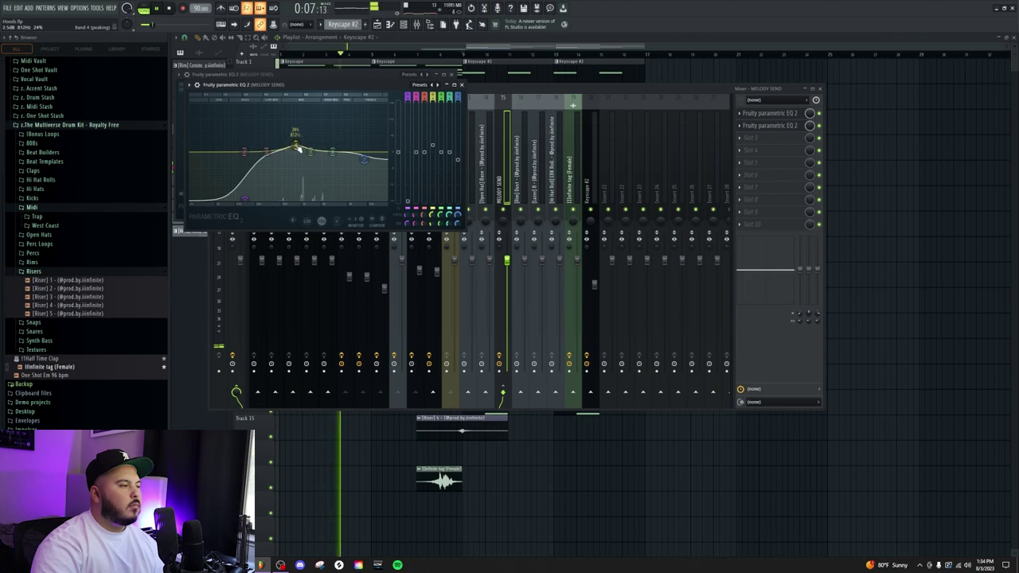
click(816, 225)
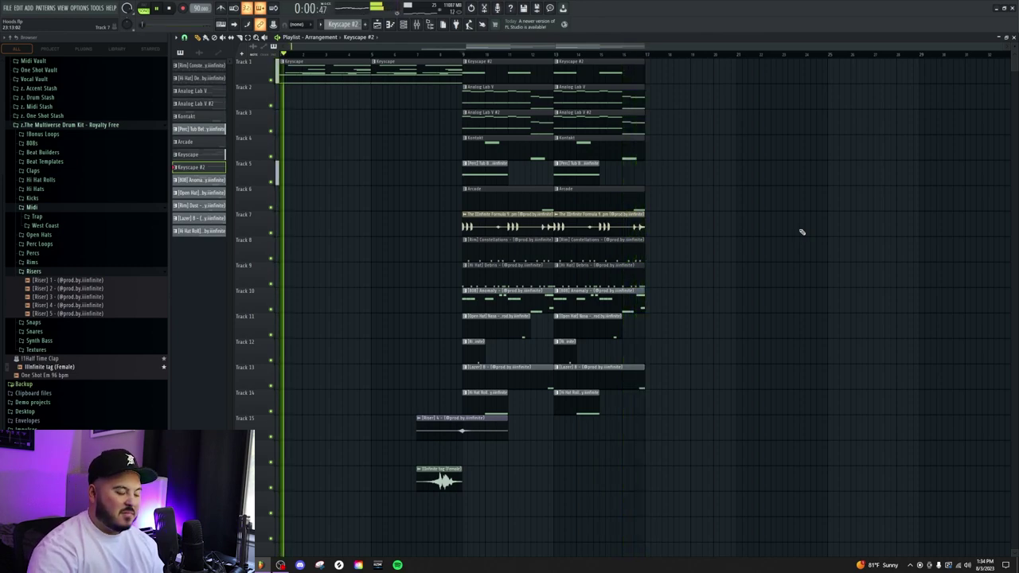
key(space)
Add Fresh Air to the first effect slot of the Master track and set High Air to 10%
click(425, 26)
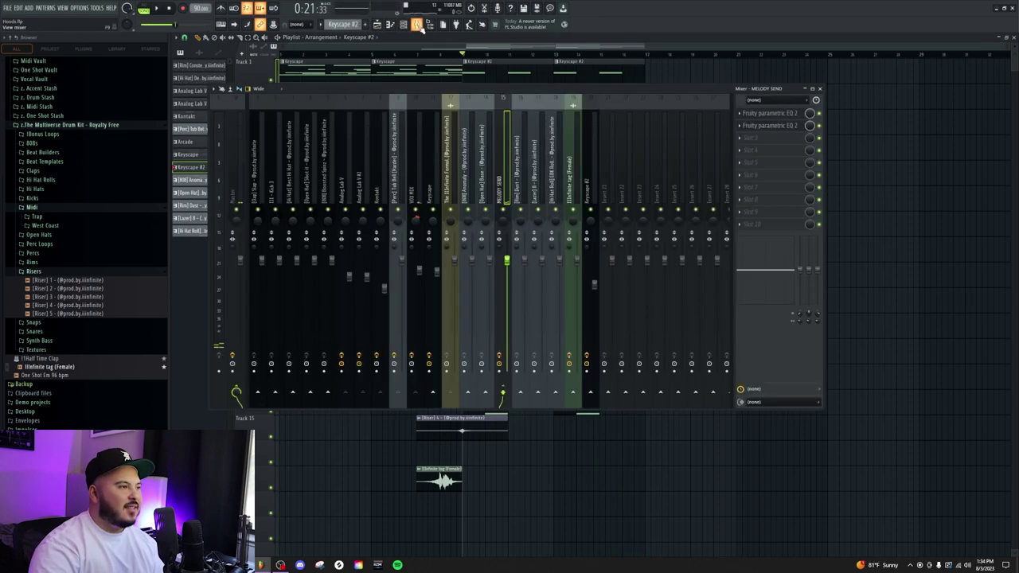
click(241, 144)
click(752, 114)
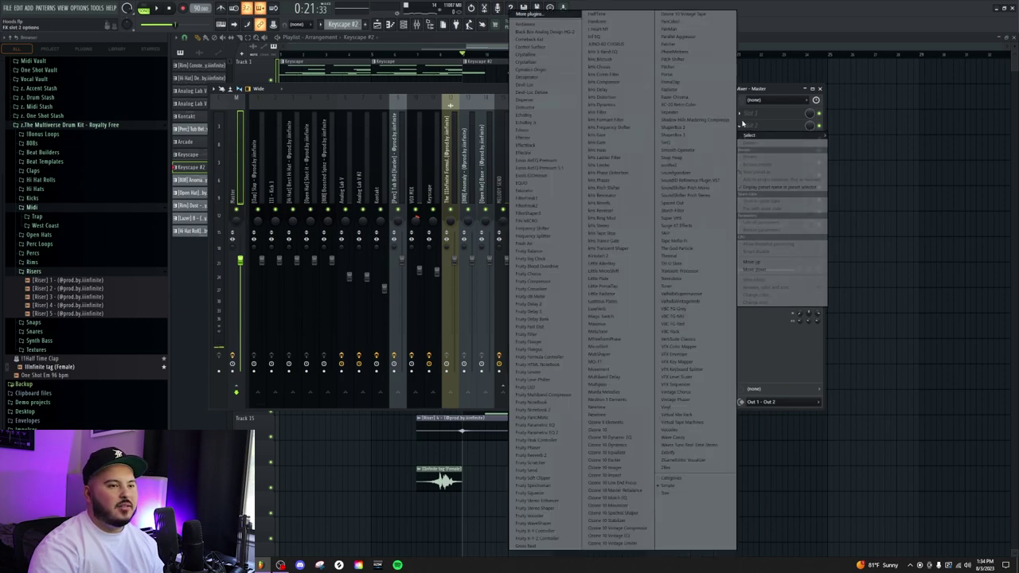
click(752, 113)
click(752, 113)
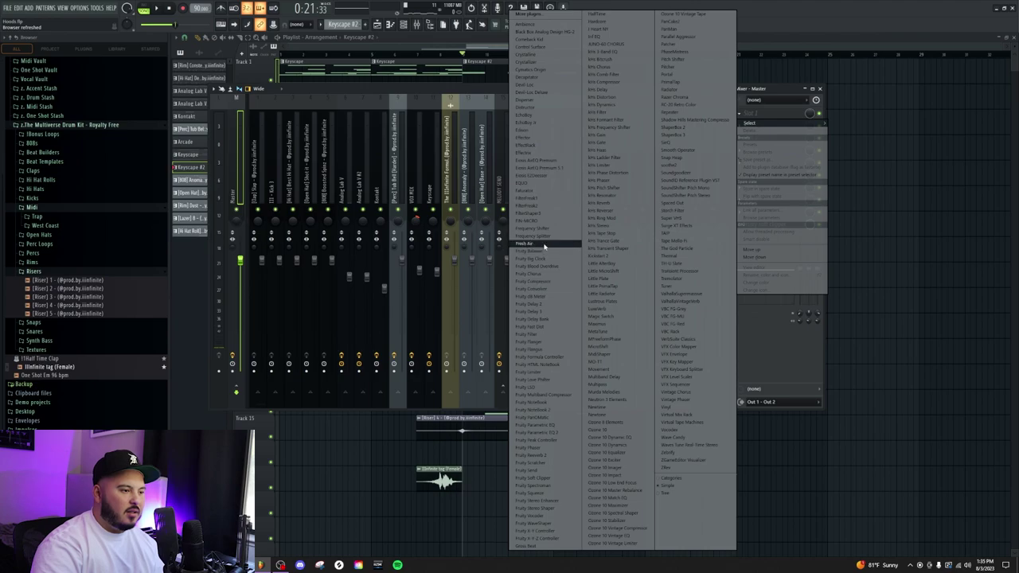
click(545, 247)
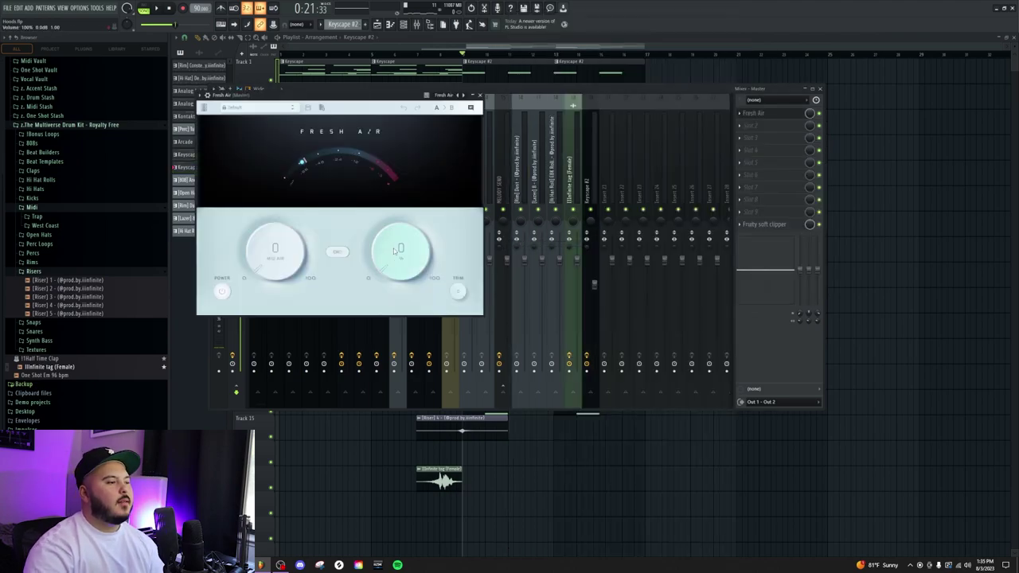
drag(394, 252, 391, 232)
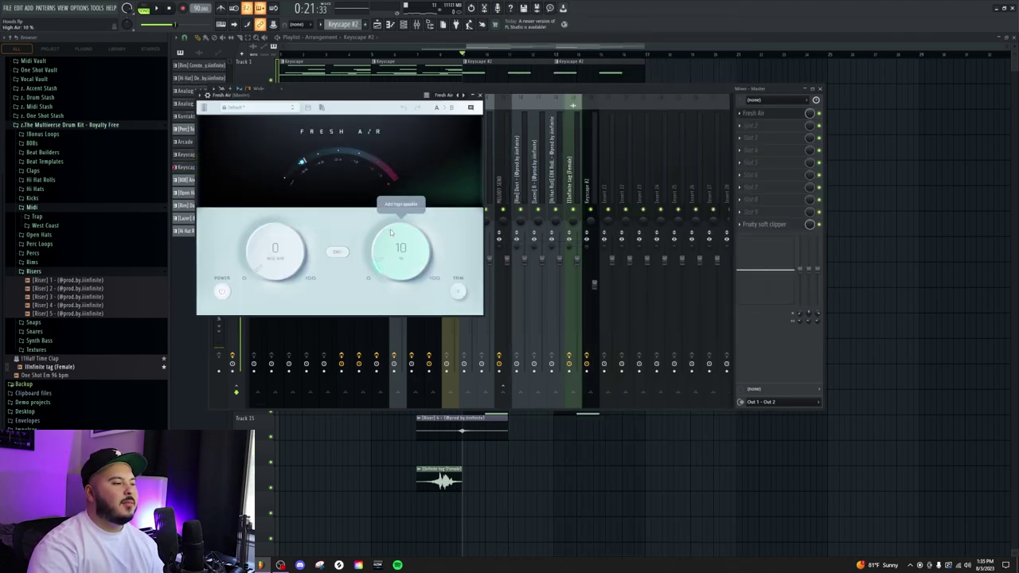
click(480, 94)
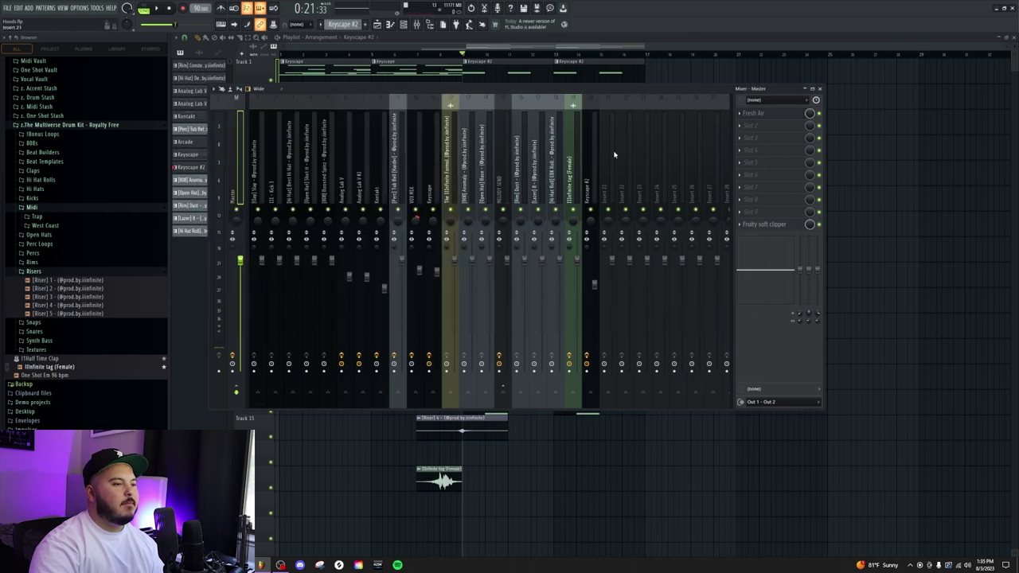
Lower the MELODY SEND fader slightly, then switch to OBS
click(507, 261)
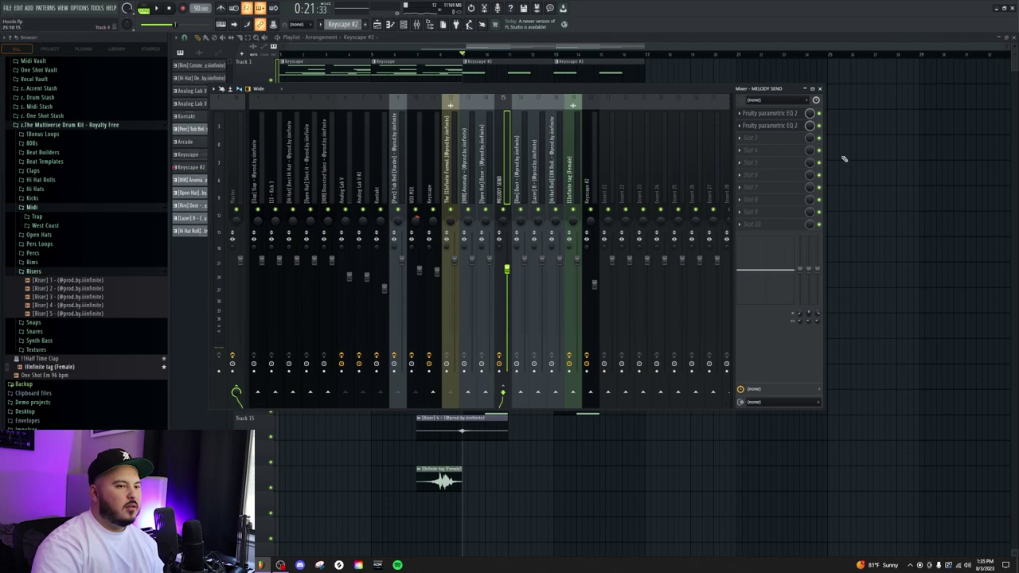
key(F9)
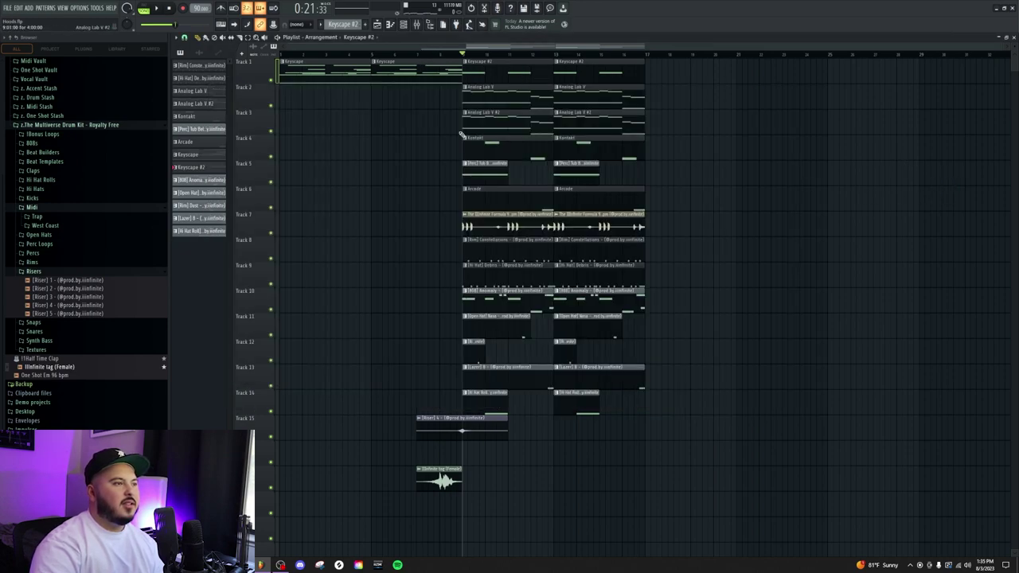
click(280, 565)
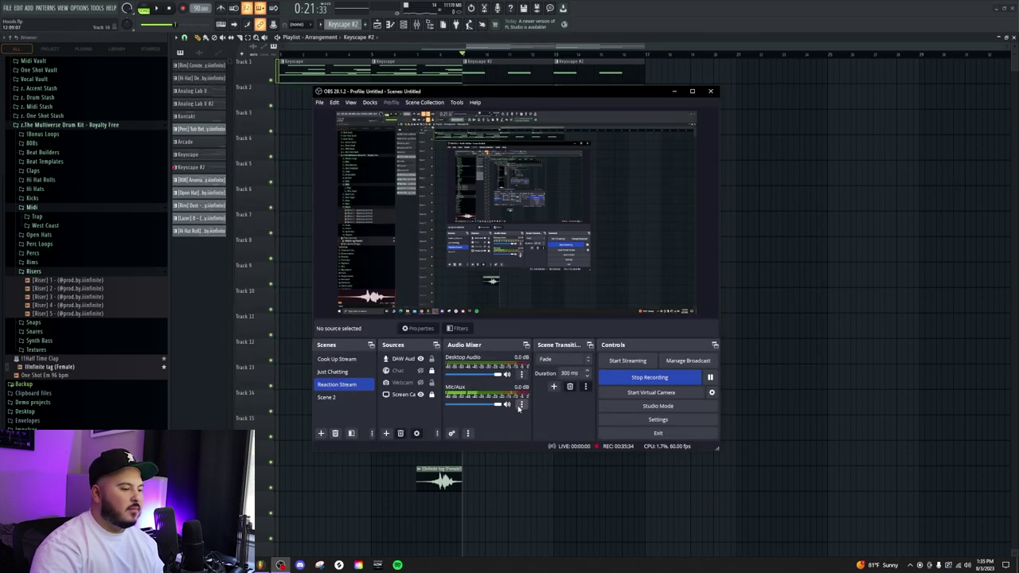
Return to FL Studio, play the arrangement, and lower the Kontakt mixer fader
click(609, 478)
key(space)
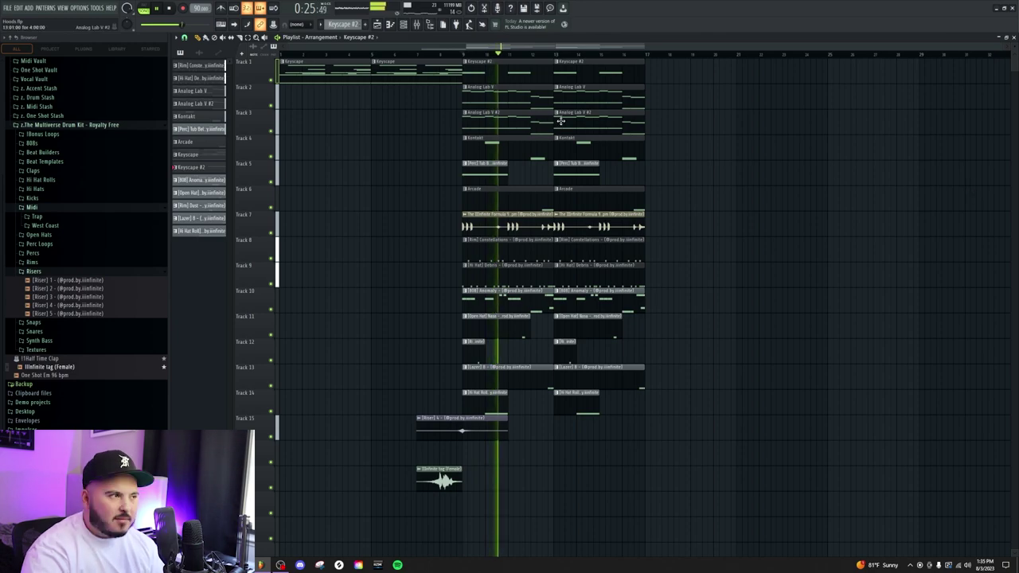
key(F9)
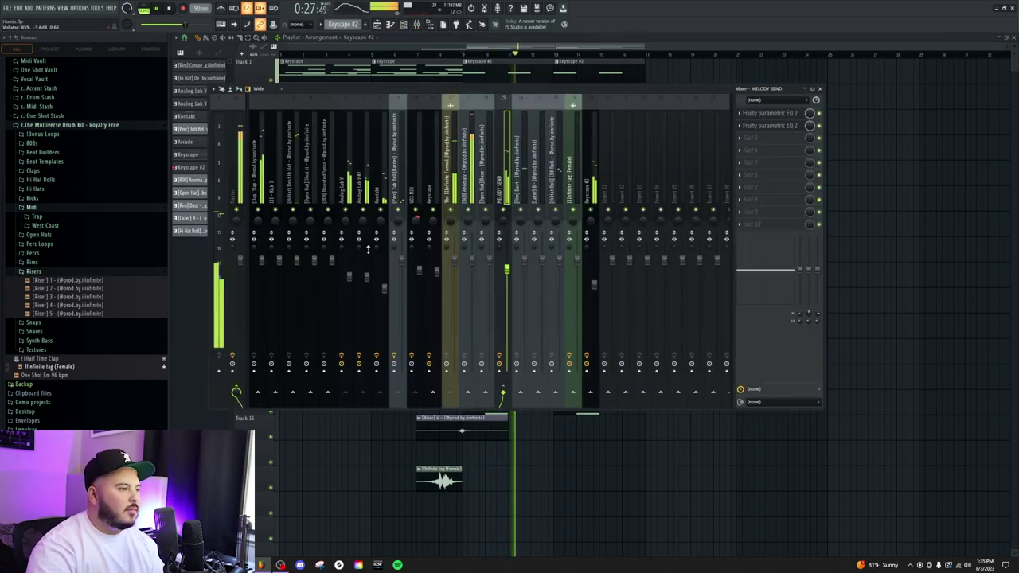
drag(384, 288, 384, 307)
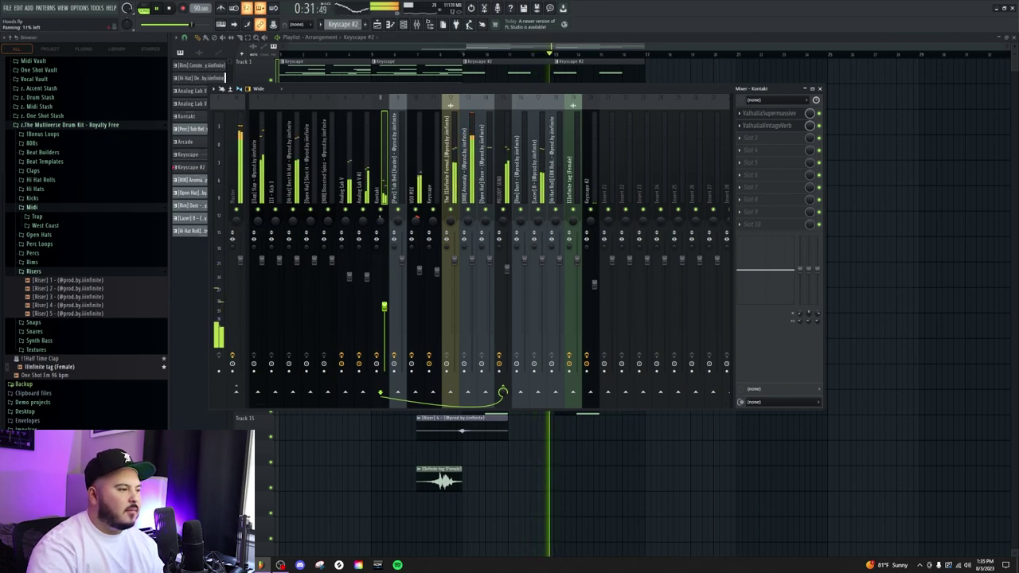
Adjust the panning of the Analog Lab mixer tracks slightly and lower the Analog Lab V #2 fader
click(361, 219)
key(Left)
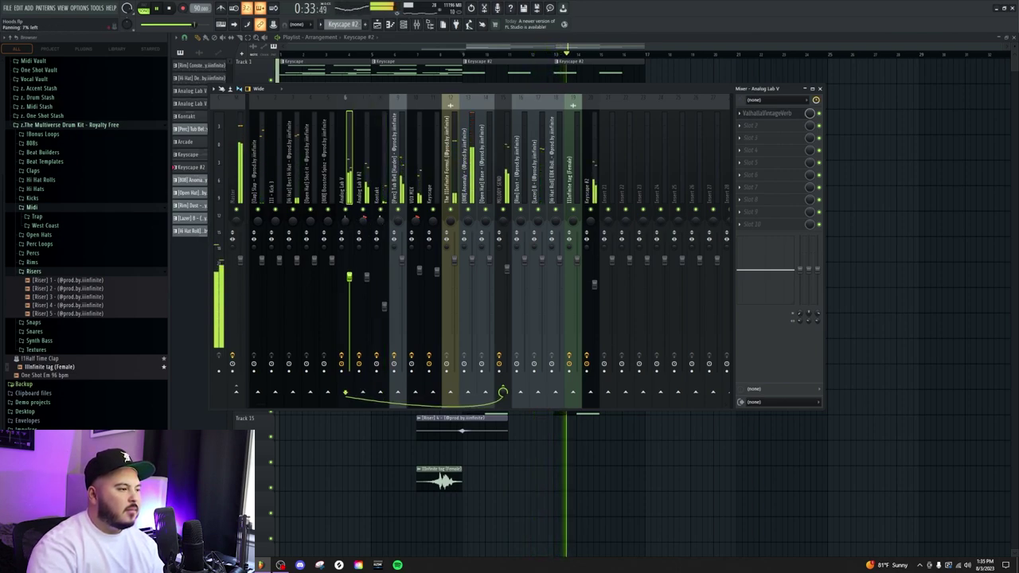
drag(366, 278, 366, 285)
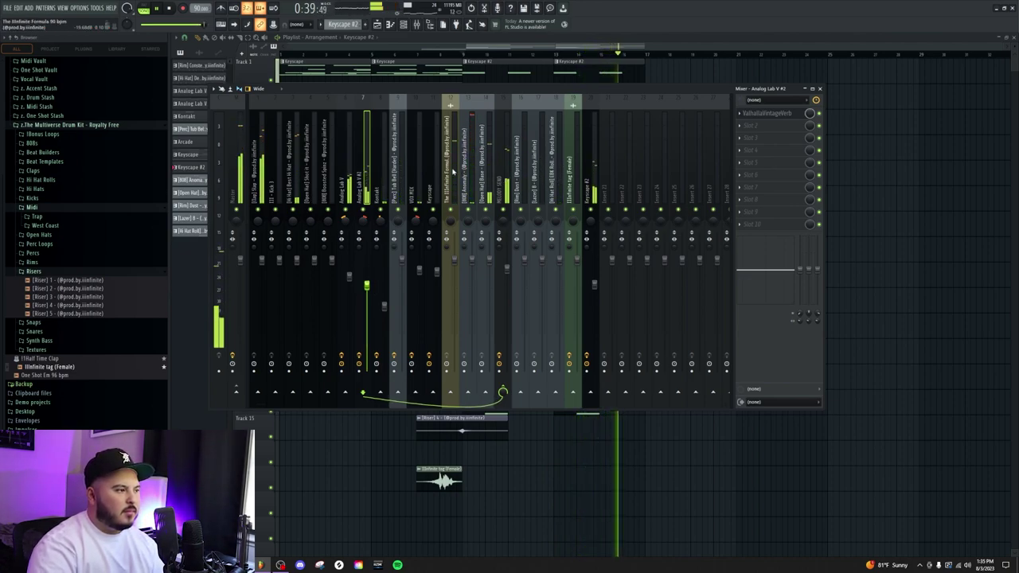
Open the Debris hi-hat pattern, solo the hi-hat's mixer track, and play it back
click(294, 167)
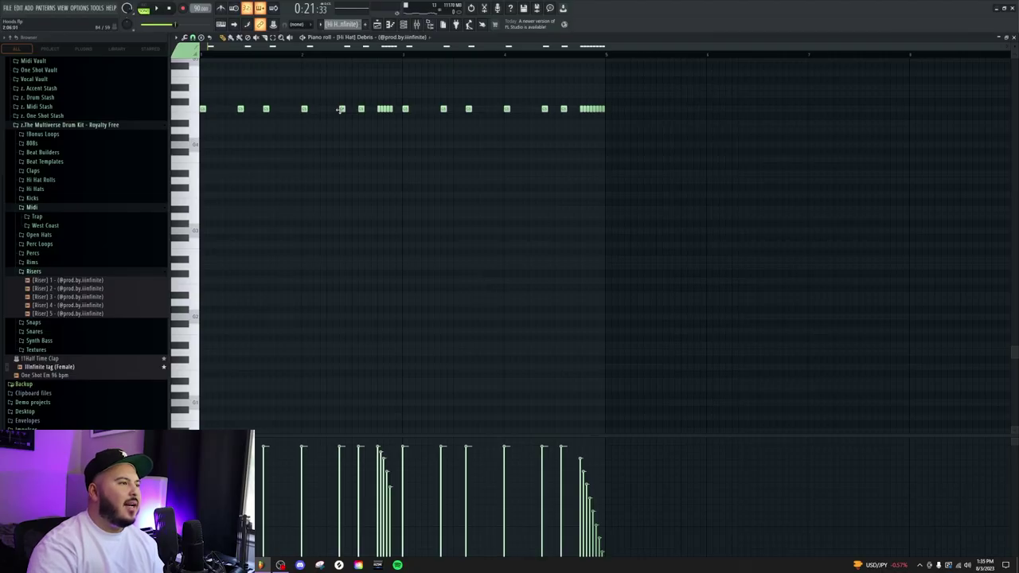
click(404, 25)
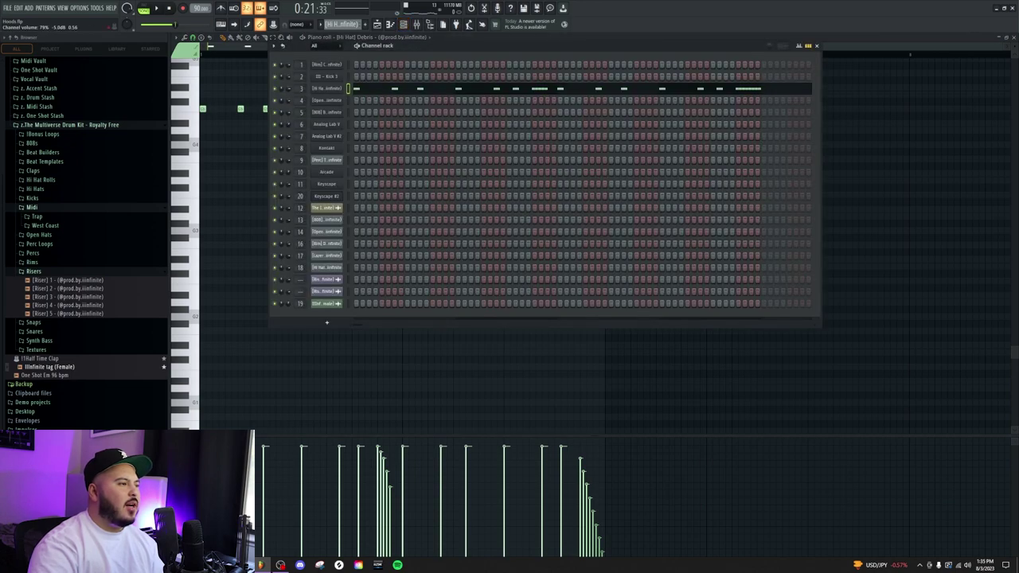
click(421, 25)
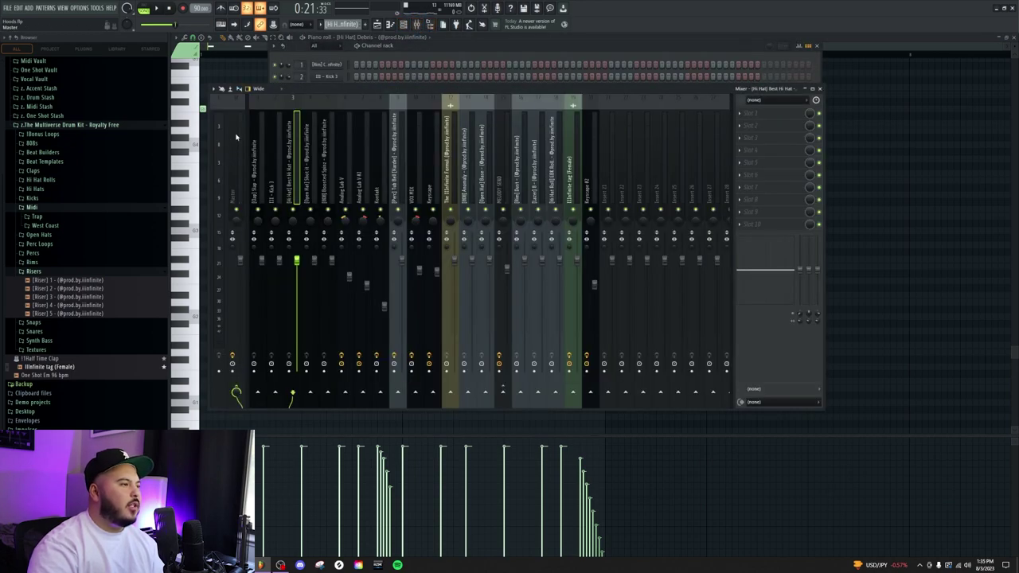
right_click(296, 210)
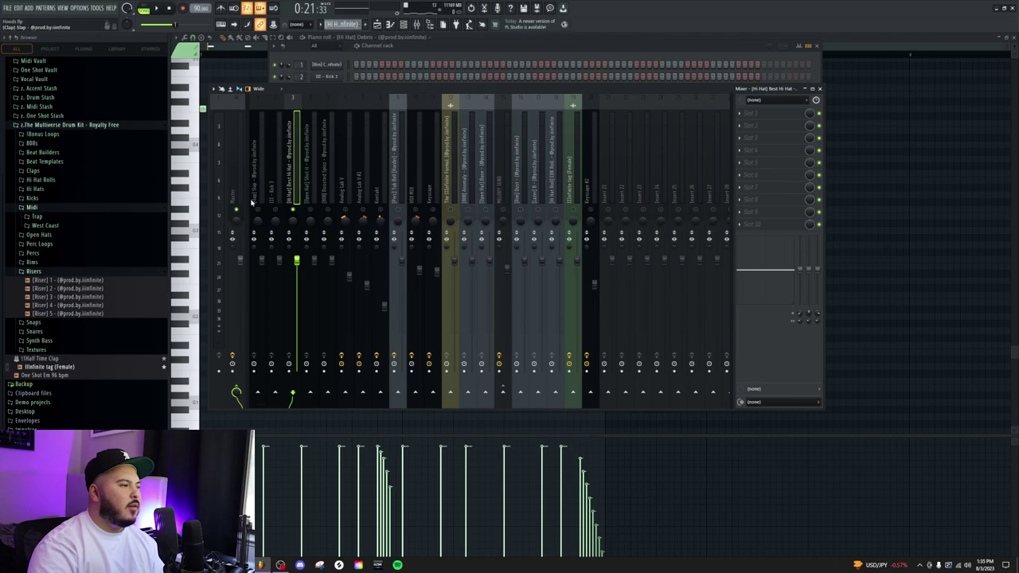
key(space)
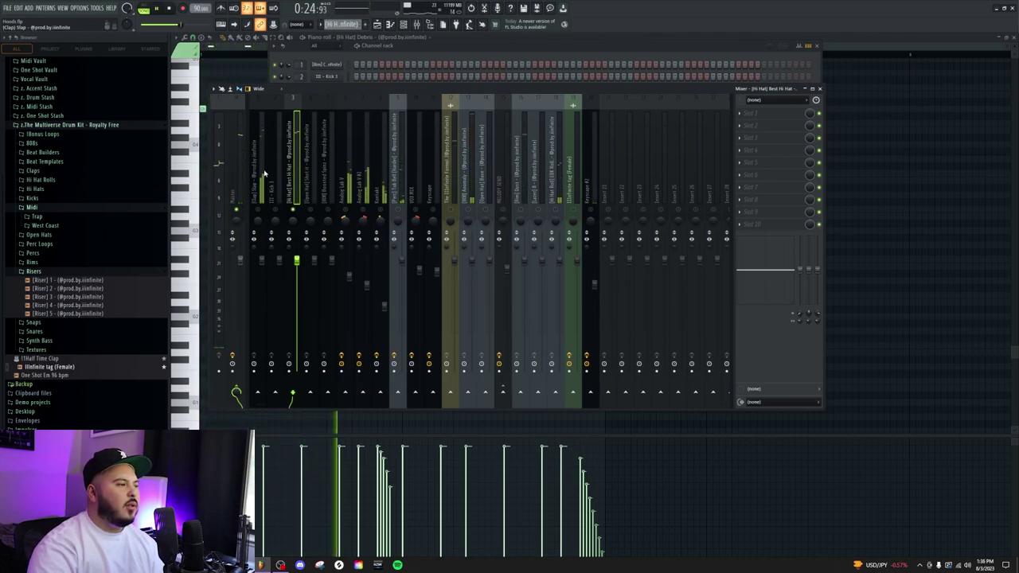
Solo the Slap clap's mixer track, play it to check its level, then restore all tracks
click(258, 210)
key(space)
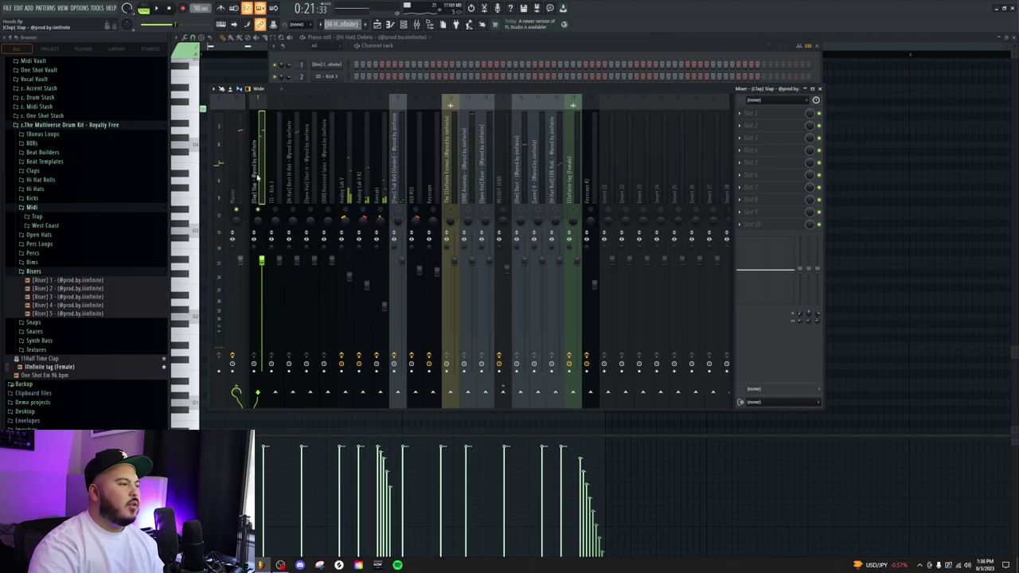
key(space)
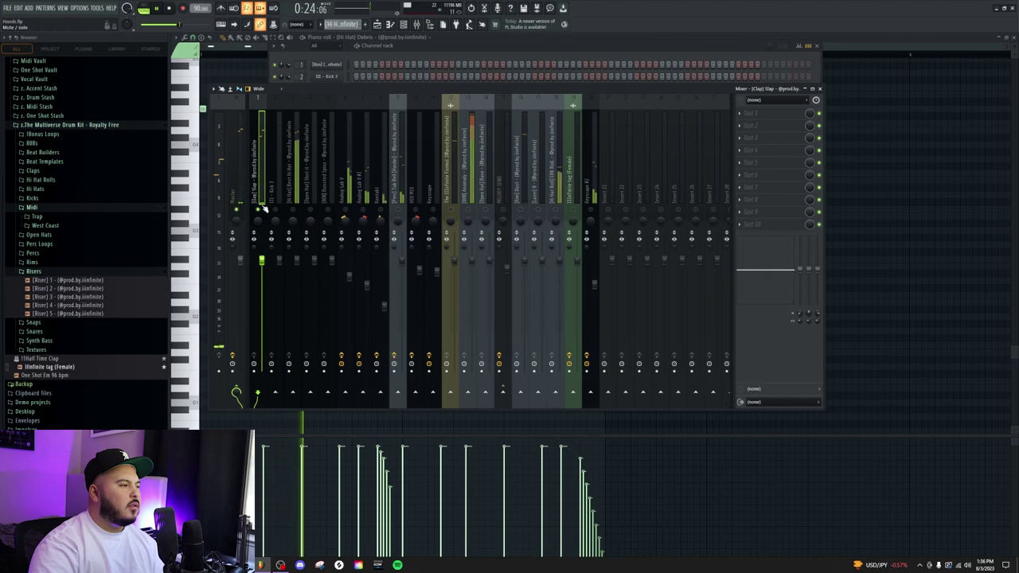
key(space)
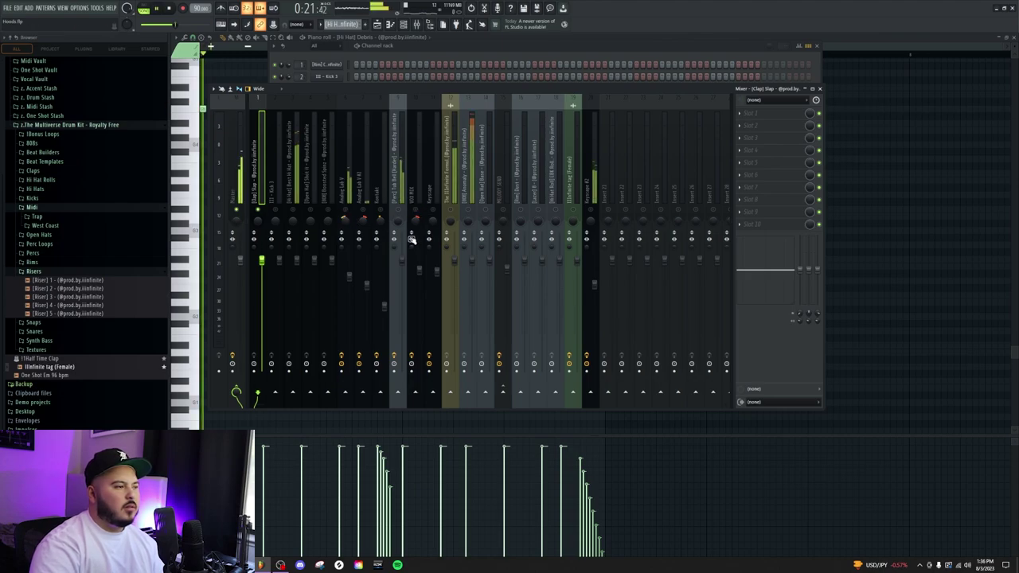
right_click(259, 210)
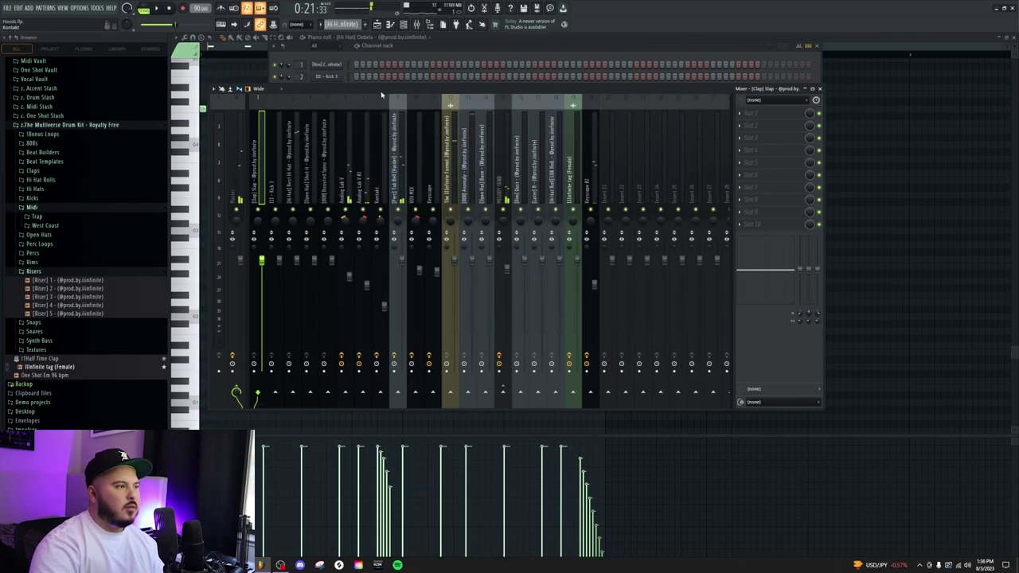
Solo the Anomaly 808's mixer track and play it to check its level
click(382, 58)
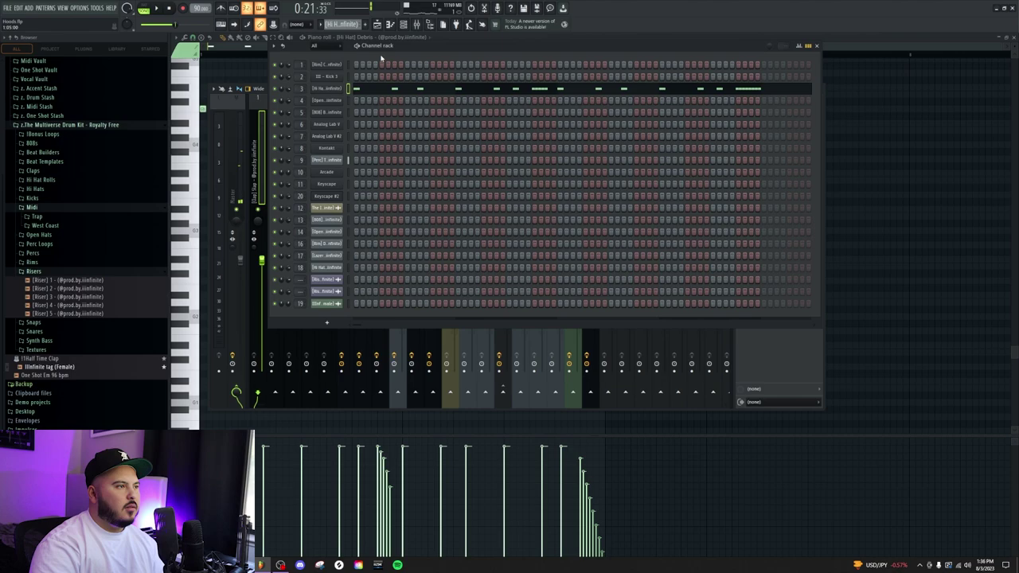
click(224, 155)
click(468, 177)
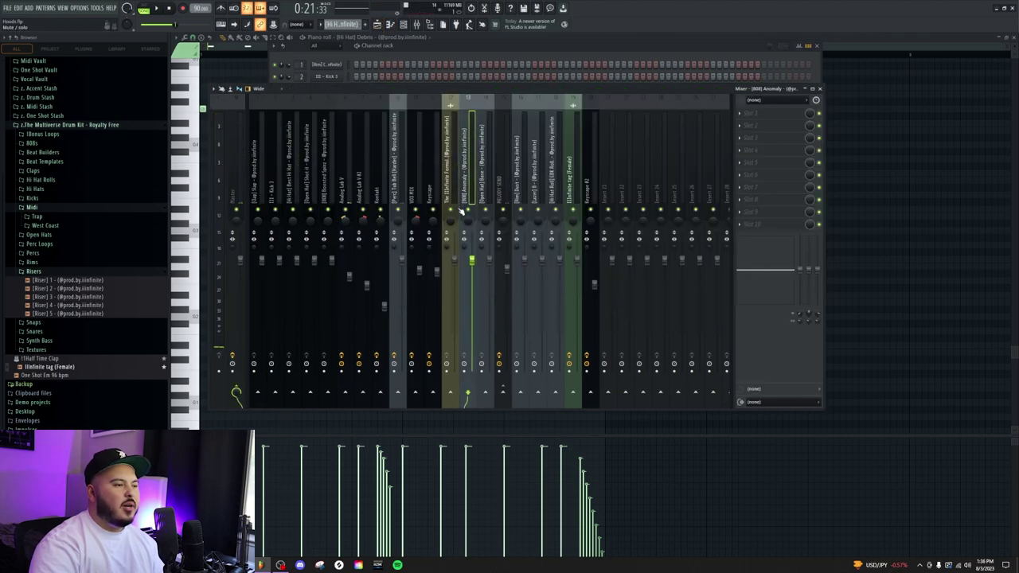
key(space)
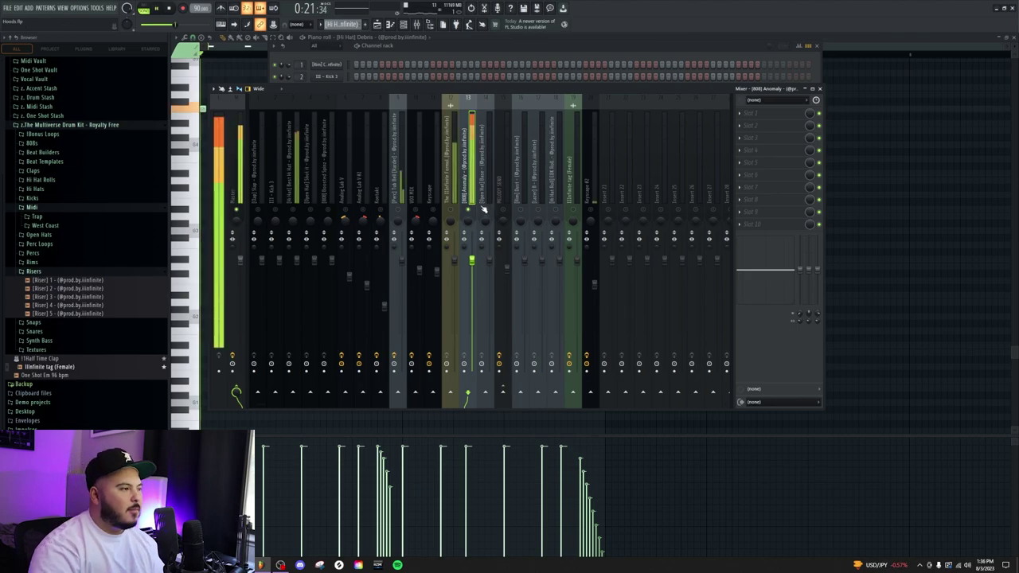
key(space)
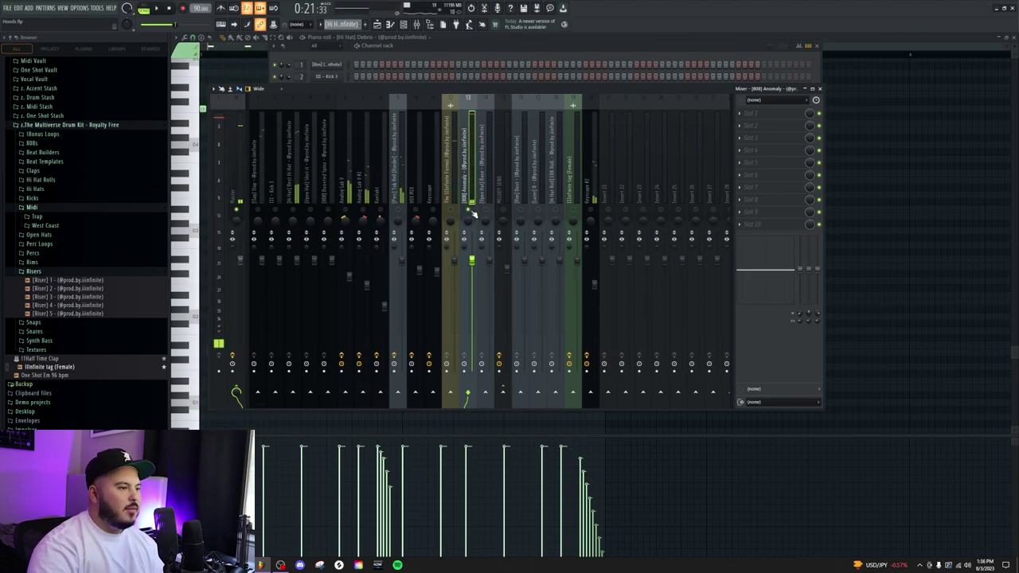
Open the Riser 4 audio clip's channel and route it to its own mixer track
key(F5)
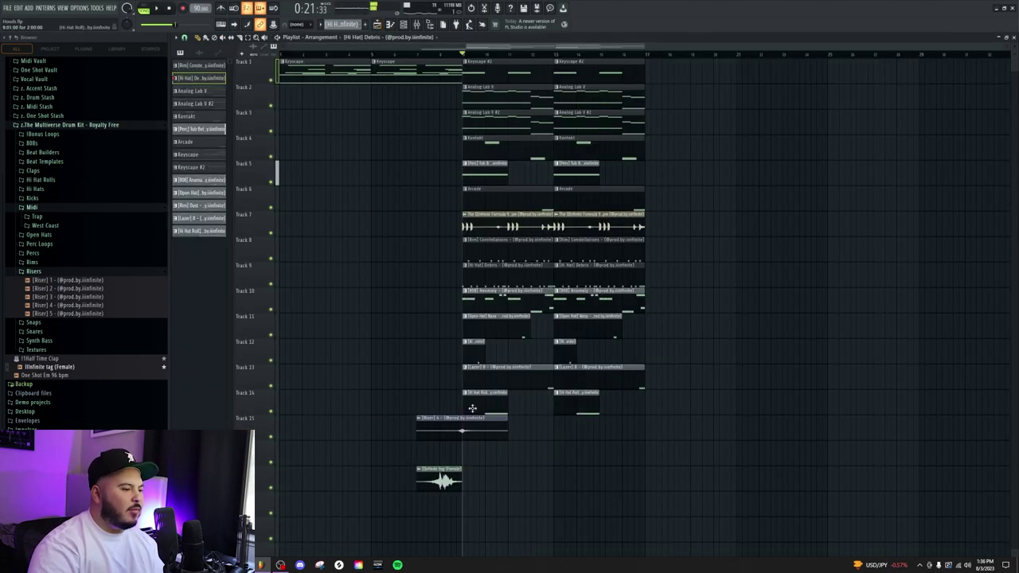
double_click(467, 425)
click(389, 96)
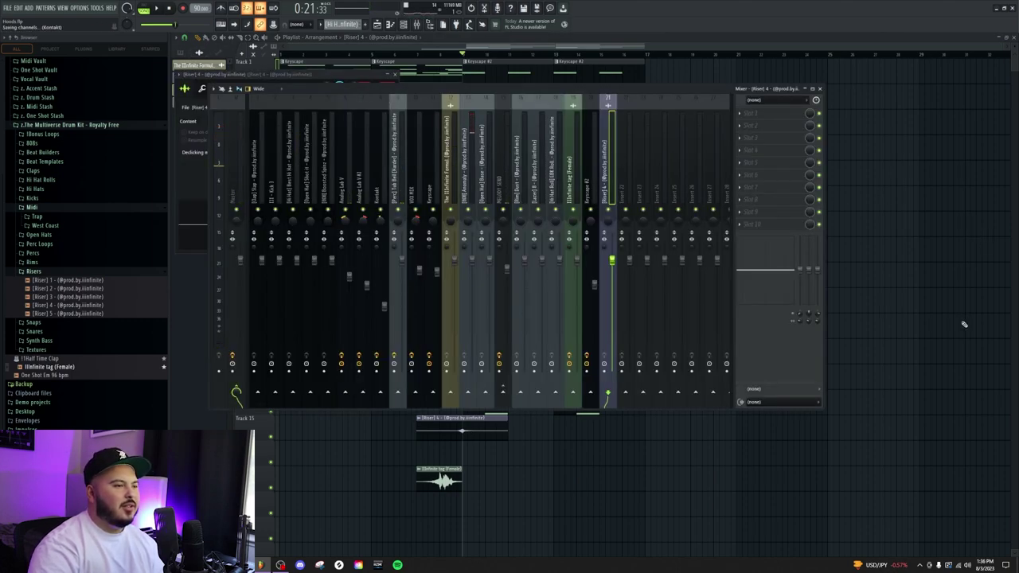
key(F5)
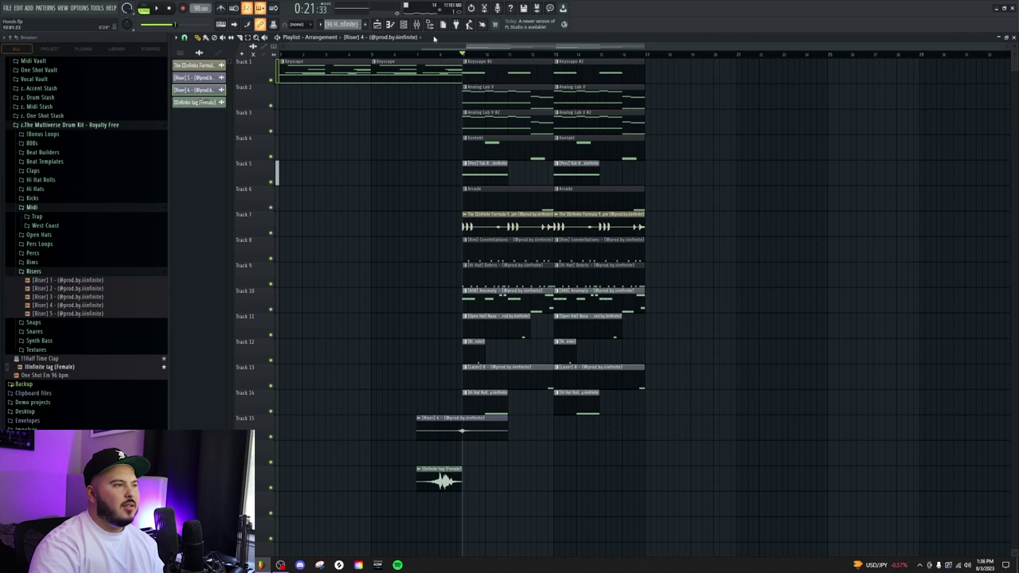
Solo MELODY SEND, lower the Tub Bell fader slightly, and raise the MELODY SEND fader to about -0.8 dB
click(417, 24)
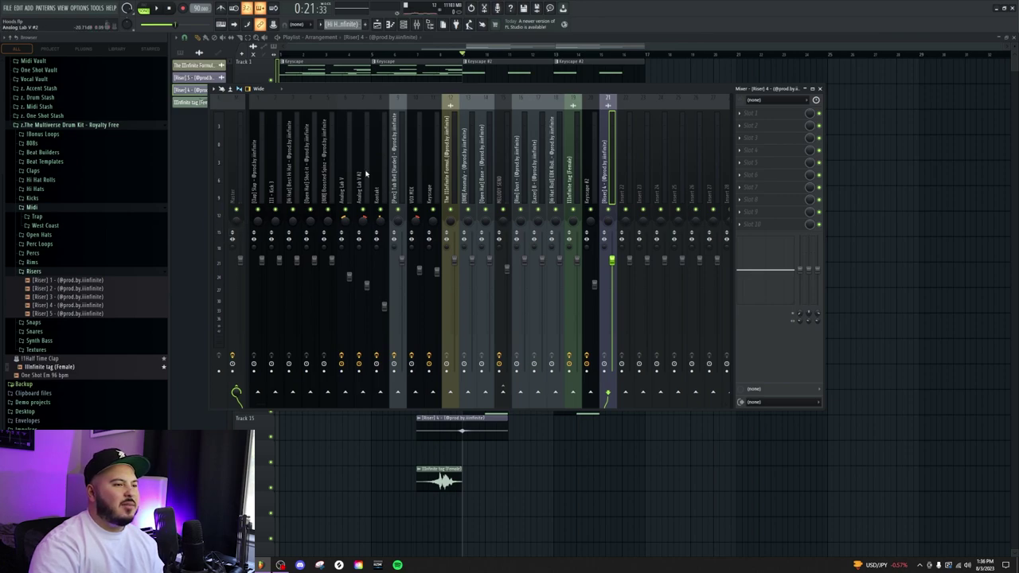
click(506, 214)
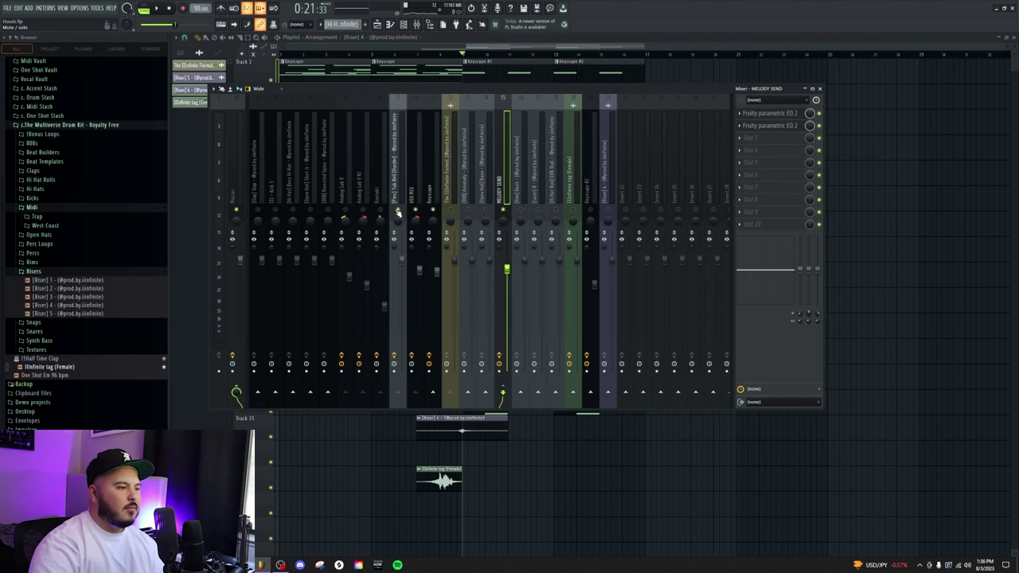
click(401, 263)
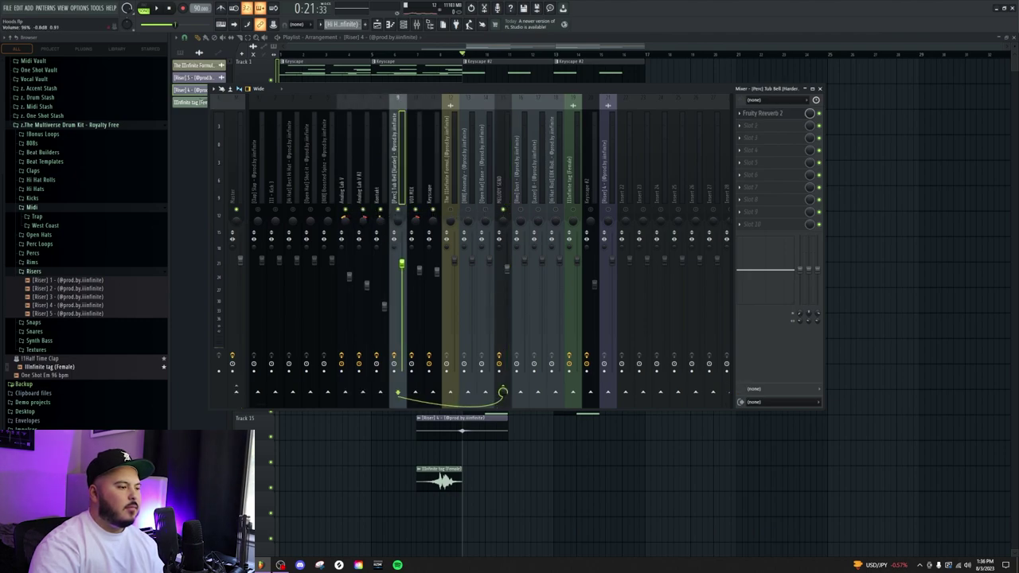
click(238, 187)
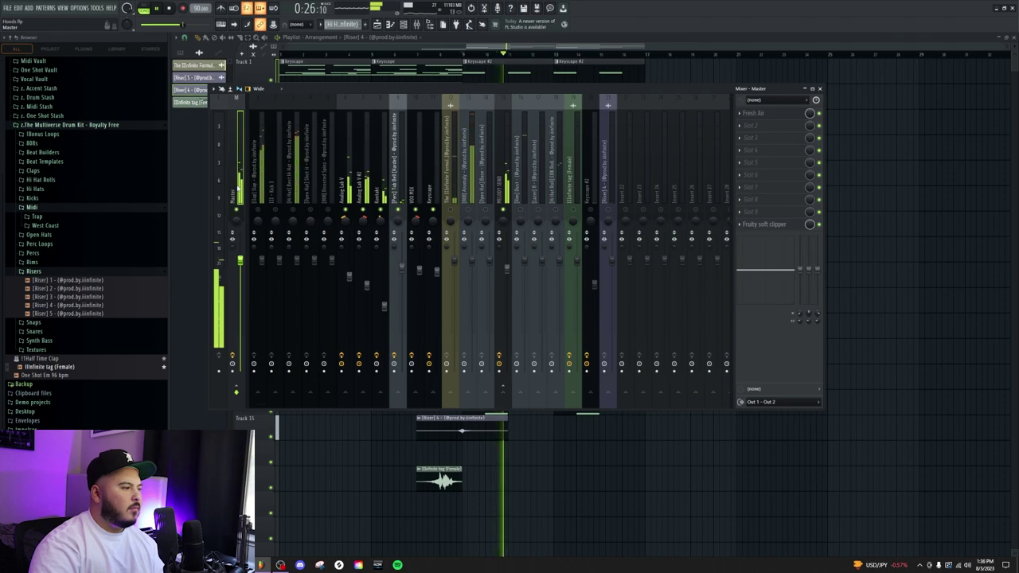
click(503, 387)
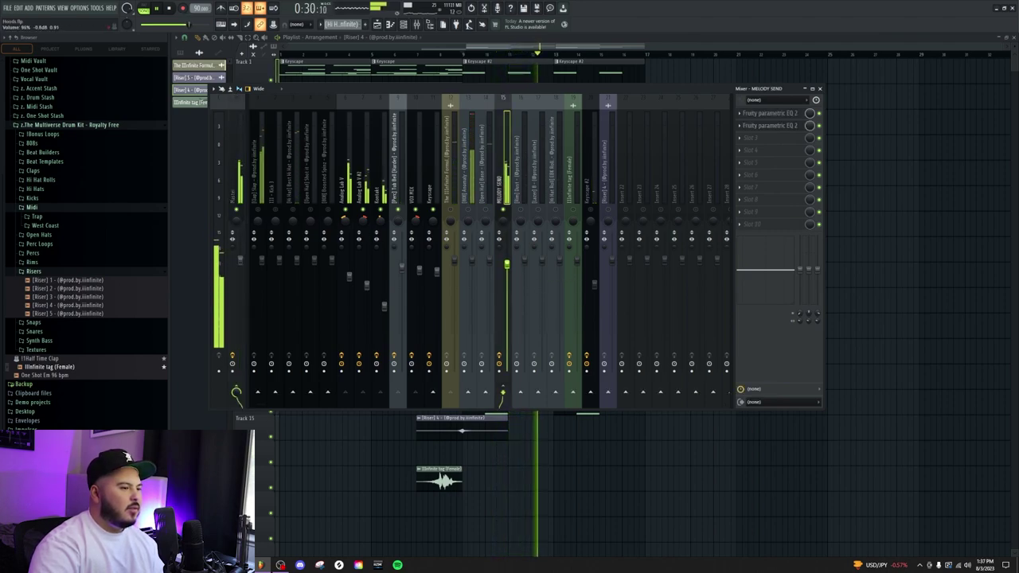
Play the arrangement from the playlist and check the channel volumes in the channel rack
key(space)
key(F9)
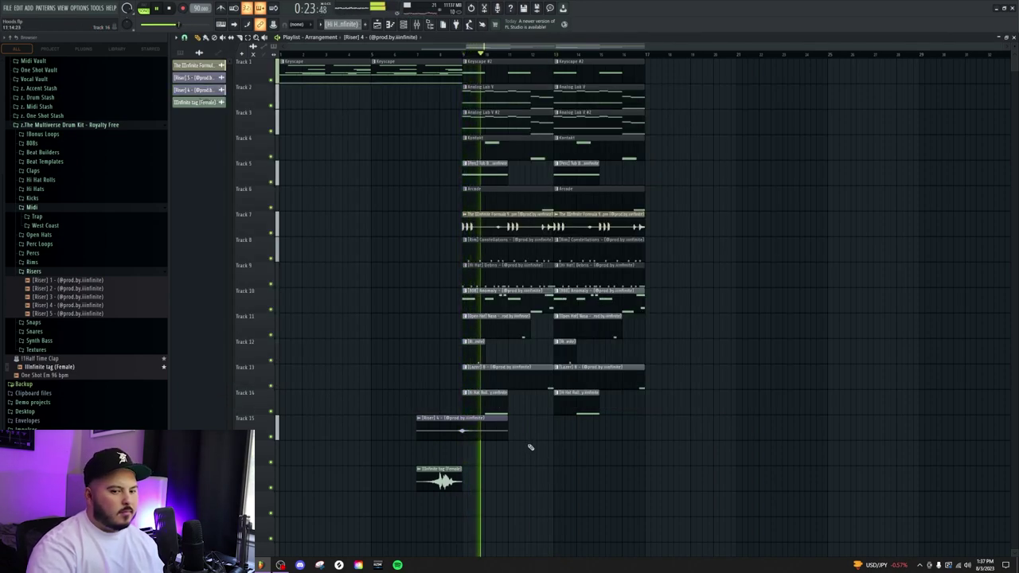
click(404, 25)
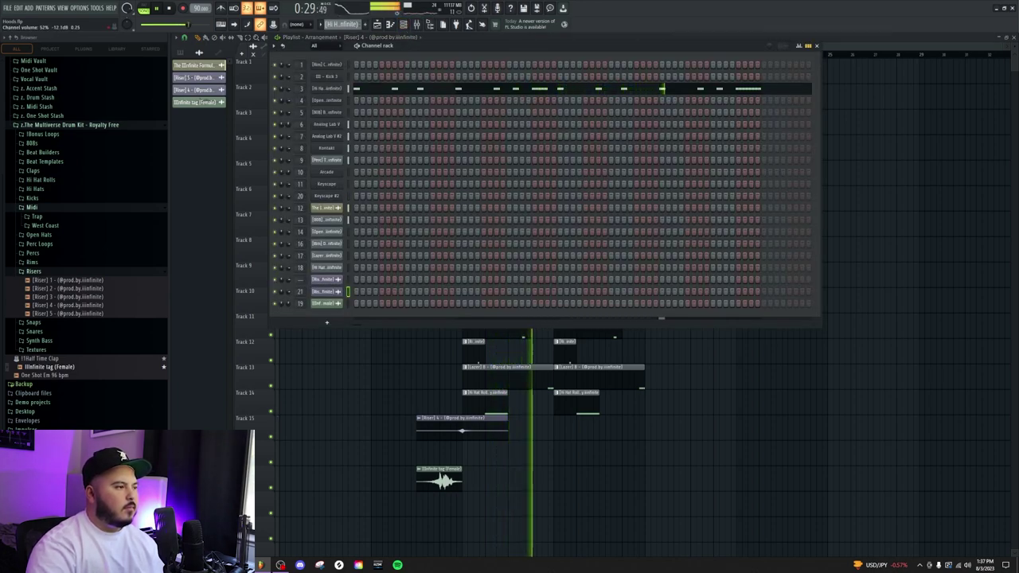
key(F6)
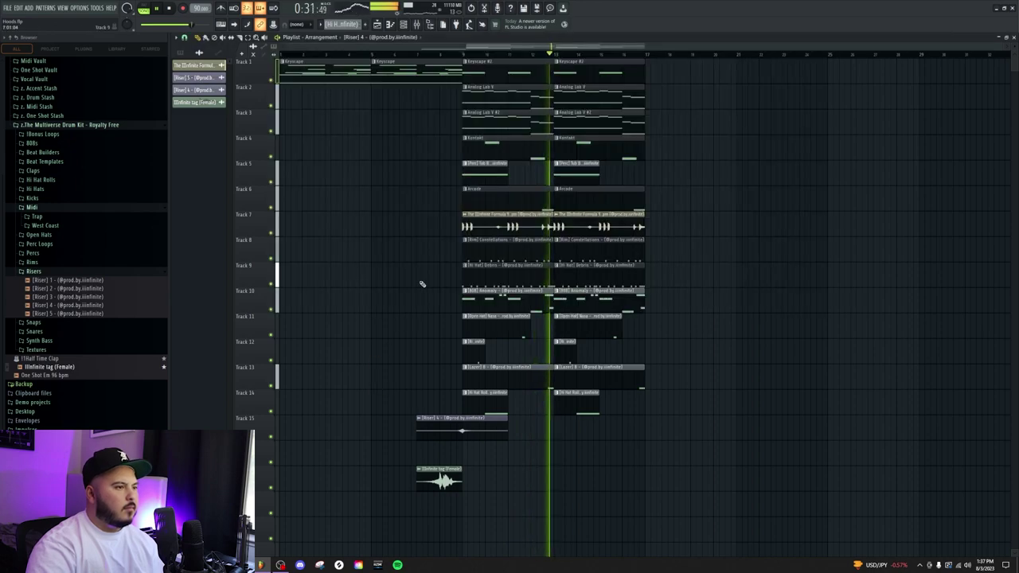
Open the Analog Lab melody pattern, stop playback, and clone the Analog Lab V channel
double_click(472, 158)
scroll(473, 257, up, 4)
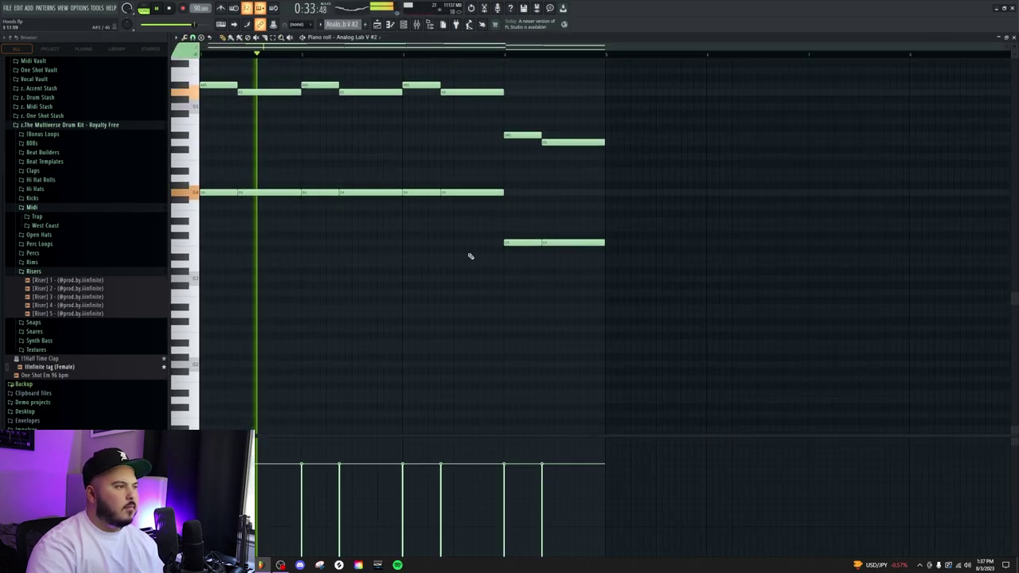
key(space)
key(F6)
right_click(328, 127)
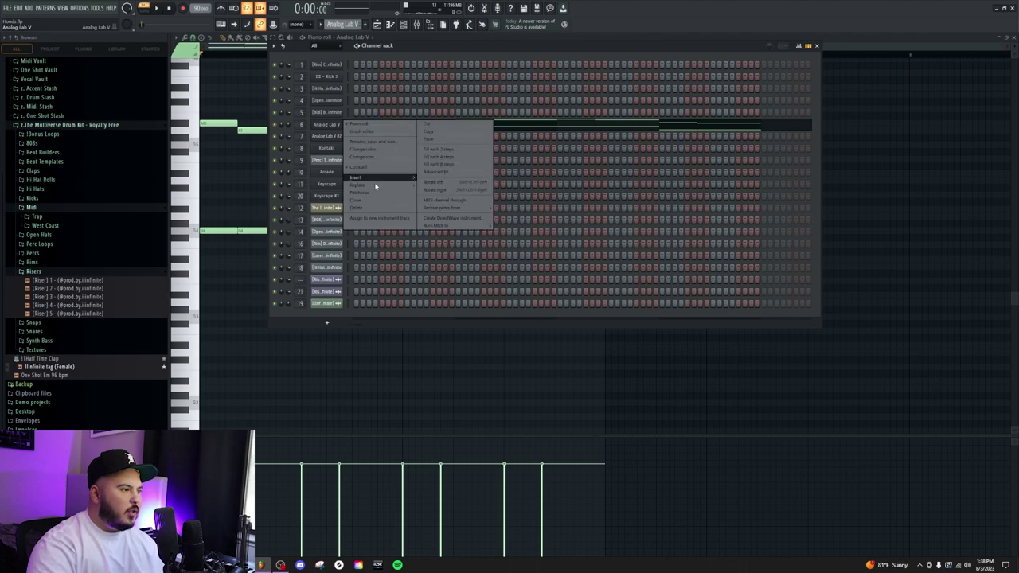
click(372, 204)
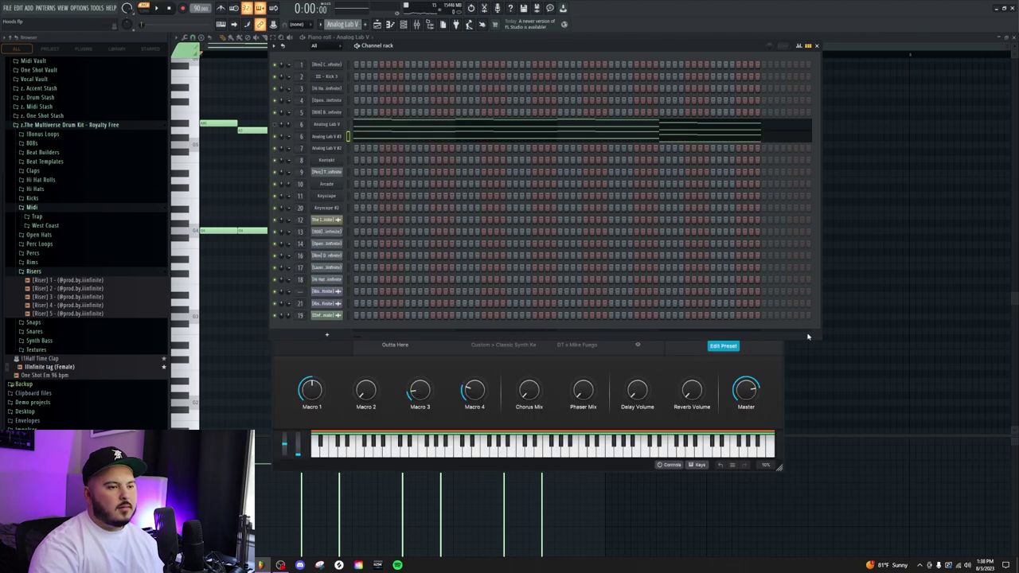
Play the melody pattern and audition the Oxide, Spectre and Ubiquitous bell presets from the Onyx bank on the cloned Analog Lab V
key(space)
click(731, 362)
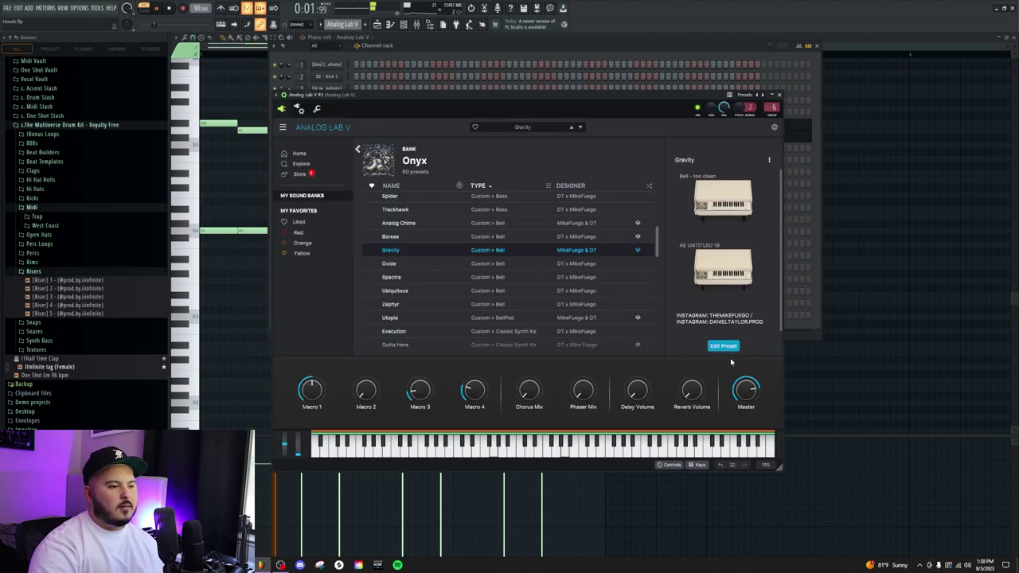
click(532, 268)
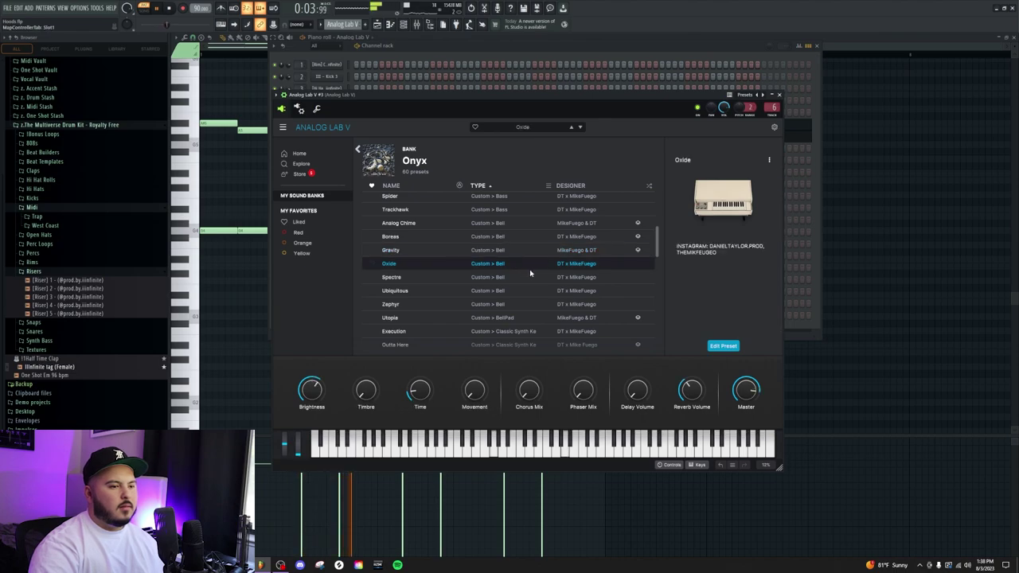
click(515, 277)
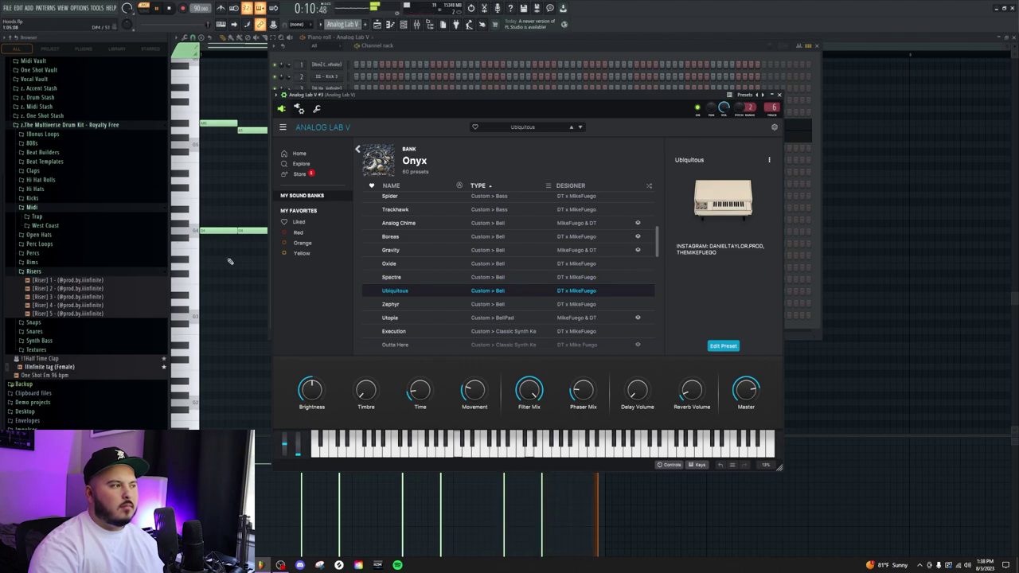
Copy the lower row of notes in the cloned Analog Lab V's piano roll one octave down and play the result
click(347, 58)
click(376, 137)
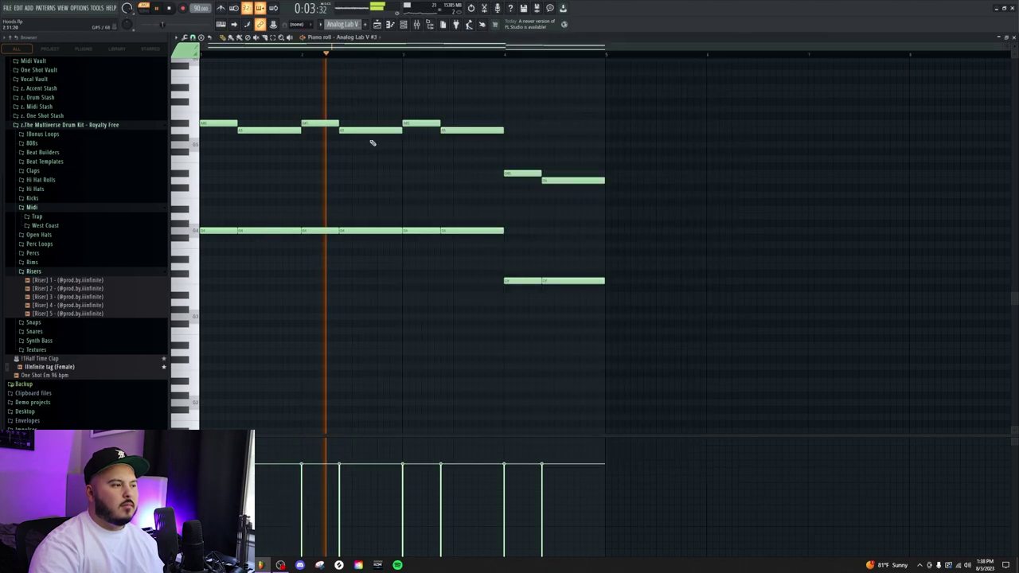
key(space)
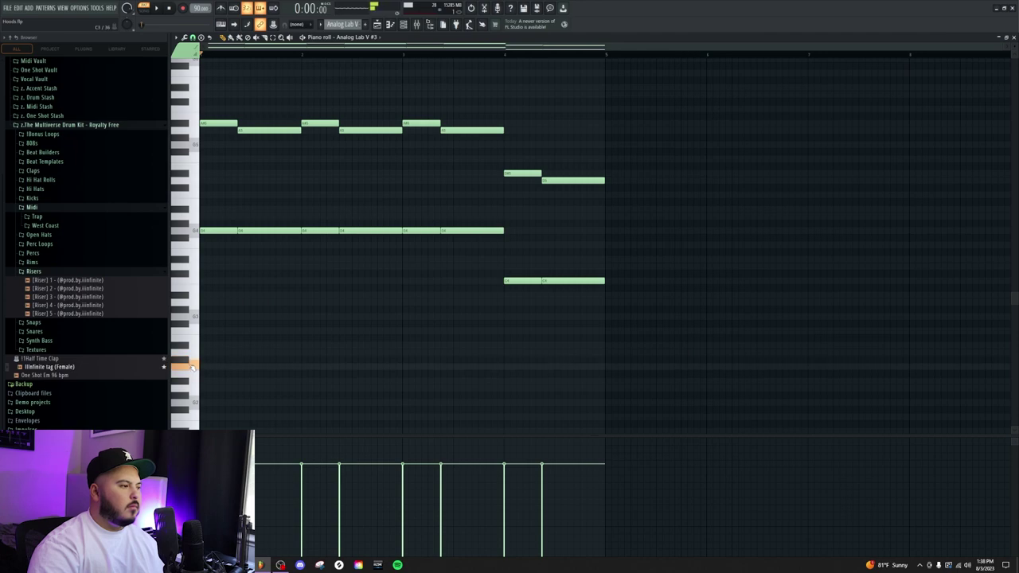
drag(214, 216, 623, 336)
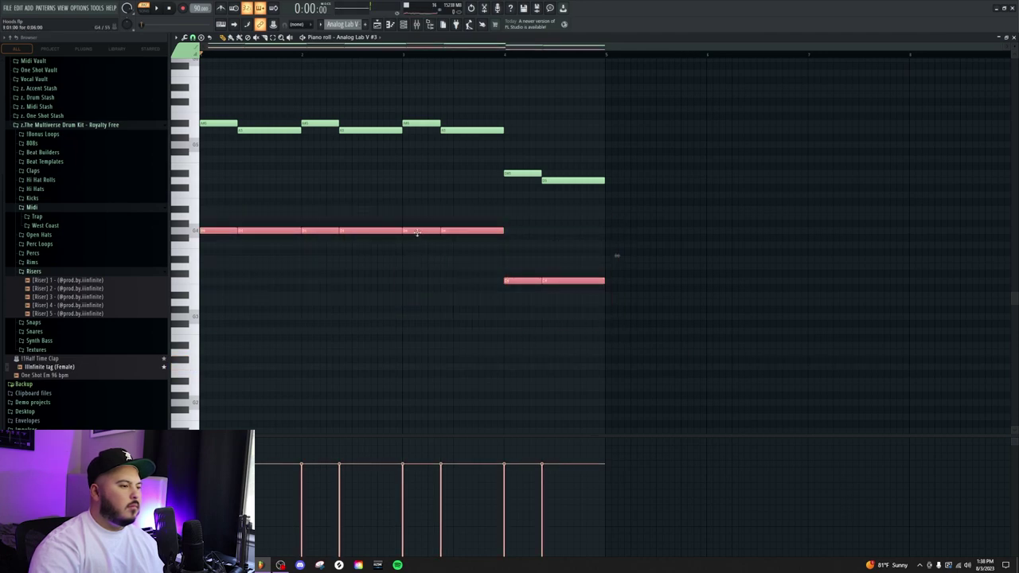
drag(416, 232, 389, 319)
key(space)
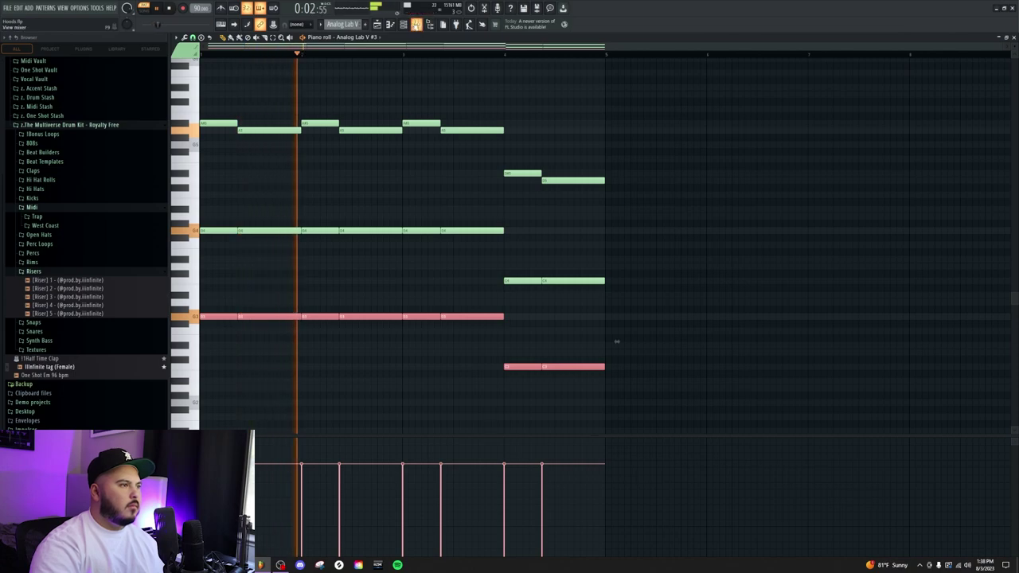
Load the Onyx bank's Scratches synth key preset on the cloned Analog Lab V and show its mixer track
key(F6)
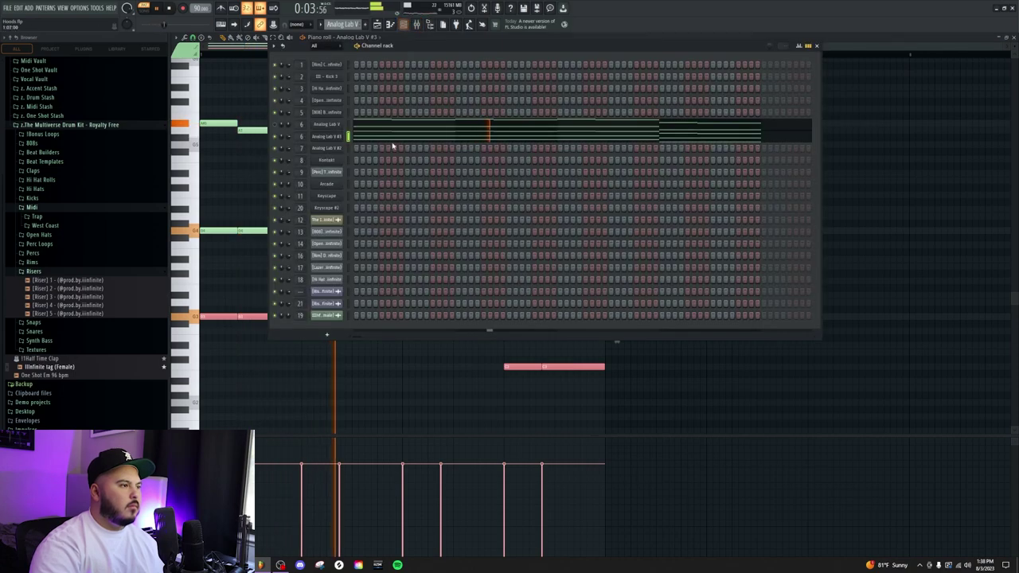
click(331, 137)
click(442, 309)
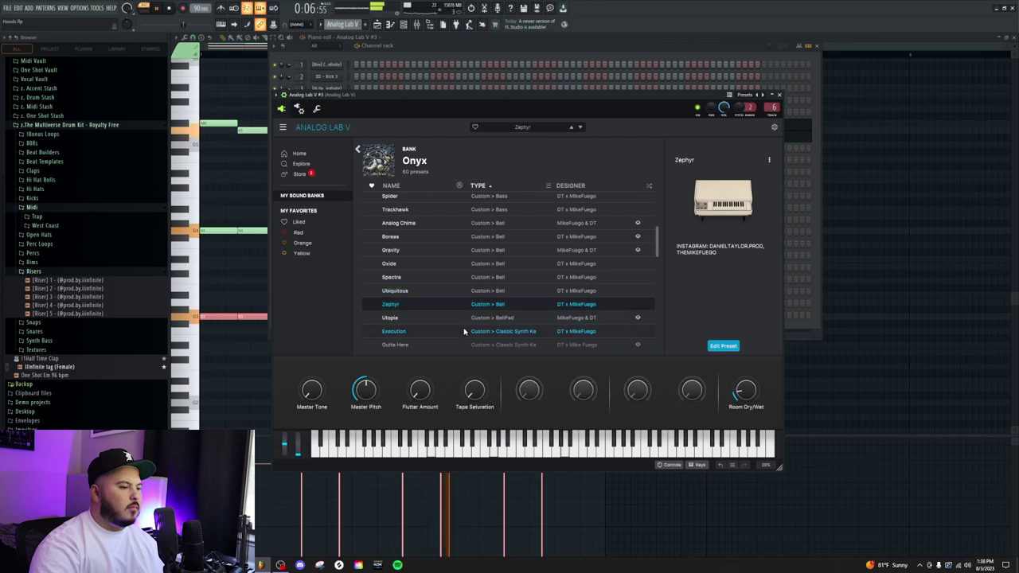
scroll(458, 315, down, 5)
click(452, 245)
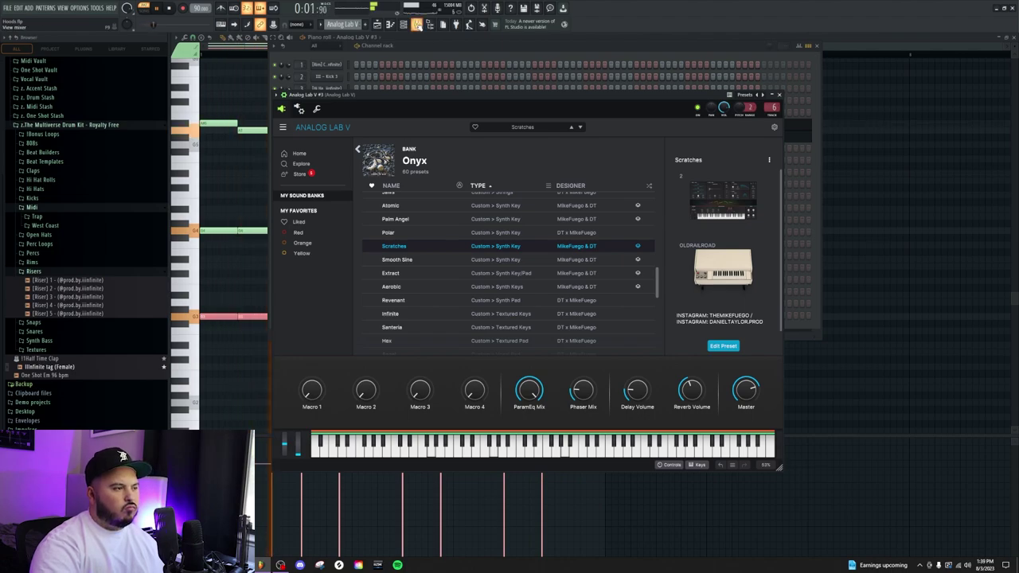
click(416, 25)
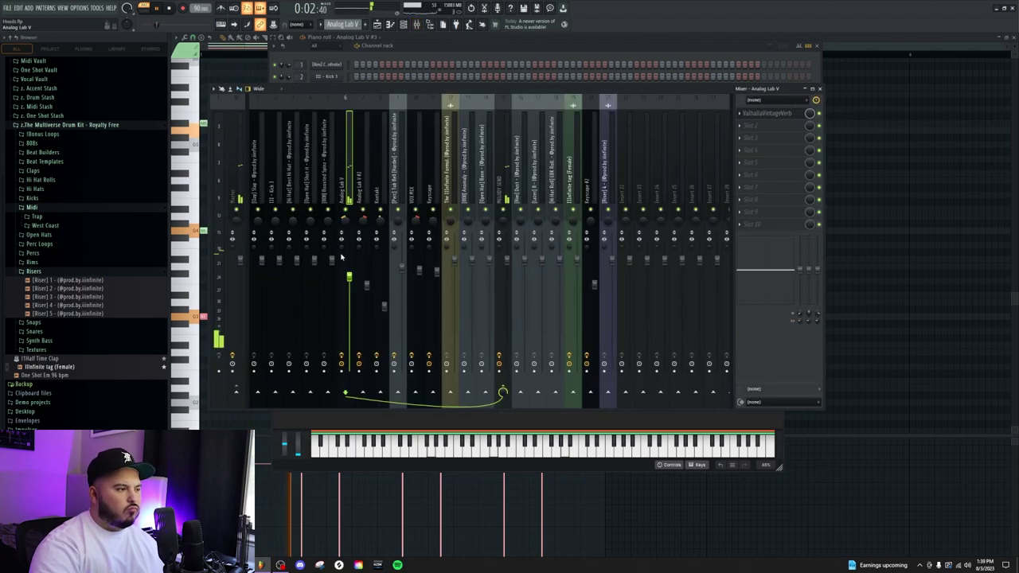
Switch to song mode in the playlist and duplicate the full beat section at bar 9 to bars 17 and 25
click(147, 10)
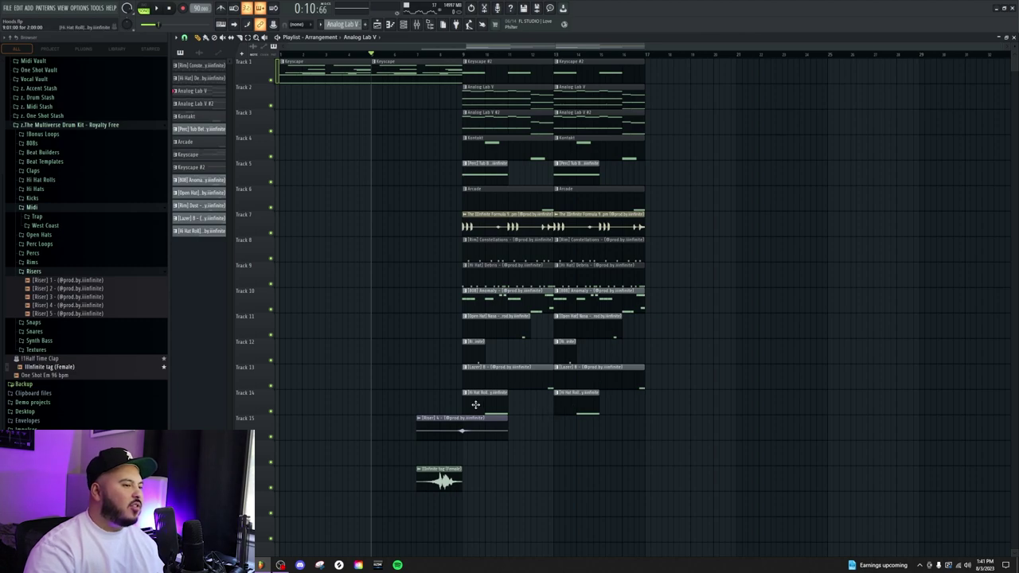
drag(475, 405, 797, 50)
key(ctrl+b)
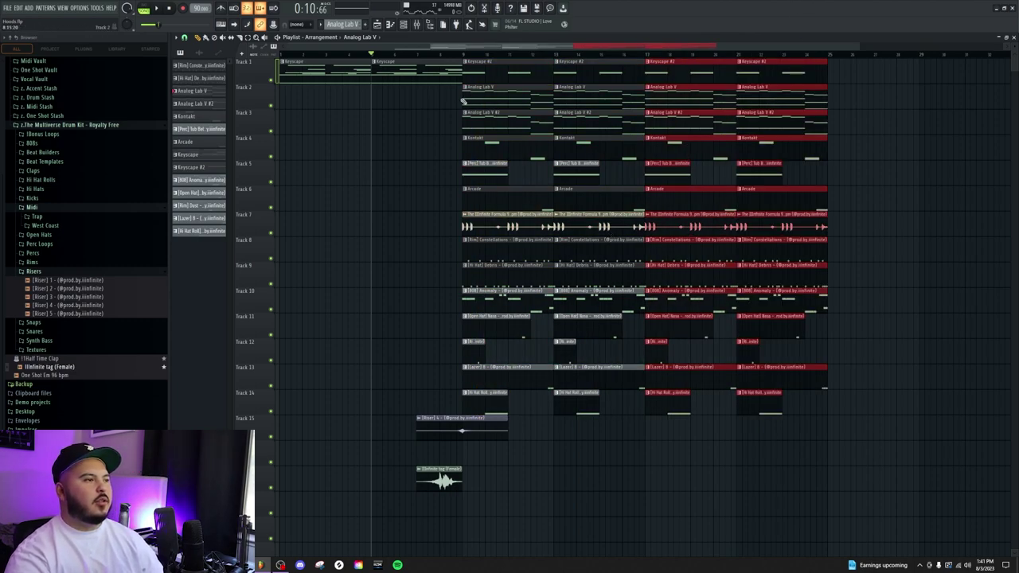
click(402, 69)
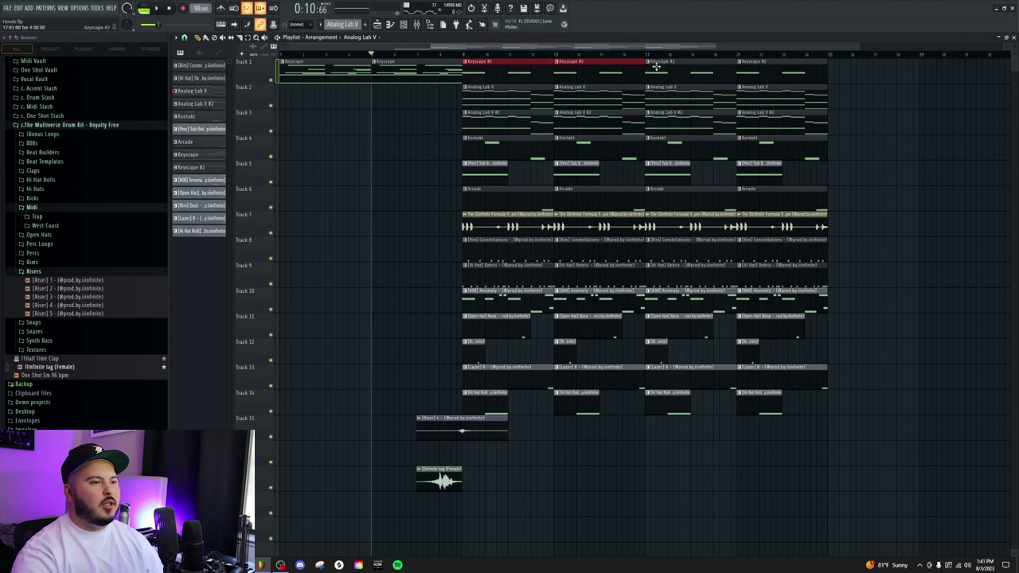
drag(656, 67, 762, 471)
key(ctrl+b)
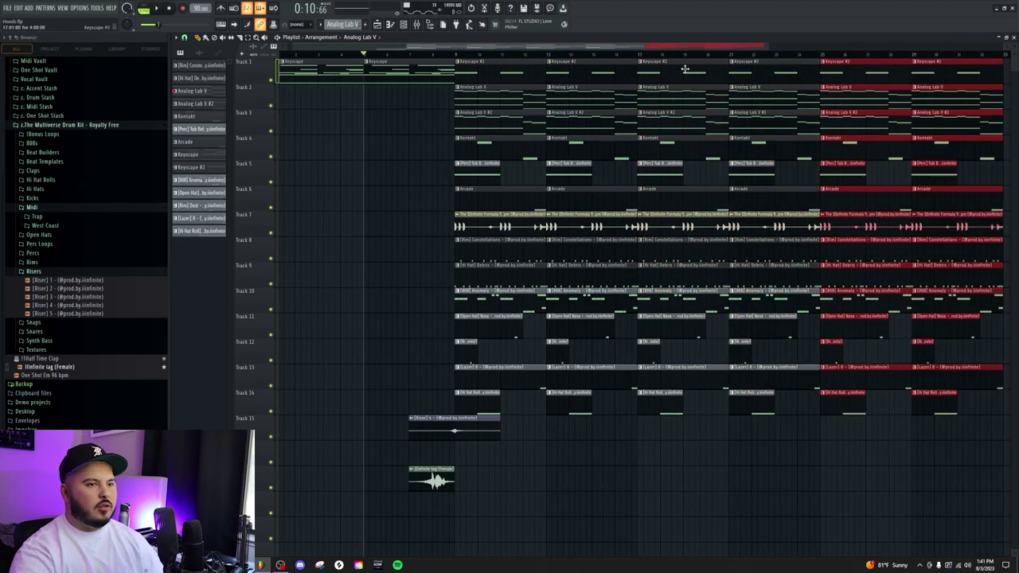
Delete the Kontakt clips at bars 17 and 21 and the Tub Bell and Arcade clips at bar 17
scroll(684, 69, down, 3)
drag(685, 69, 744, 329)
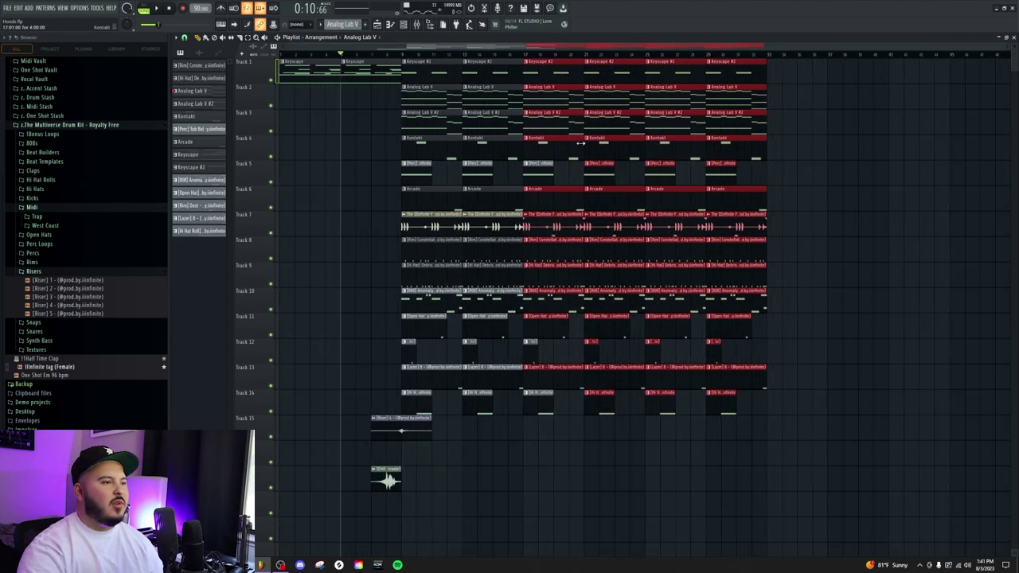
right_click(553, 145)
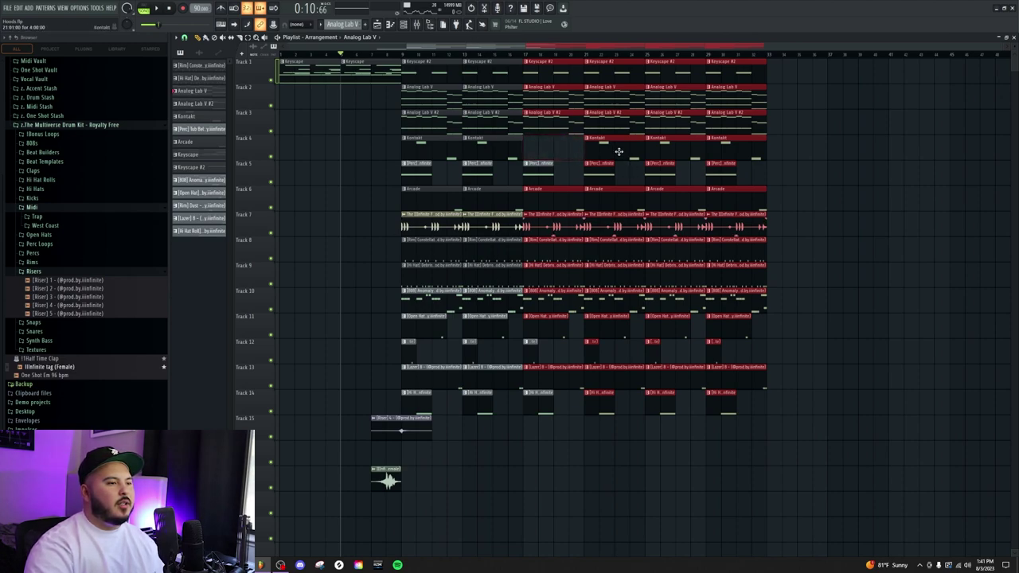
right_click(619, 150)
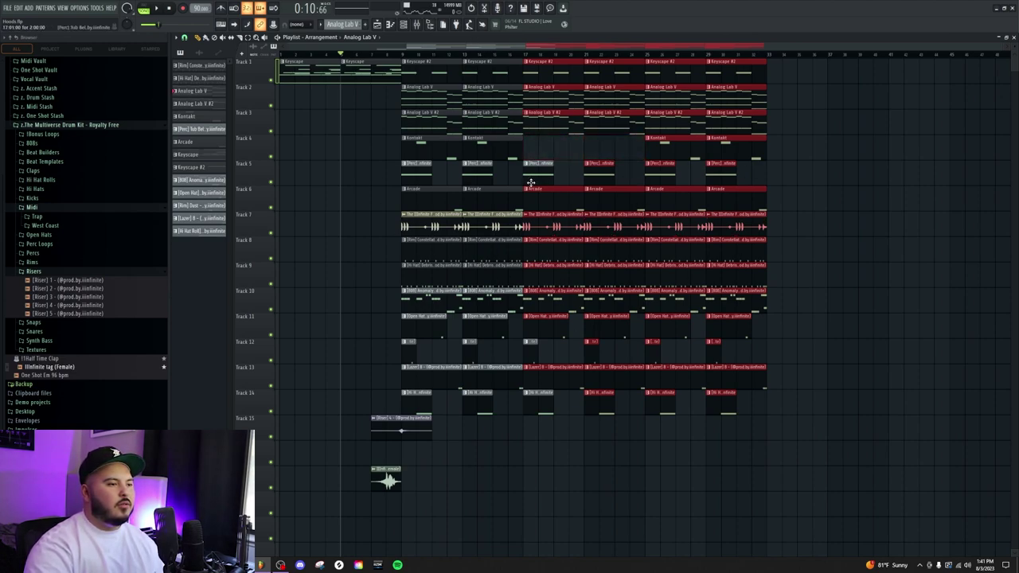
right_click(557, 203)
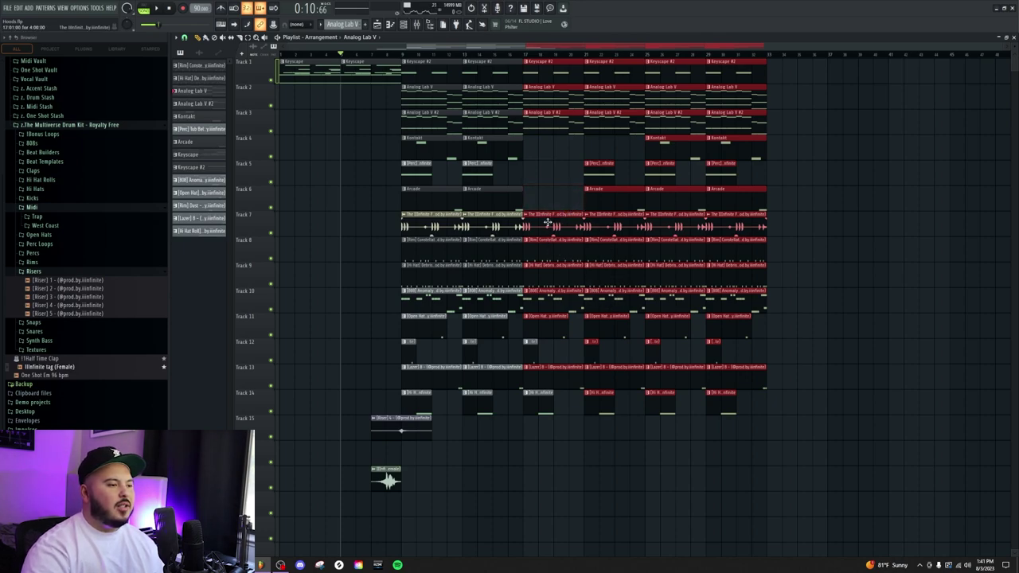
Delete the Debris hi-hat clips at bars 17 and 29, and the Rim Dust and hi-hat roll clips at bars 17 and 21
scroll(528, 297, up, 3)
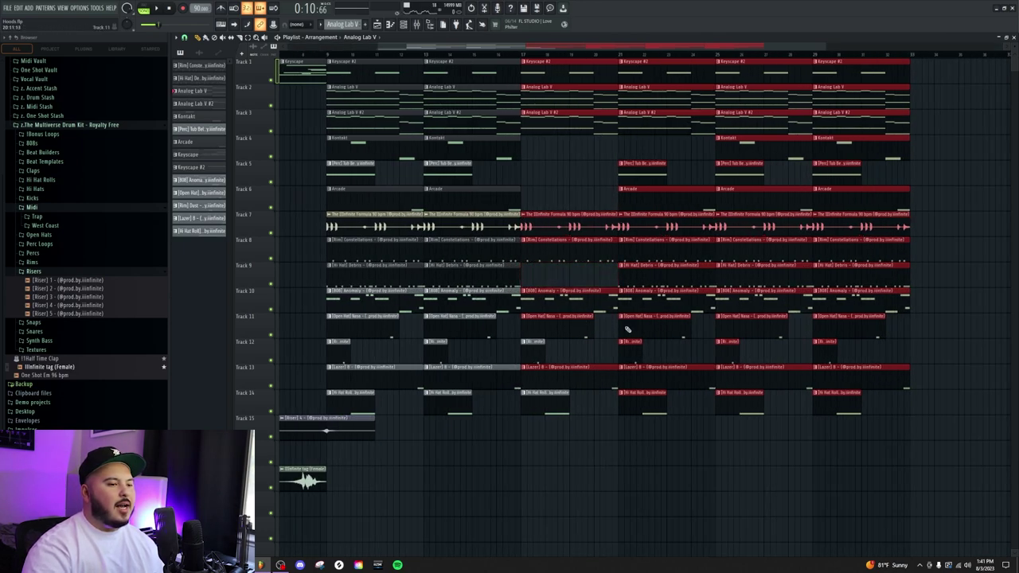
right_click(853, 281)
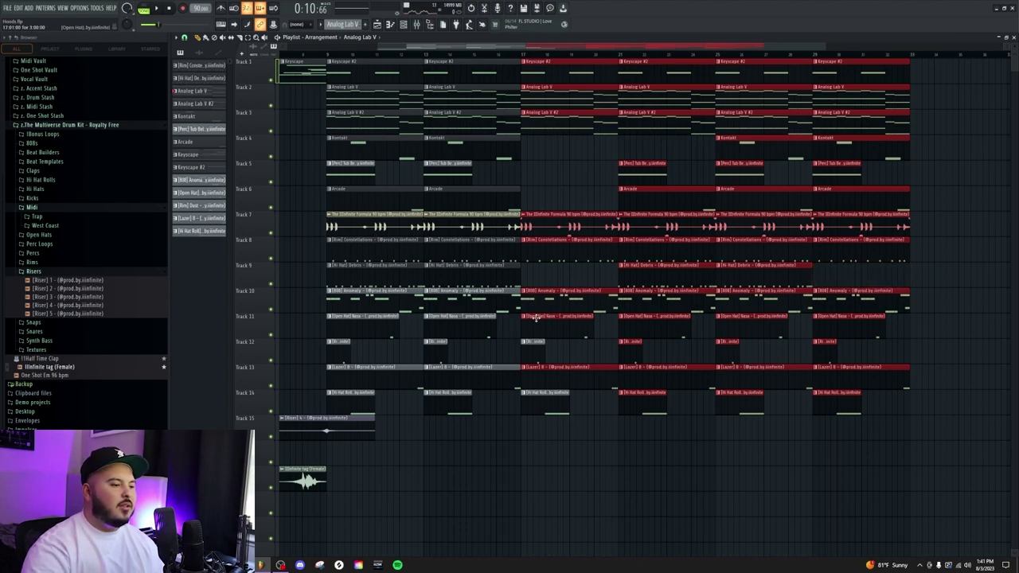
right_click(551, 402)
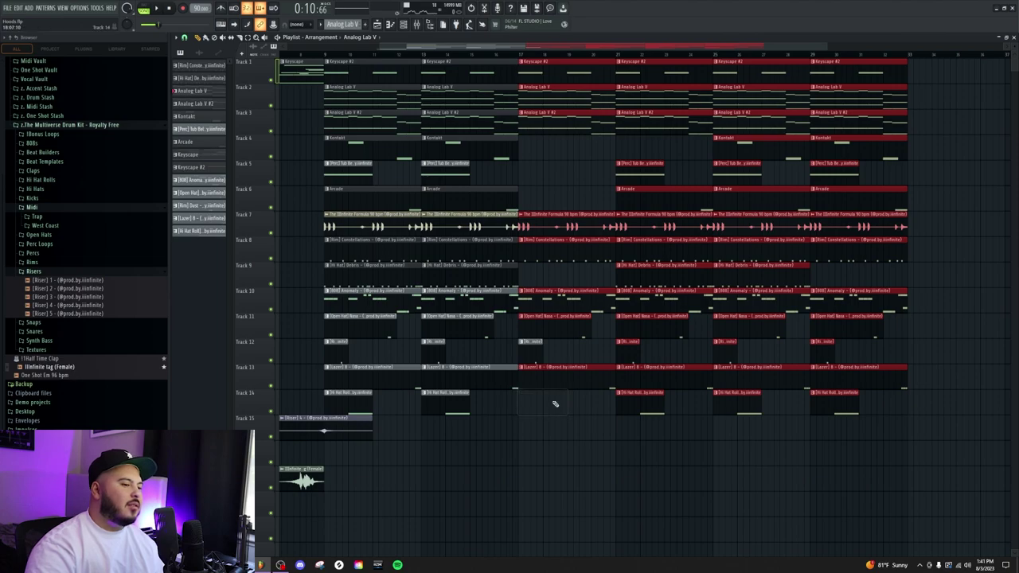
right_click(641, 414)
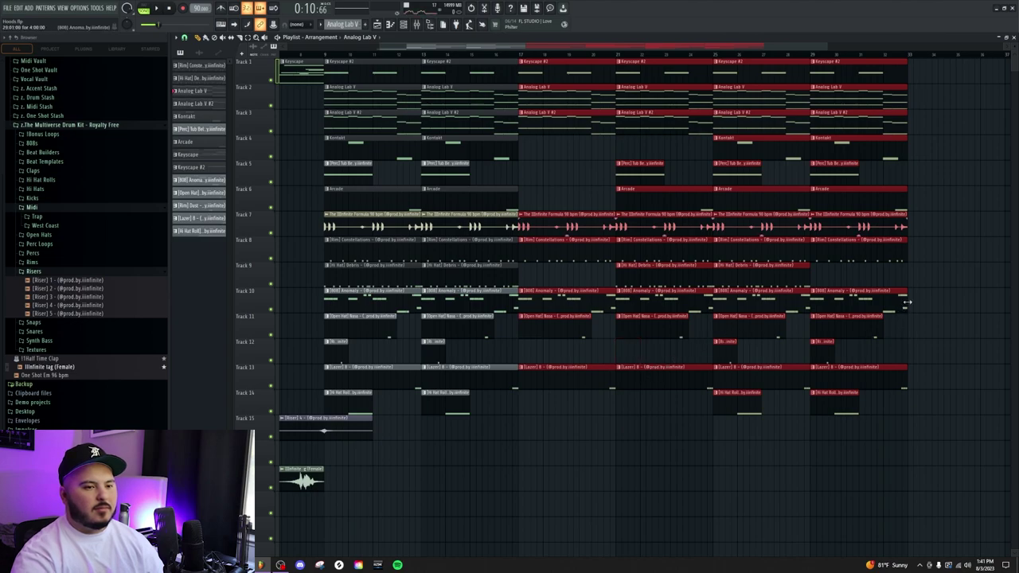
Cut the final bar before bar 33 from the Arcade and drum clips, and move the bar 29 Kontakt clip to bar 21
drag(887, 296, 891, 431)
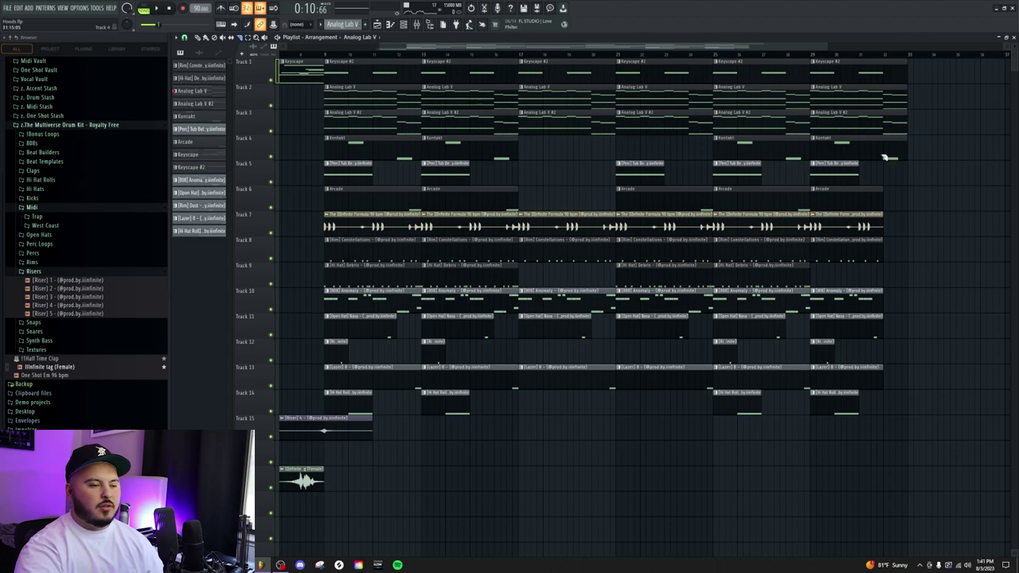
drag(836, 144, 661, 145)
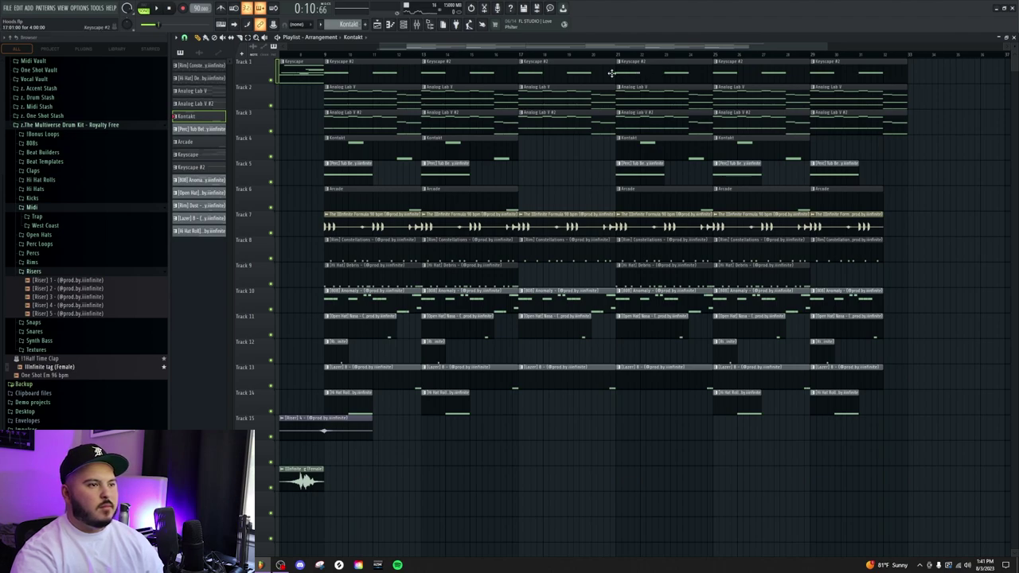
Delete the Keyscape #2 clip at bar 21 and cut the last half bar before bar 25 from the Arcade and drum clips
right_click(783, 68)
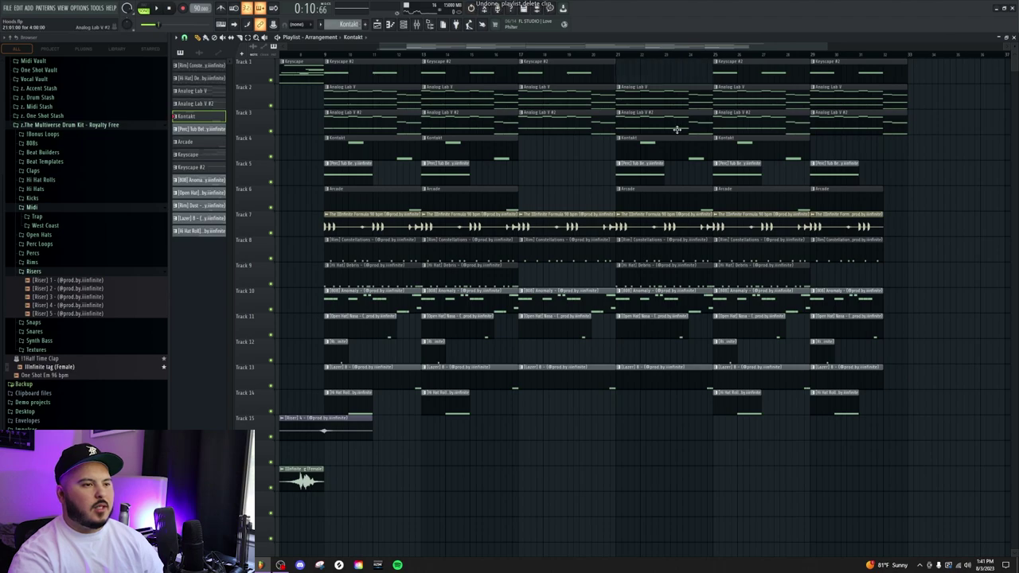
scroll(716, 87, up, 3)
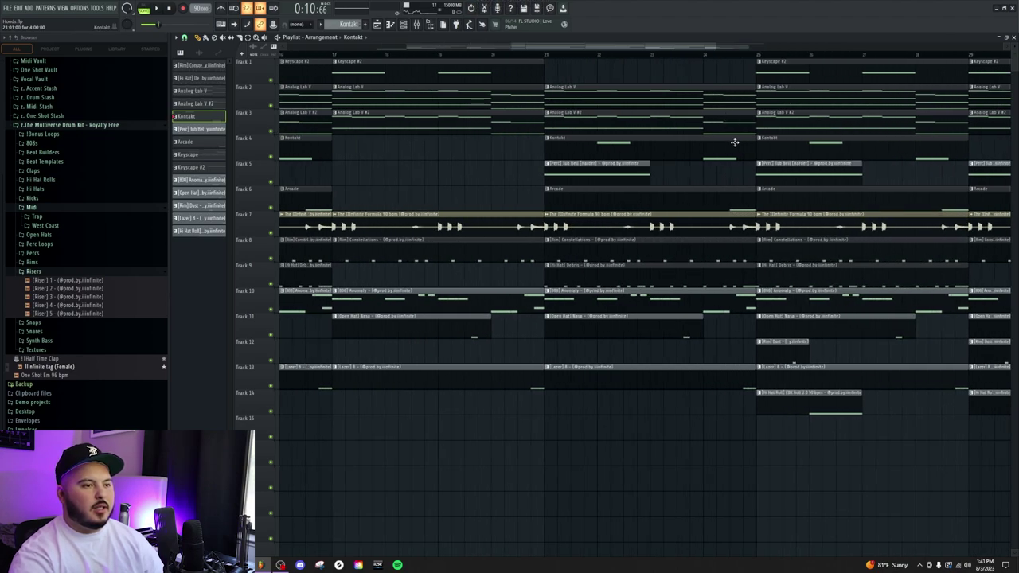
drag(734, 202, 723, 379)
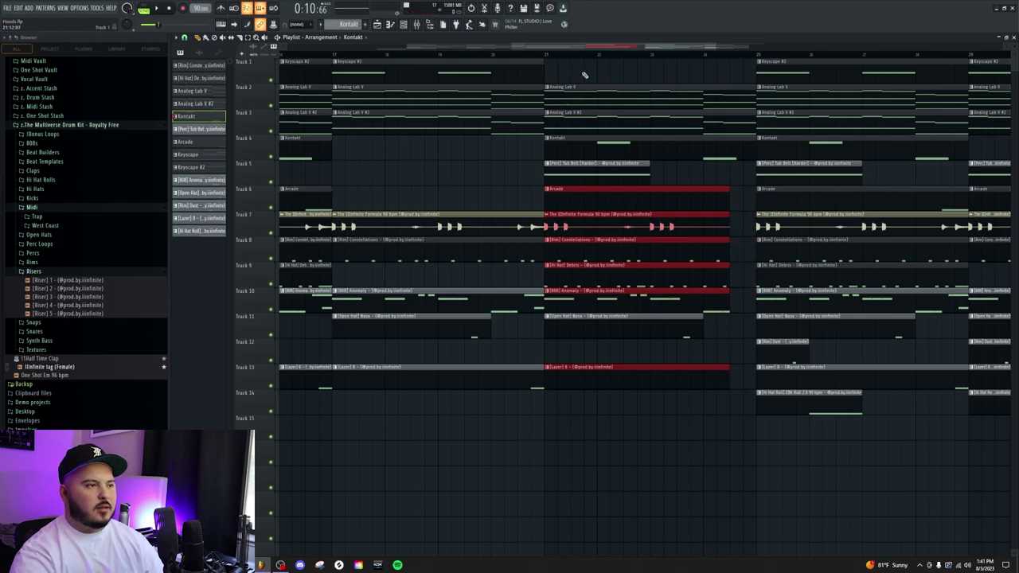
scroll(629, 285, down, 4)
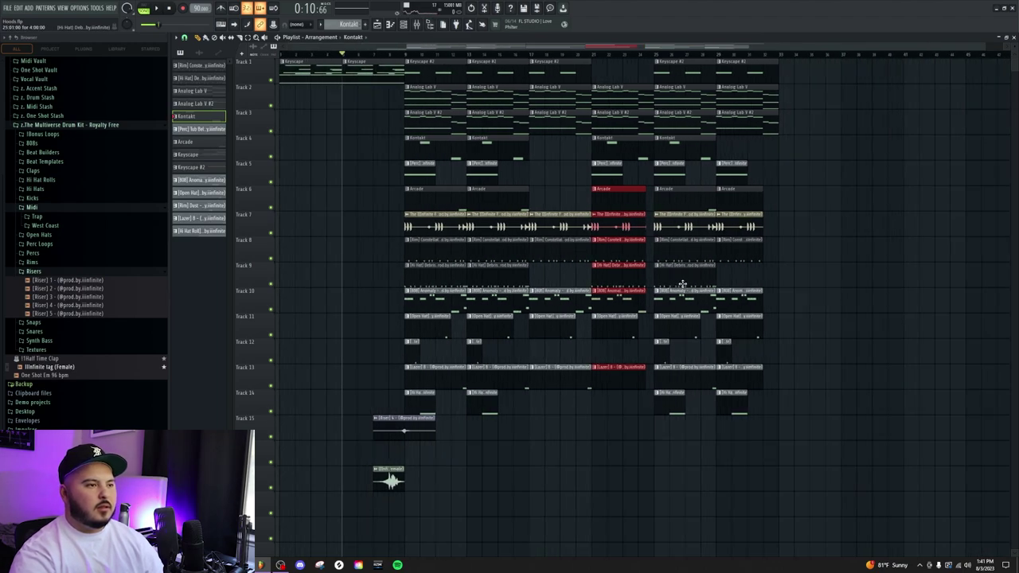
Copy the bars 9 to 33 arrangement with its Riser 4 clip to bar 33, and duplicate it again at bar 57
drag(840, 490, 412, 53)
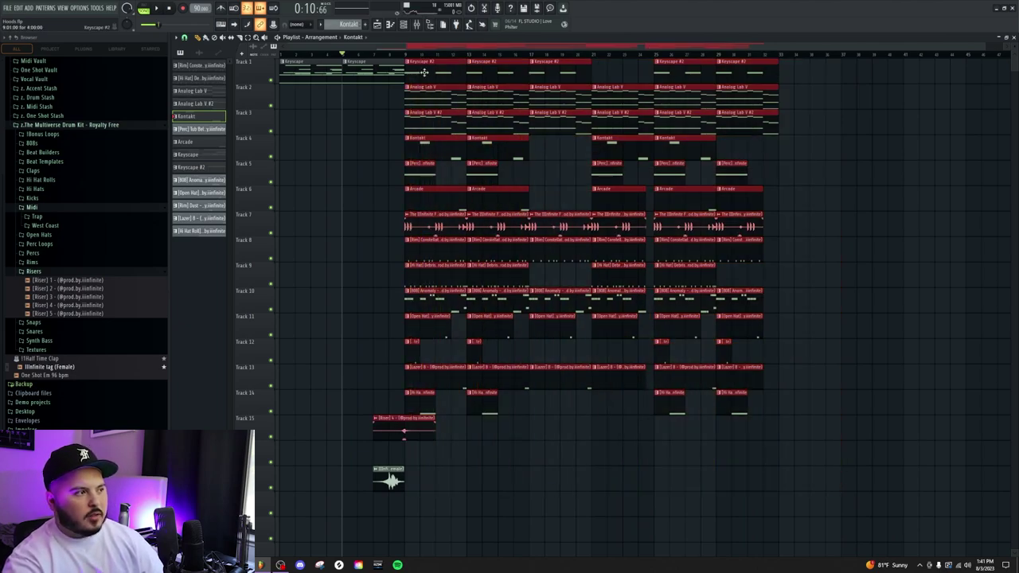
drag(427, 119, 800, 120)
scroll(800, 119, down, 3)
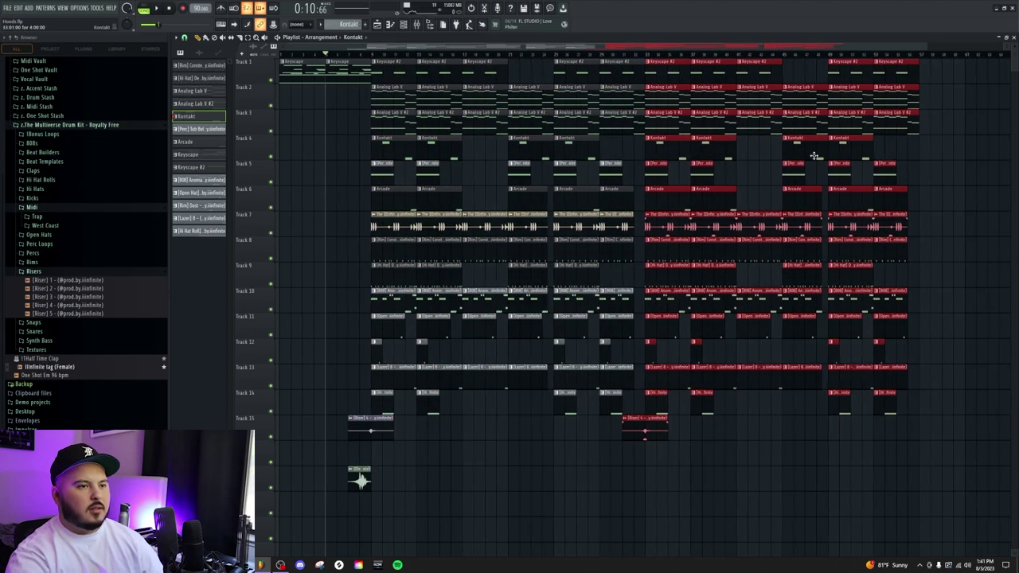
key(ctrl+b)
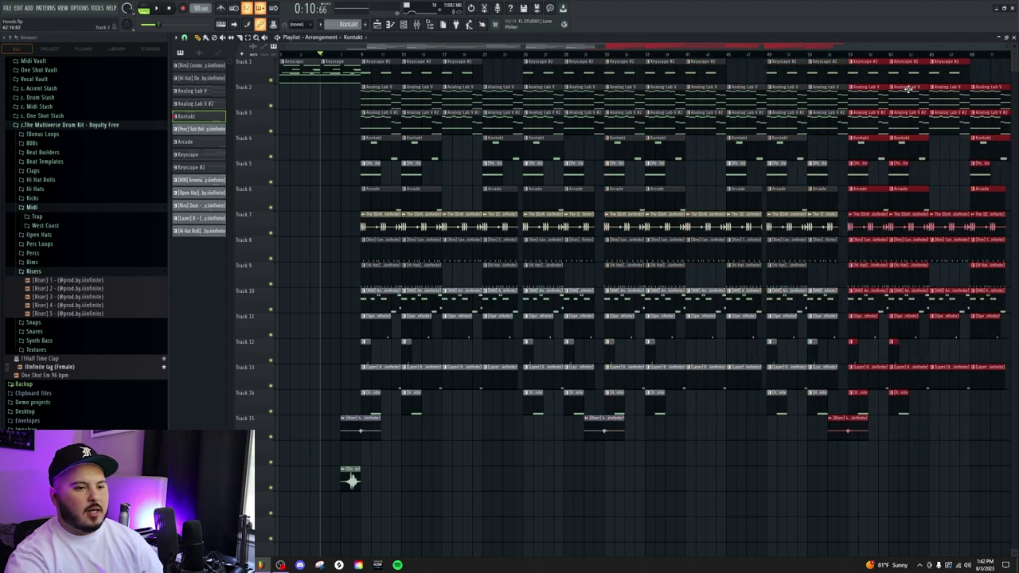
Delete all clips from bar 69 onward and remove the drum clips between bars 65 and 69 to leave a melodic outro
scroll(918, 106, down, 1)
scroll(916, 102, down, 1)
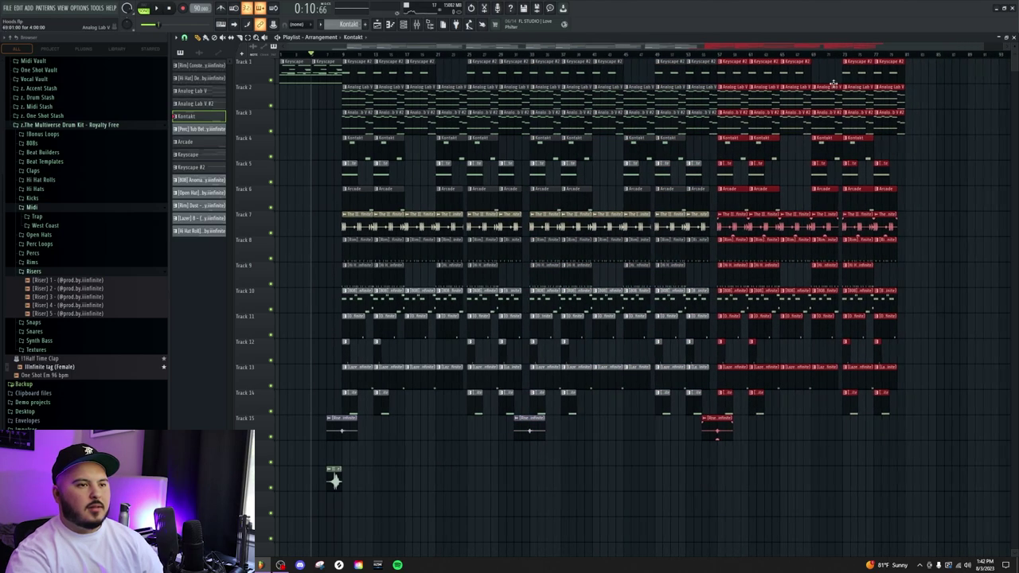
drag(828, 74, 1015, 508)
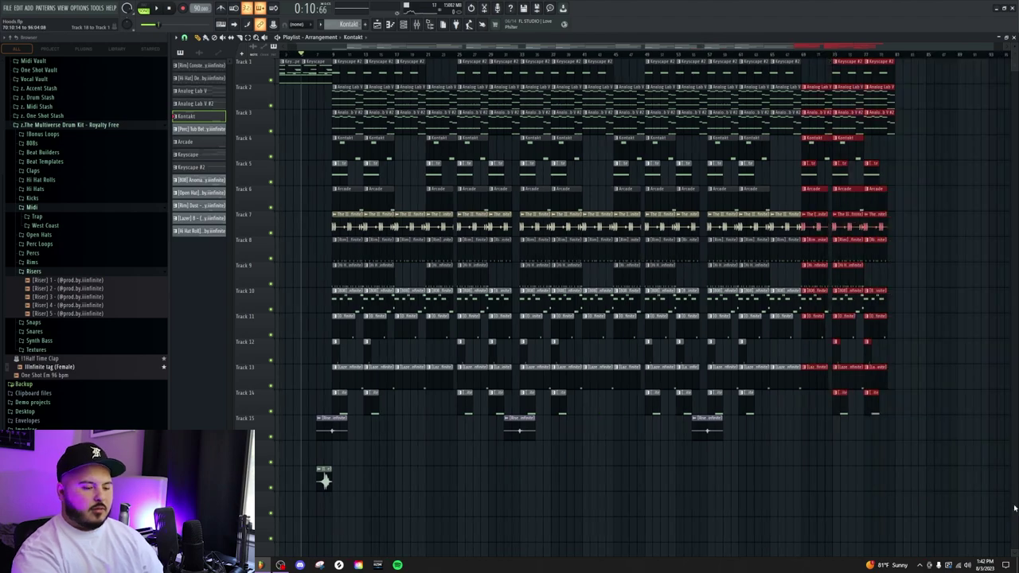
key(Delete)
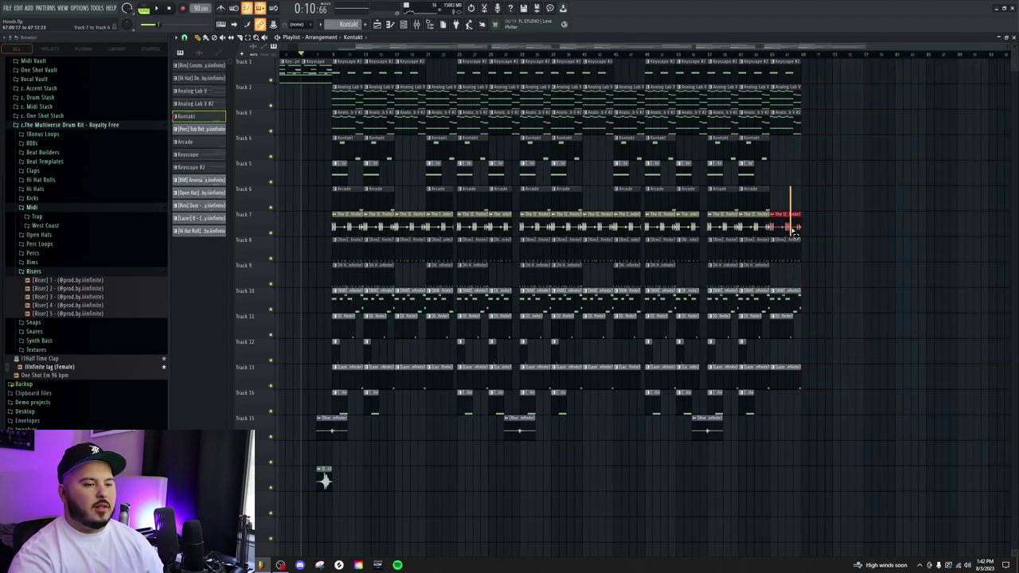
drag(795, 231, 801, 430)
key(Delete)
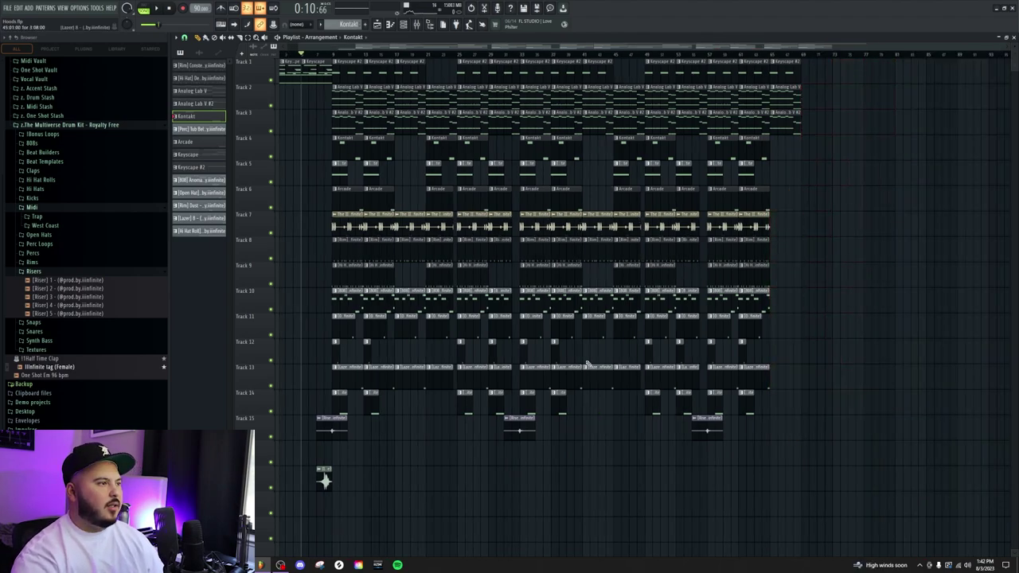
Return the playhead to the start of the song and play the full arrangement
drag(309, 53, 223, 52)
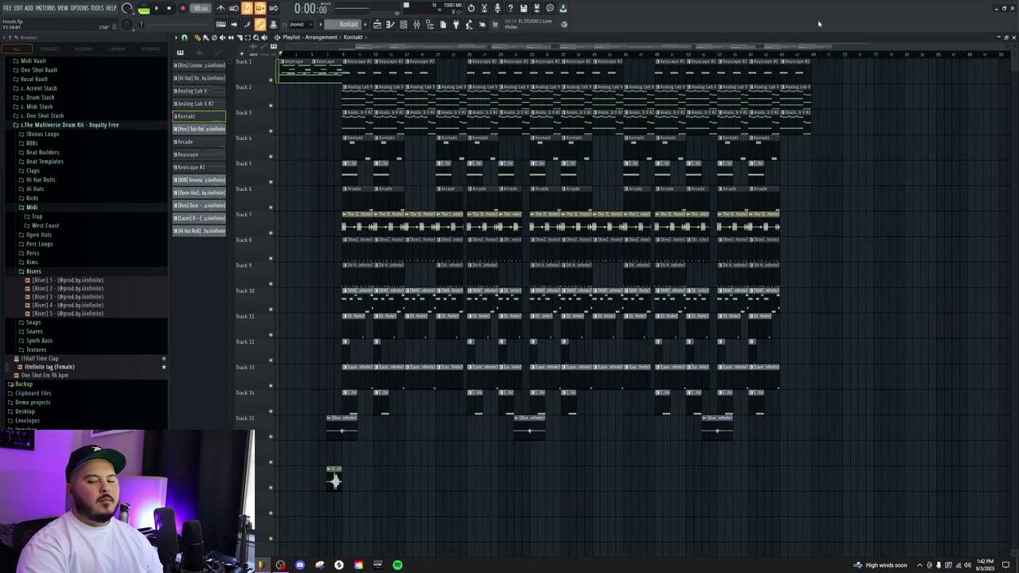
key(space)
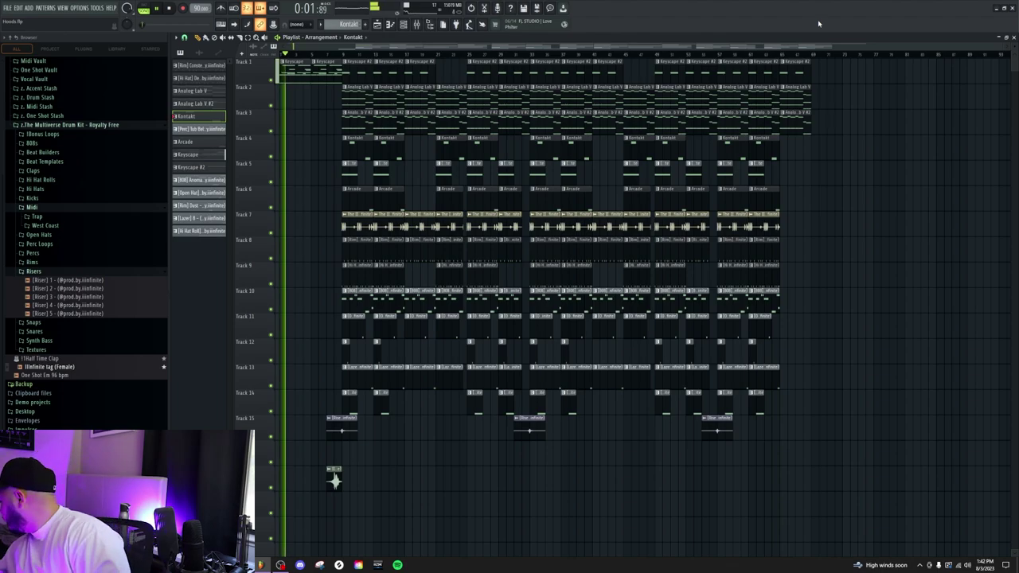